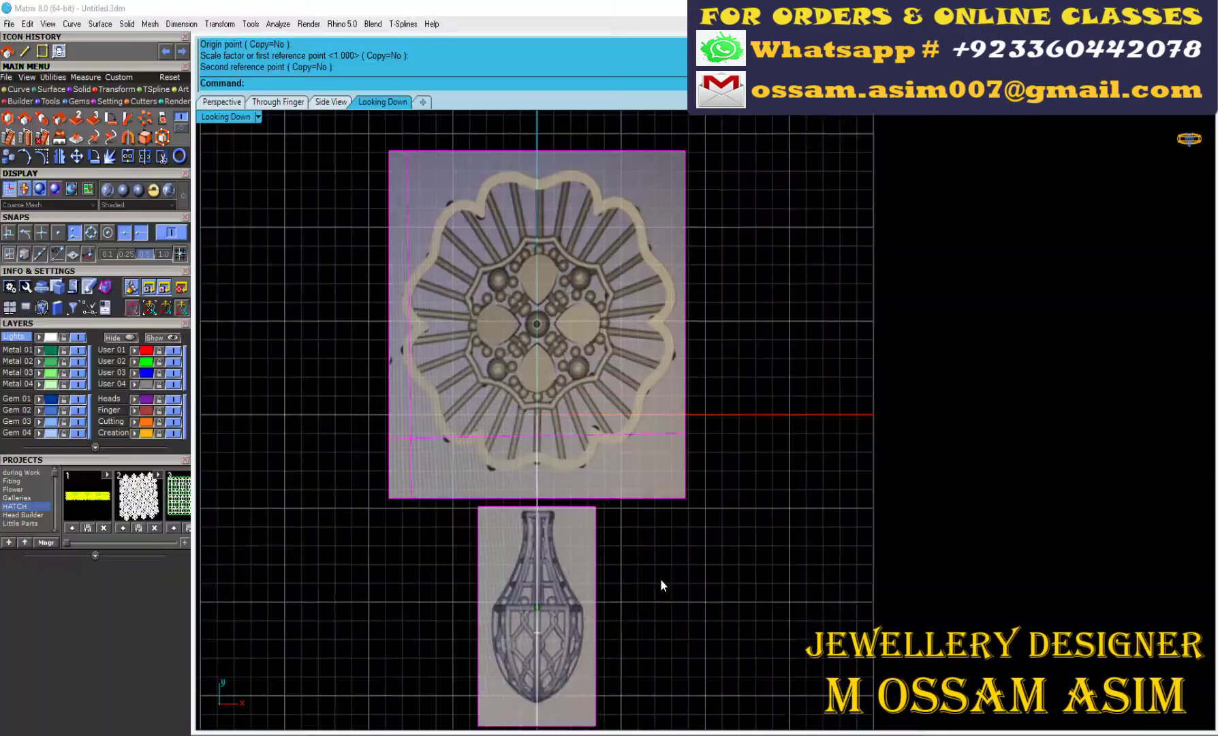
# - Zoom around the two reference images and window-select the flower photo
pyautogui.scroll(-3, 681, 544)
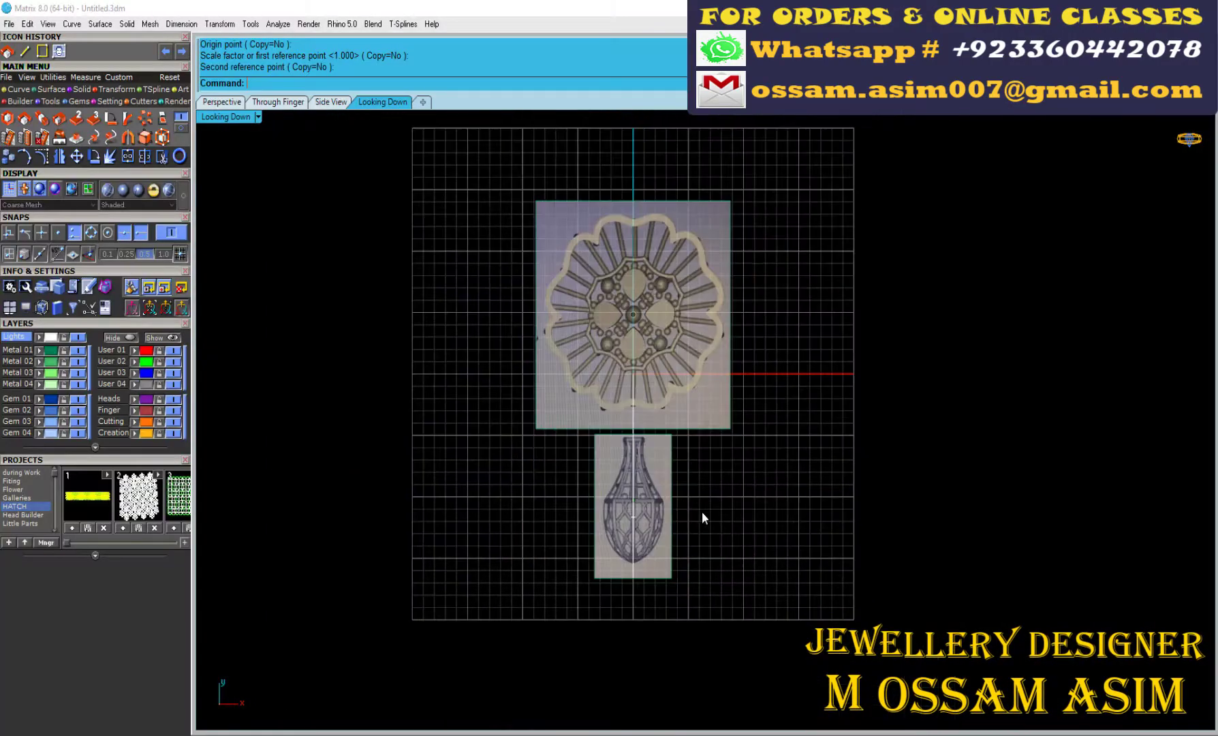
pyautogui.scroll(5, 742, 425)
pyautogui.scroll(-2, 671, 257)
pyautogui.scroll(-3, 591, 397)
pyautogui.scroll(3, 592, 401)
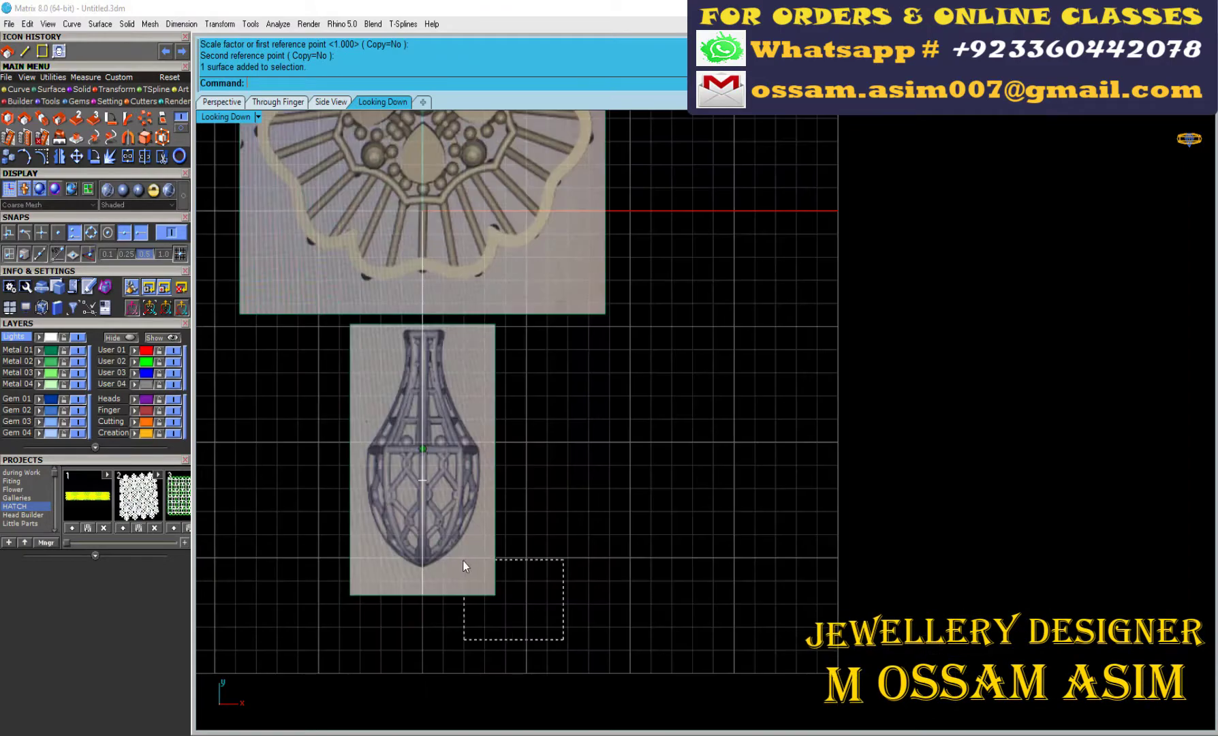
pyautogui.moveTo(562, 639); pyautogui.dragTo(464, 568)
# - Deselect the vase photo and zoom into the flower's scalloped top band
pyautogui.scroll(-3, 573, 525)
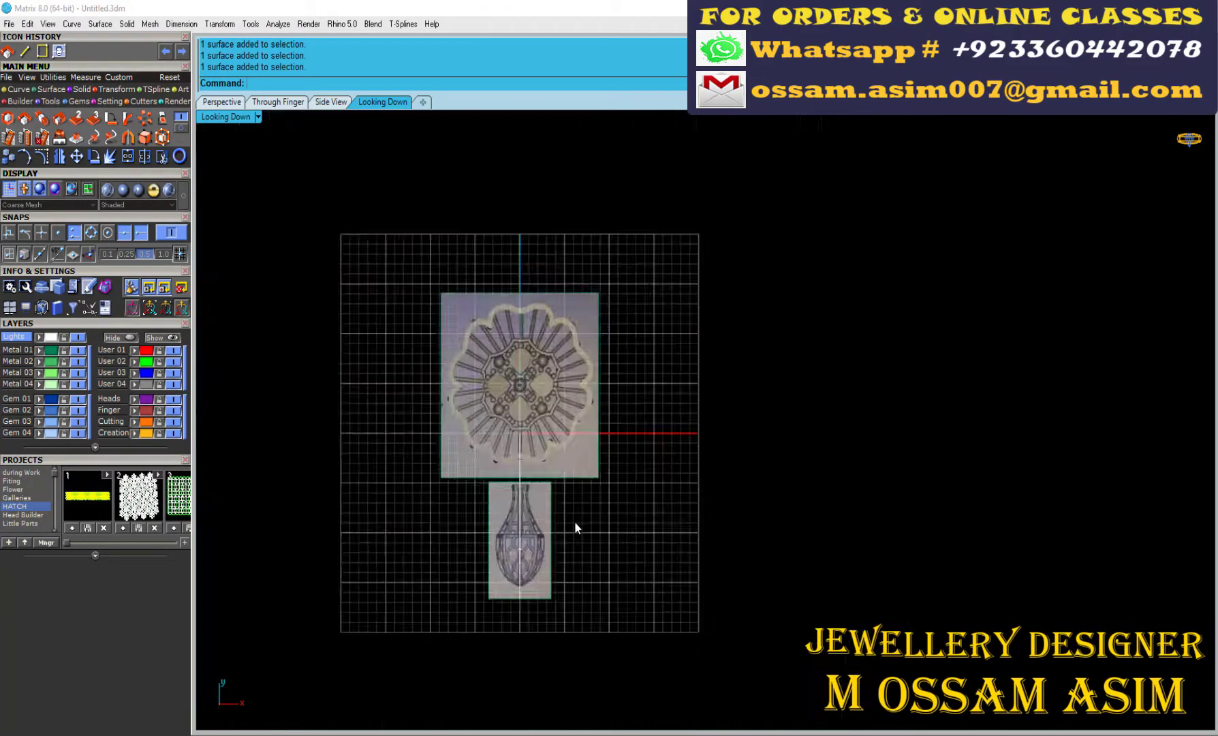
pyautogui.scroll(3, 574, 524)
pyautogui.click(575, 526)
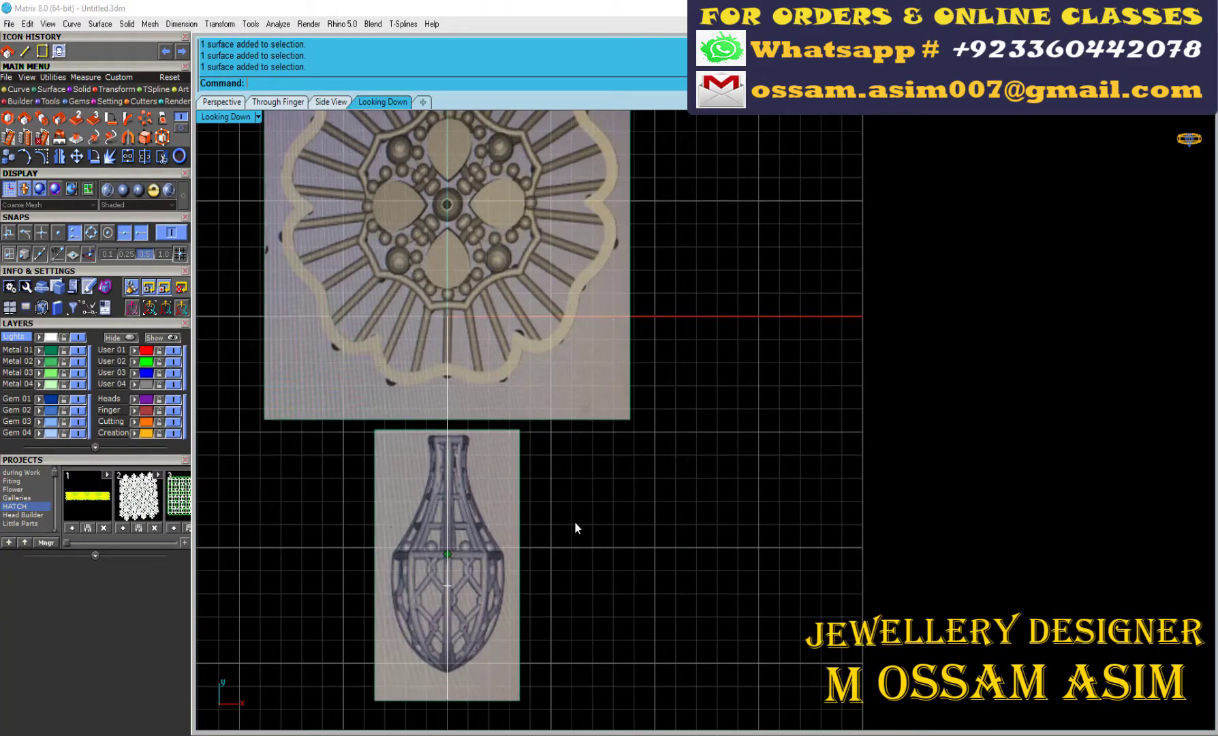
pyautogui.scroll(5, 434, 365)
pyautogui.scroll(-5, 430, 224)
pyautogui.scroll(5, 395, 346)
pyautogui.scroll(1, 589, 280)
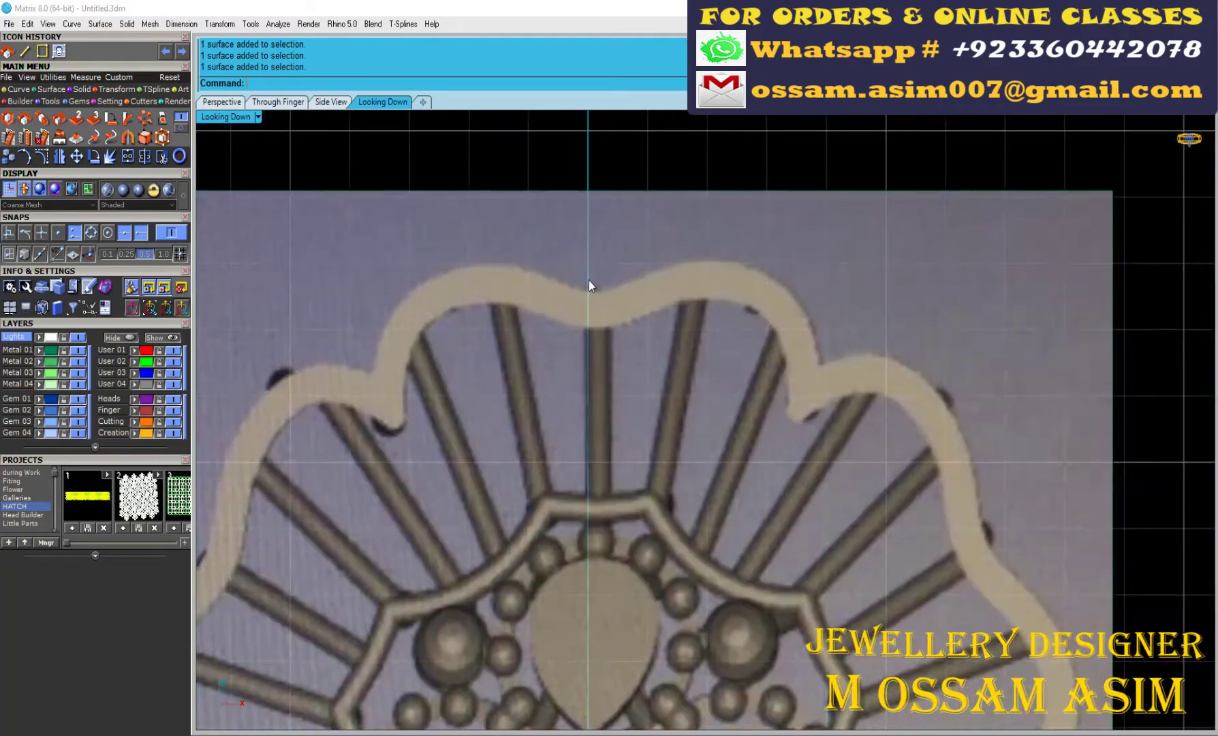
pyautogui.scroll(2, 400, 217)
pyautogui.scroll(-1, 375, 361)
pyautogui.scroll(3, 375, 361)
# - Trace an Interpolate Curve along the scalloped top edge of the band
pyautogui.click(6, 89)
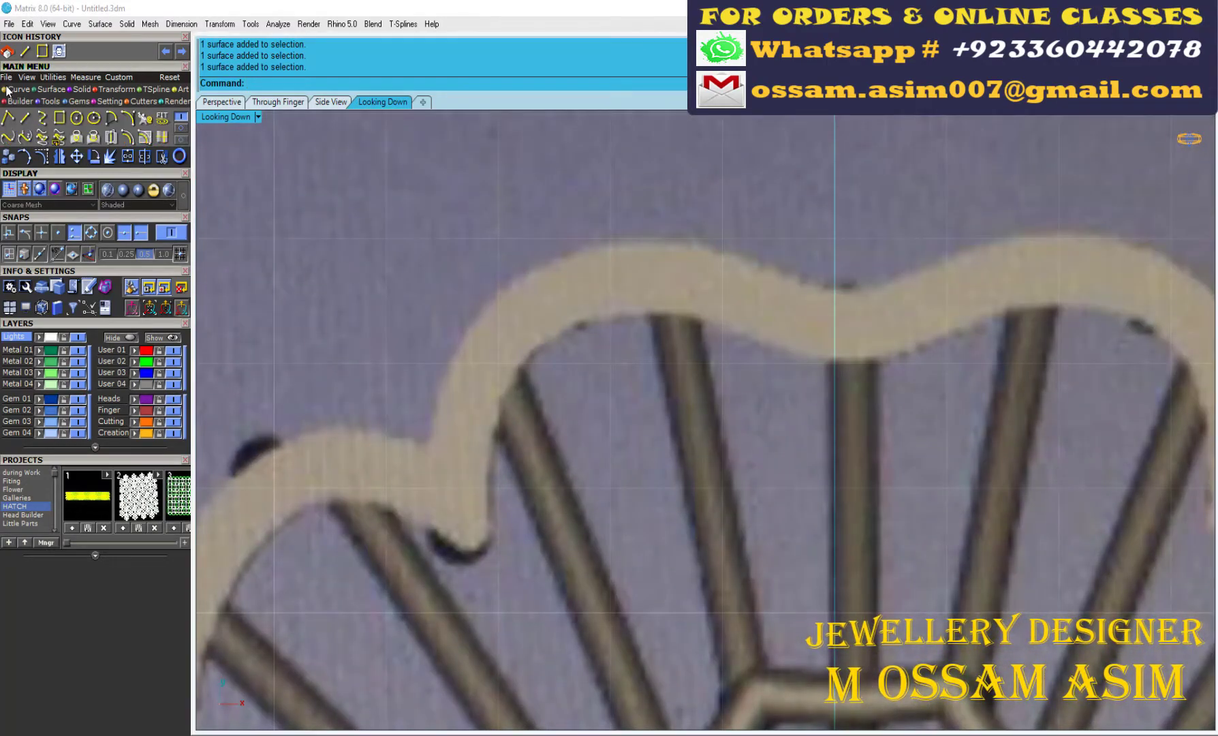
pyautogui.click(42, 117)
pyautogui.scroll(3, 400, 412)
pyautogui.click(410, 415)
pyautogui.scroll(-3, 410, 415)
pyautogui.scroll(3, 443, 259)
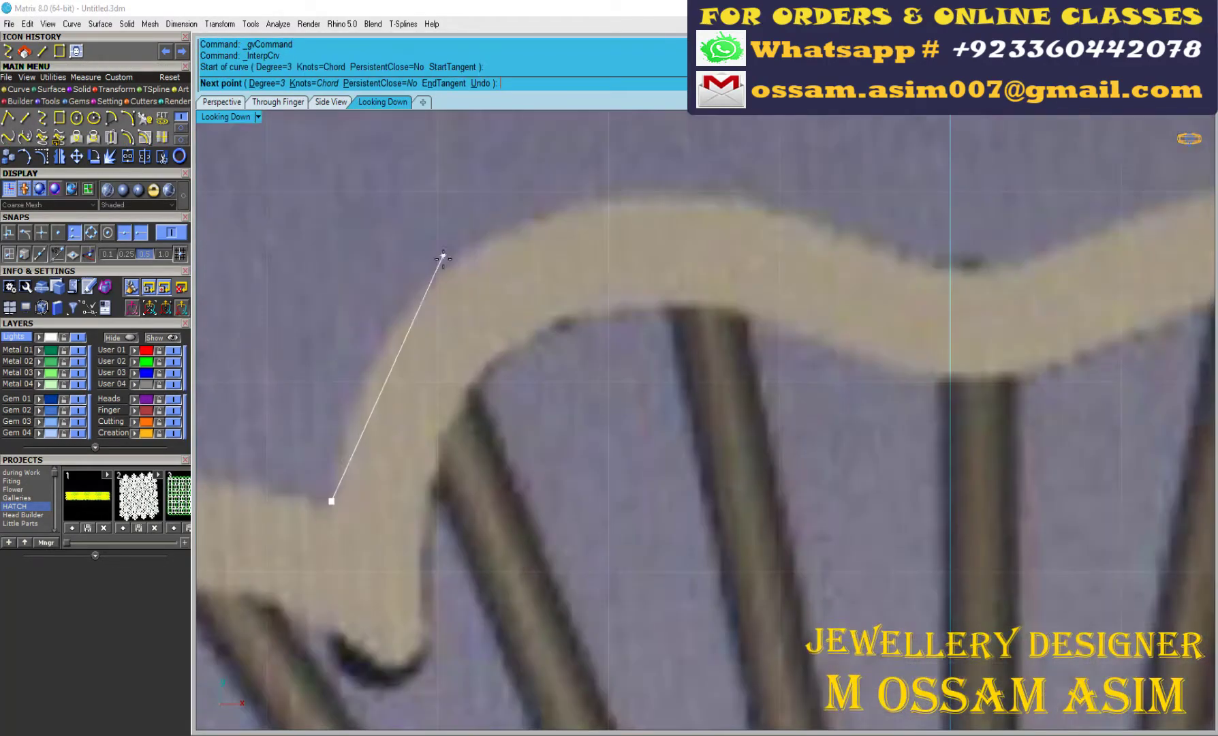
pyautogui.click(783, 207)
pyautogui.scroll(2, 924, 259)
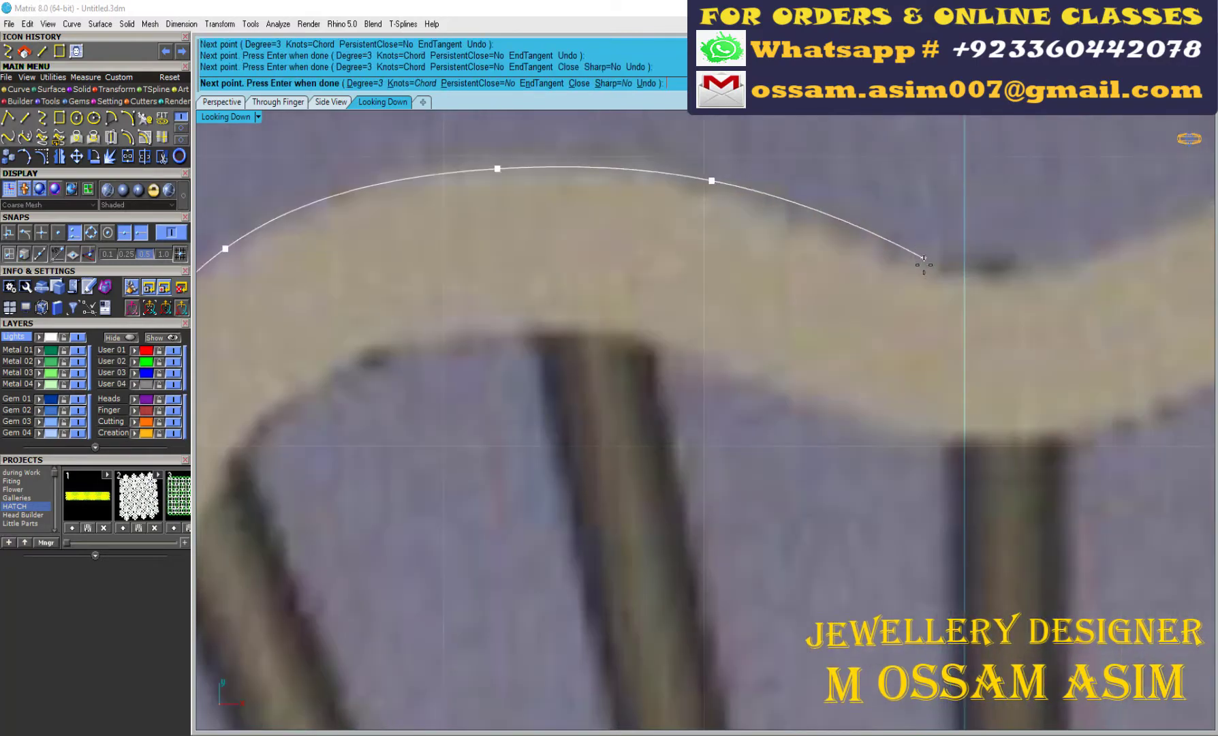
pyautogui.press('Return')
pyautogui.scroll(-5, 851, 253)
pyautogui.scroll(2, 862, 317)
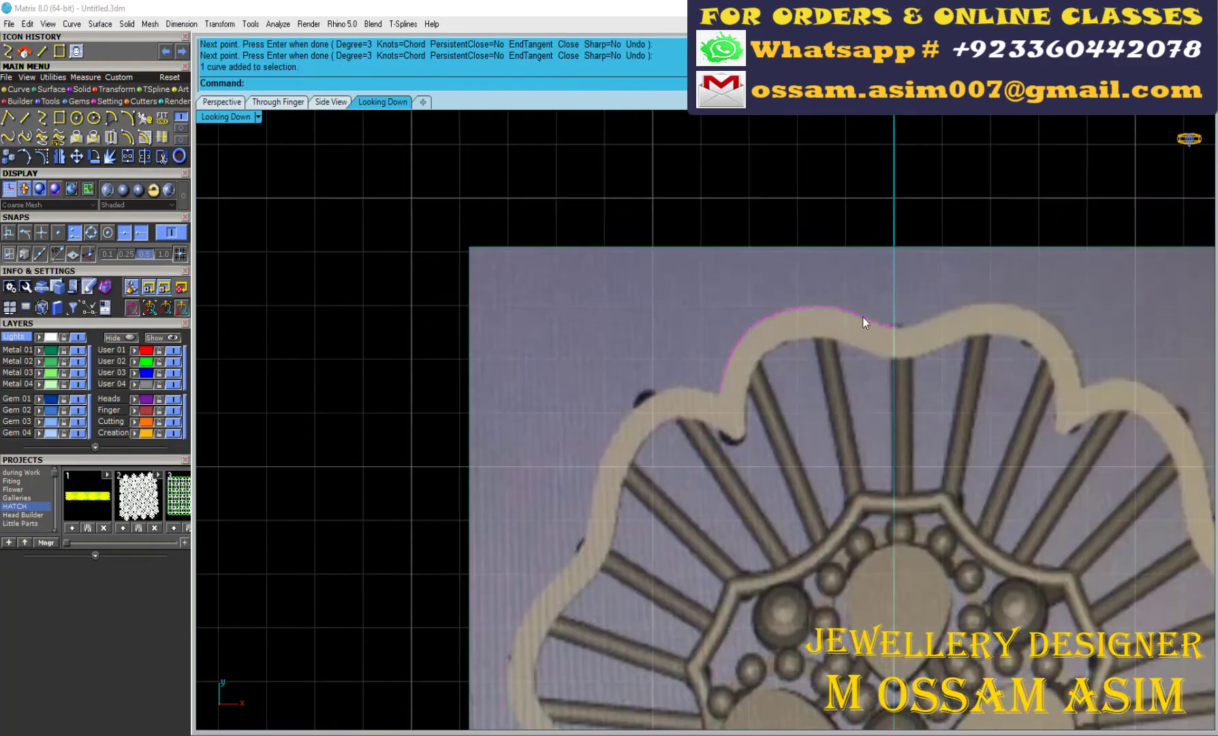
pyautogui.scroll(2, 844, 298)
# - Mirror the traced curve across the Y axis and hide the User 21 photo layer
pyautogui.click(843, 218)
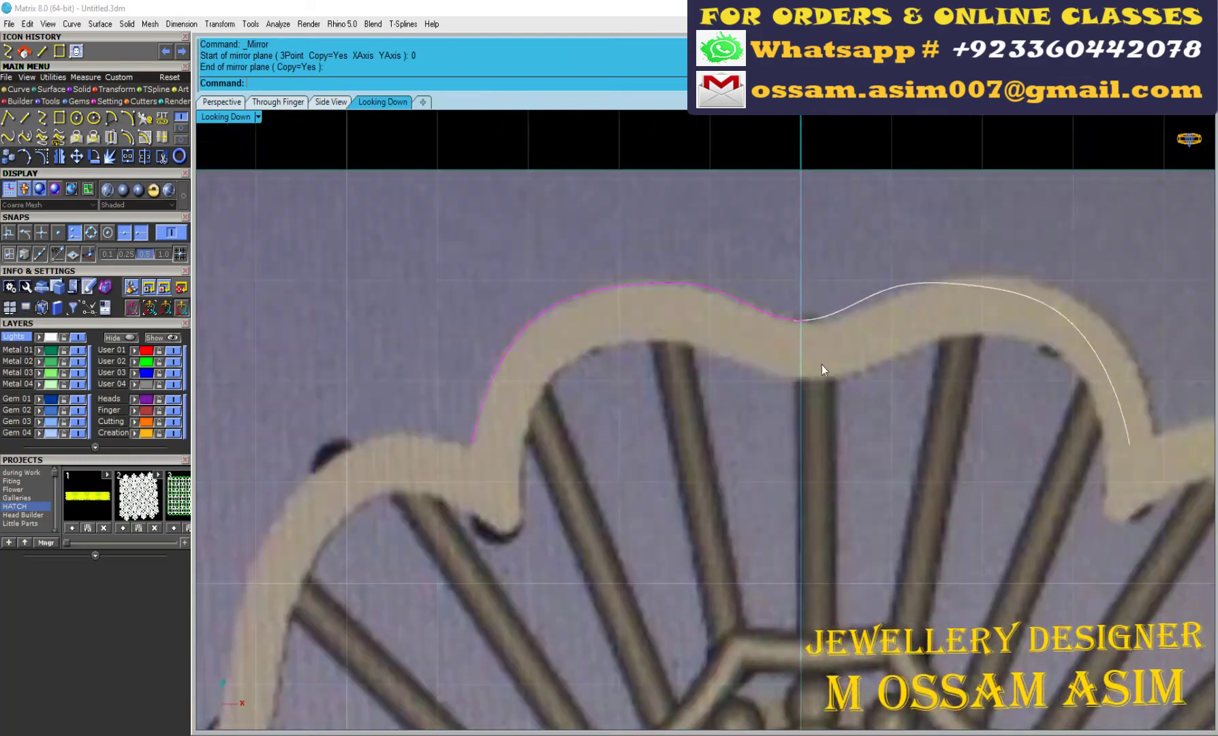
pyautogui.scroll(-3, 654, 388)
pyautogui.scroll(2, 654, 389)
pyautogui.click(429, 185)
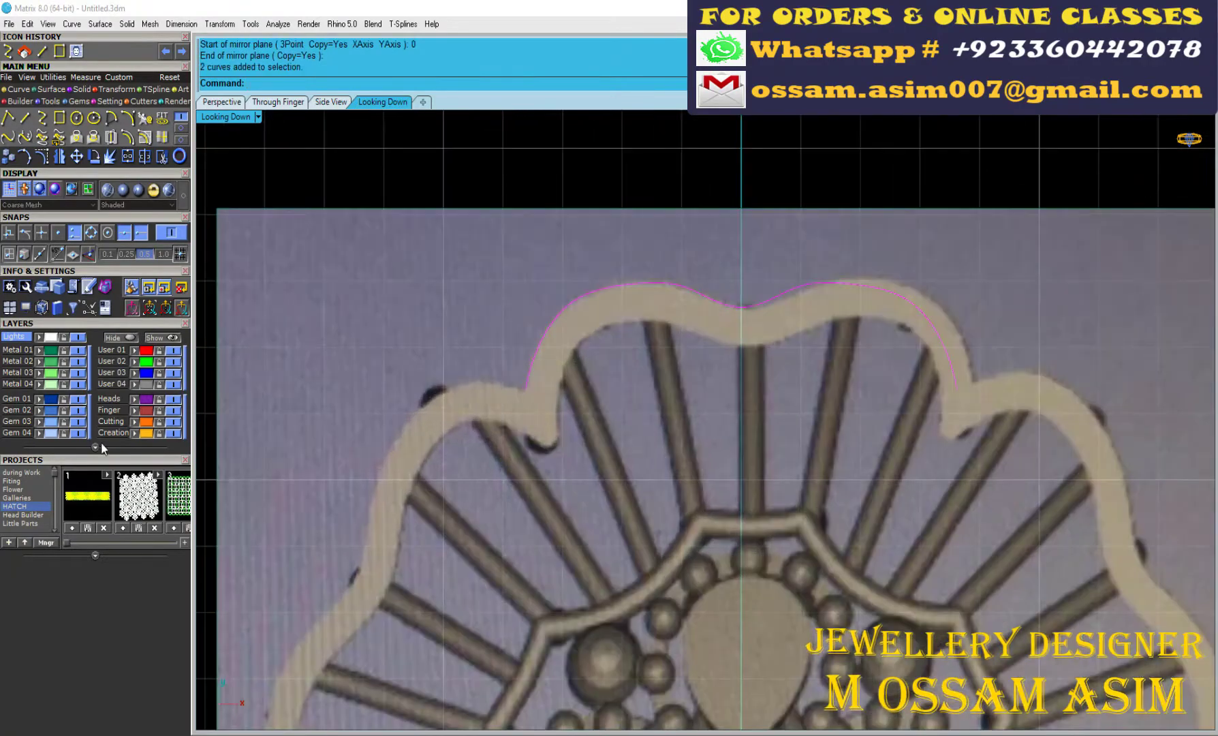
pyautogui.scroll(-4, 369, 280)
pyautogui.scroll(-2, 369, 280)
pyautogui.click(369, 280)
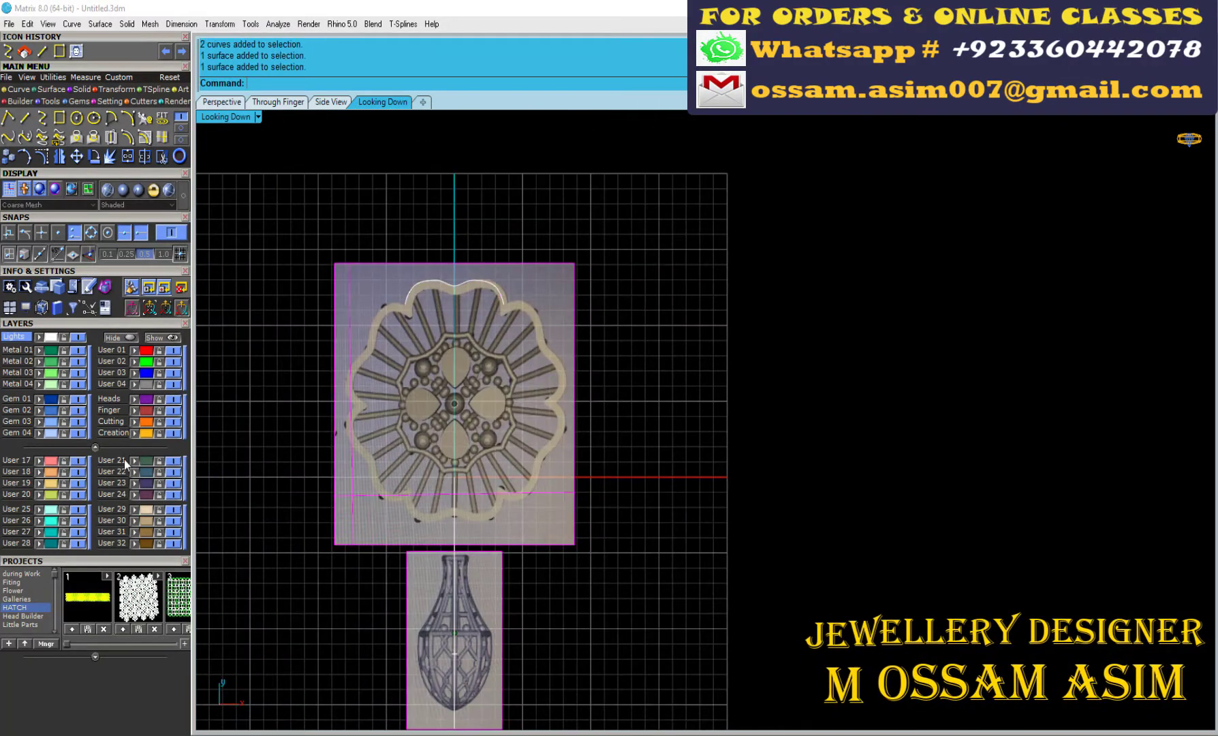
pyautogui.click(173, 460)
pyautogui.scroll(5, 423, 439)
pyautogui.scroll(3, 452, 430)
# - Join both curve halves into one and rebuild it to 12 points
pyautogui.click(609, 370)
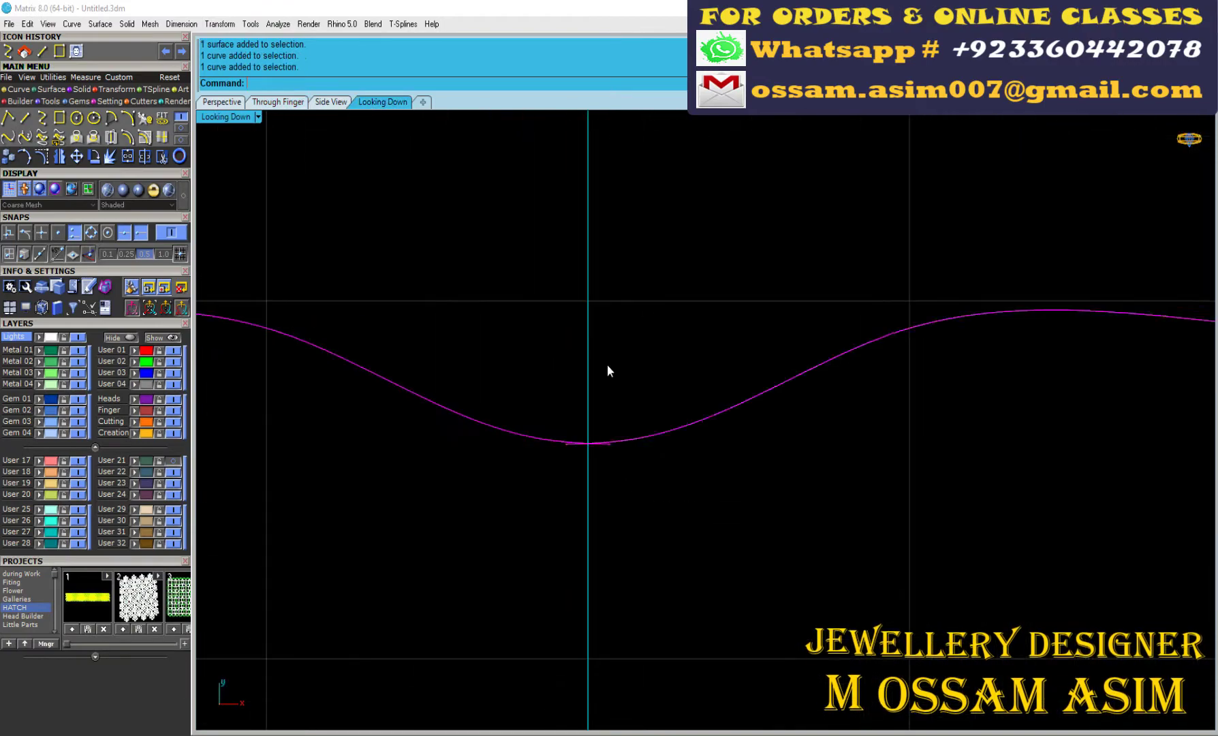
pyautogui.scroll(4, 608, 370)
pyautogui.click(162, 156)
pyautogui.scroll(-5, 706, 606)
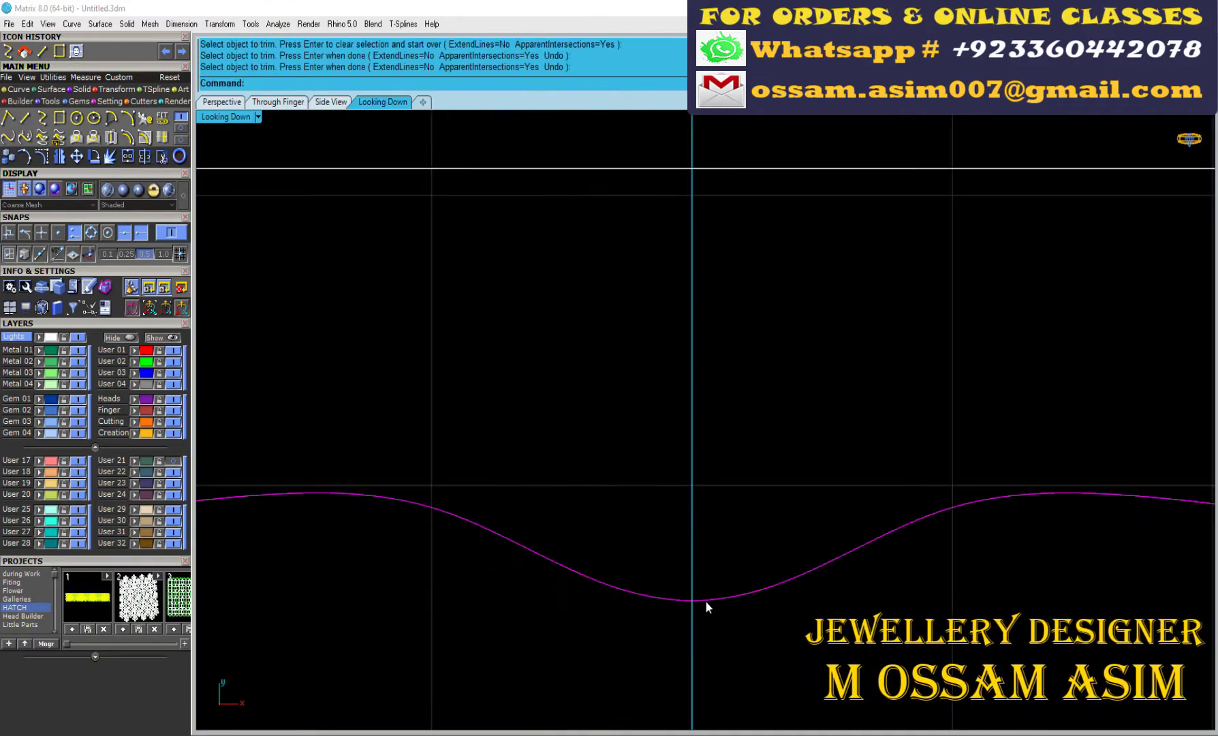
pyautogui.click(145, 120)
pyautogui.write('12')
pyautogui.scroll(-3, 792, 317)
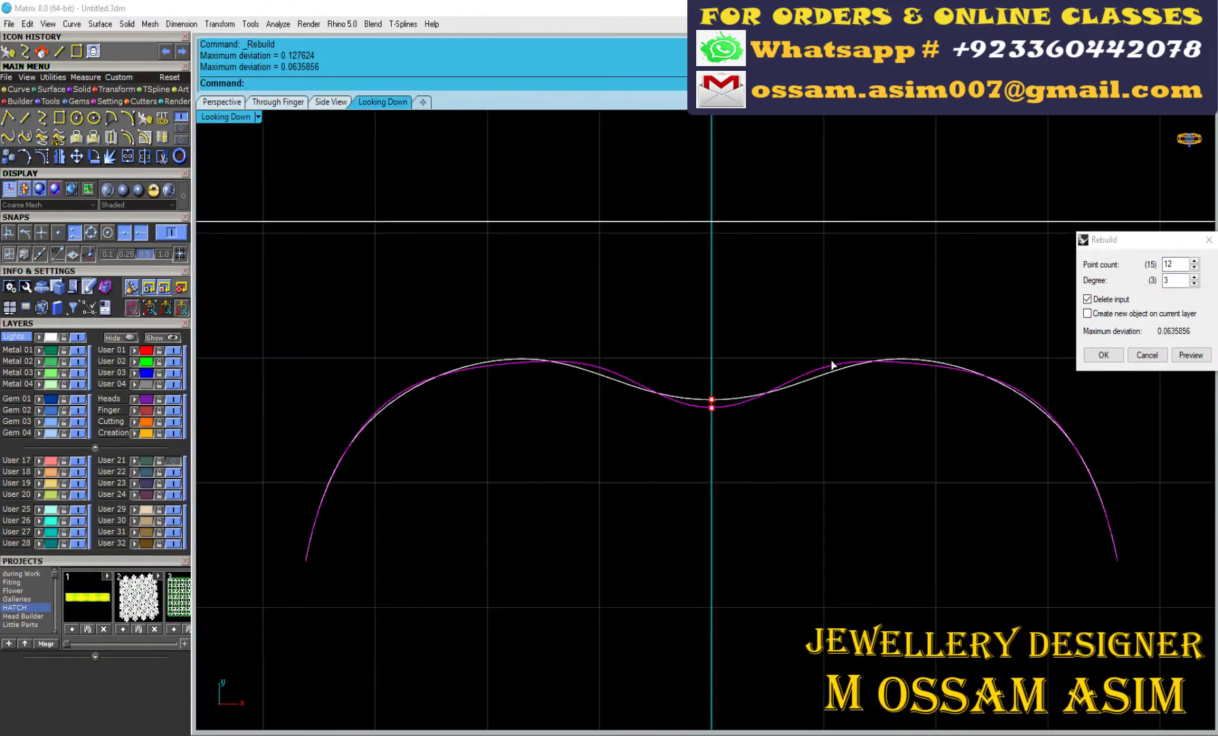
pyautogui.press('Return')
pyautogui.scroll(-2, 881, 331)
pyautogui.hotkey('ctrl', 'y')
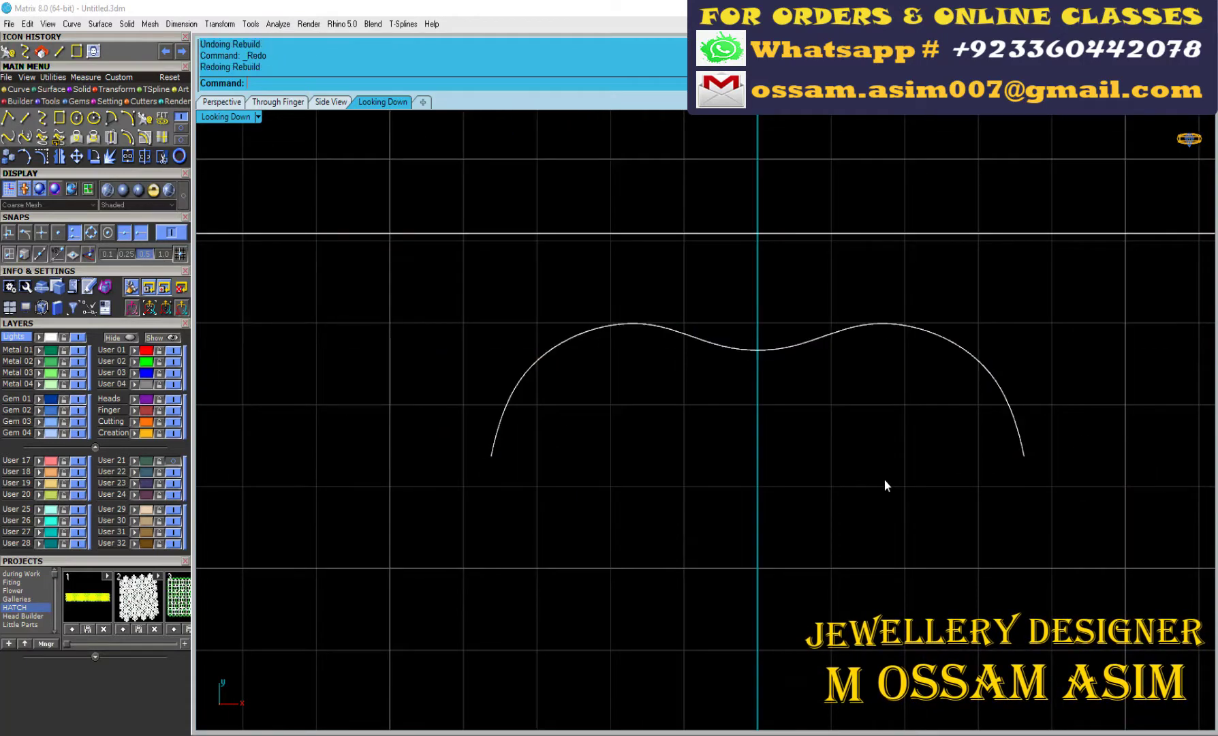
pyautogui.scroll(-2, 669, 388)
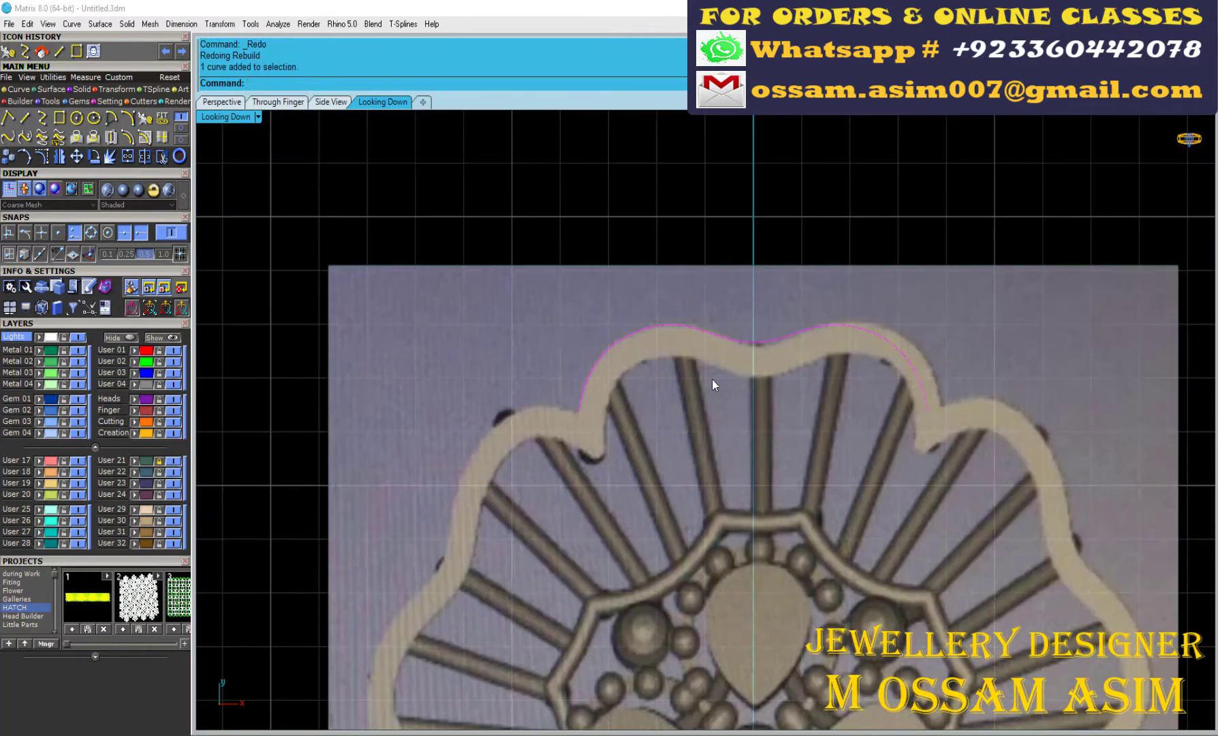
# - Set up a Polar Array of the scallop curve with 6 copies over 360°
pyautogui.scroll(1, 712, 380)
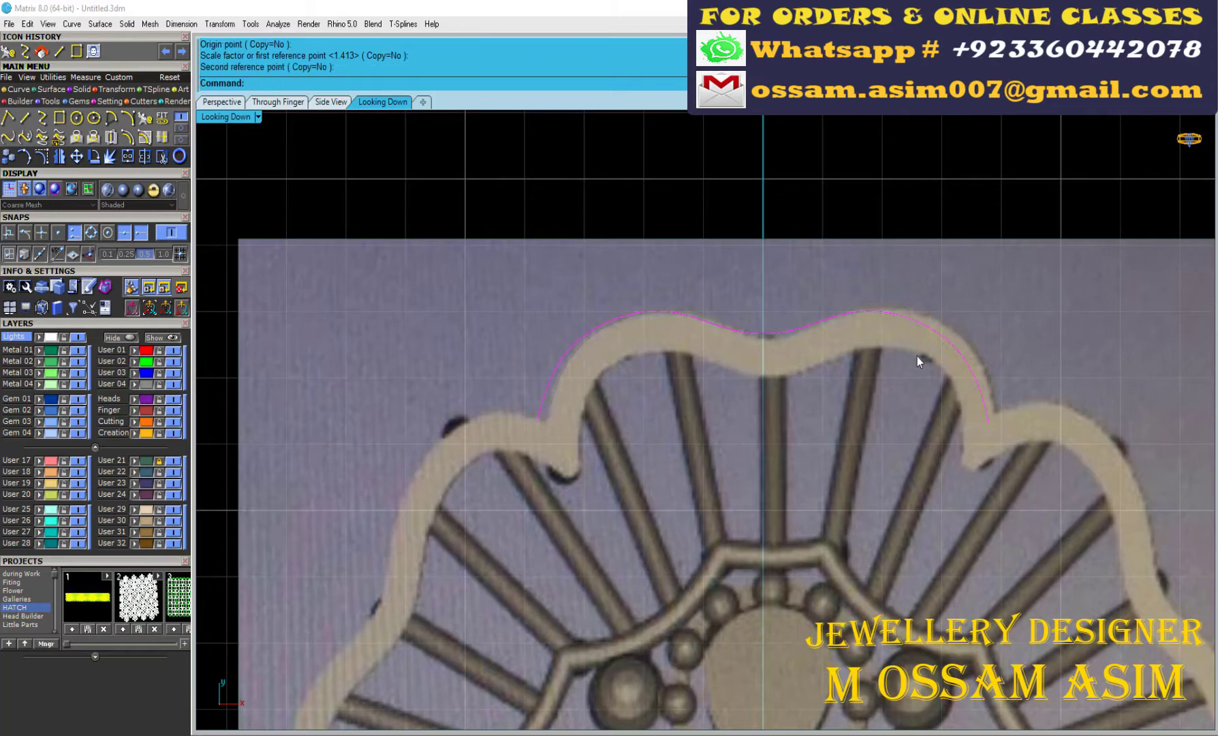
pyautogui.scroll(-1, 927, 406)
pyautogui.scroll(-1, 866, 438)
pyautogui.scroll(1, 775, 414)
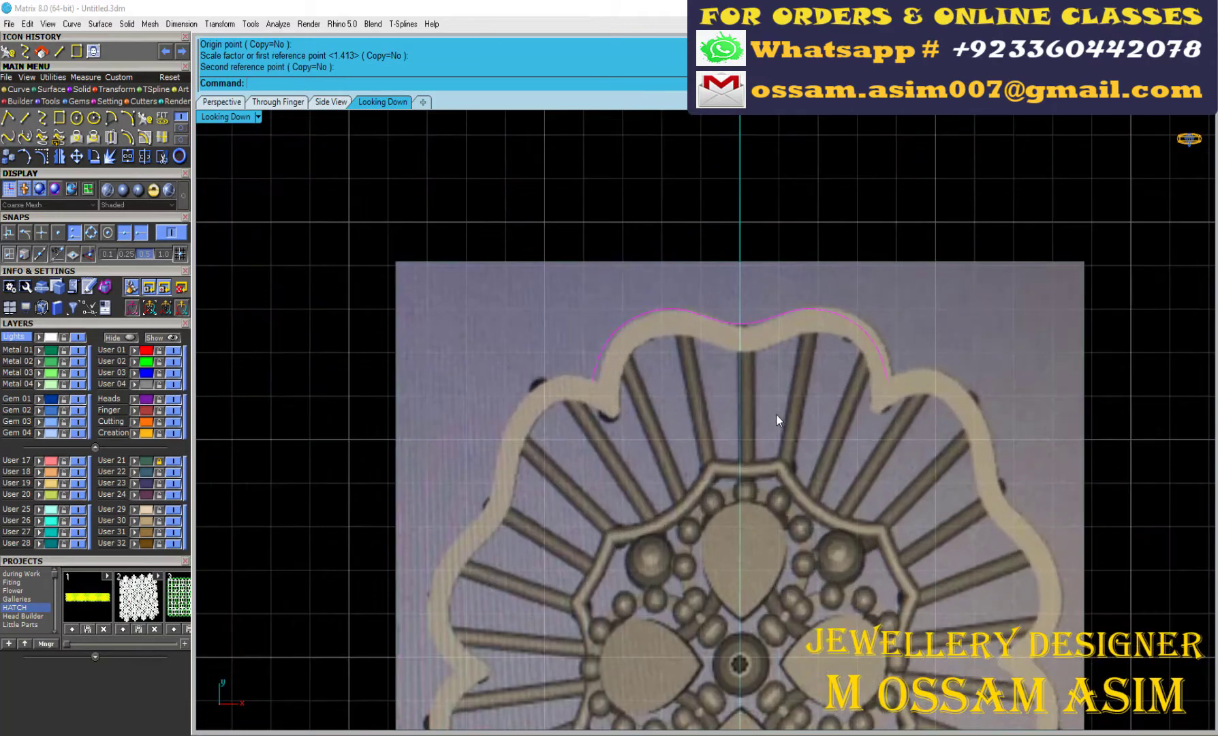
pyautogui.scroll(1, 775, 414)
pyautogui.scroll(-4, 517, 300)
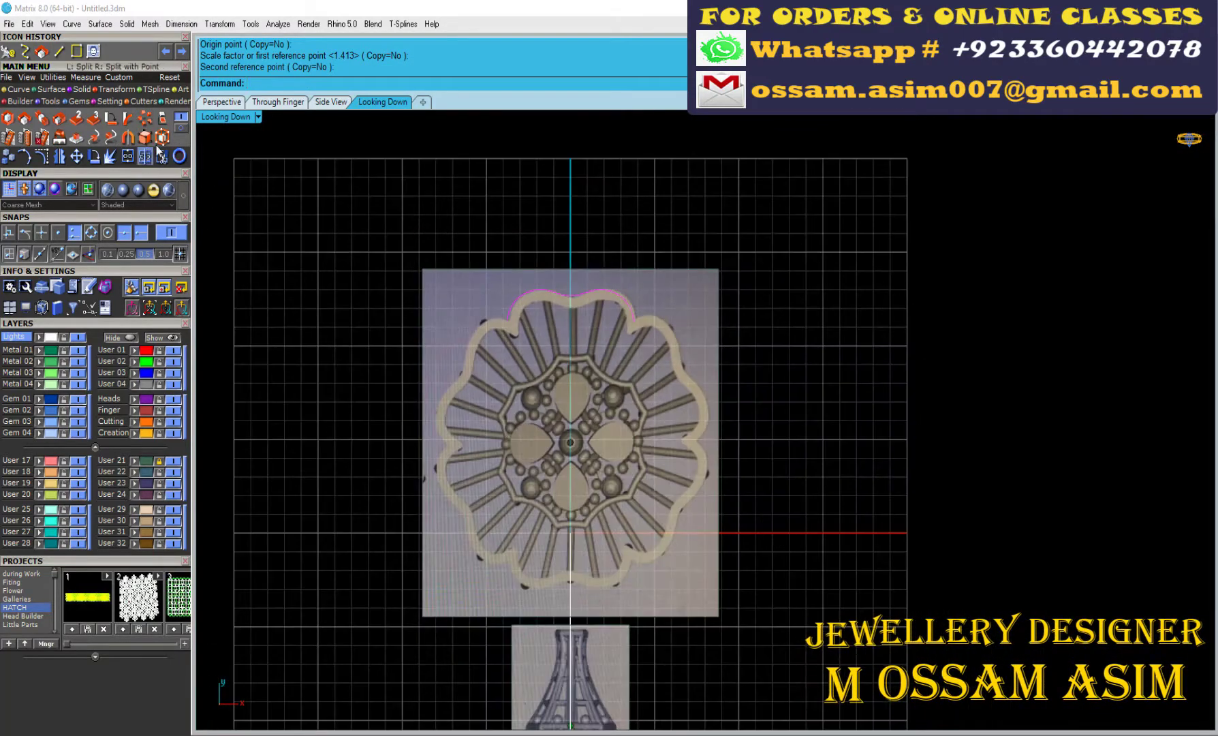
pyautogui.write('0')
pyautogui.press('Return')
pyautogui.write('6')
pyautogui.press('Return')
pyautogui.scroll(-2, 652, 228)
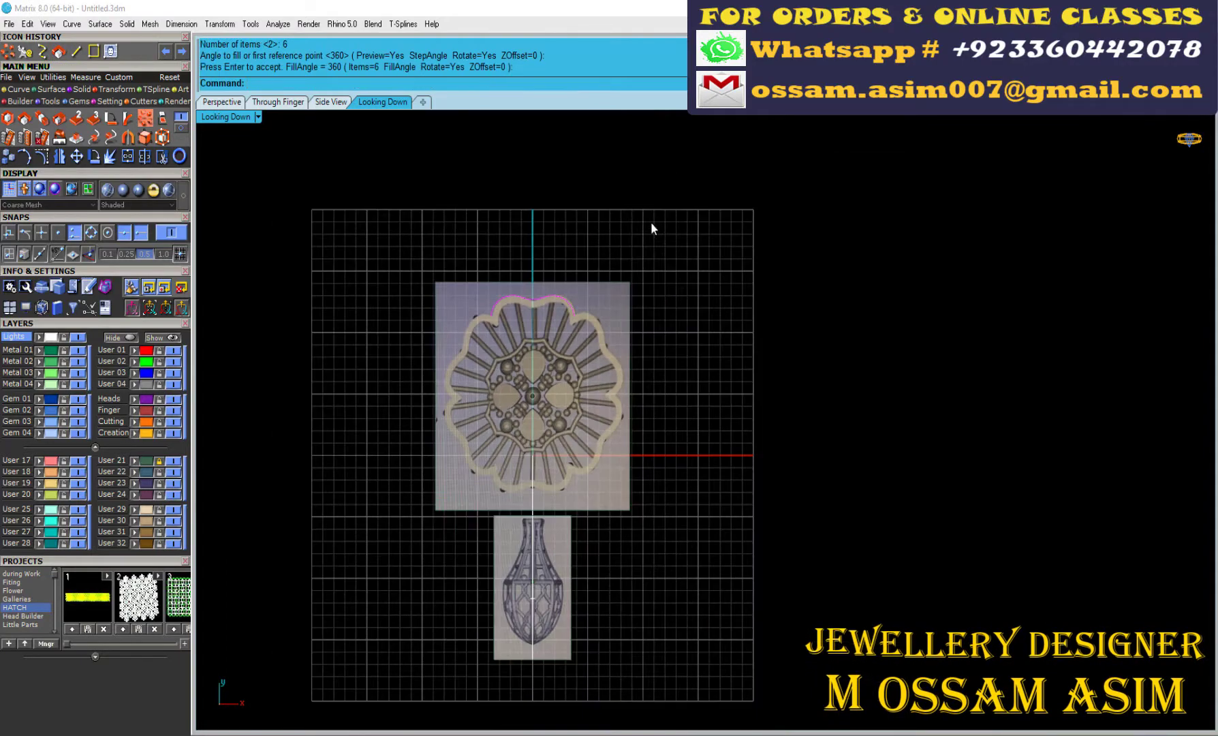
pyautogui.press('Return')
# - Move the reference photos and curves to the origin (0) and accept the array
pyautogui.click(76, 156)
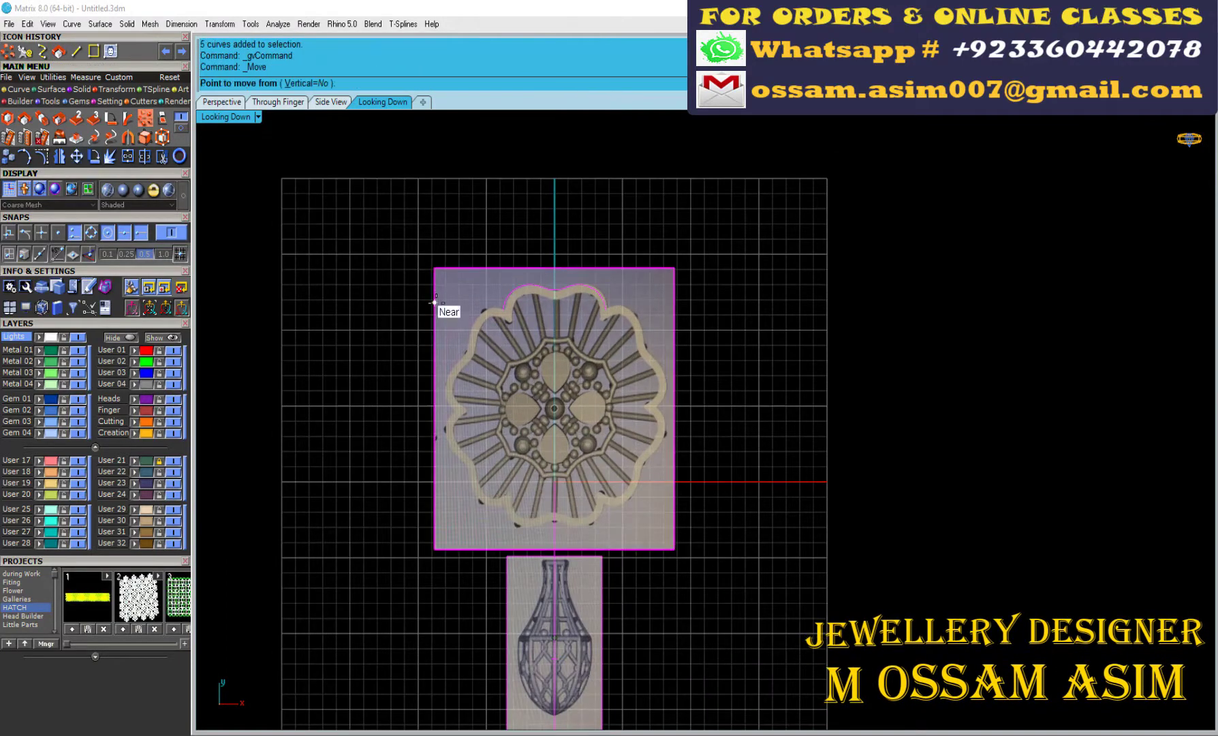
pyautogui.click(441, 305)
pyautogui.press('Escape')
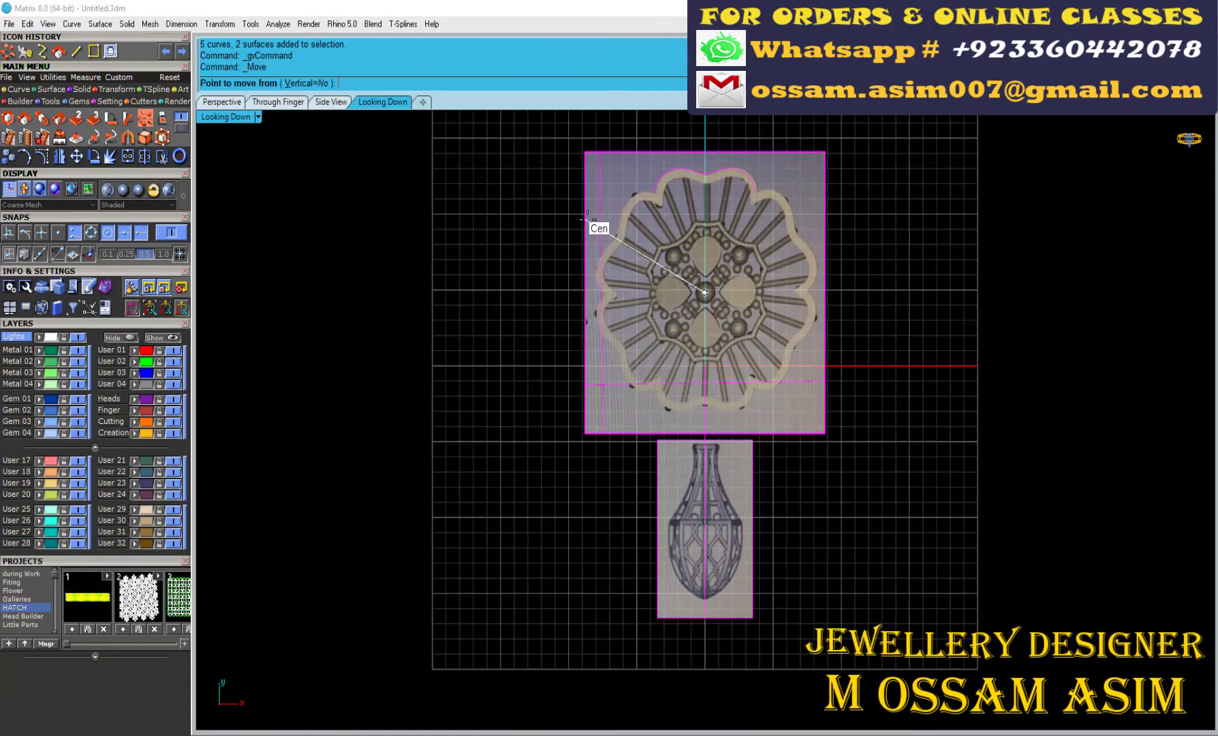
pyautogui.write('0')
pyautogui.press('Return')
pyautogui.scroll(2, 711, 393)
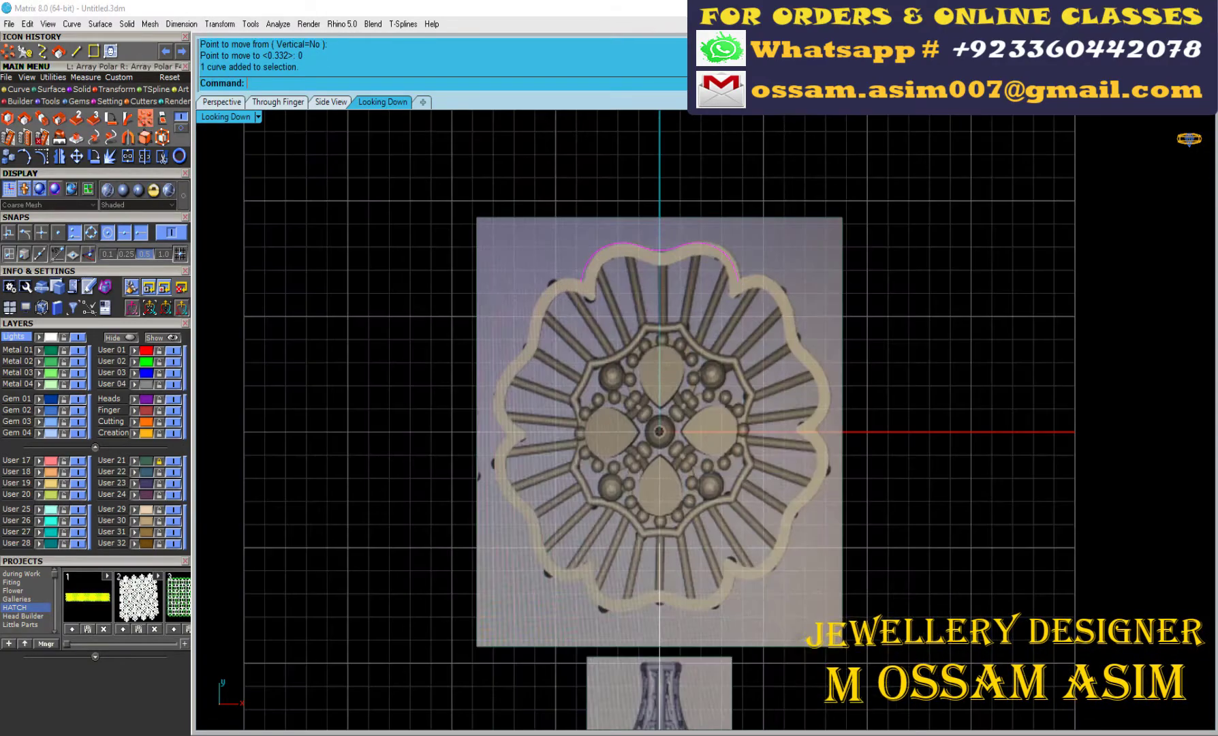
pyautogui.scroll(-5, 617, 385)
pyautogui.press('Return')
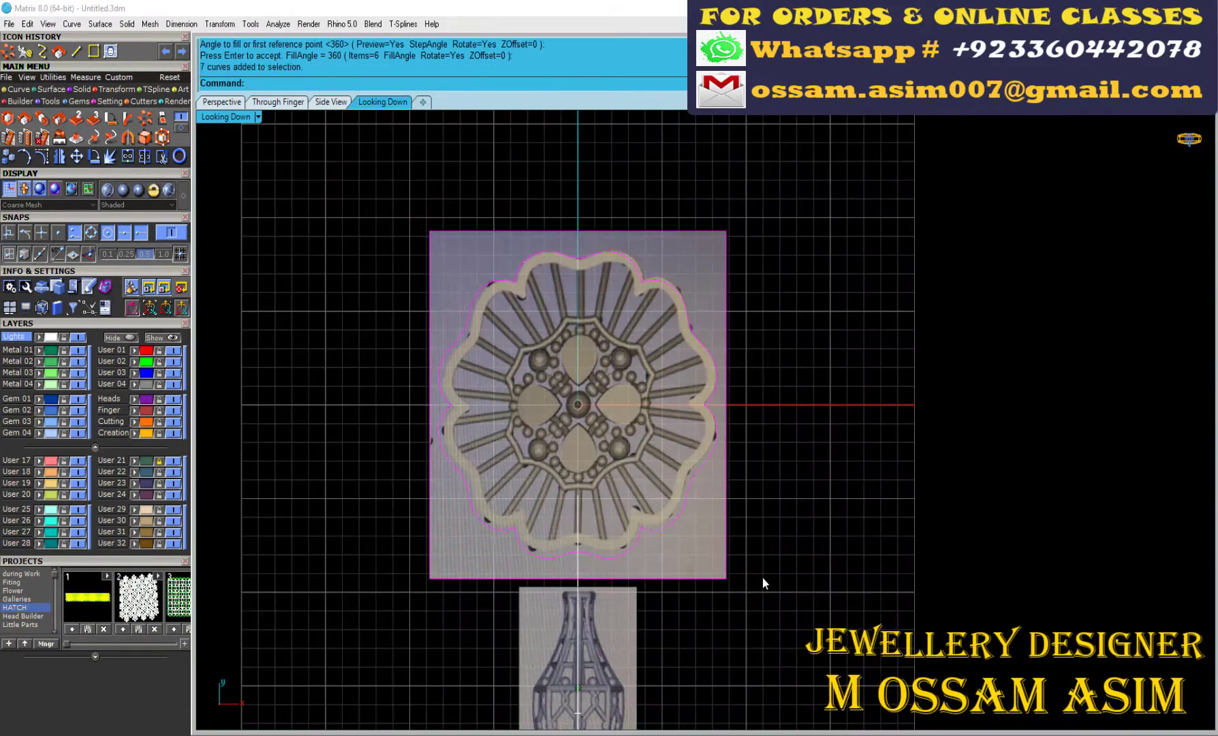
# - Group the six scallop curves and select all of them
pyautogui.scroll(2, 762, 576)
pyautogui.scroll(3, 732, 568)
pyautogui.scroll(-3, 733, 568)
pyautogui.scroll(-4, 709, 504)
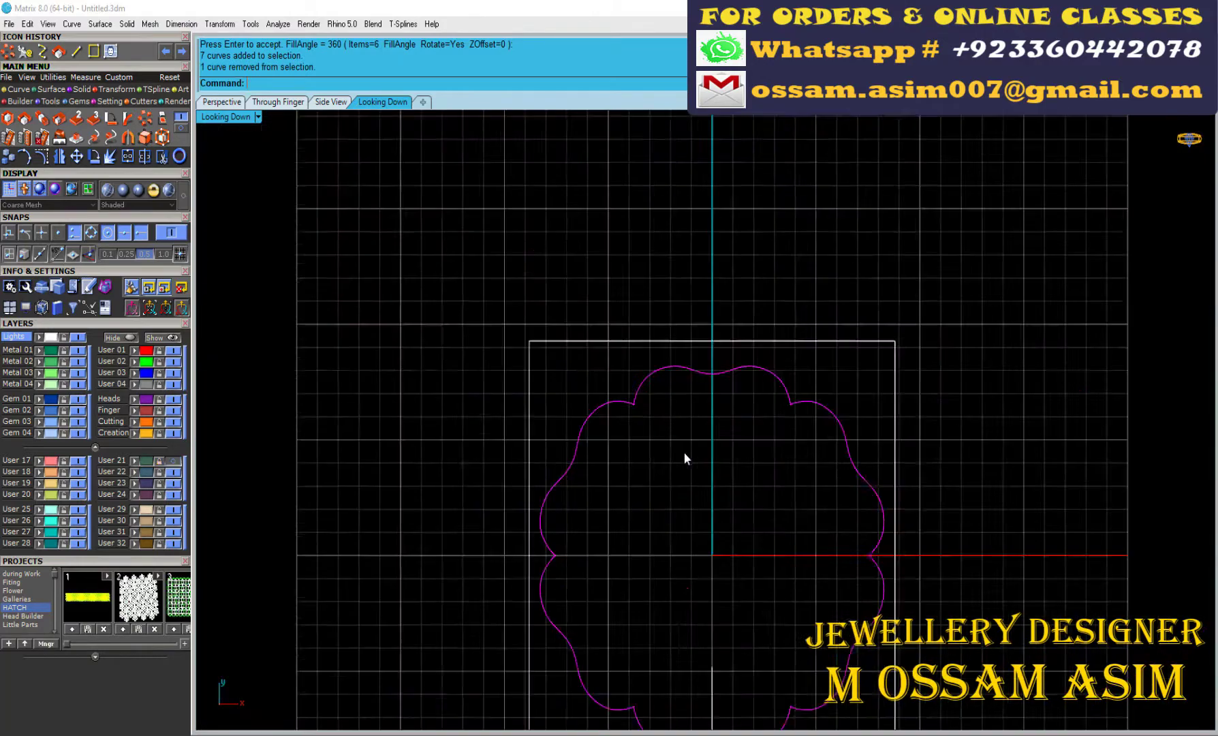
pyautogui.hotkey('ctrl', 'g')
pyautogui.moveTo(552, 385); pyautogui.dragTo(560, 348, button='right')
pyautogui.scroll(3, 545, 344)
pyautogui.scroll(-3, 476, 241)
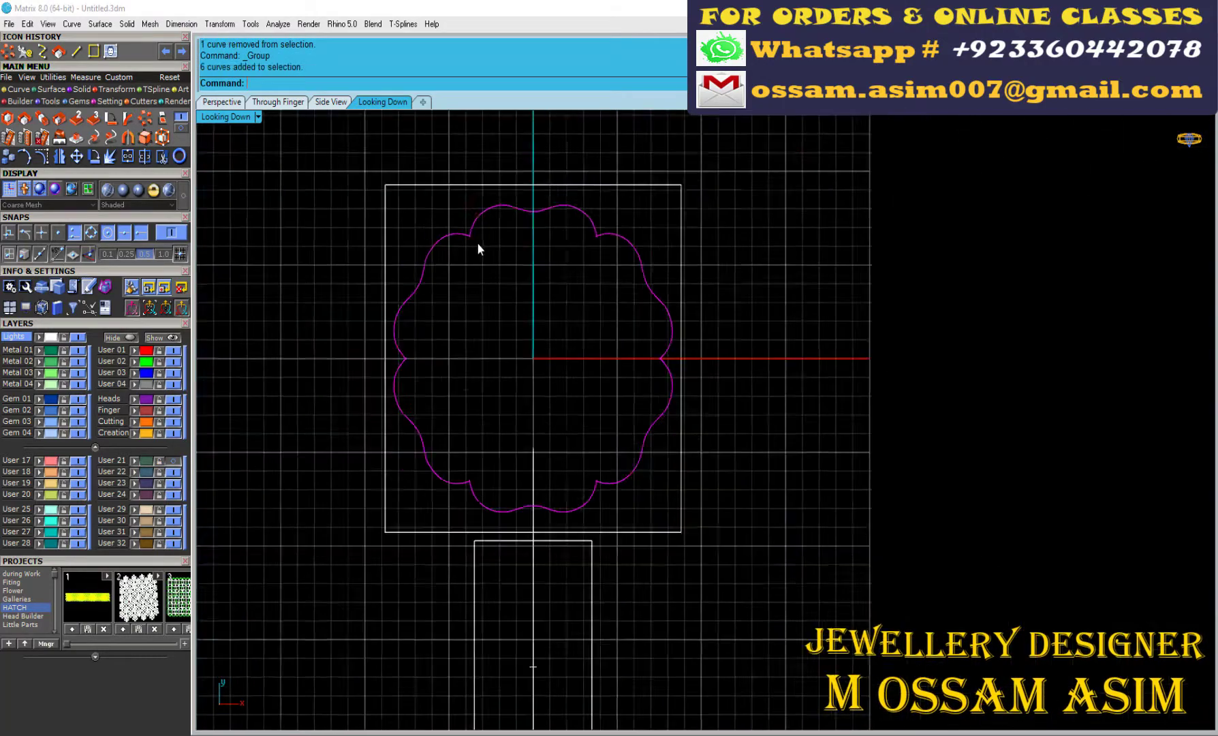
pyautogui.scroll(4, 488, 315)
pyautogui.scroll(-3, 488, 314)
# - Curve Boolean the arcs keeping the inside region, then show User 21 again
pyautogui.click(19, 89)
pyautogui.click(110, 137)
pyautogui.click(462, 353)
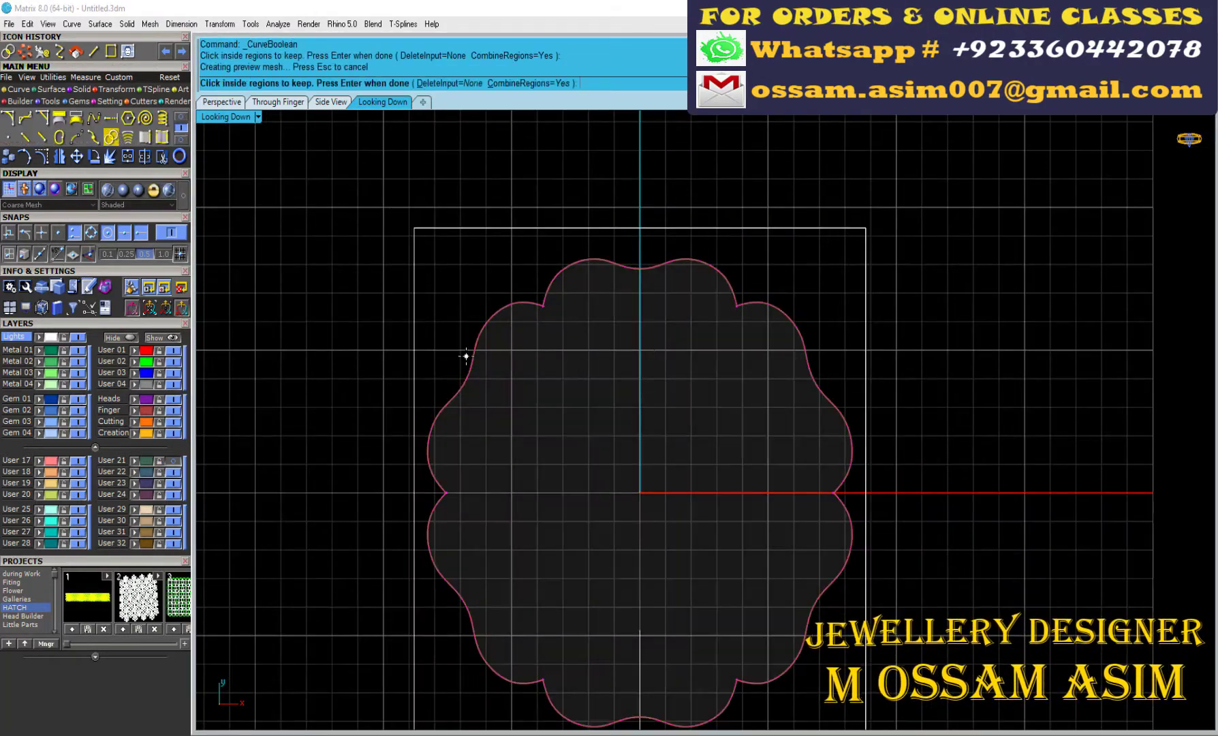
pyautogui.press('Return')
pyautogui.scroll(5, 521, 250)
pyautogui.scroll(-4, 514, 361)
pyautogui.scroll(-1, 514, 361)
pyautogui.click(174, 459)
pyautogui.scroll(3, 489, 275)
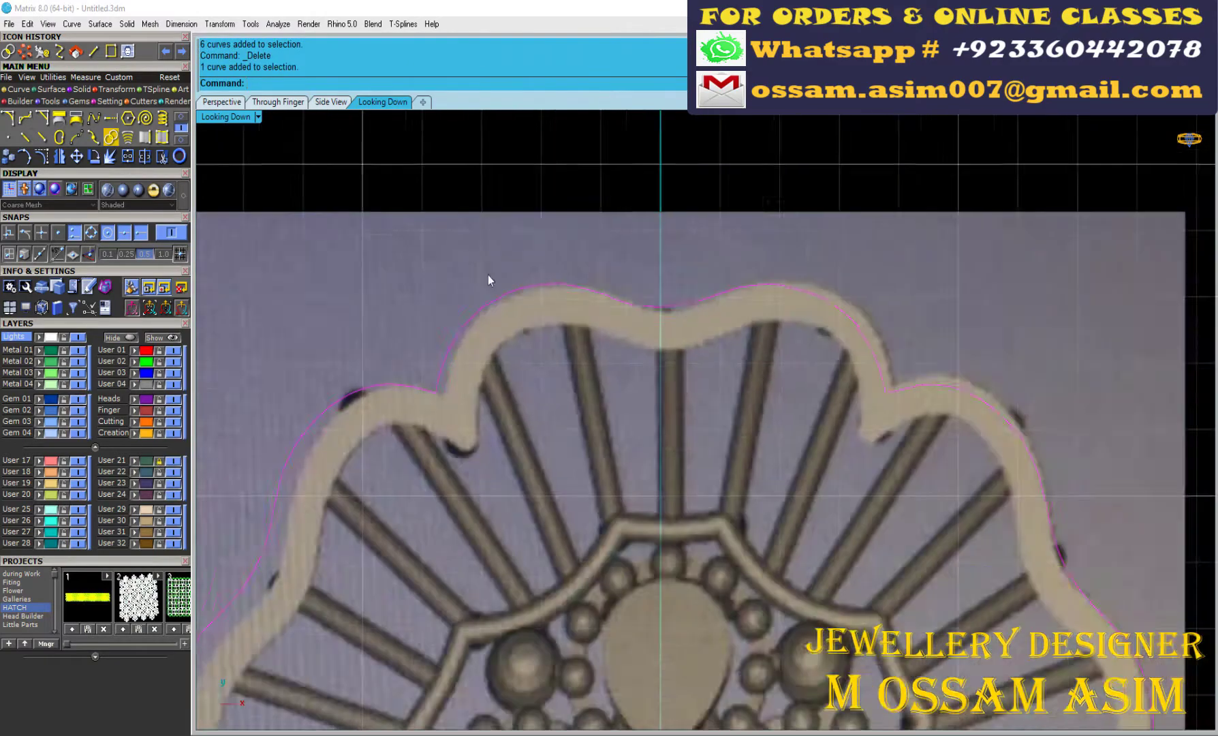
pyautogui.scroll(2, 561, 319)
pyautogui.scroll(-3, 491, 350)
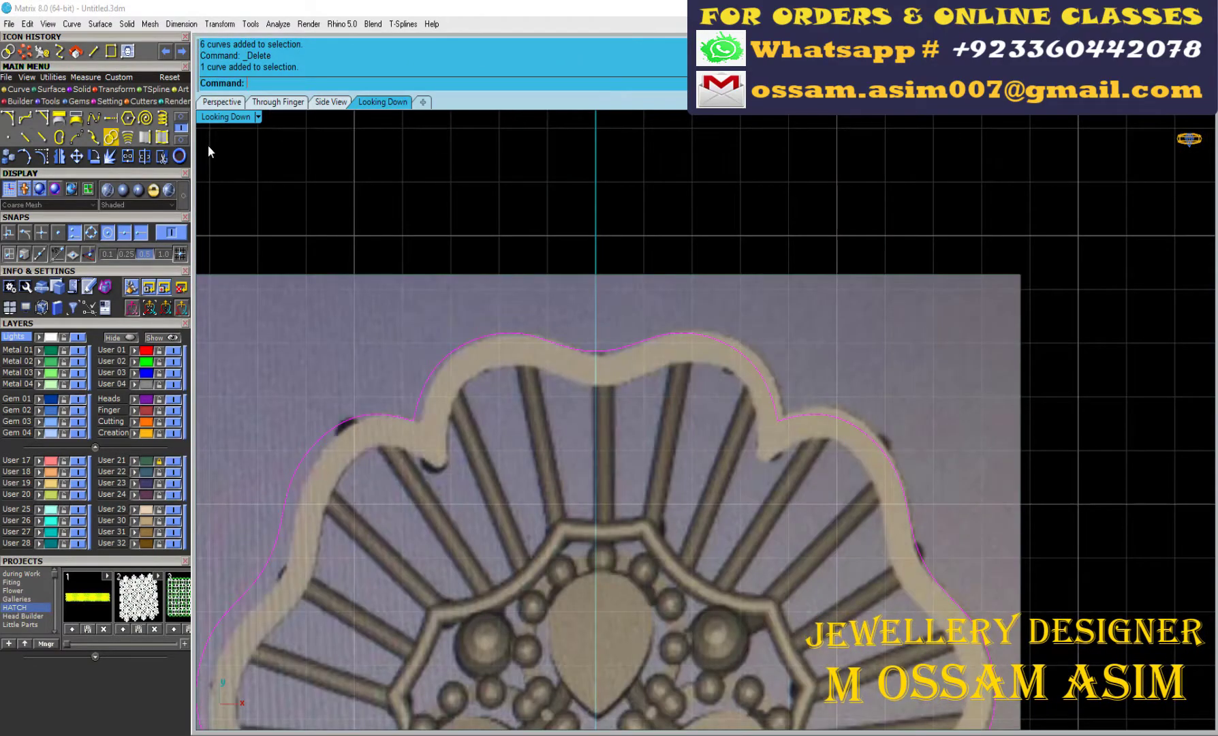
# - Try offsetting the traced outline inward, then undo that first offset curve
pyautogui.click(127, 136)
pyautogui.scroll(3, 551, 341)
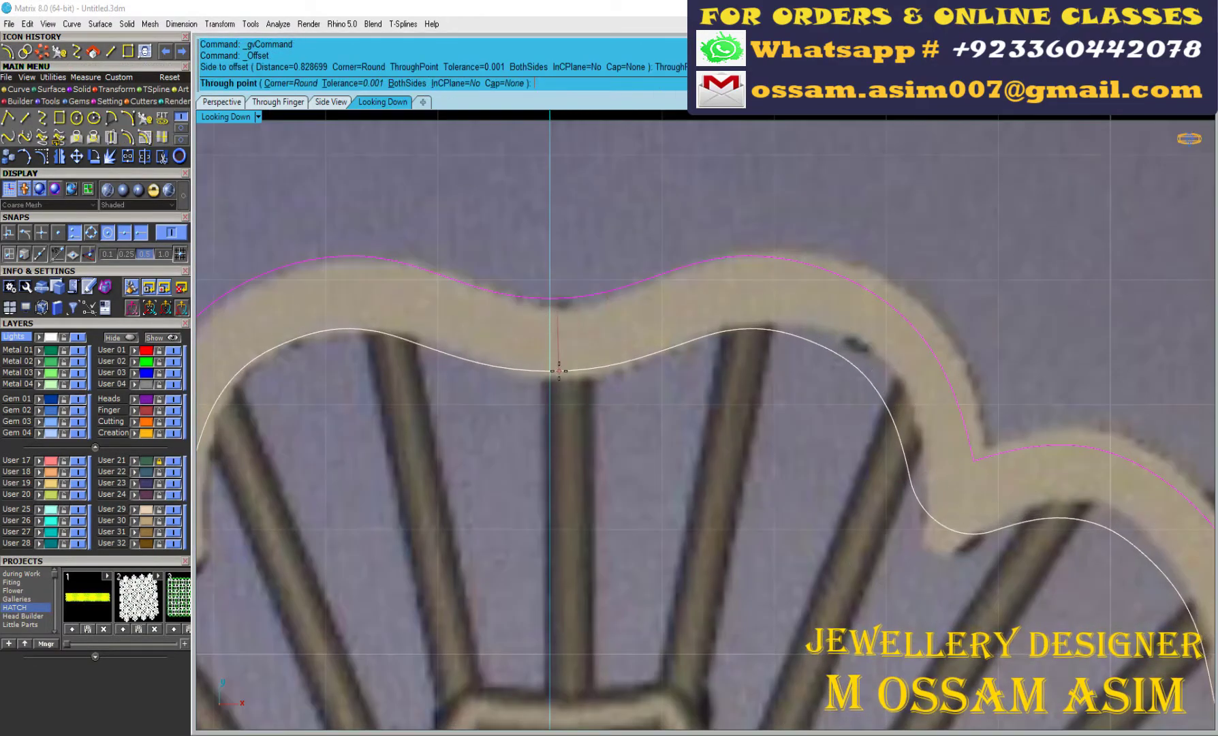
pyautogui.click(559, 370)
pyautogui.scroll(-4, 422, 421)
pyautogui.scroll(2, 369, 458)
pyautogui.scroll(2, 508, 452)
pyautogui.scroll(2, 516, 463)
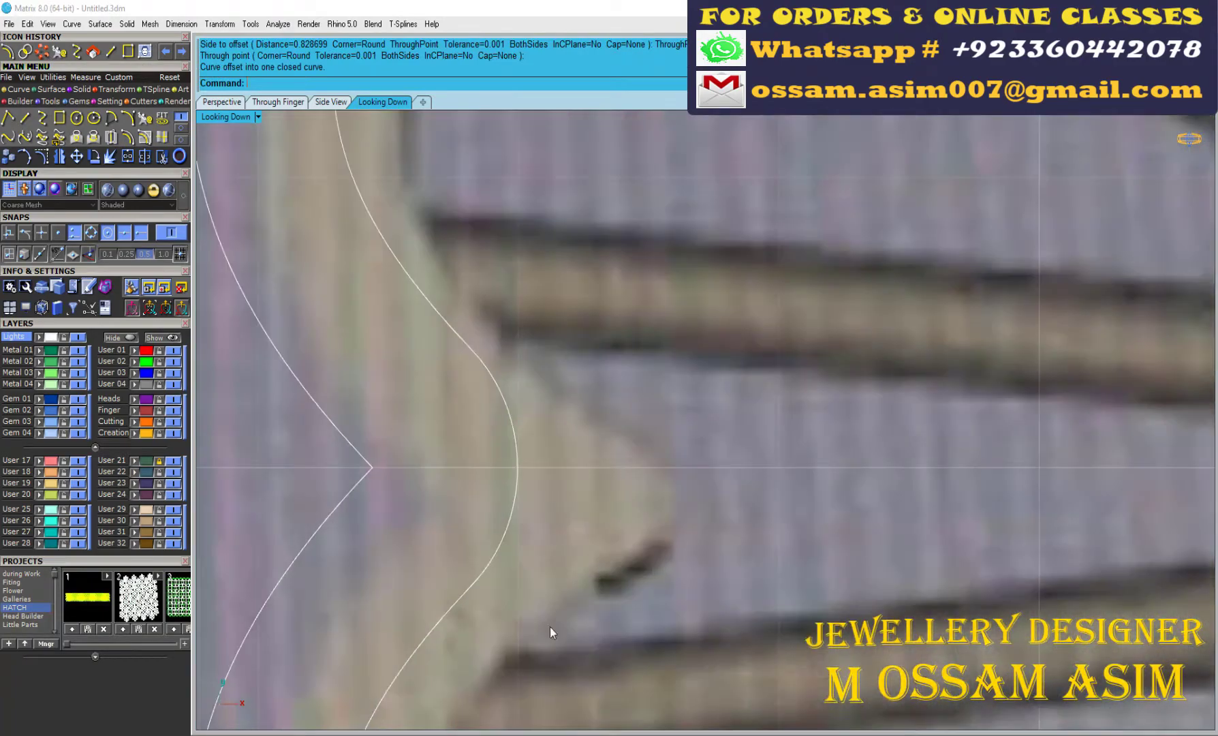
pyautogui.scroll(-5, 558, 459)
pyautogui.scroll(4, 908, 352)
pyautogui.scroll(2, 358, 374)
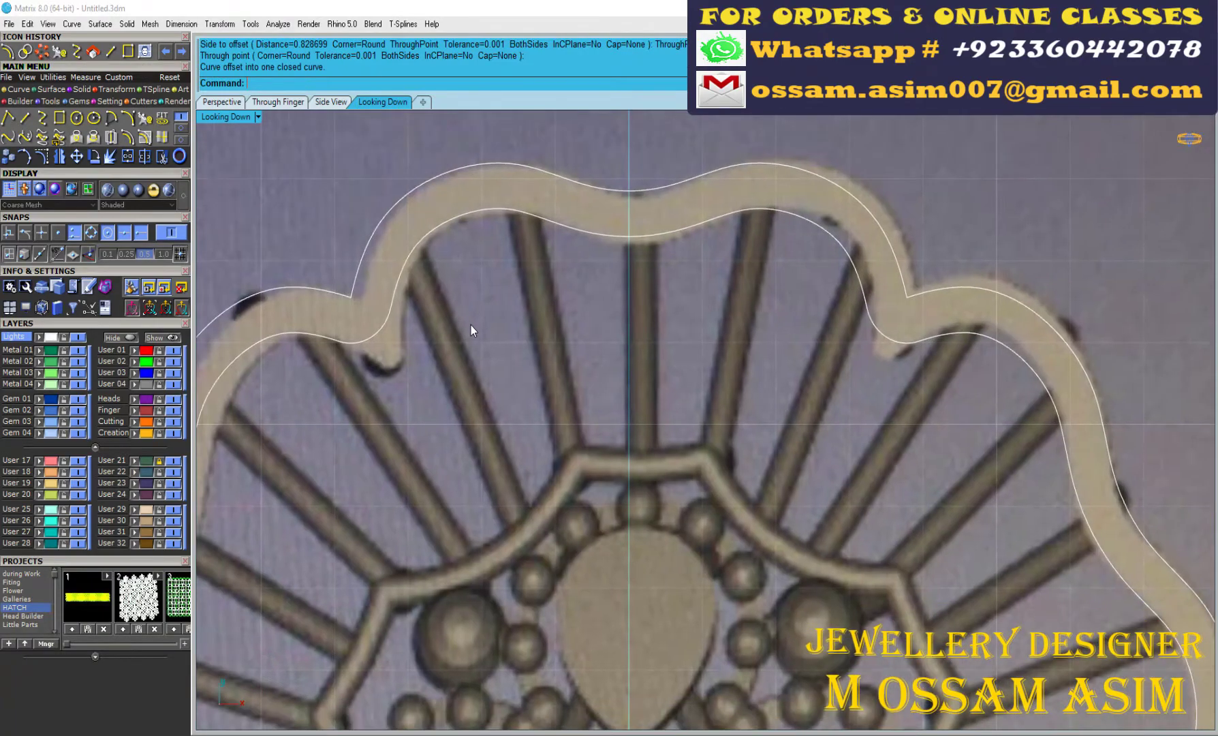
pyautogui.hotkey('ctrl', 'z')
# - Offset the outer outline inward with Sharp corners to form the inner band edge
pyautogui.click(373, 252)
pyautogui.press('Return')
pyautogui.click(290, 88)
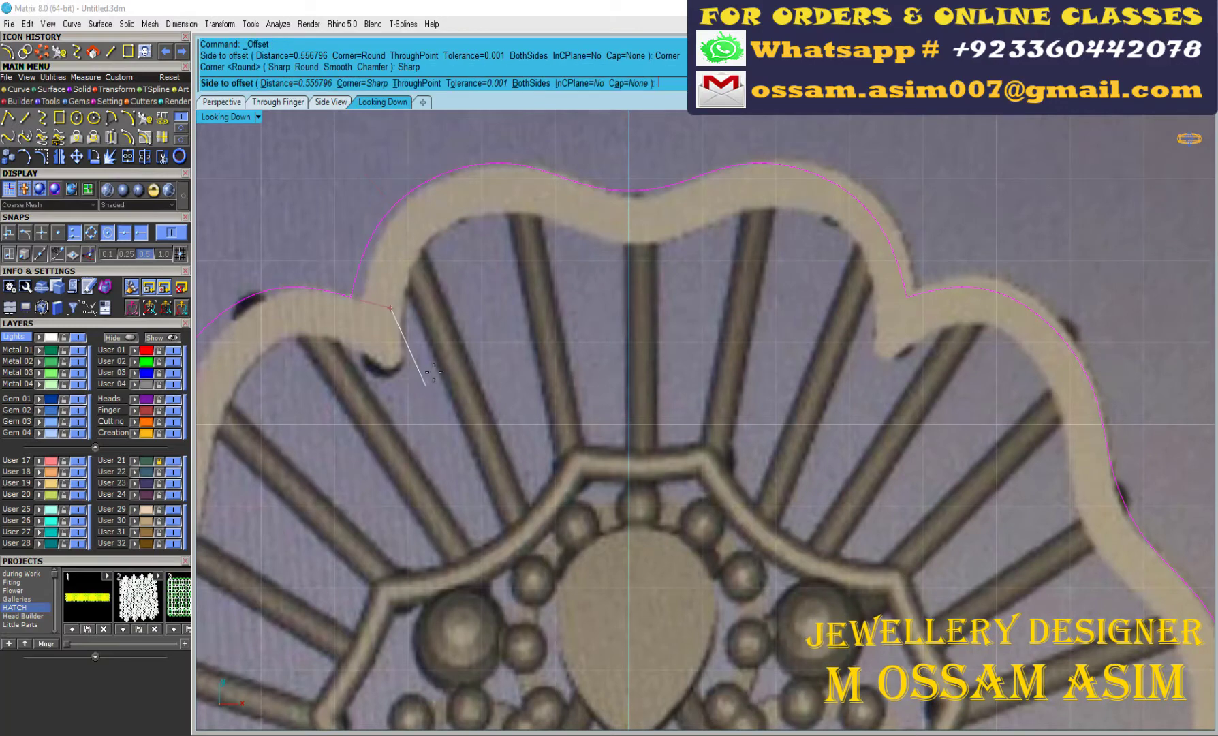
pyautogui.click(439, 359)
pyautogui.scroll(2, 738, 389)
pyautogui.scroll(-6, 945, 404)
pyautogui.scroll(5, 518, 299)
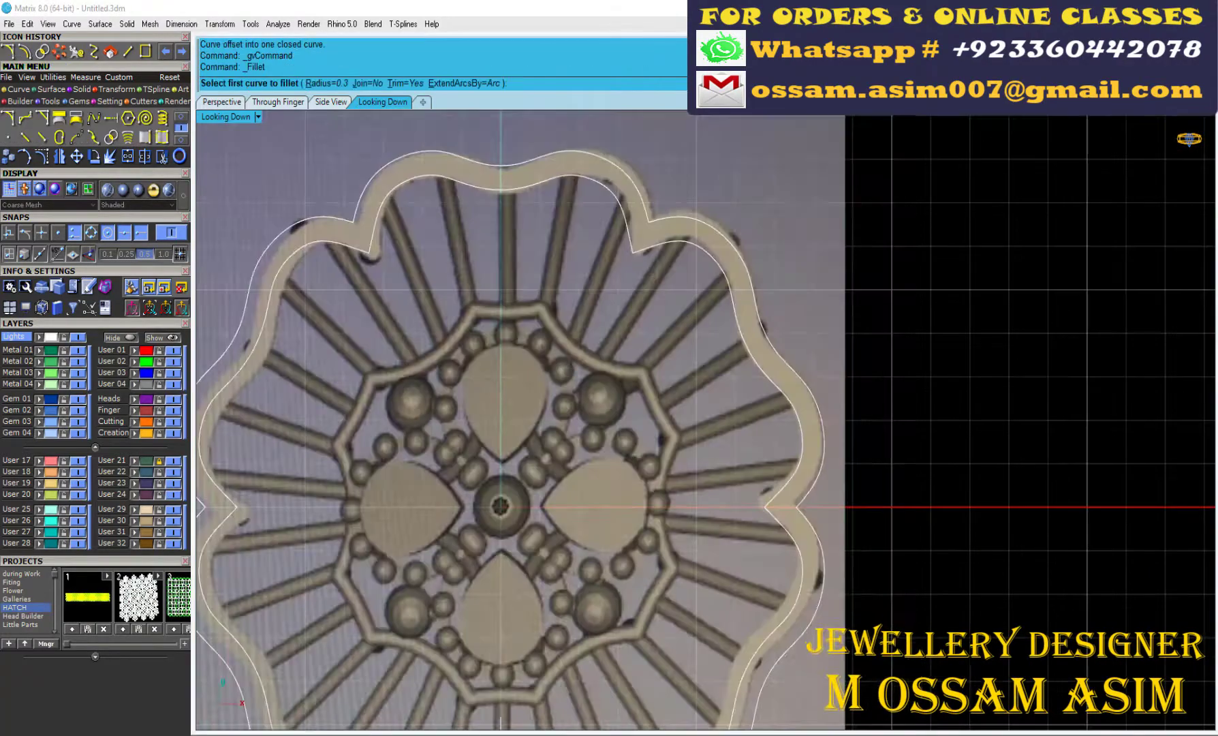
pyautogui.scroll(3, 506, 286)
pyautogui.scroll(2, 571, 362)
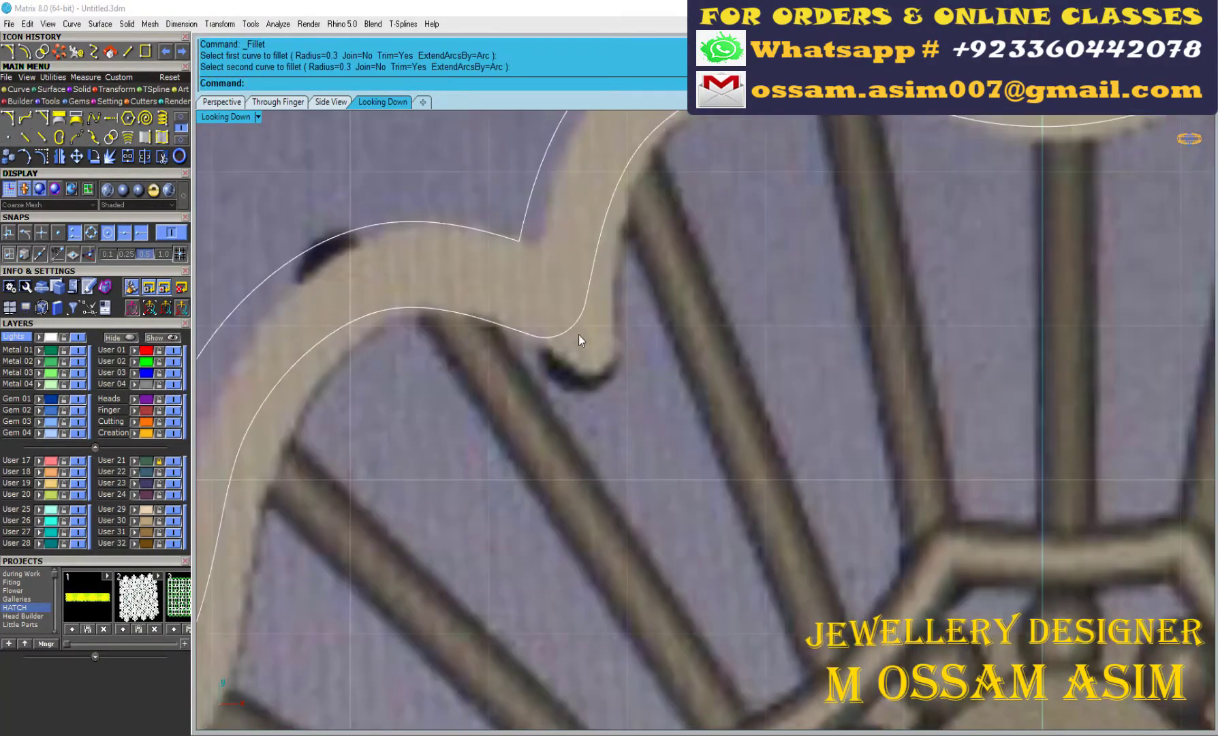
pyautogui.scroll(-1, 571, 331)
# - Fillet the inner corner curves at radius 0.1
pyautogui.hotkey('ctrl', 'z')
pyautogui.press('Return')
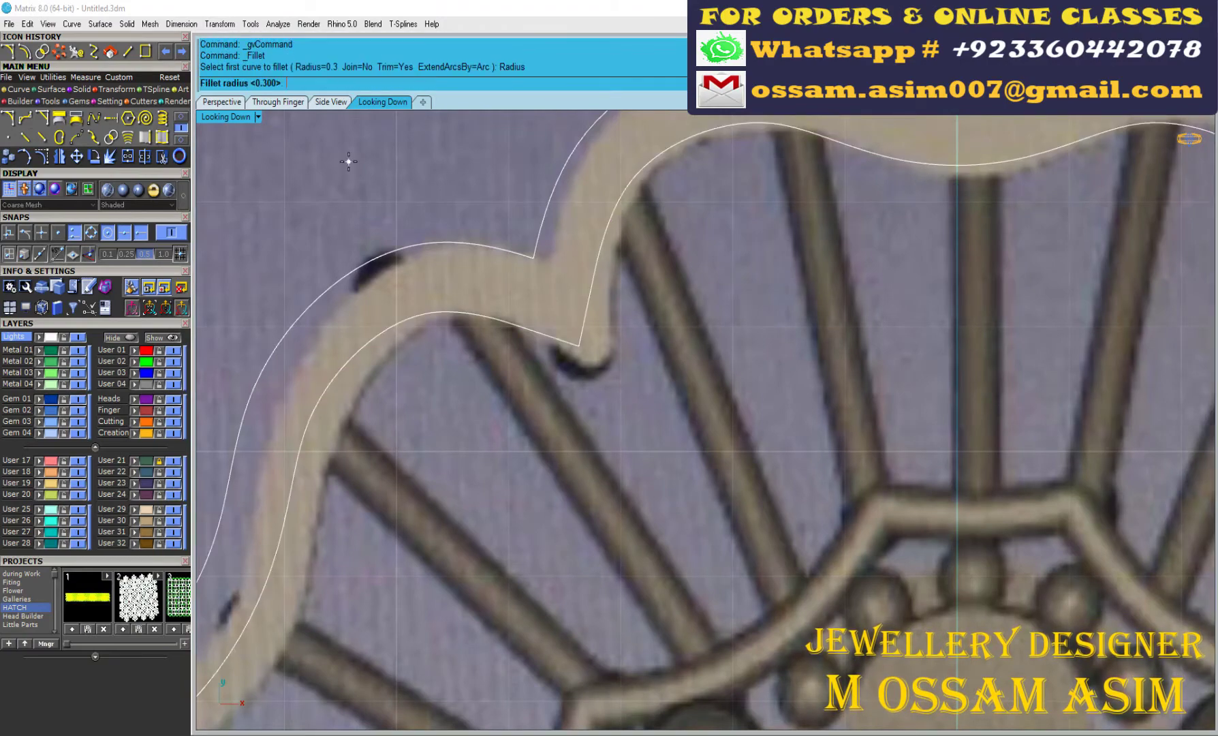
pyautogui.write('.1')
pyautogui.press('Return')
pyautogui.click(562, 335)
pyautogui.click(586, 317)
pyautogui.scroll(-5, 585, 314)
pyautogui.scroll(4, 895, 324)
pyautogui.rightClick(895, 324)
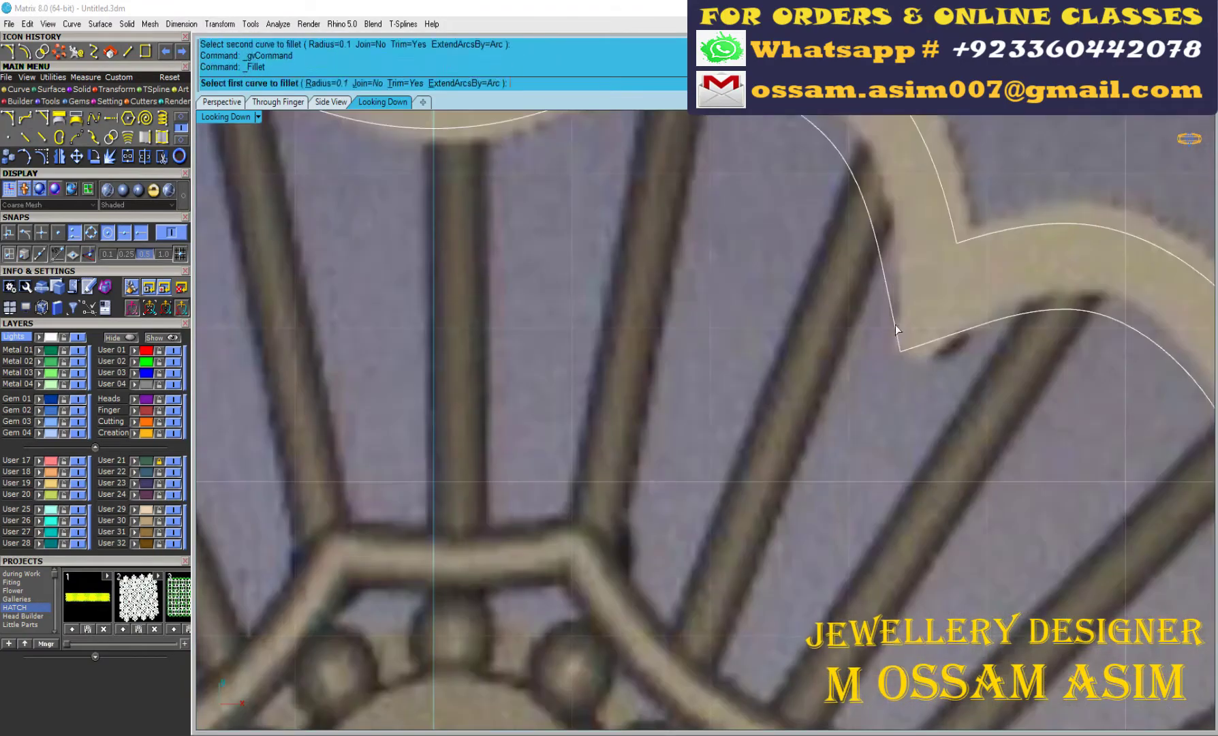
pyautogui.scroll(-4, 952, 349)
pyautogui.scroll(1, 1007, 601)
pyautogui.scroll(-1, 624, 366)
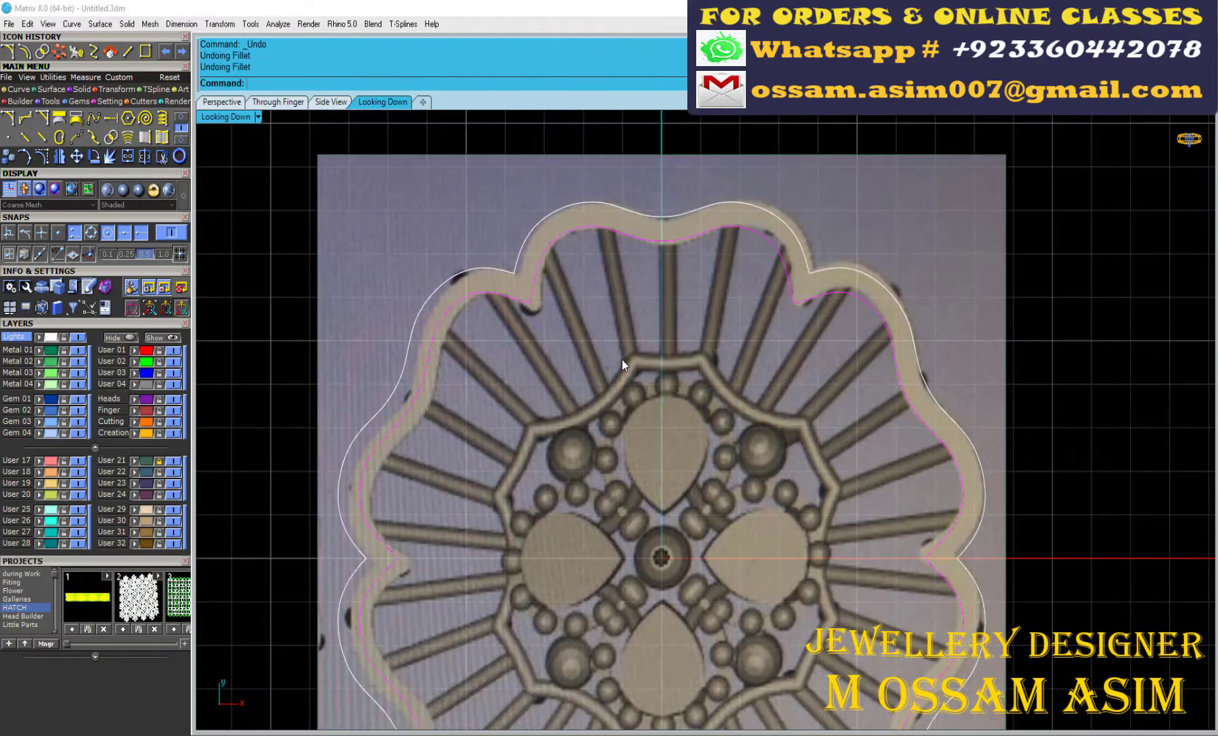
# - Offset the outer outline again with a changed corner style and fillet another corner
pyautogui.click(513, 305)
pyautogui.scroll(3, 530, 251)
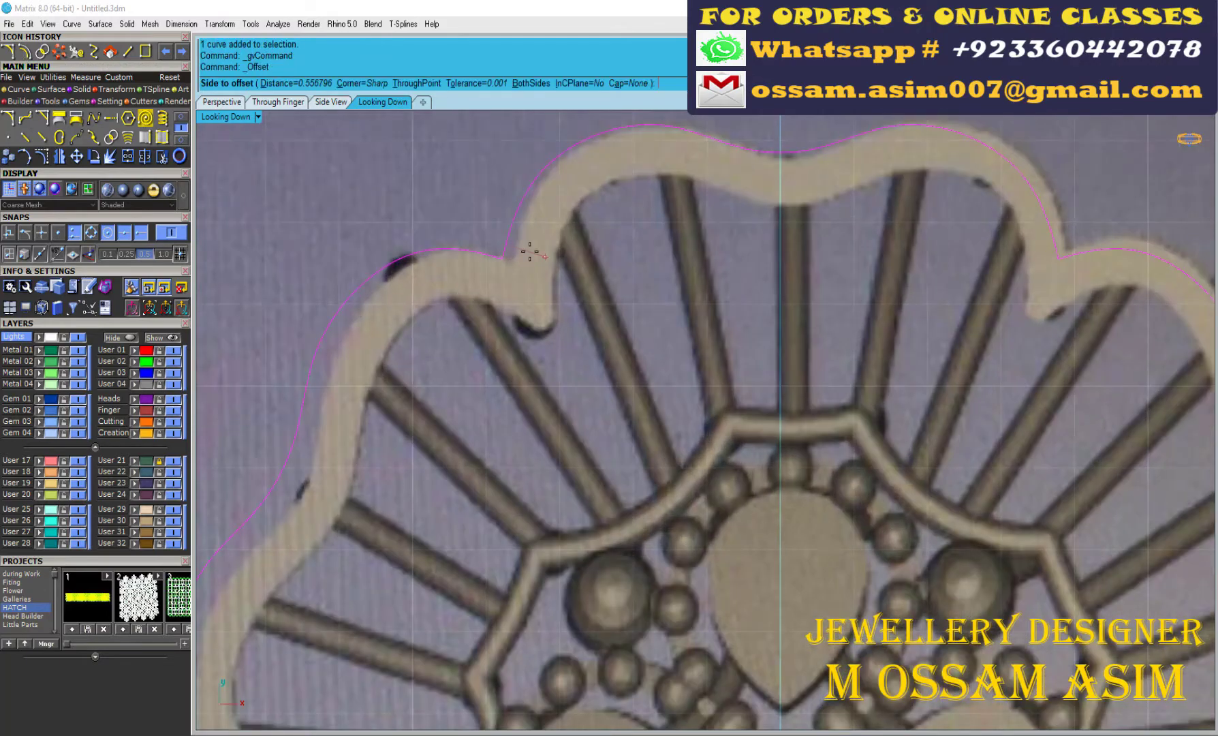
pyautogui.click(363, 84)
pyautogui.click(282, 83)
pyautogui.scroll(3, 540, 287)
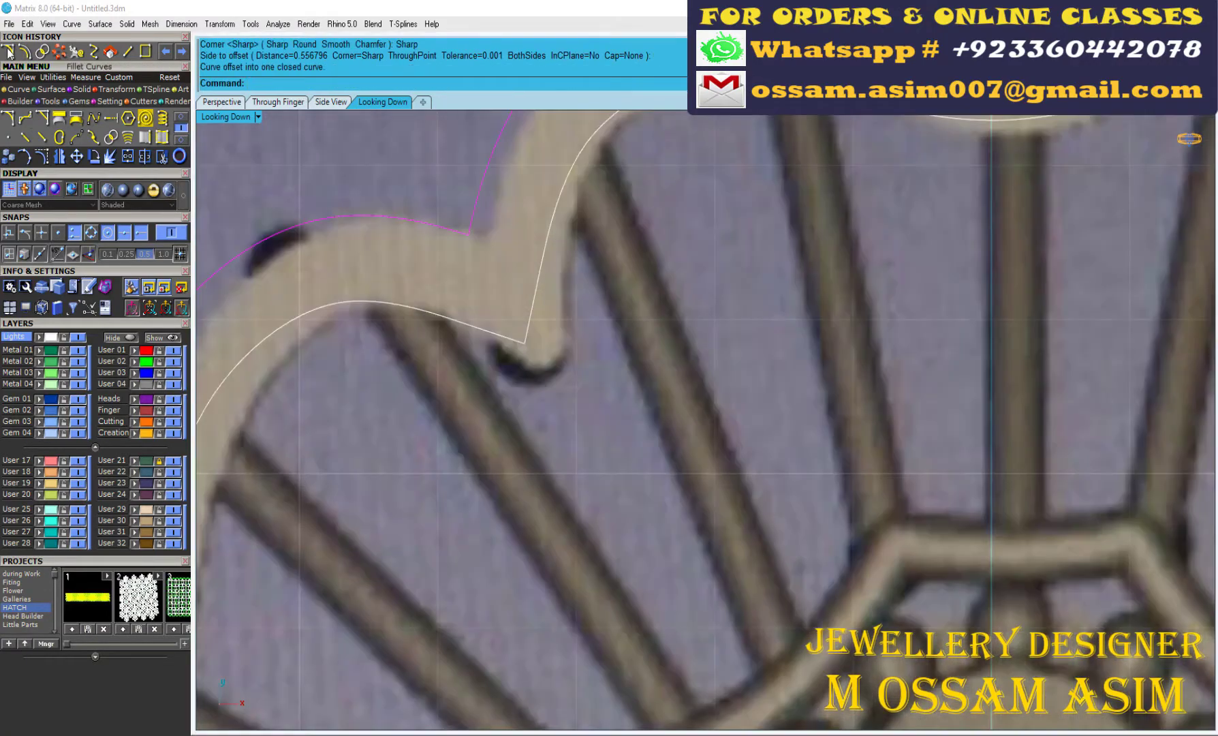
pyautogui.click(7, 120)
pyautogui.click(527, 324)
pyautogui.scroll(-5, 340, 422)
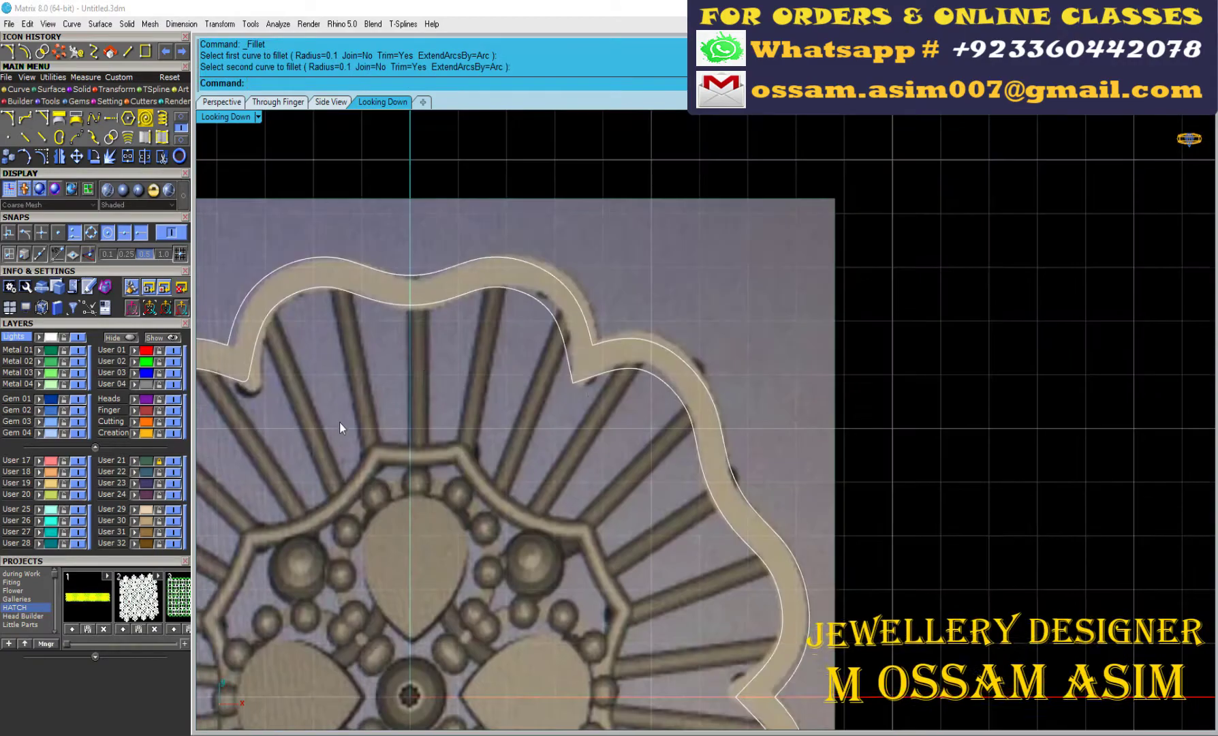
pyautogui.scroll(3, 521, 383)
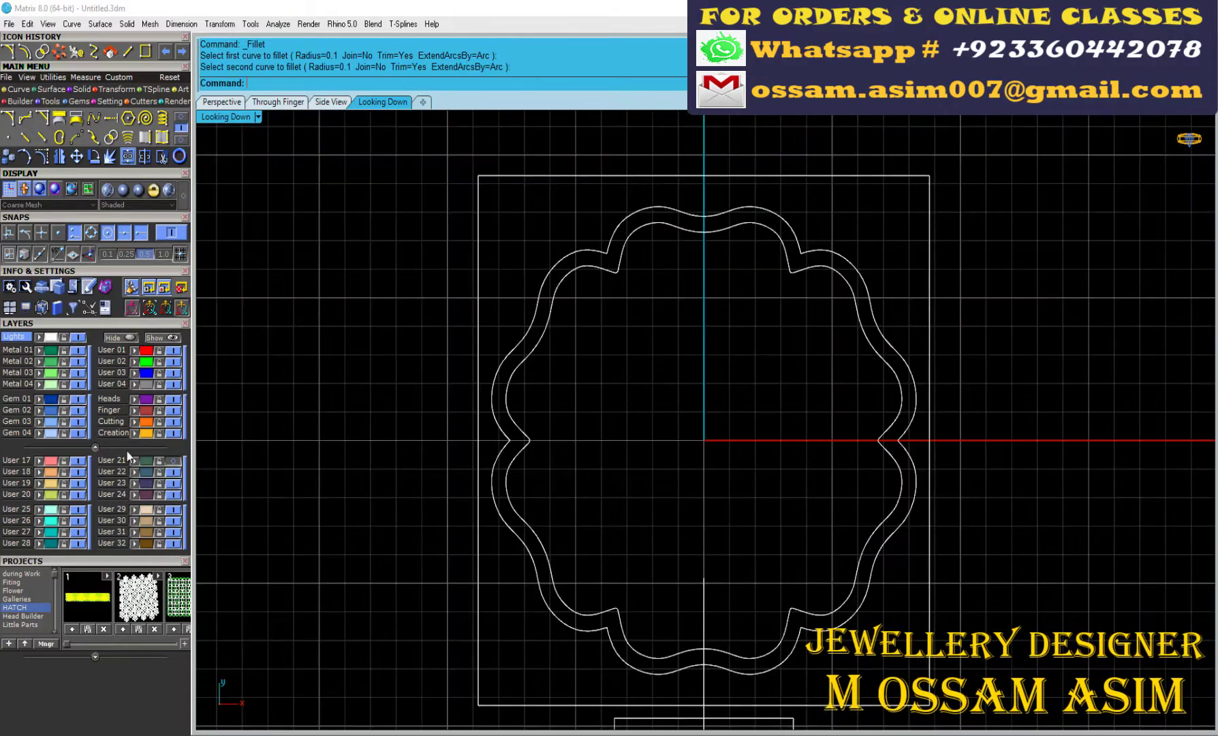
pyautogui.scroll(2, 493, 257)
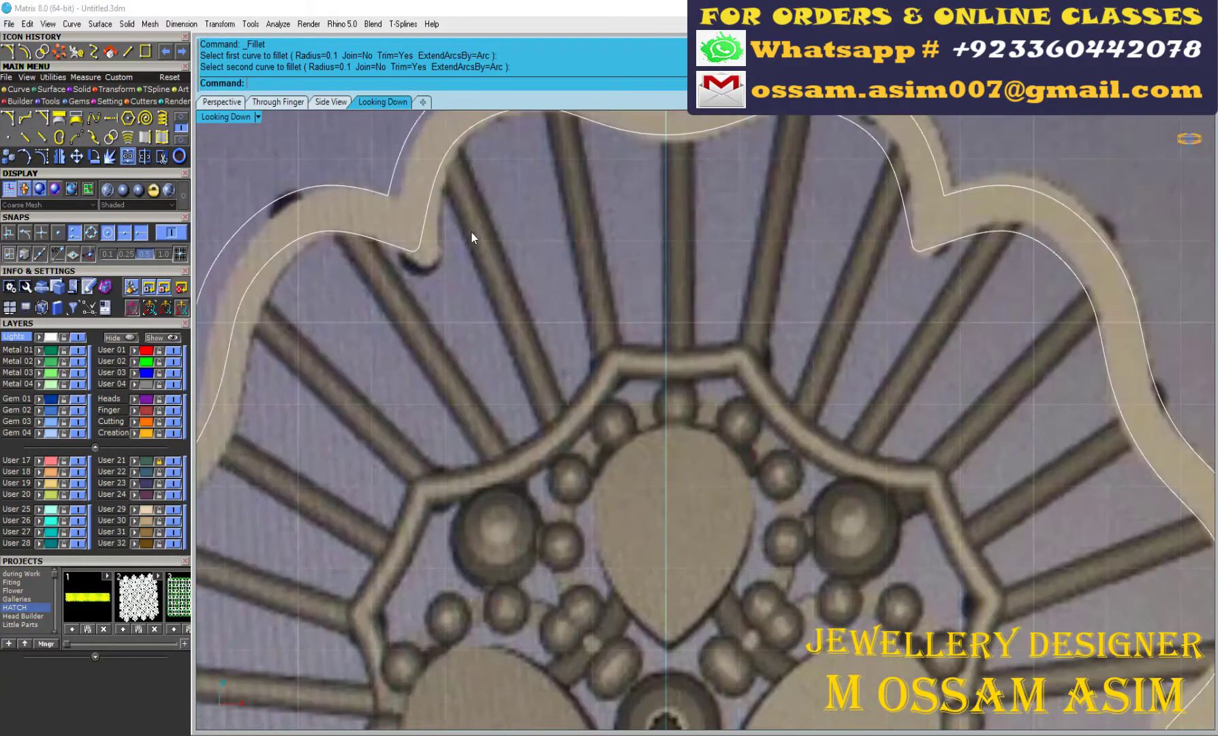
pyautogui.scroll(-2, 458, 229)
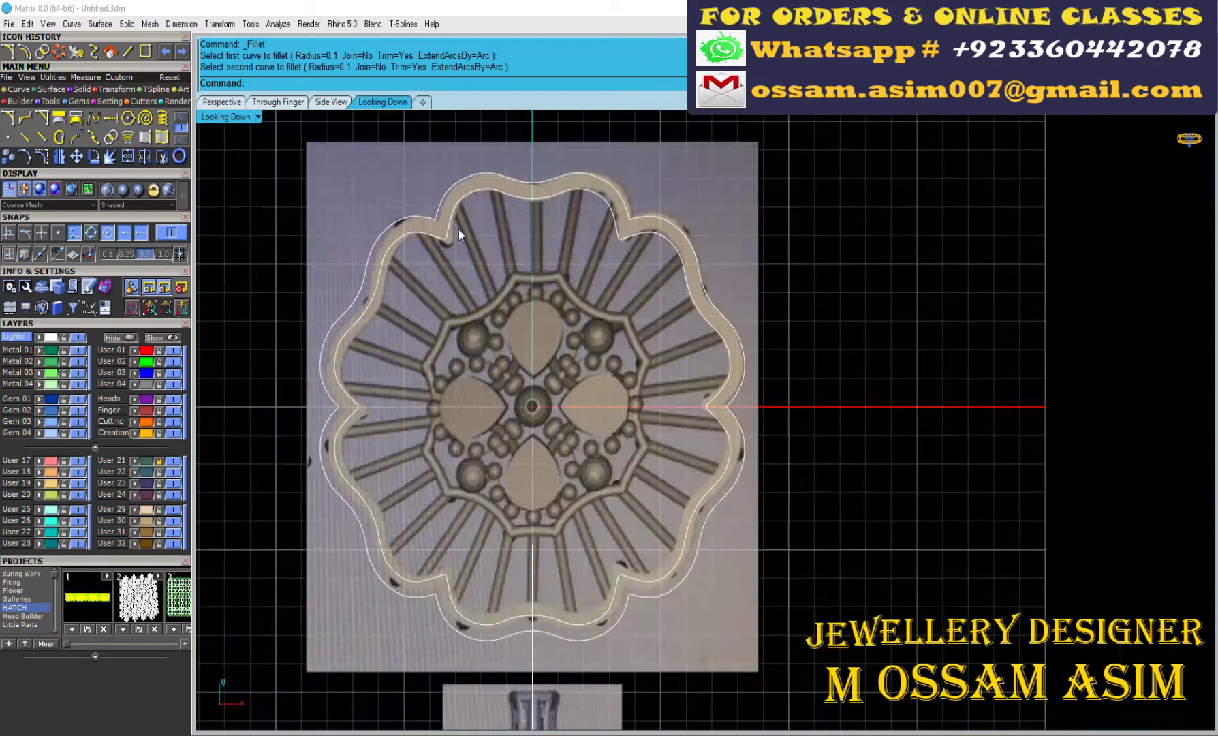
# - Offset the outer outline inside through a picked point with round corners
pyautogui.hotkey('ctrl', 'a')
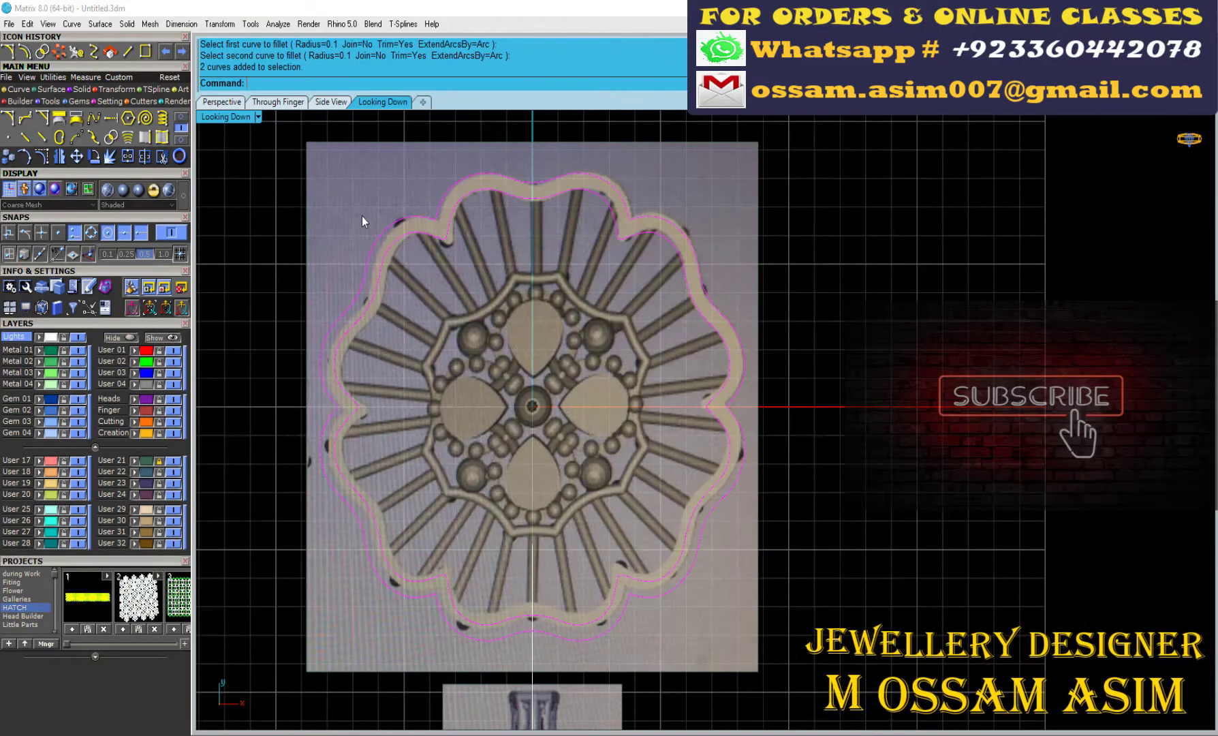
pyautogui.scroll(2, 361, 216)
pyautogui.press('Escape')
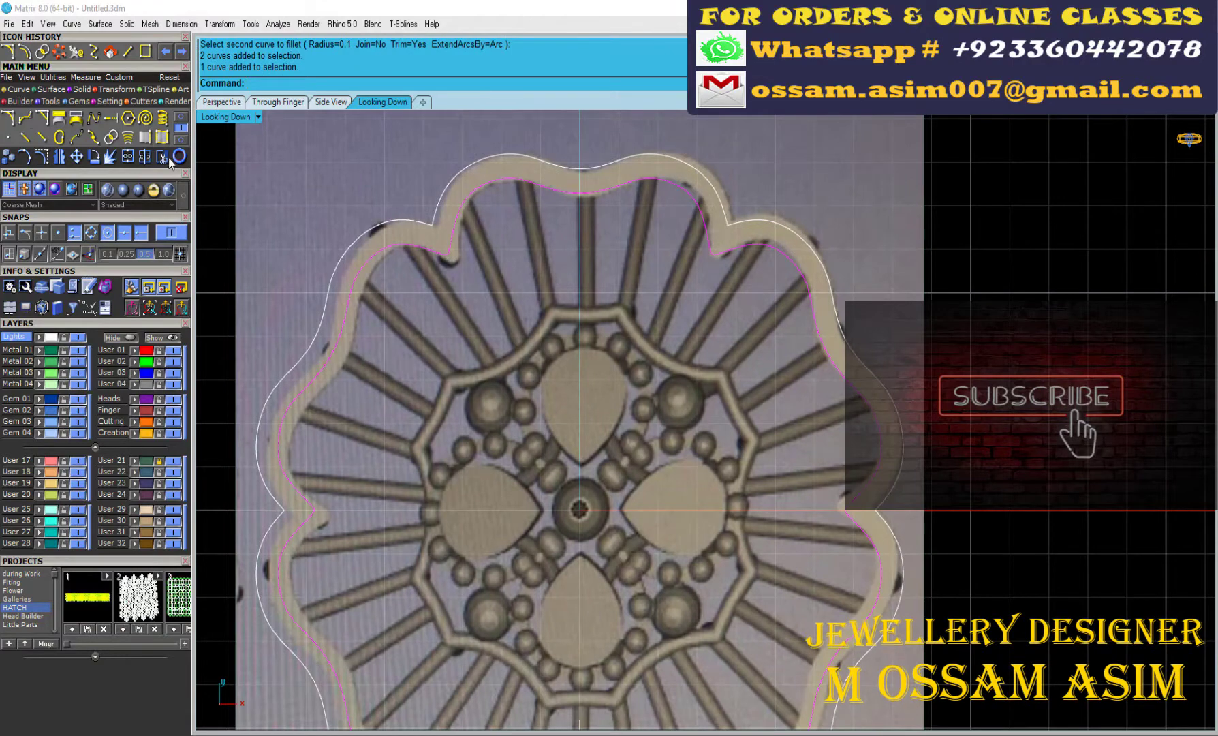
pyautogui.click(474, 172)
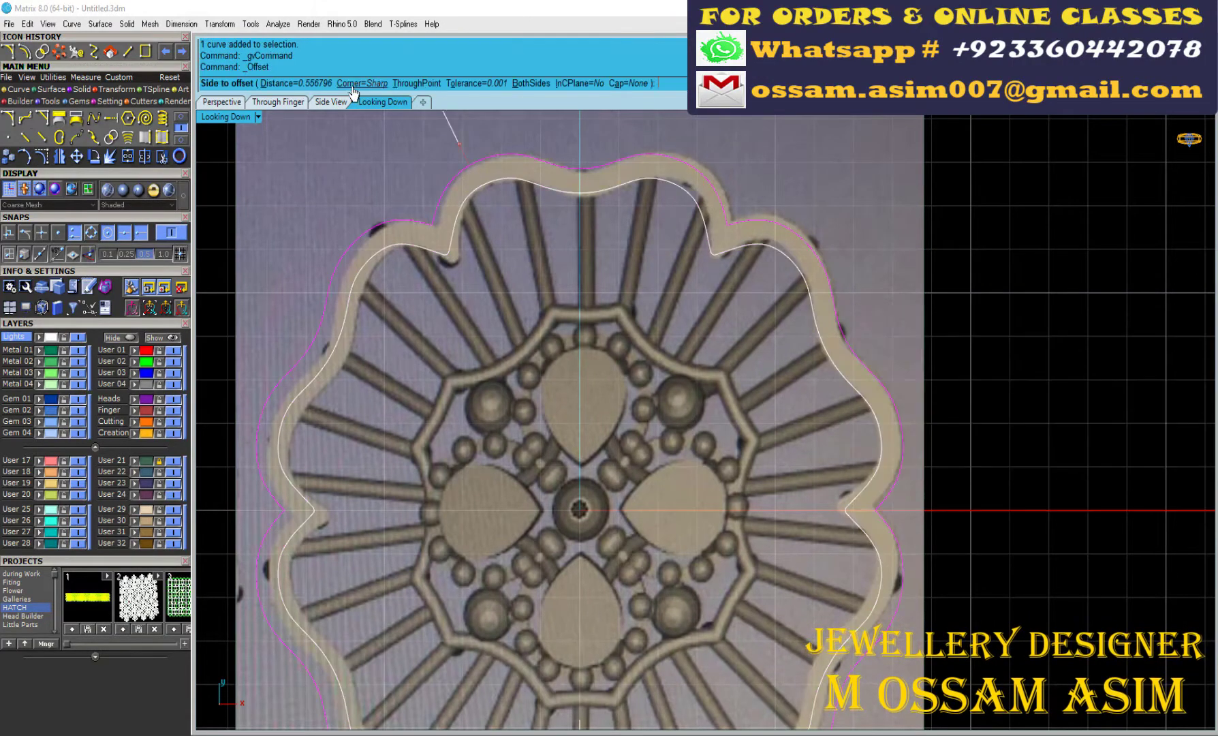
pyautogui.click(363, 83)
pyautogui.click(308, 83)
pyautogui.click(362, 83)
pyautogui.click(285, 83)
pyautogui.click(416, 84)
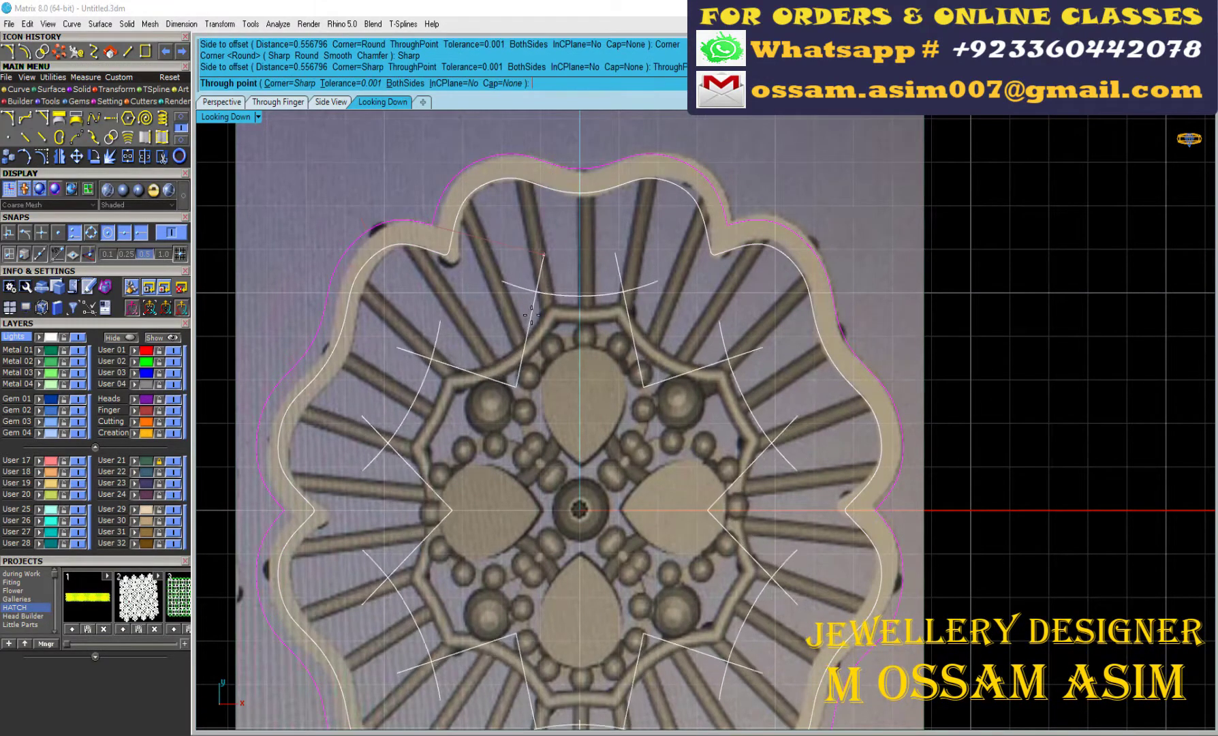
pyautogui.click(285, 83)
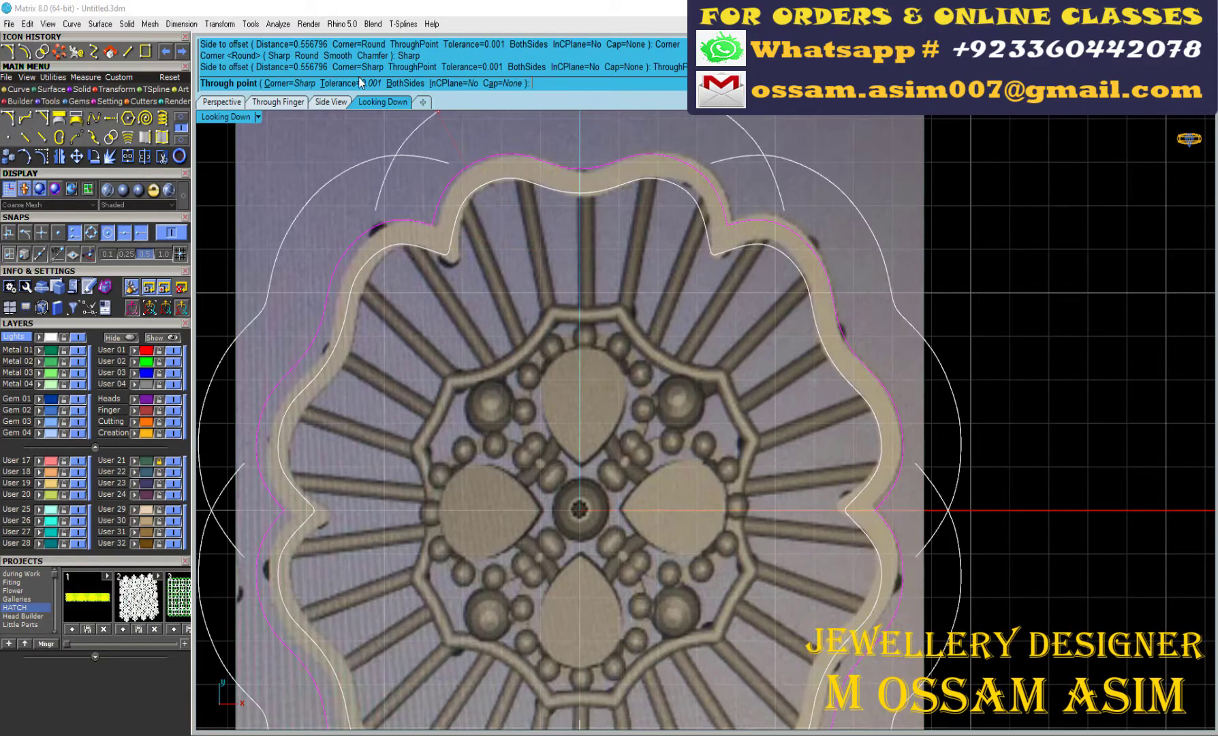
pyautogui.click(534, 404)
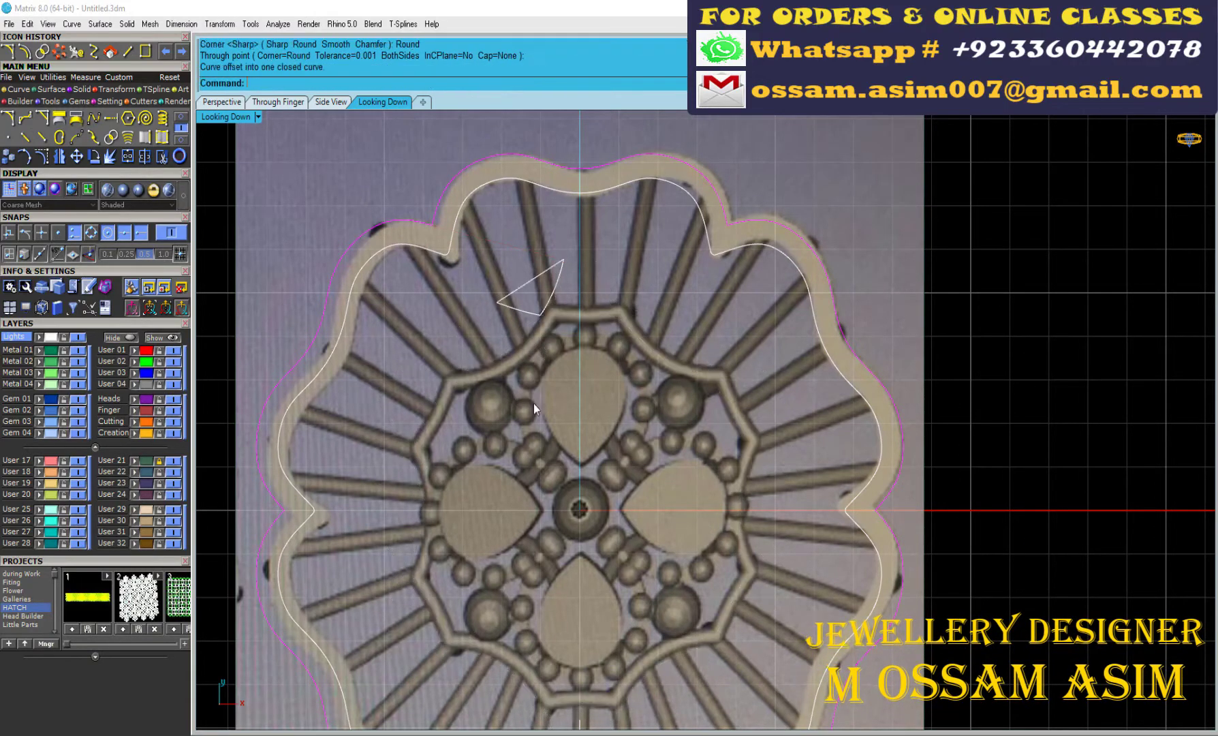
# - Add a smaller closed offset curve near the flower's centre
pyautogui.rightClick(520, 357)
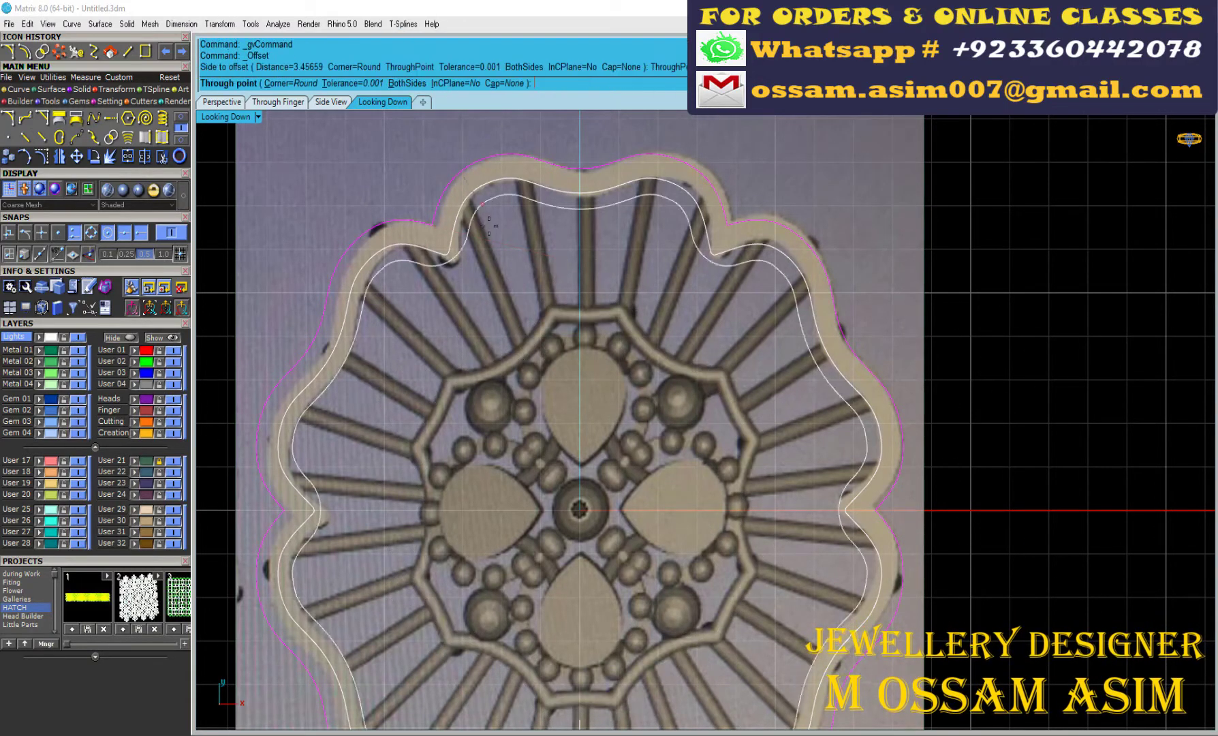
pyautogui.click(498, 295)
pyautogui.hotkey('ctrl', 'z')
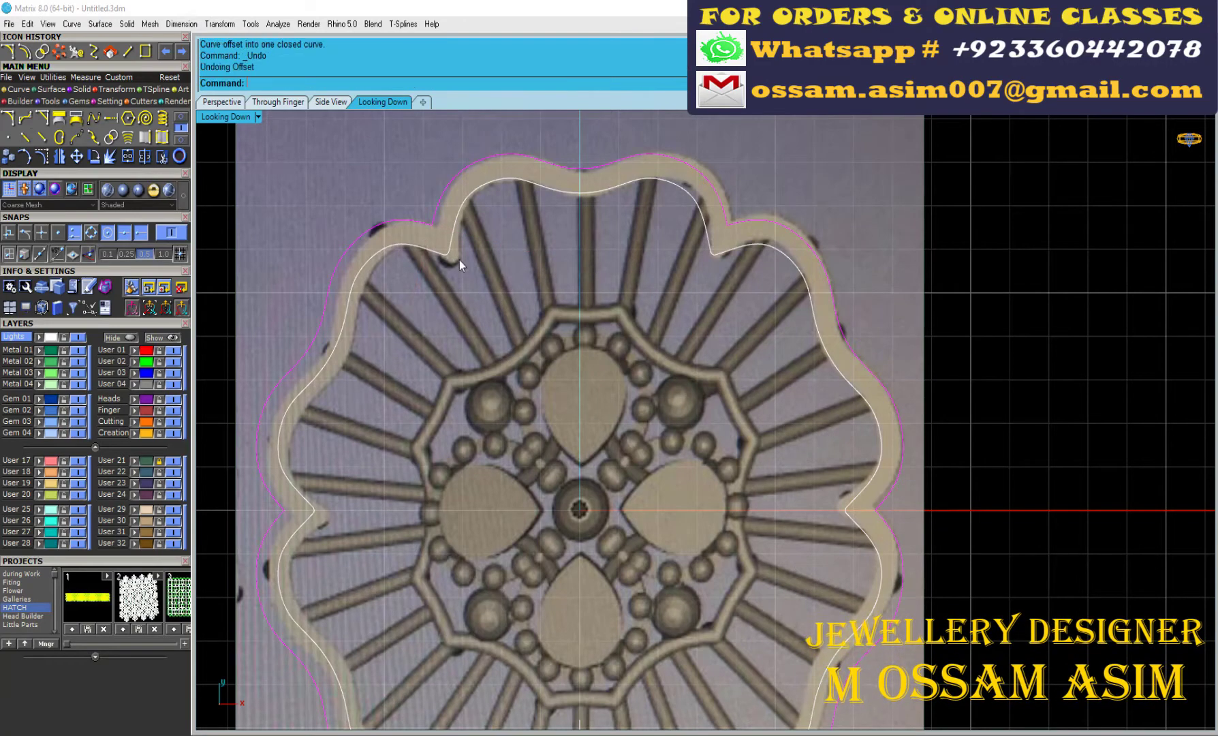
pyautogui.click(498, 271)
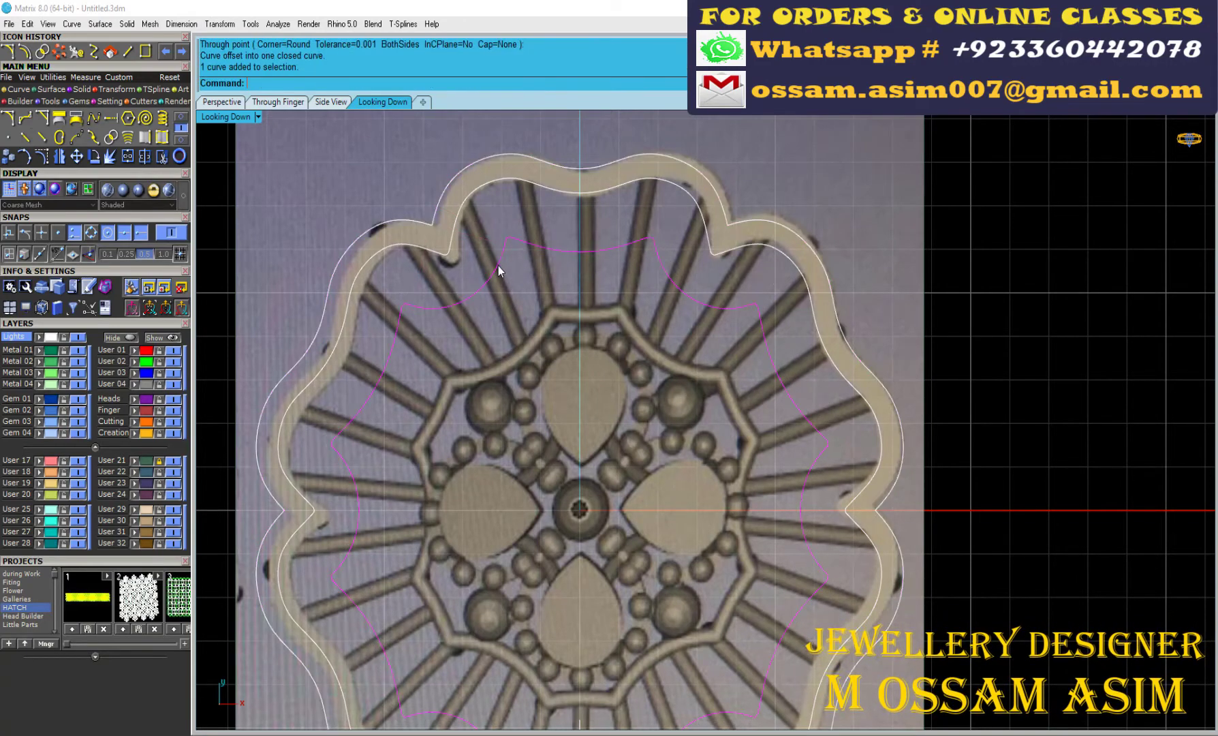
# - Scale the top arc about origin point 0 and delete unwanted inner-curve pieces
pyautogui.scroll(2, 518, 273)
pyautogui.write('0')
pyautogui.press('Return')
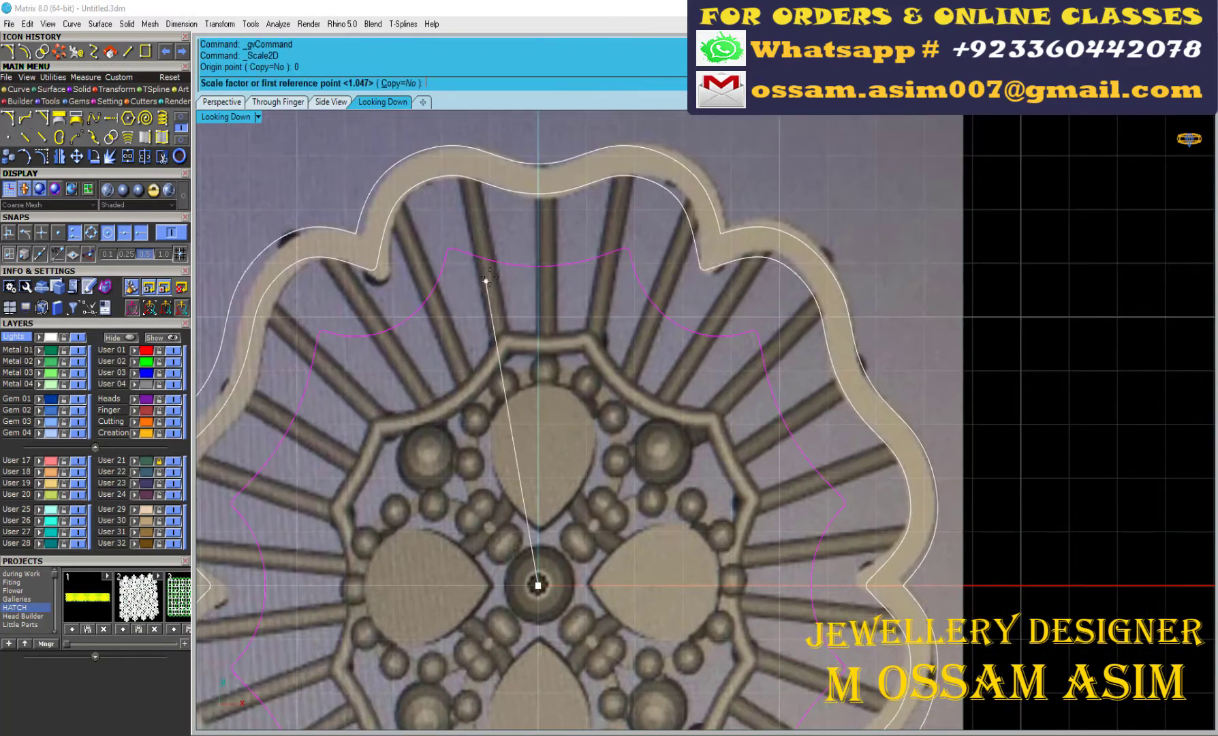
pyautogui.scroll(1, 522, 316)
pyautogui.scroll(2, 554, 277)
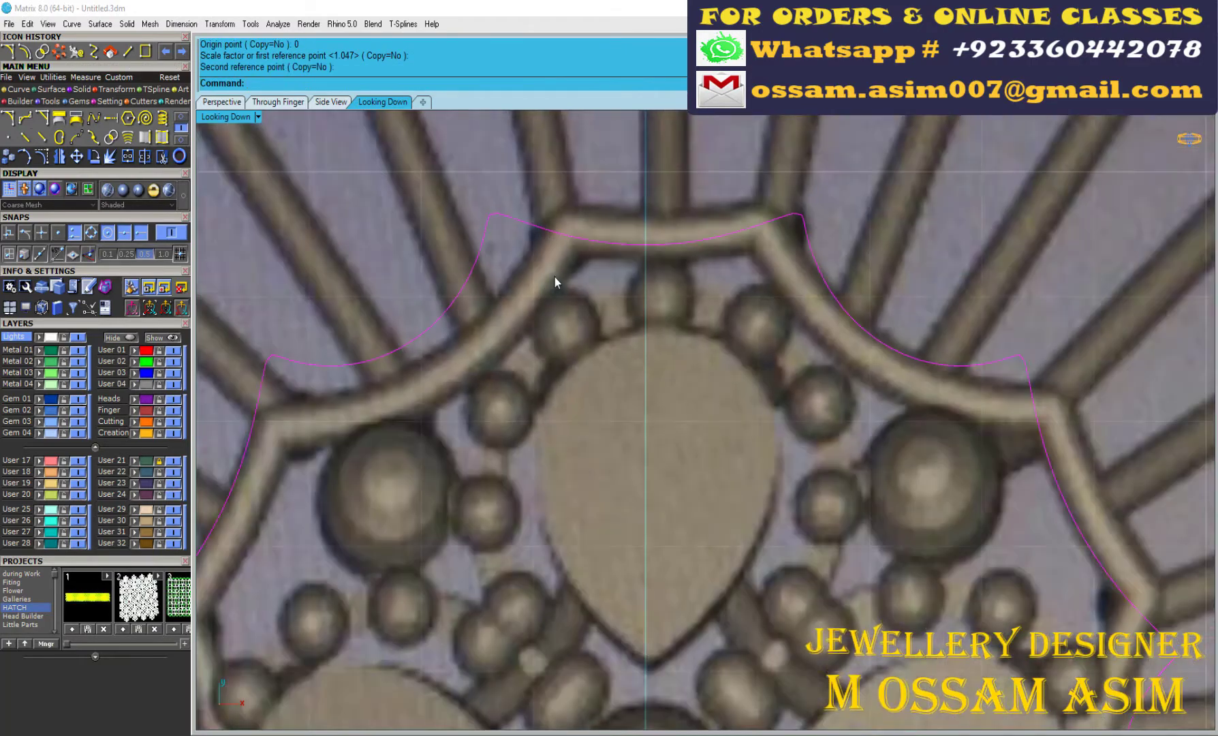
pyautogui.scroll(-2, 558, 264)
pyautogui.scroll(3, 577, 257)
pyautogui.scroll(-2, 525, 290)
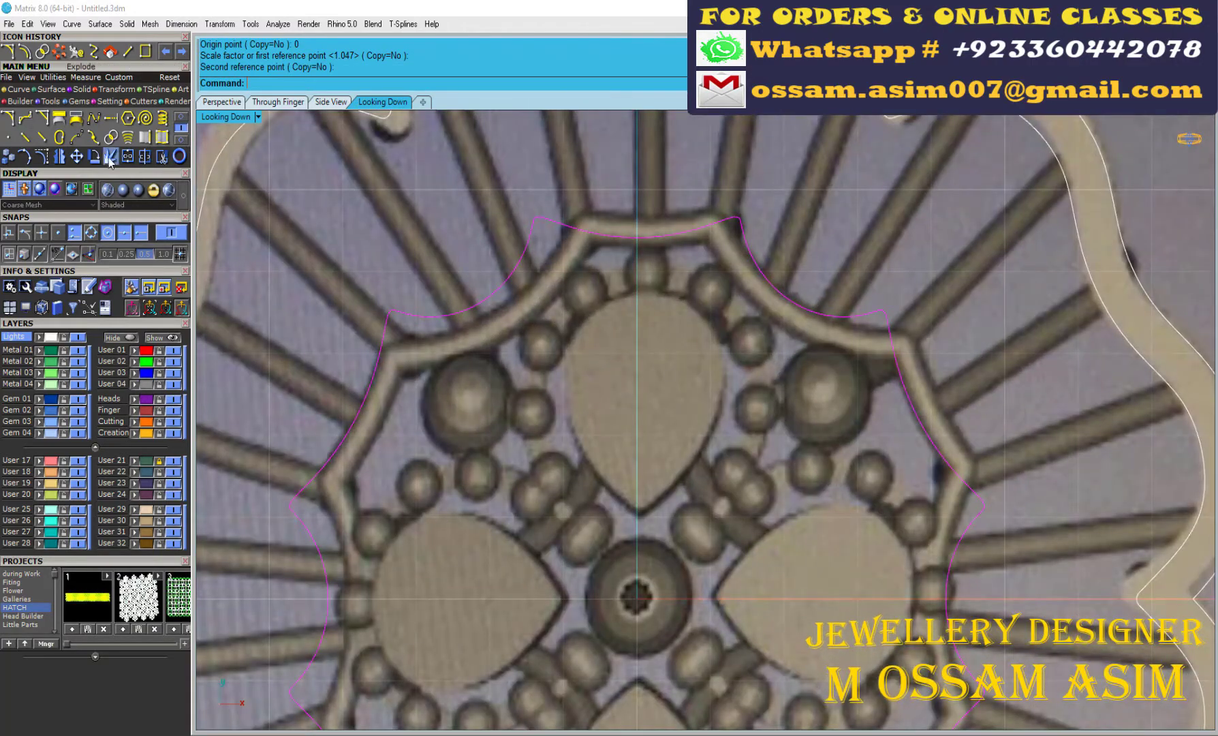
pyautogui.keyDown('ctrl'); pyautogui.click(494, 293); pyautogui.keyUp('ctrl')
pyautogui.keyDown('ctrl'); pyautogui.click(566, 228); pyautogui.keyUp('ctrl')
pyautogui.press('Delete')
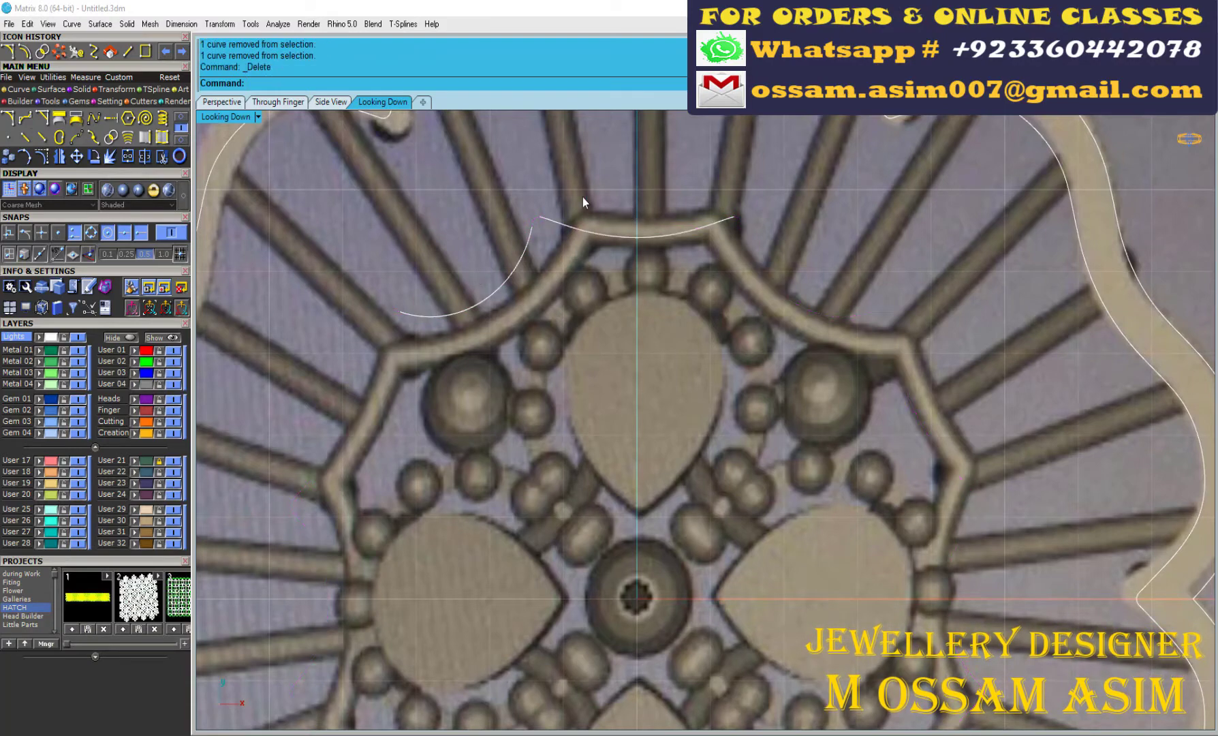
# - Scale the two remaining upper arcs about origin 0 to fit the top bar
pyautogui.hotkey('ctrl', 'a')
pyautogui.click(110, 156)
pyautogui.write('0')
pyautogui.press('Return')
pyautogui.scroll(-1, 408, 258)
pyautogui.scroll(3, 492, 247)
pyautogui.click(492, 247)
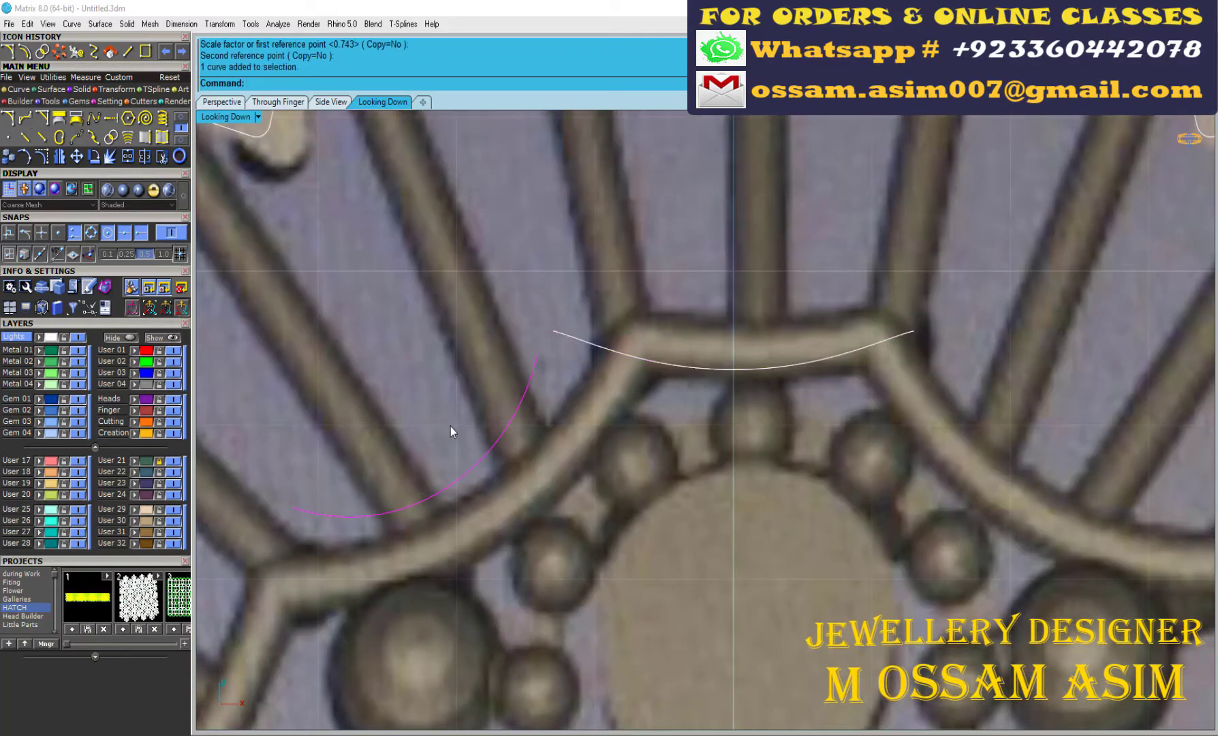
pyautogui.click(472, 417)
pyautogui.scroll(-3, 571, 387)
pyautogui.scroll(3, 641, 299)
# - Select the top and left arcs and save the file
pyautogui.click(641, 300)
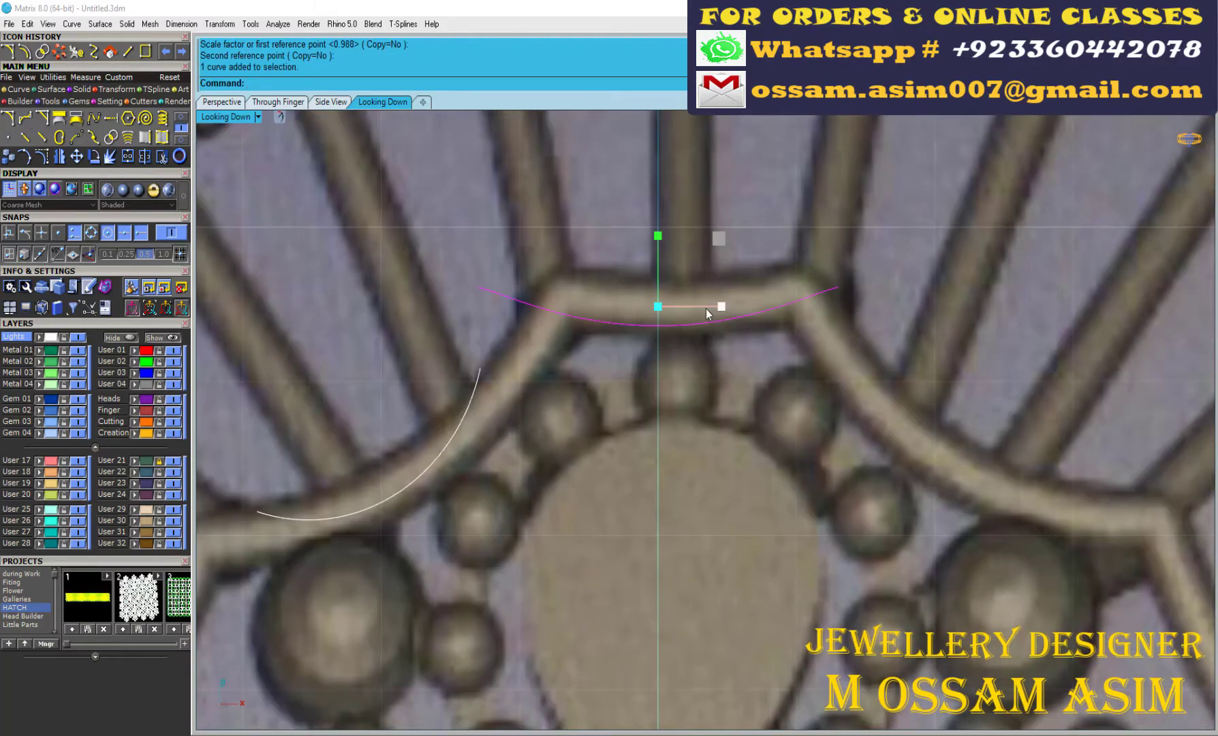
pyautogui.click(658, 252)
pyautogui.scroll(-3, 600, 254)
pyautogui.hotkey('ctrl', 's')
pyautogui.scroll(2, 536, 388)
pyautogui.click(522, 352)
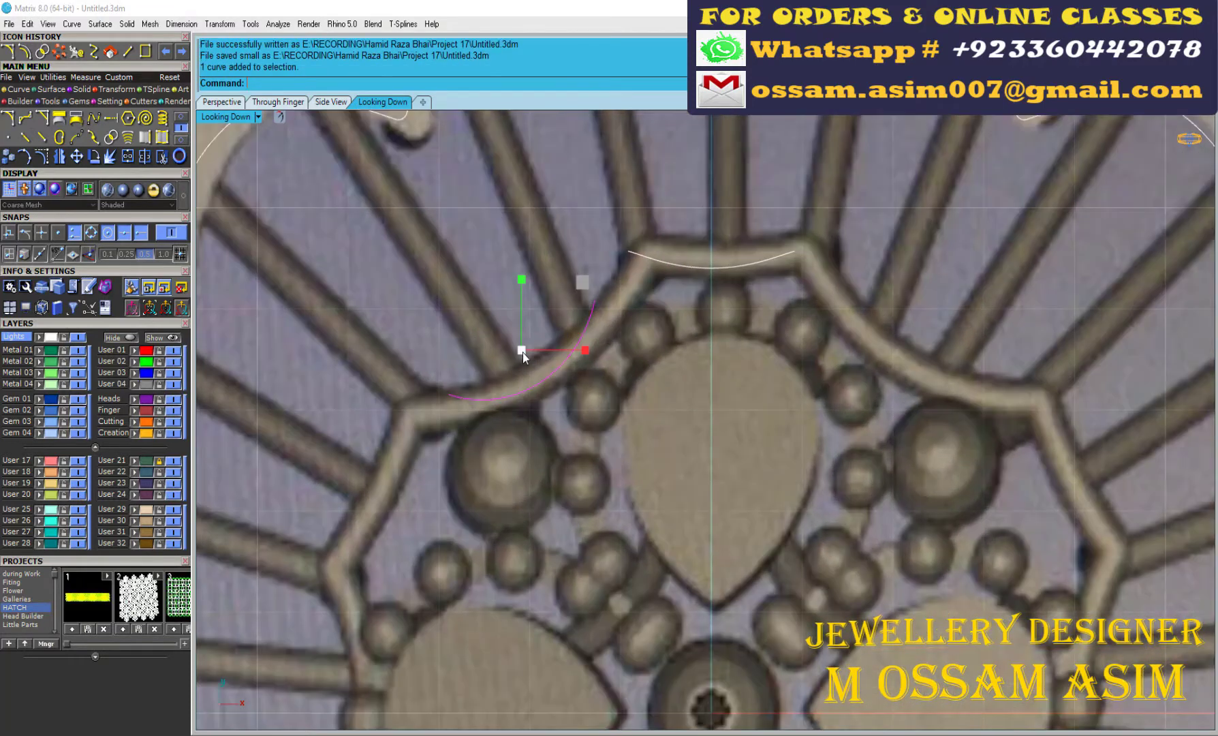
pyautogui.click(640, 256)
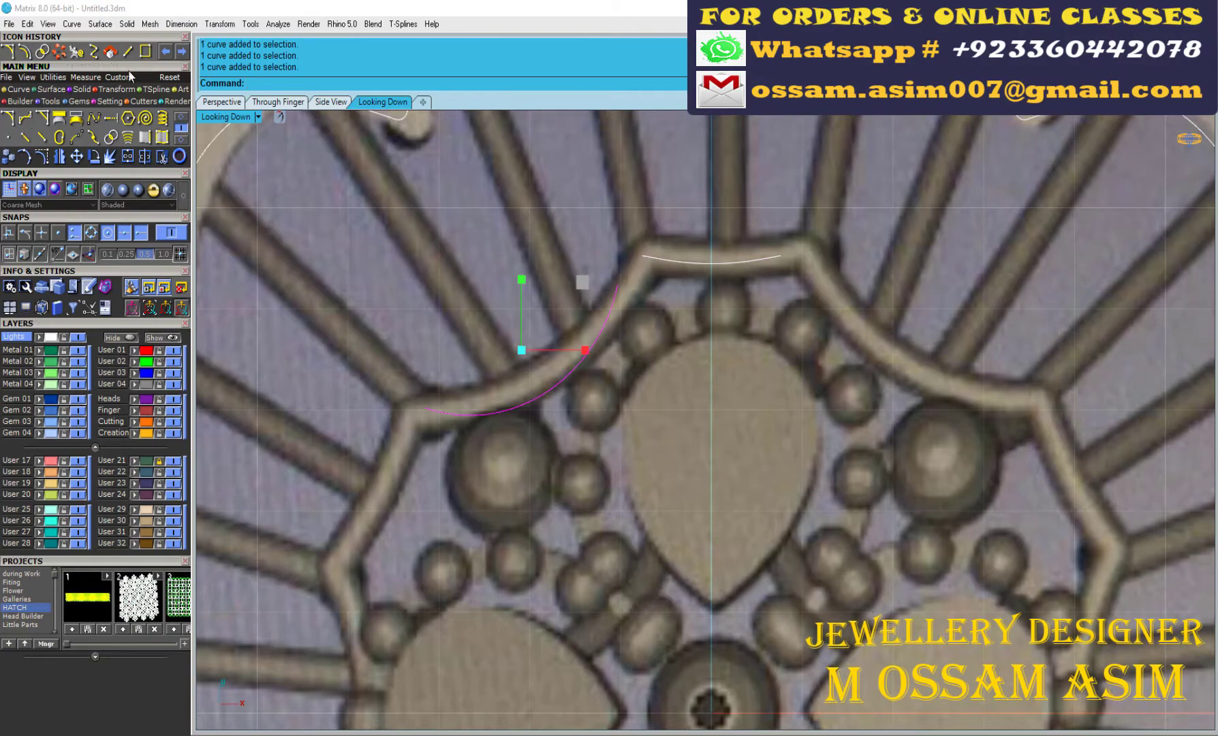
# - Start a straight guide line with its start point at origin 0
pyautogui.click(127, 51)
pyautogui.write('0')
pyautogui.press('Return')
pyautogui.scroll(-2, 555, 428)
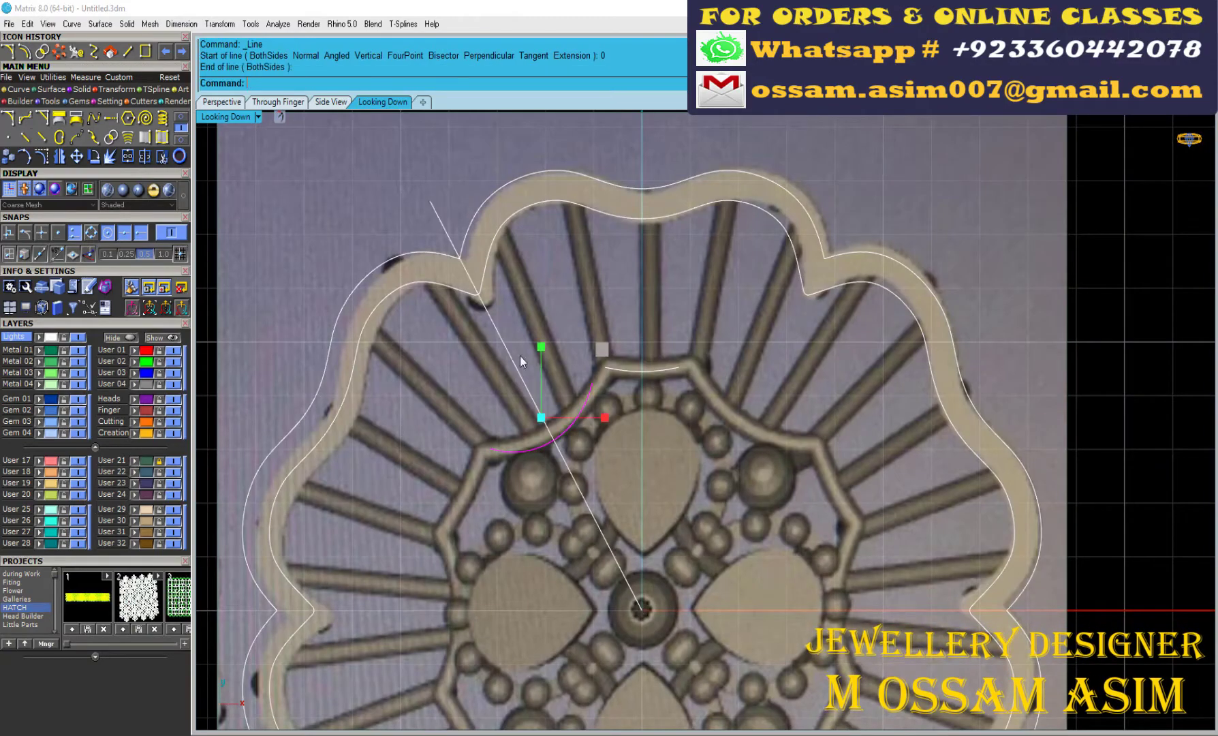
# - Window-select the left arc, stretch it with Scale1D and move it onto its bar
pyautogui.scroll(3, 553, 439)
pyautogui.scroll(3, 557, 449)
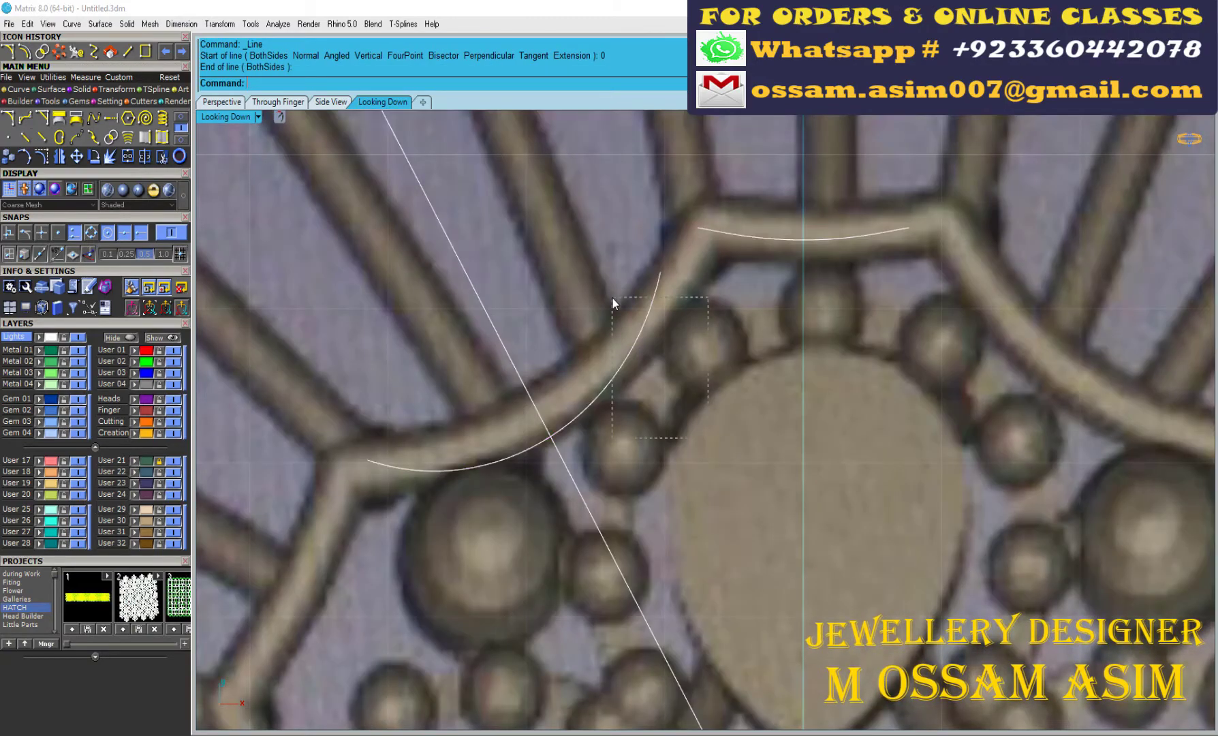
pyautogui.moveTo(709, 438); pyautogui.dragTo(613, 298)
pyautogui.click(87, 124)
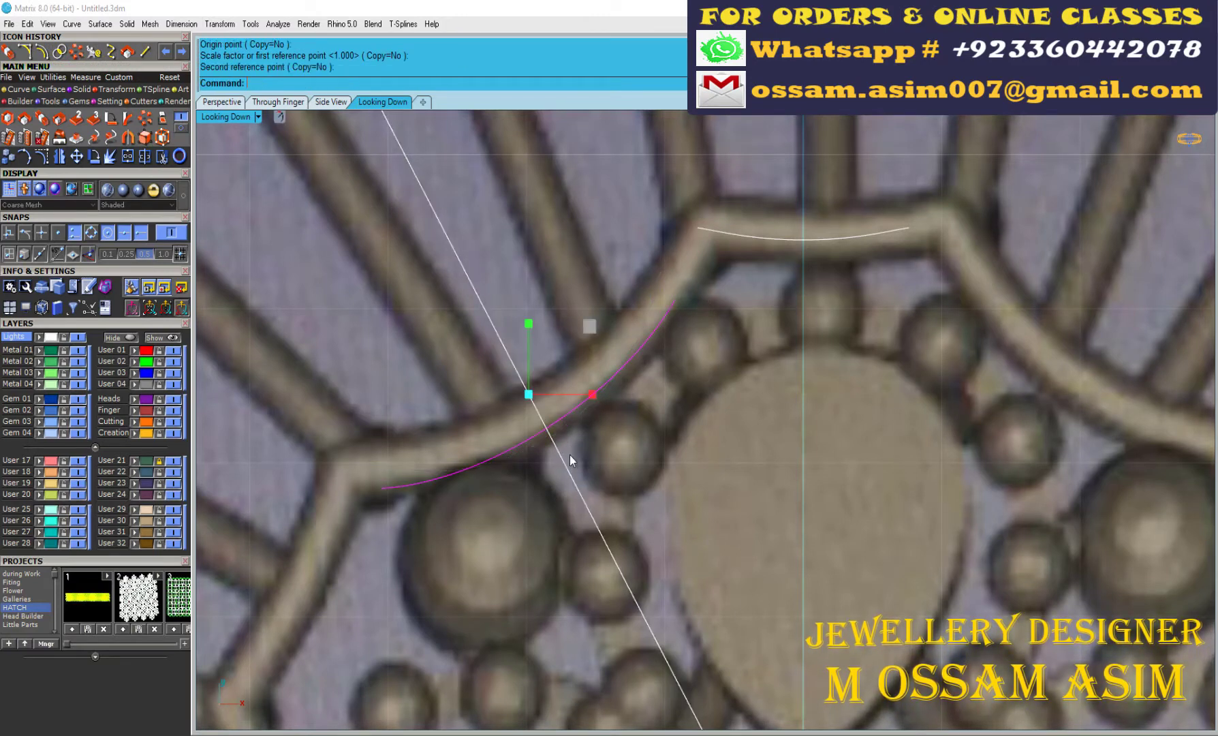
pyautogui.click(76, 156)
pyautogui.click(512, 366)
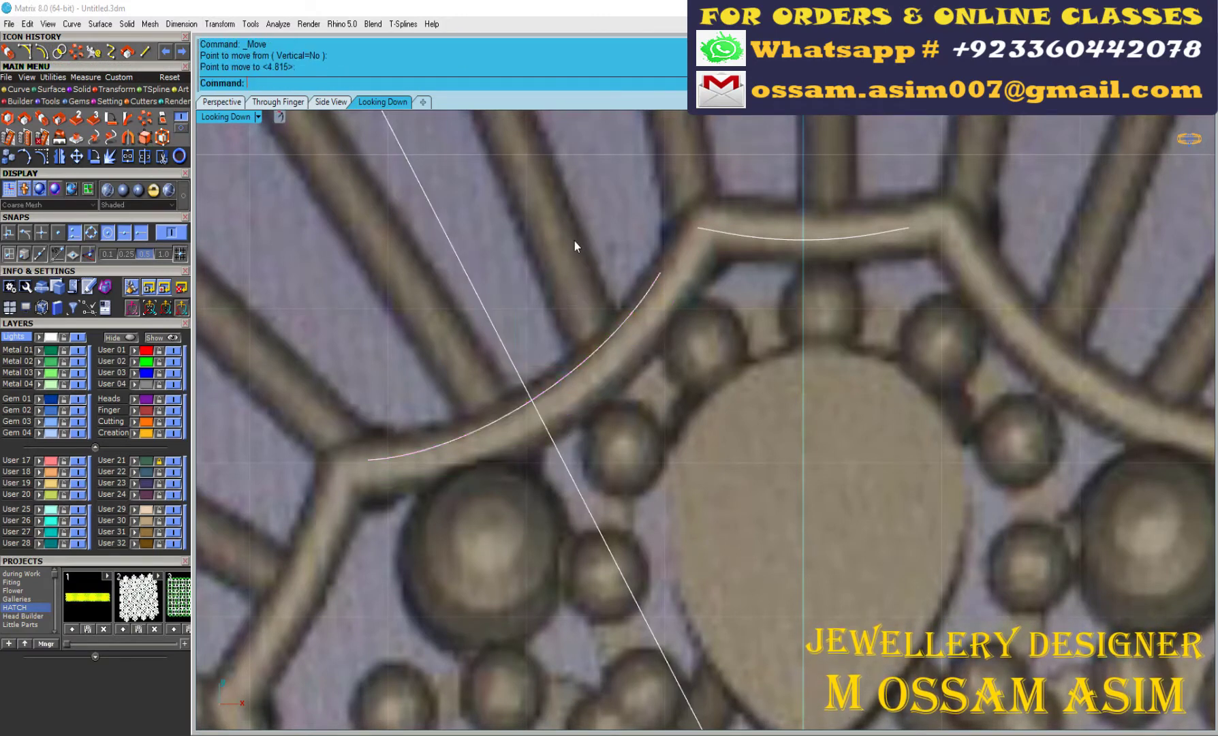
pyautogui.press('Escape')
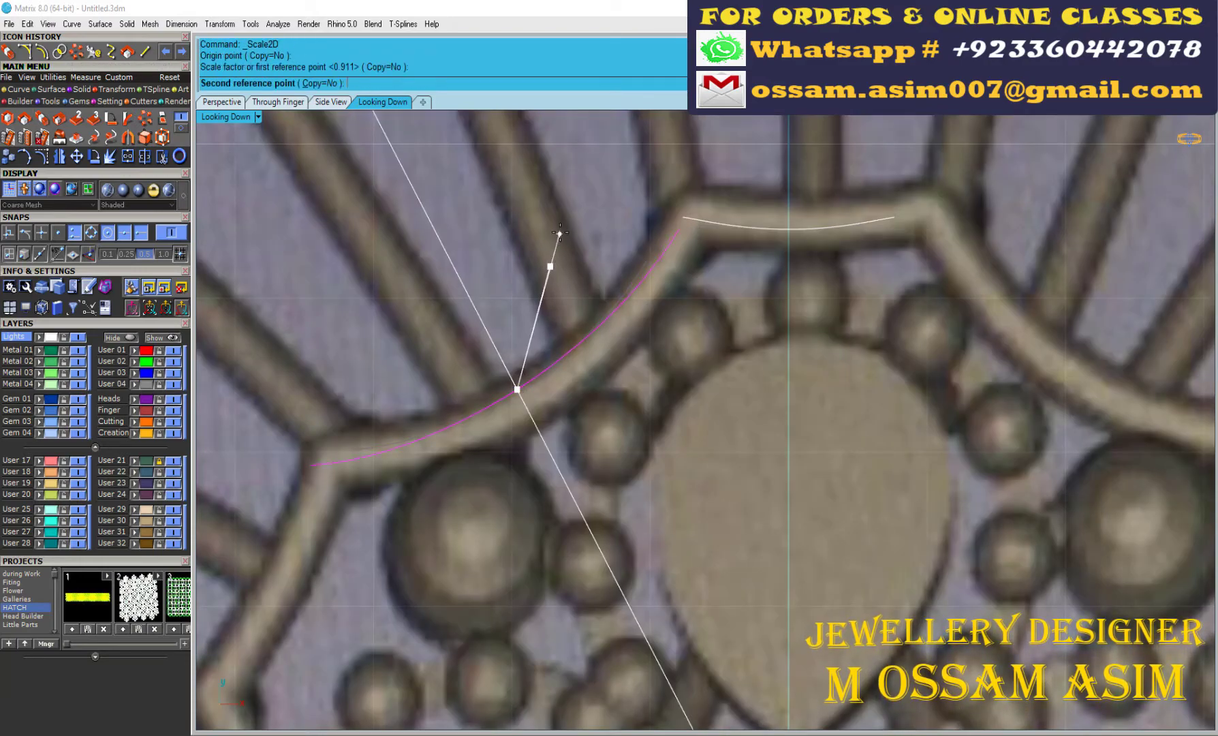
# - Blend the ends of the left and top arcs with Quick Curve Blend
pyautogui.scroll(3, 767, 229)
pyautogui.scroll(-3, 821, 214)
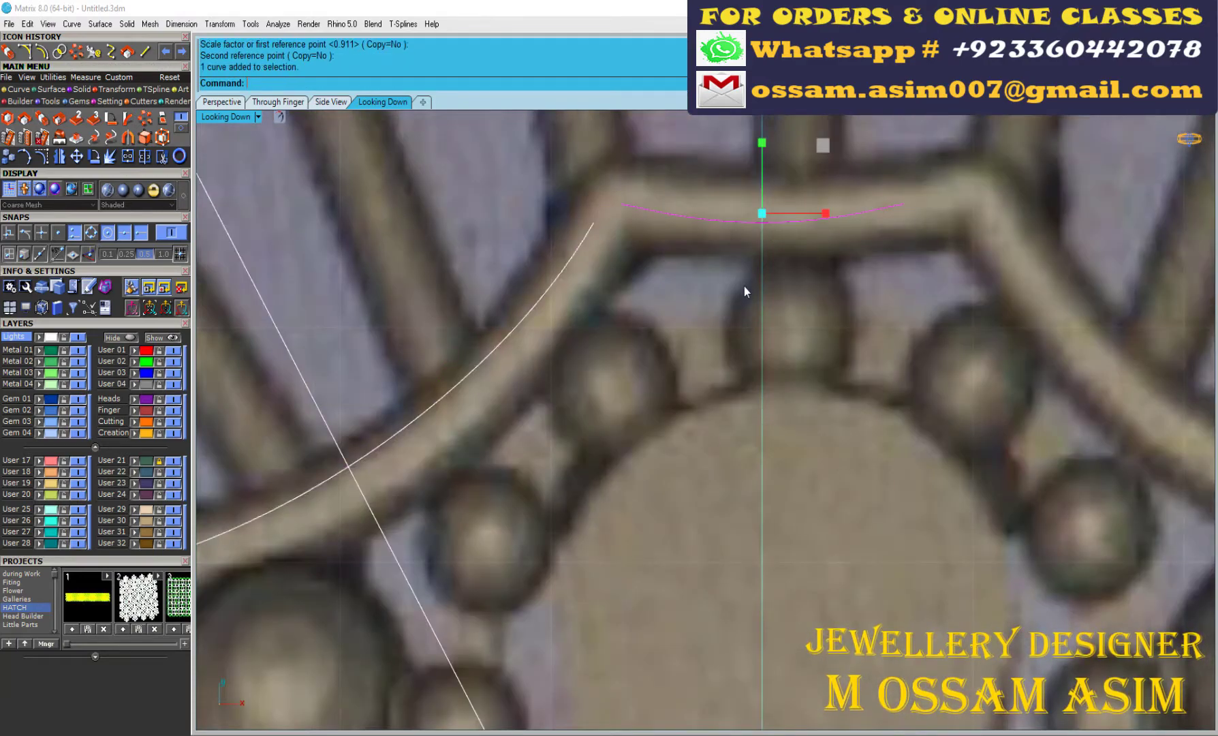
pyautogui.scroll(-2, 744, 286)
pyautogui.scroll(3, 603, 218)
pyautogui.click(18, 89)
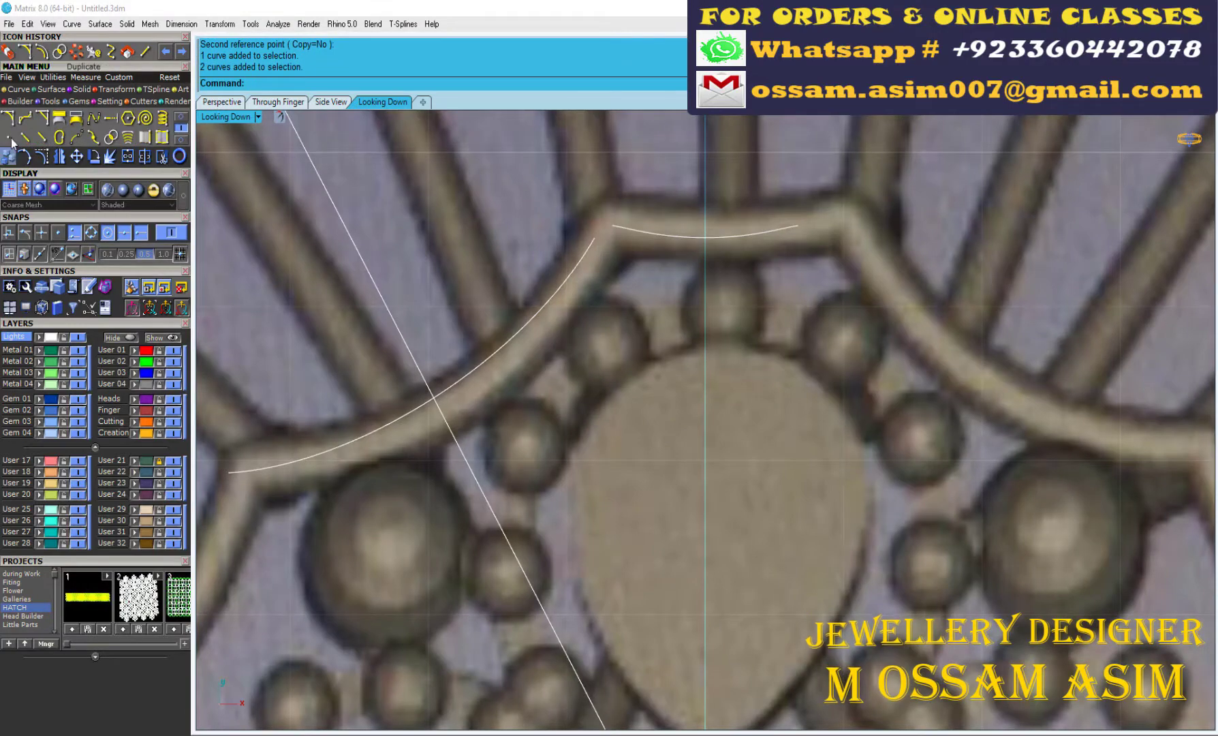
pyautogui.click(8, 139)
pyautogui.click(595, 239)
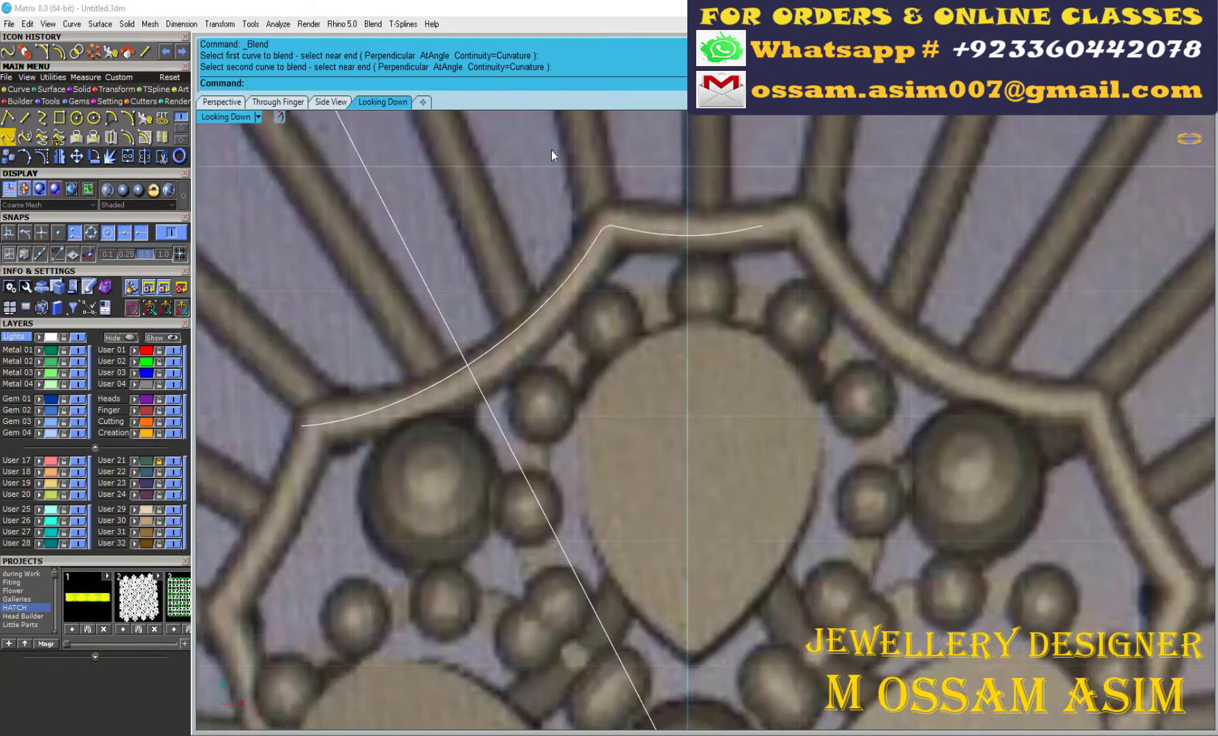
pyautogui.click(633, 264)
# - Mirror the arcs about origin 0 and polar-array them into six copies around the centre
pyautogui.write('0')
pyautogui.press('Return')
pyautogui.click(636, 225)
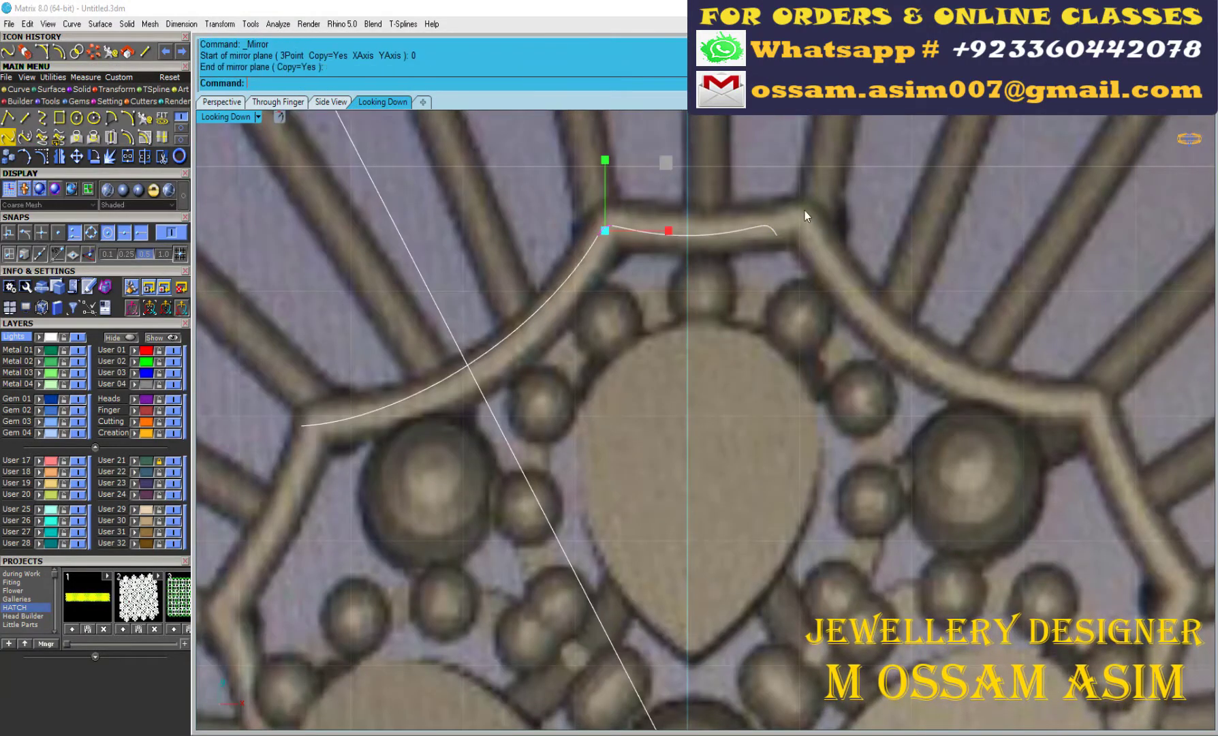
pyautogui.click(93, 52)
pyautogui.press('Return')
pyautogui.scroll(-3, 513, 259)
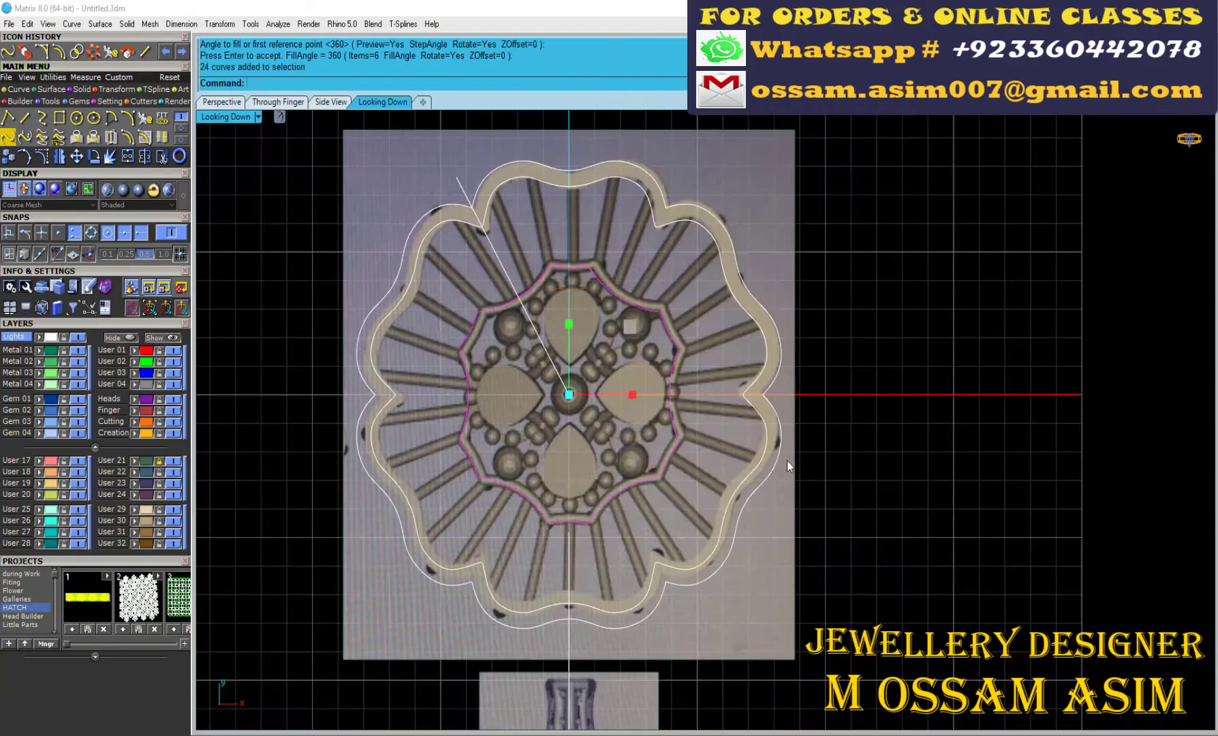
# - Select the upper frame curve and undo the first polar array of the inner frame
pyautogui.hotkey('ctrl', 'j')
pyautogui.scroll(3, 373, 108)
pyautogui.scroll(2, 531, 213)
pyautogui.keyDown('ctrl'); pyautogui.click(531, 213); pyautogui.keyUp('ctrl')
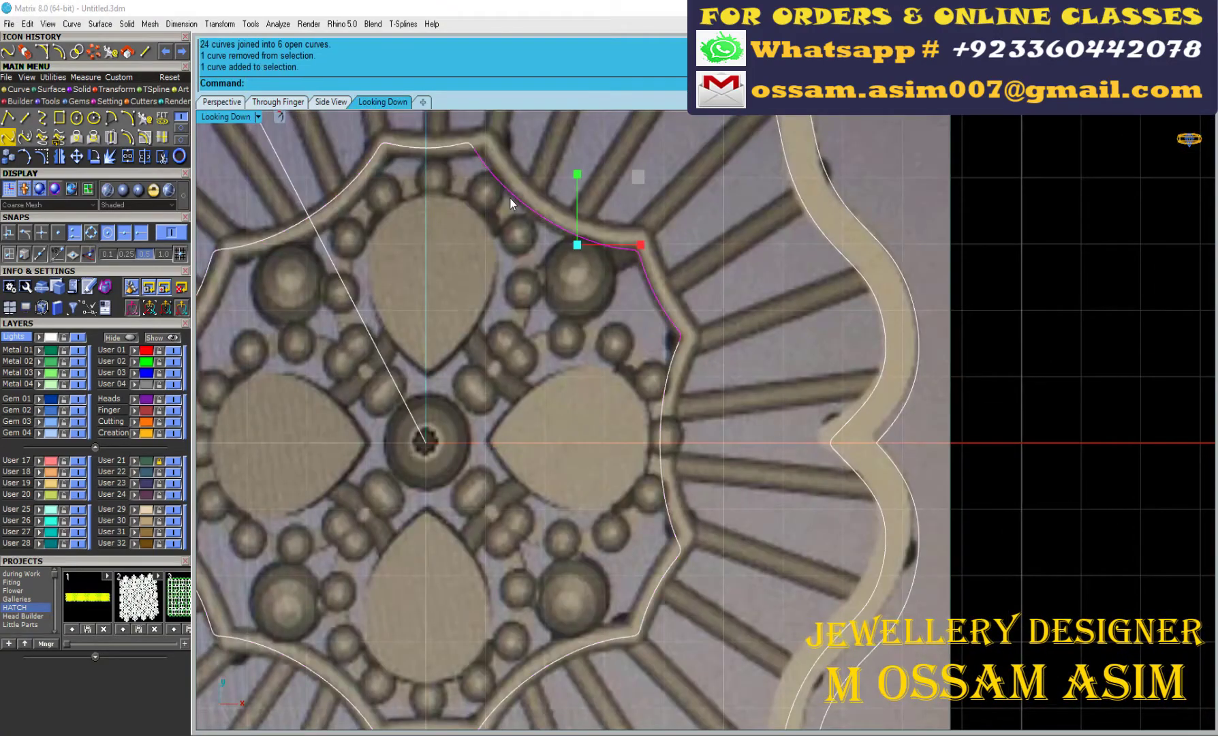
pyautogui.scroll(3, 508, 198)
pyautogui.scroll(3, 495, 168)
pyautogui.scroll(-10, 494, 168)
pyautogui.scroll(5, 446, 190)
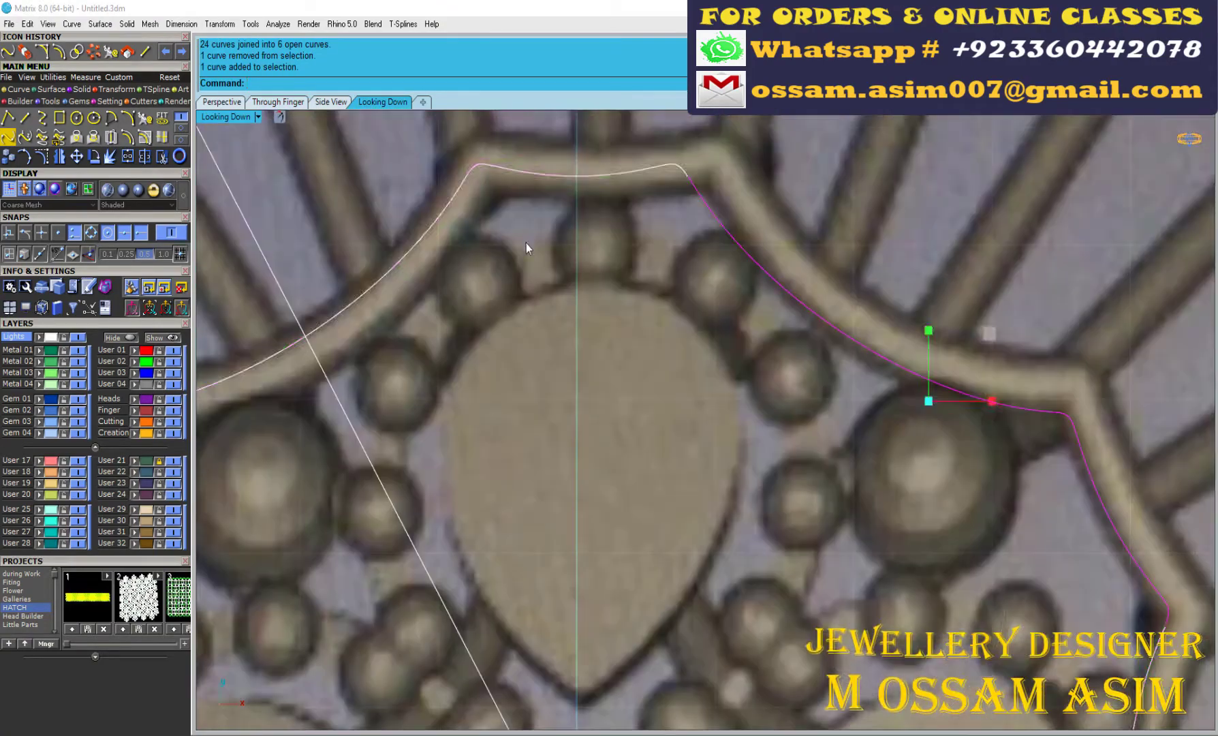
pyautogui.hotkey('ctrl', 'z')
pyautogui.scroll(-2, 525, 232)
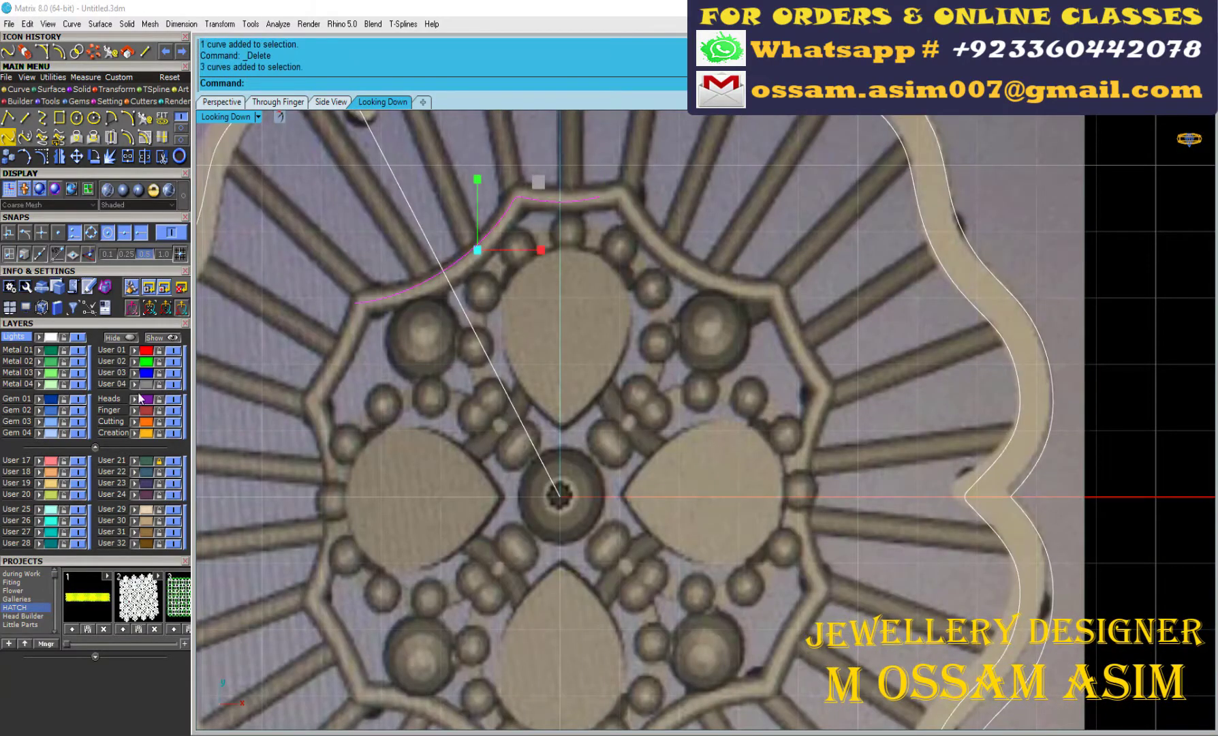
# - Rerun the blend and polar array to rebuild the repeated frame curves
pyautogui.rightClick(76, 156)
pyautogui.scroll(-3, 335, 188)
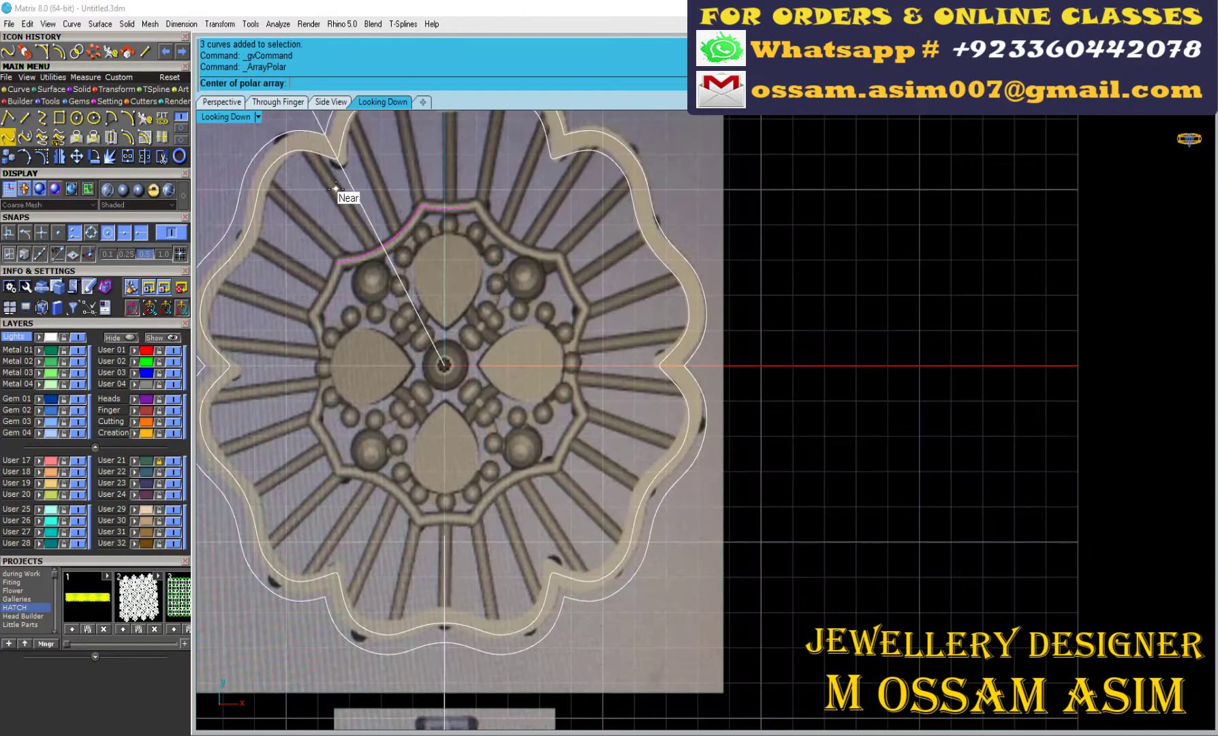
pyautogui.press('Return')
pyautogui.press('Return')
pyautogui.scroll(5, 475, 263)
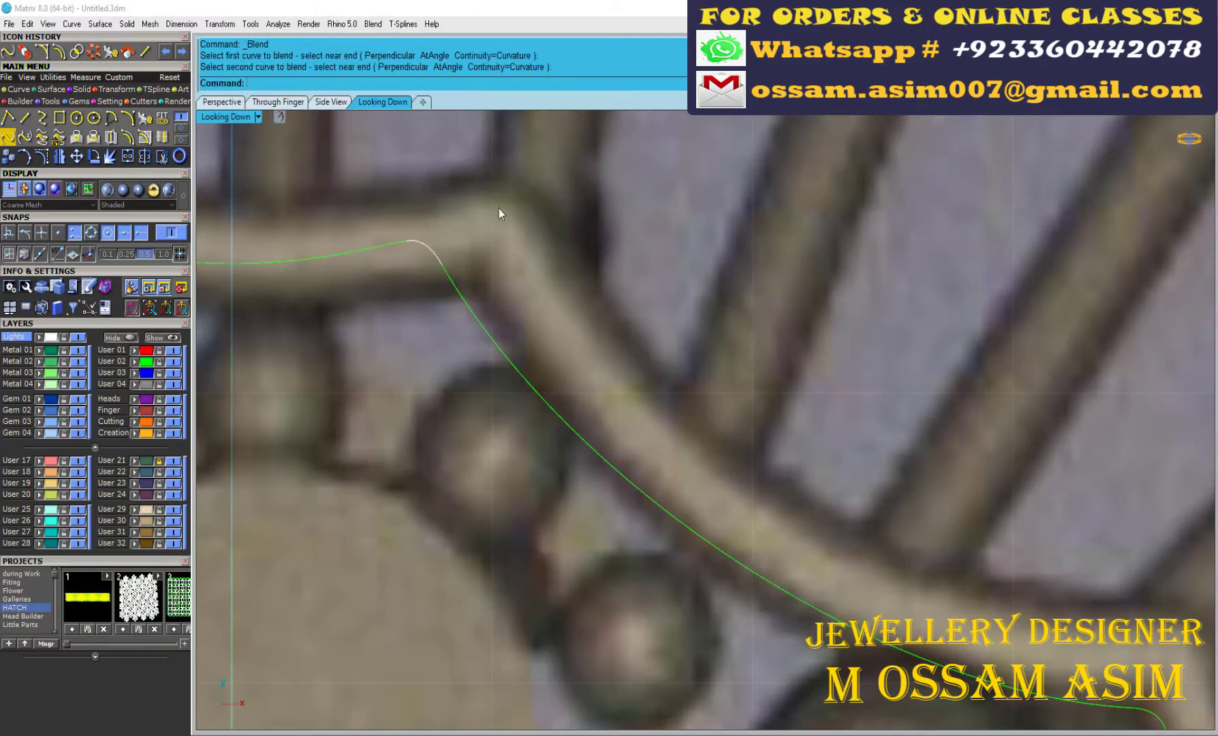
pyautogui.scroll(-5, 498, 209)
pyautogui.press('Return')
pyautogui.scroll(-5, 524, 235)
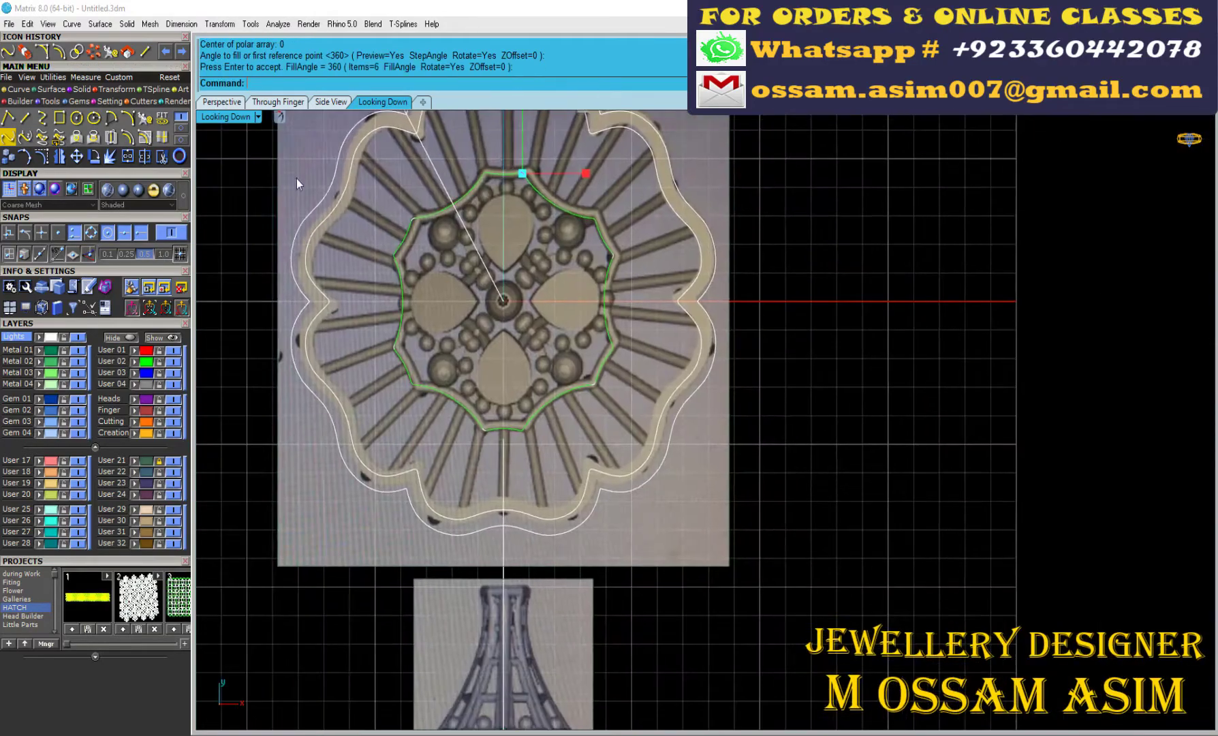
pyautogui.press('Return')
pyautogui.scroll(2, 544, 273)
pyautogui.scroll(-2, 598, 366)
# - Join the 24 frame curves into one closed outline and view the imported Little Parts_23.3dm setting from the side
pyautogui.hotkey('ctrl', 'j')
pyautogui.scroll(3, 595, 383)
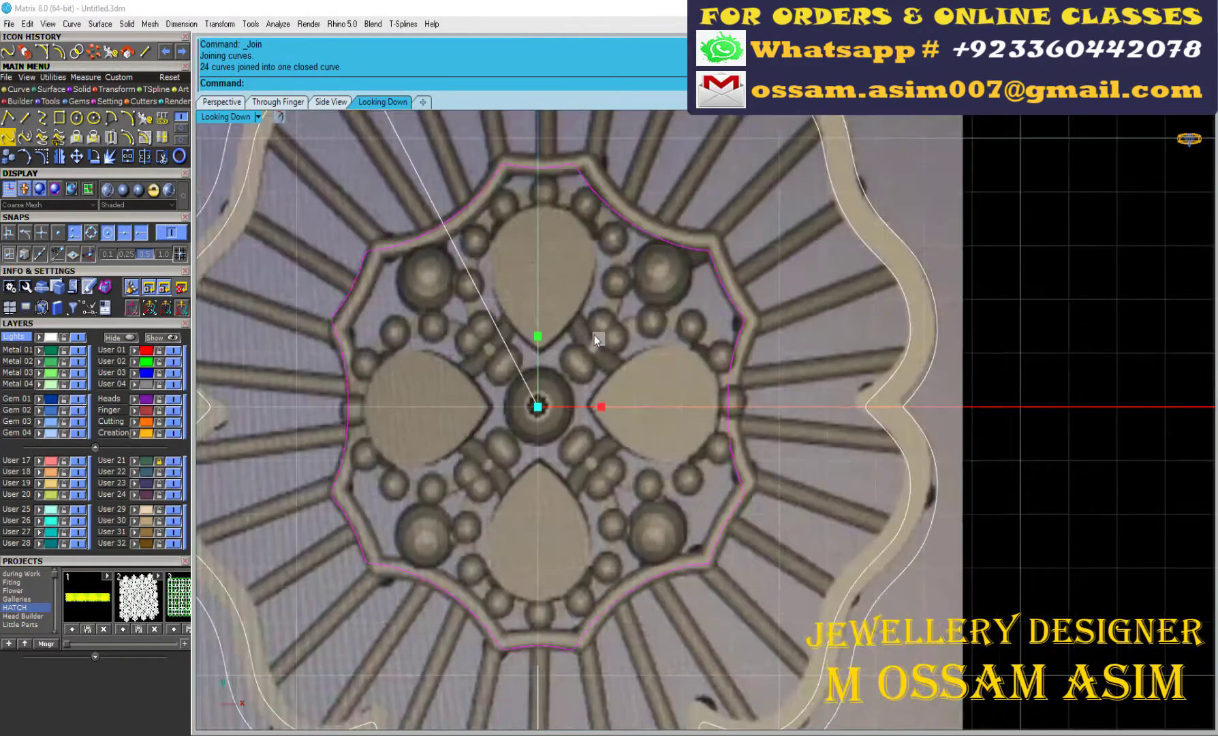
pyautogui.scroll(2, 594, 334)
pyautogui.scroll(-2, 661, 419)
pyautogui.scroll(1, 441, 347)
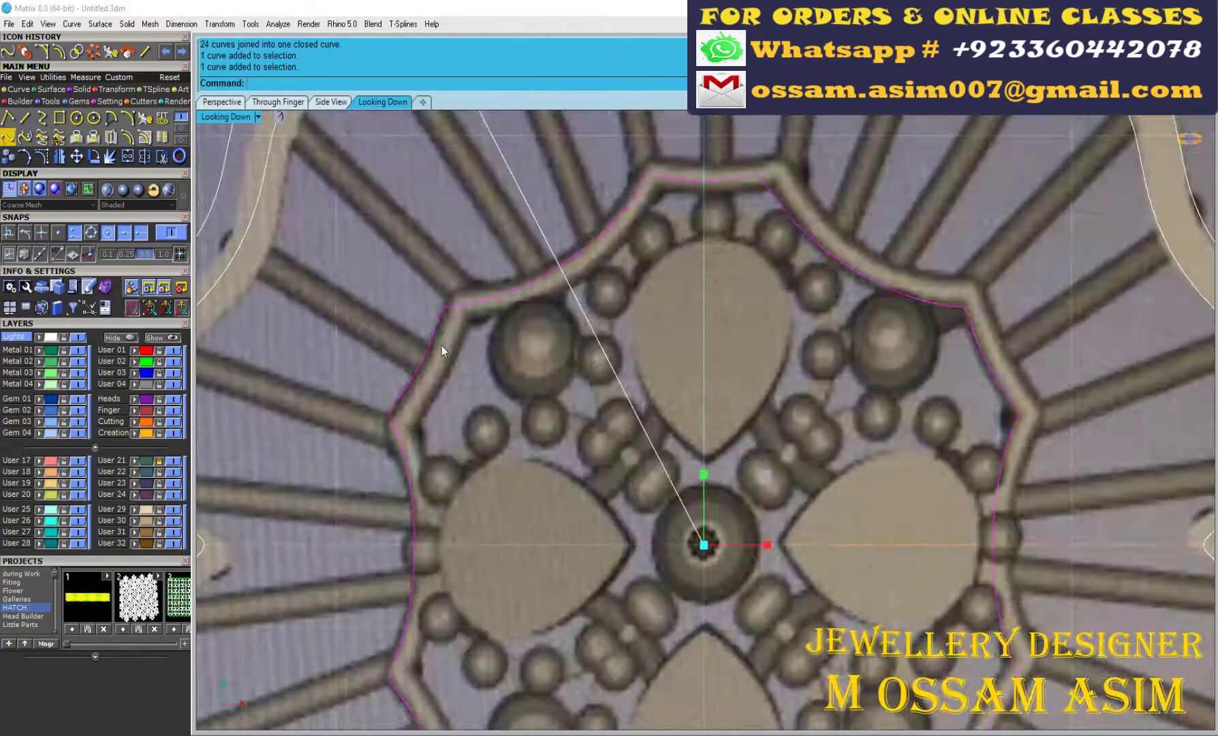
pyautogui.scroll(-2, 433, 344)
pyautogui.scroll(-4, 470, 306)
pyautogui.scroll(2, 409, 384)
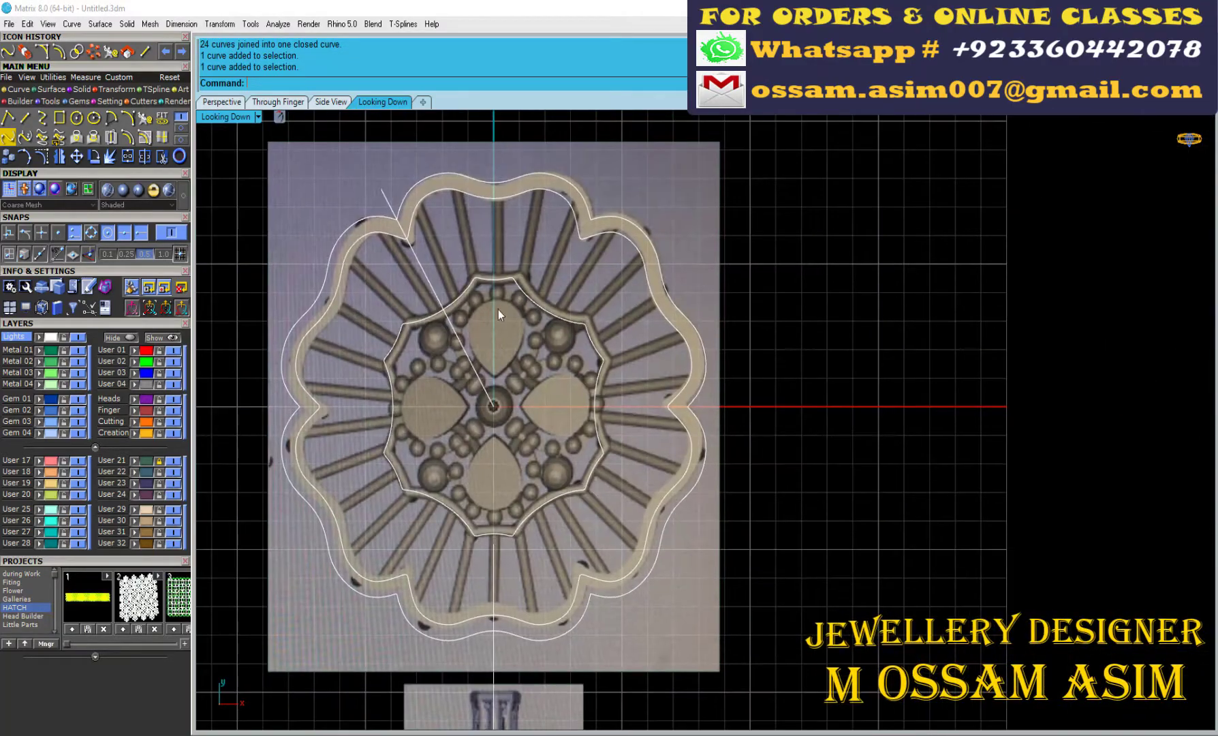
pyautogui.click(276, 102)
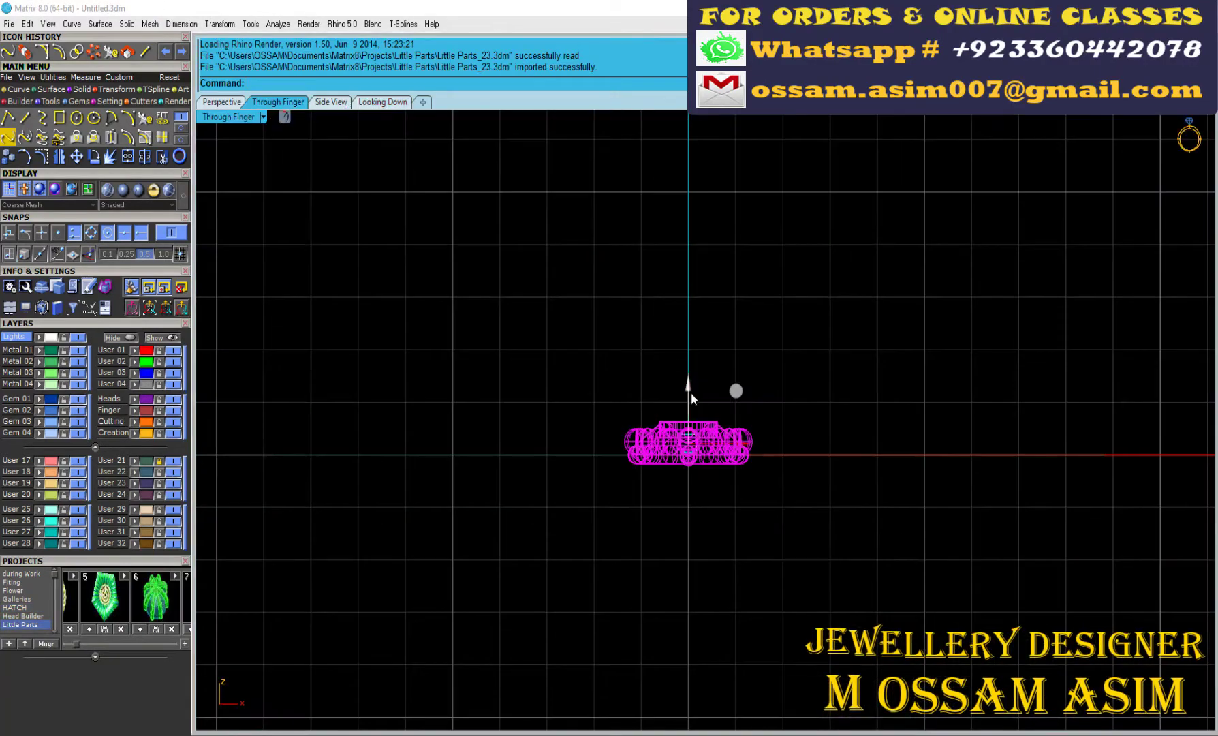
# - In Perspective, select all parts of the pear setting and group them
pyautogui.click(221, 102)
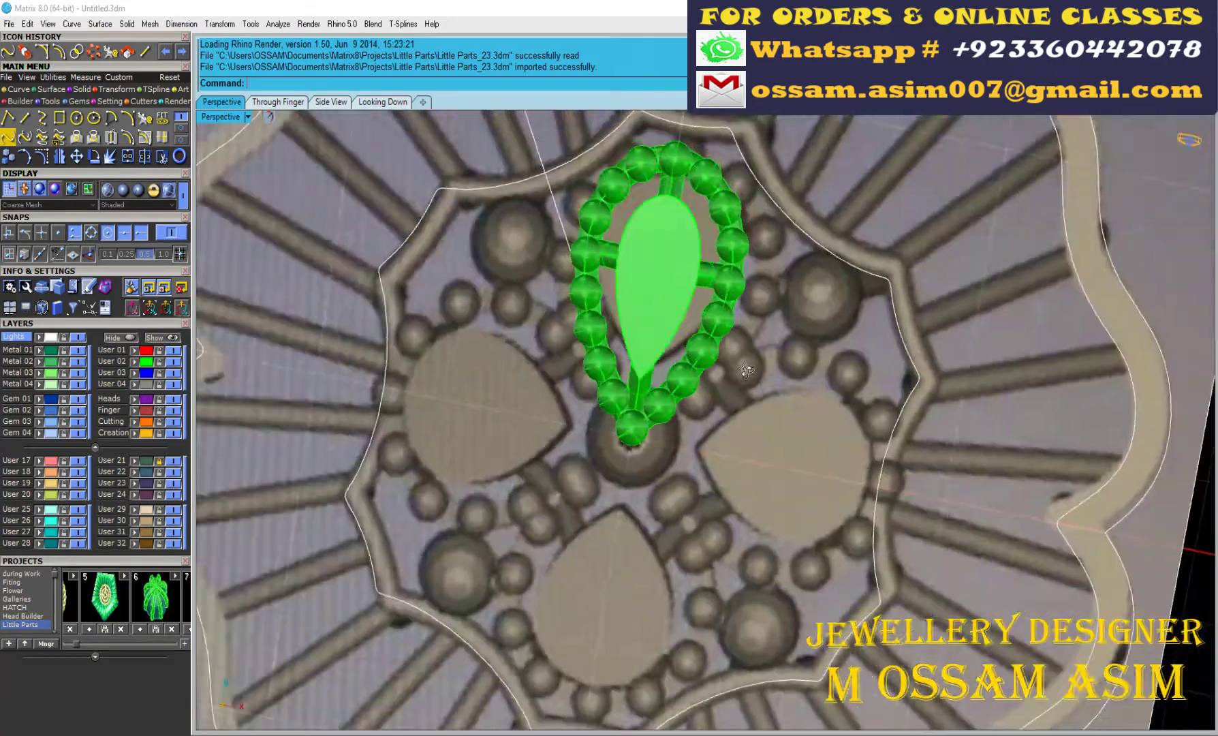
pyautogui.click(611, 274)
pyautogui.scroll(-3, 611, 274)
pyautogui.moveTo(538, 143); pyautogui.dragTo(842, 426)
pyautogui.hotkey('ctrl', 'g')
pyautogui.scroll(2, 681, 306)
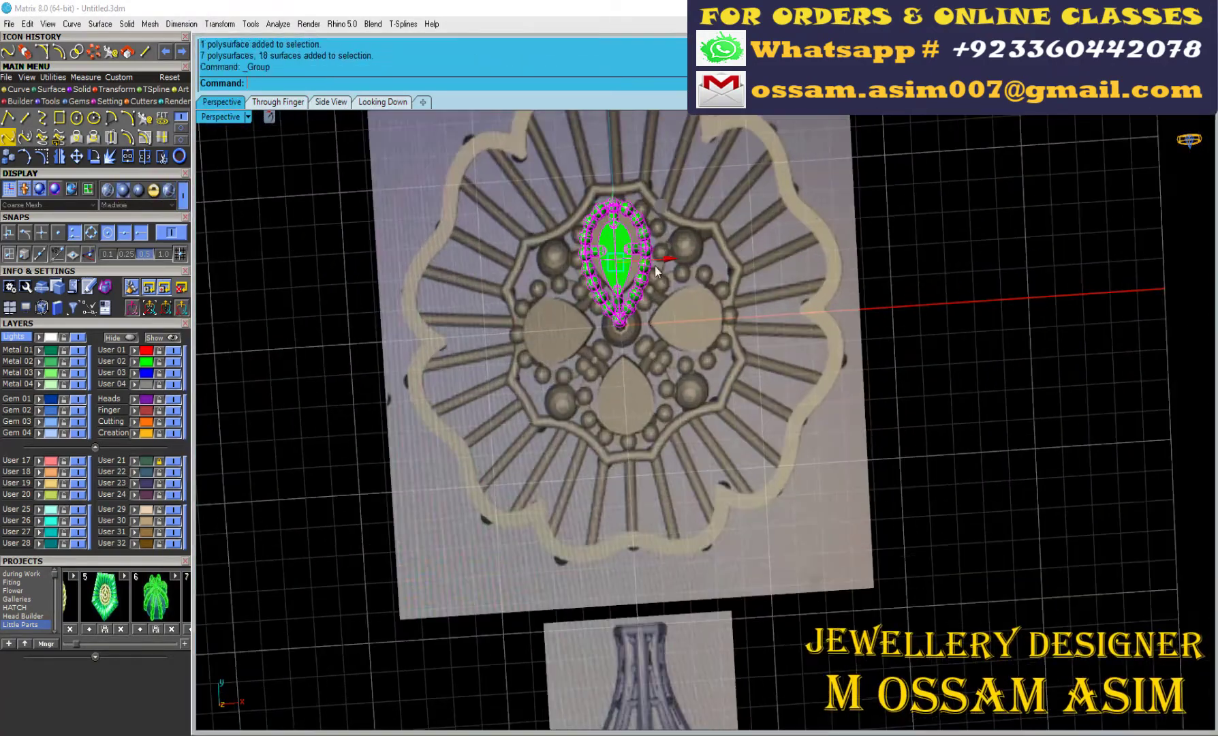
pyautogui.scroll(2, 639, 242)
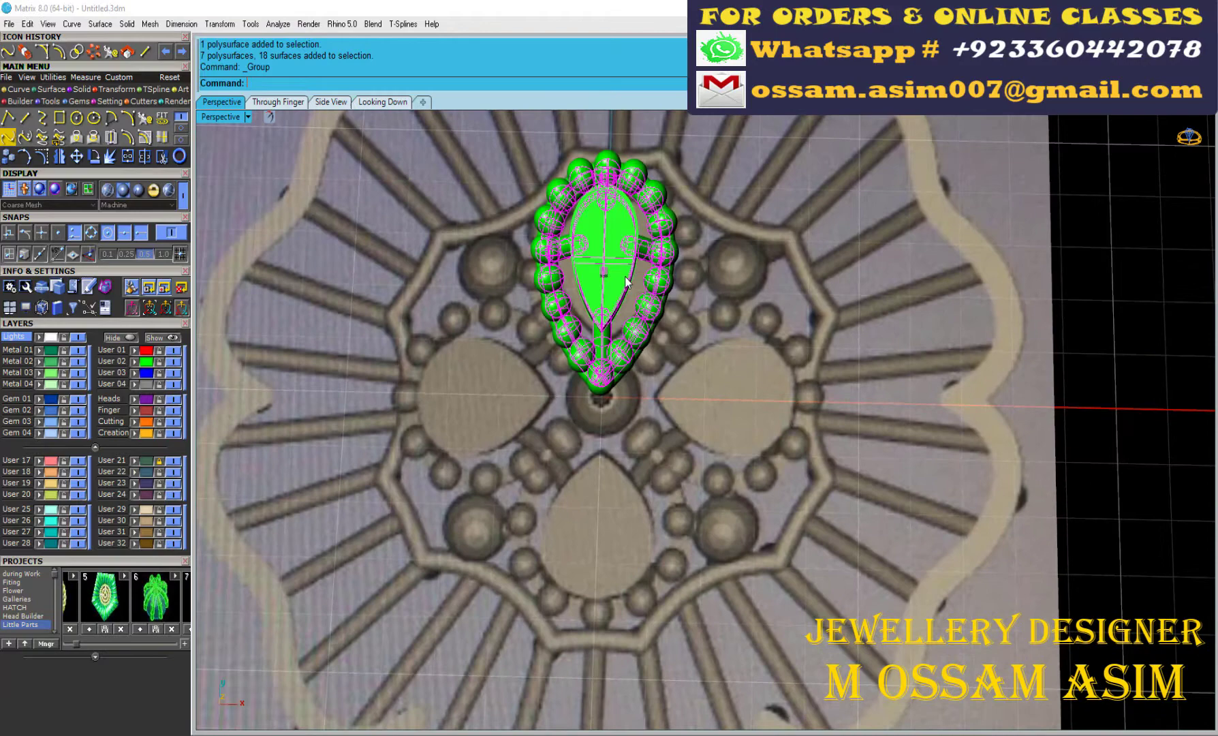
# - From the Looking Down view, polar-array the grouped setting into 4 copies around the origin
pyautogui.click(382, 102)
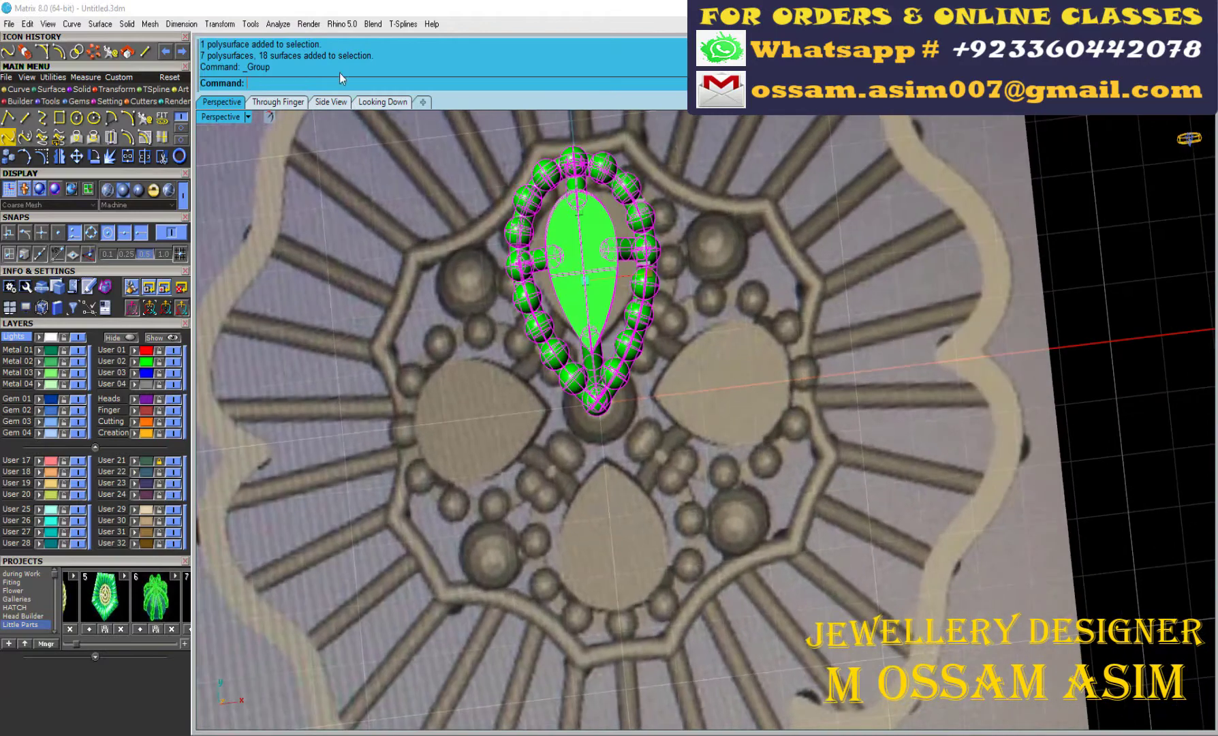
pyautogui.scroll(2, 622, 300)
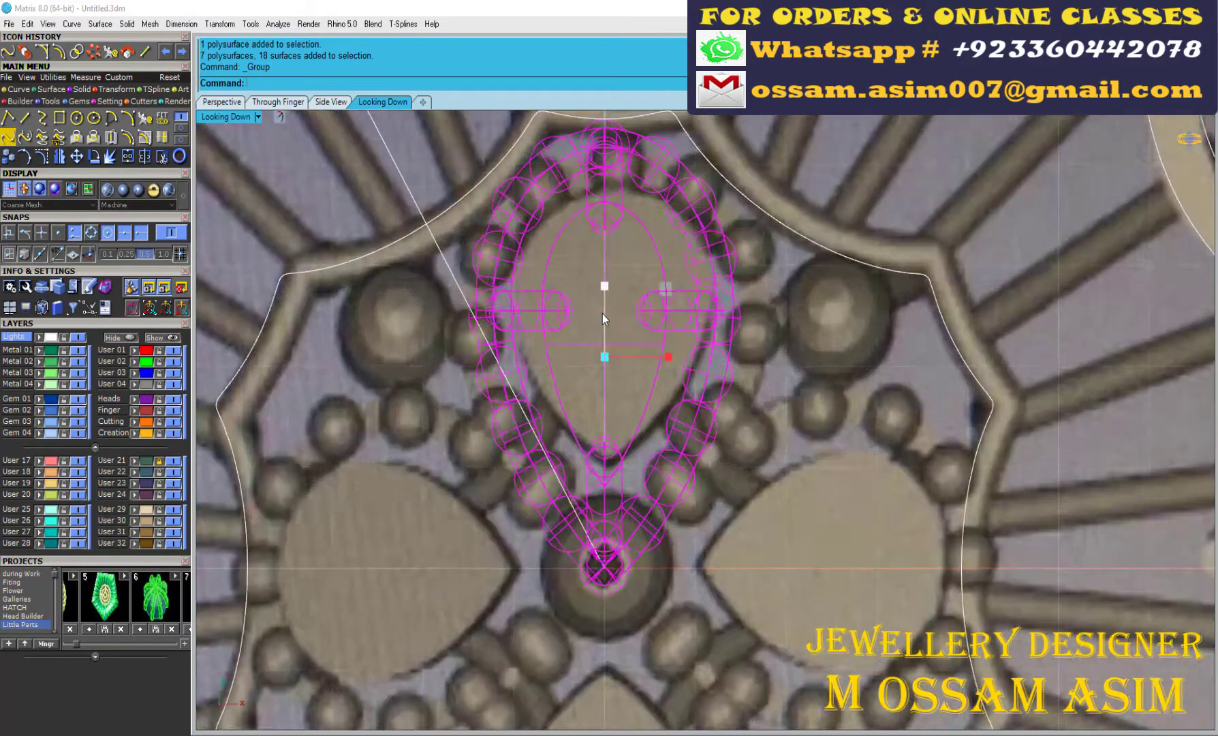
pyautogui.scroll(-2, 602, 314)
pyautogui.scroll(2, 640, 425)
pyautogui.click(111, 136)
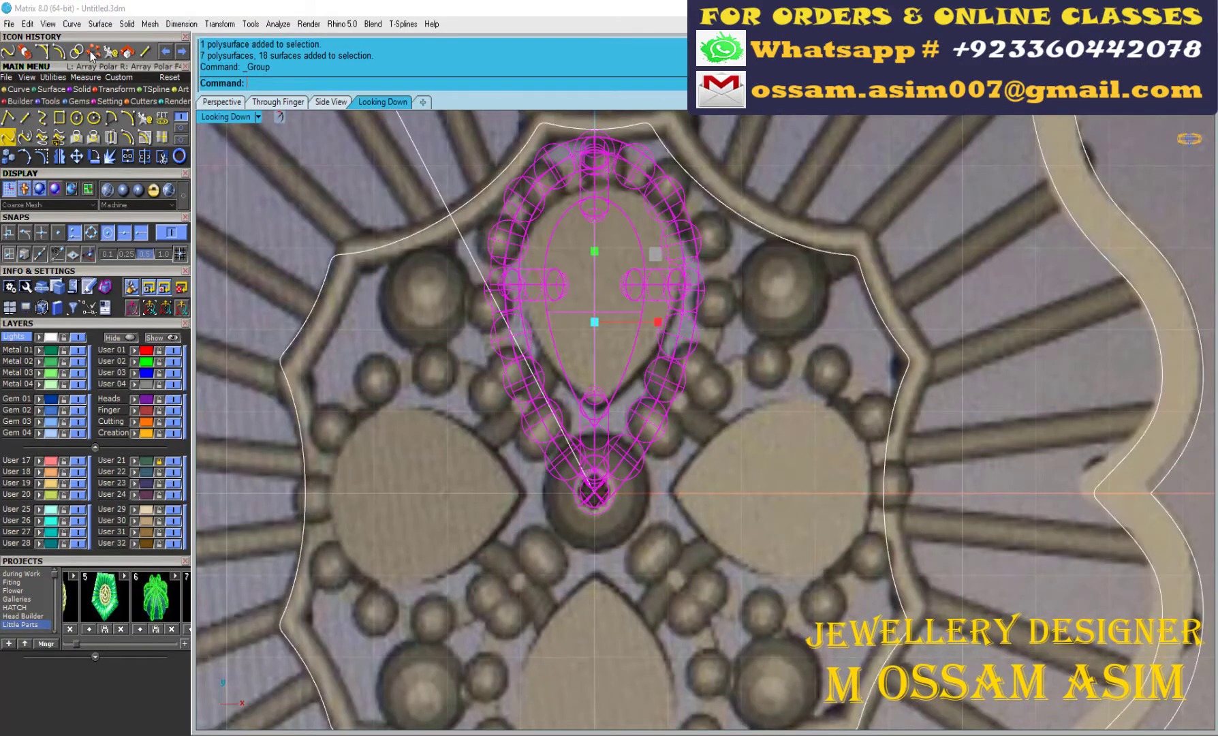
pyautogui.scroll(3, 545, 634)
pyautogui.scroll(-1, 623, 453)
pyautogui.write('4')
pyautogui.press('Return')
pyautogui.scroll(-2, 621, 453)
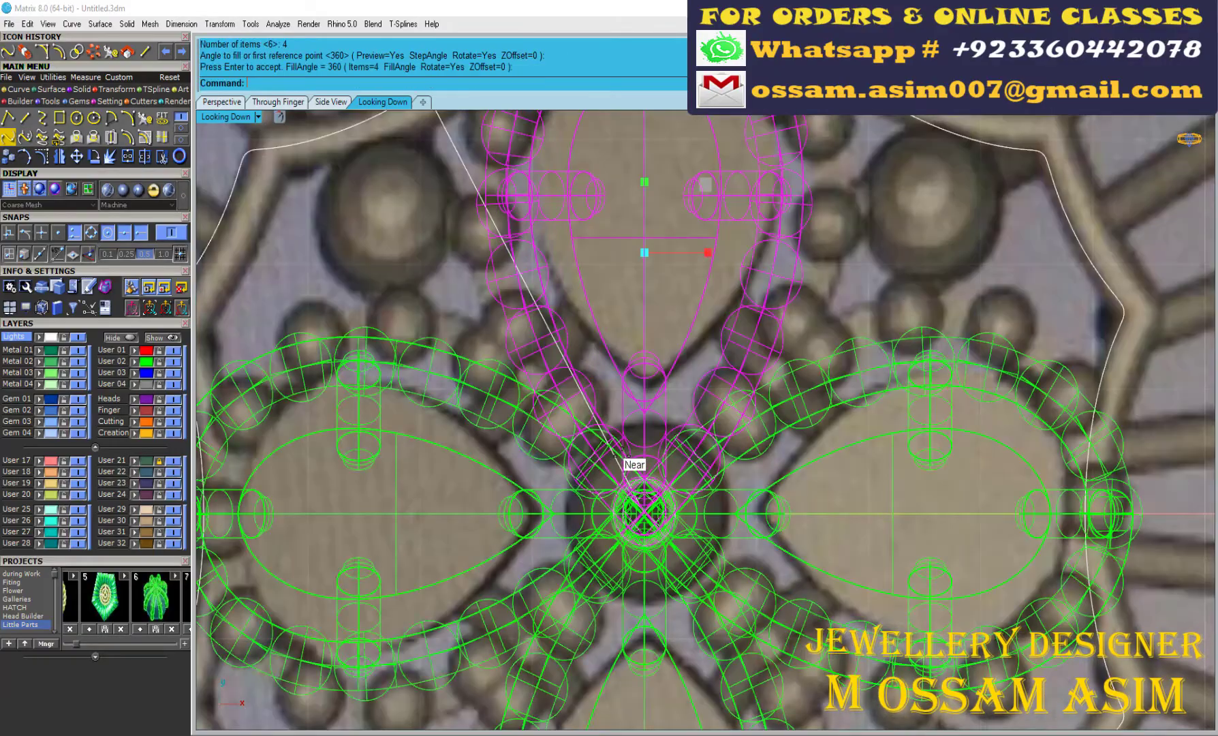
pyautogui.press('Return')
pyautogui.press('Return')
pyautogui.moveTo(532, 437)
pyautogui.mouseDown(button='right')
pyautogui.moveTo(974, 373)
pyautogui.moveTo(659, 352)
pyautogui.moveTo(331, 127)
pyautogui.mouseUp(button='right')
pyautogui.press('Return')
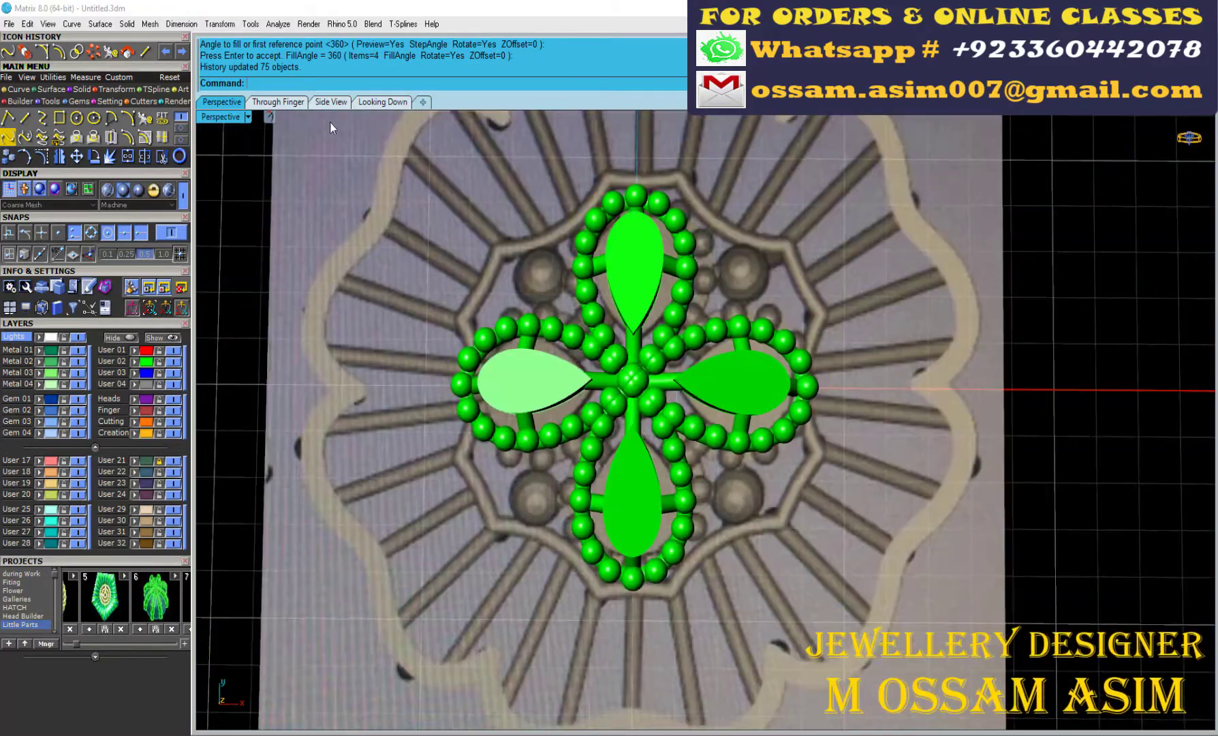
# - Create a large sphere at the flower's centre, checking it from the front view
pyautogui.click(382, 102)
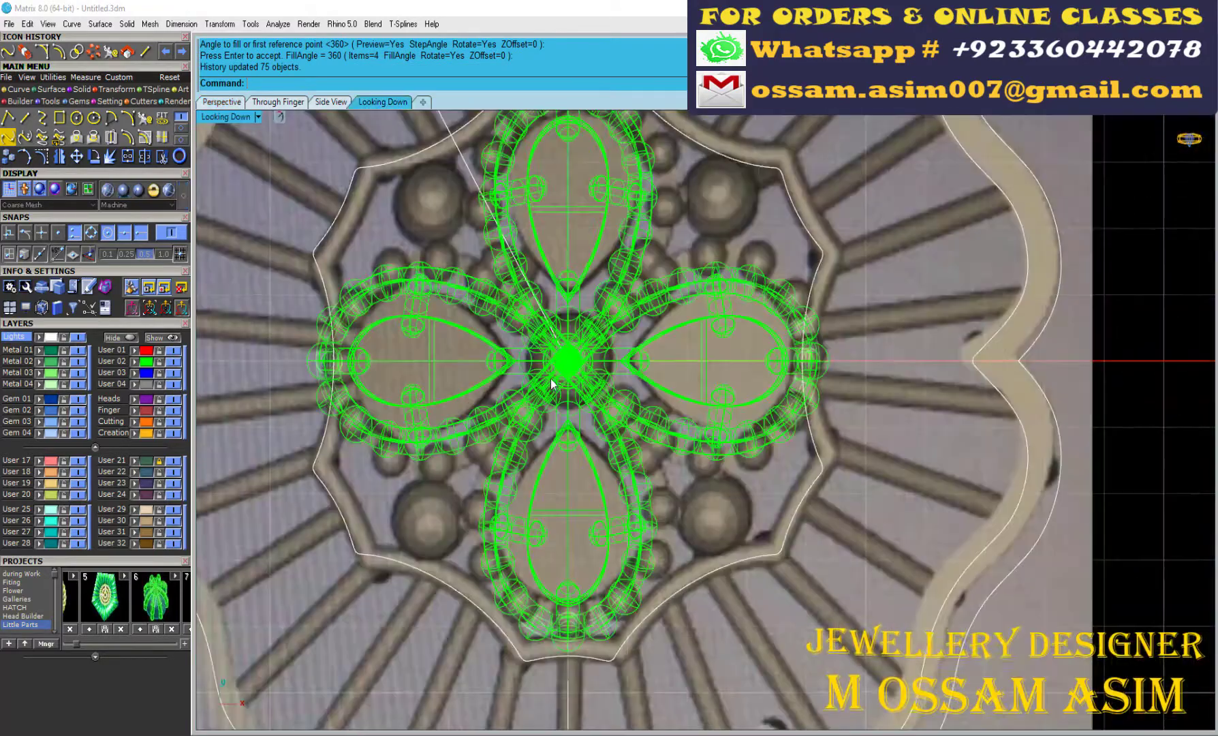
pyautogui.click(41, 138)
pyautogui.scroll(6, 575, 354)
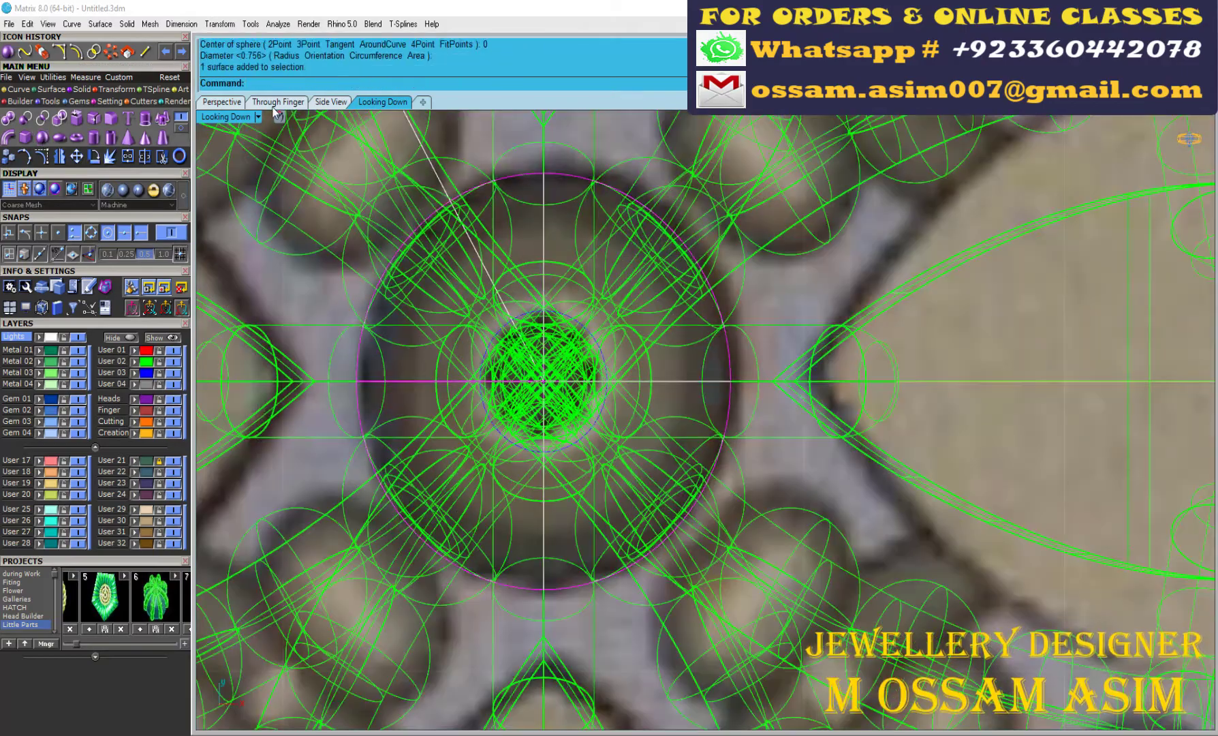
pyautogui.click(275, 101)
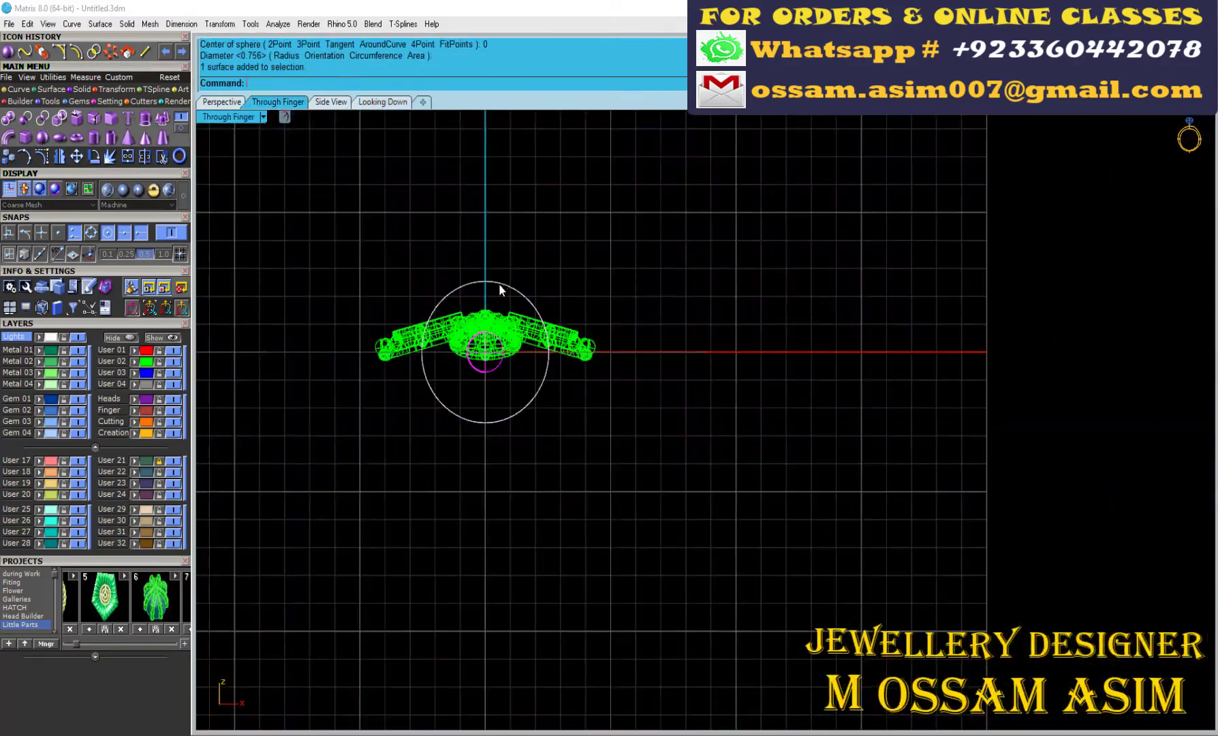
pyautogui.click(382, 101)
pyautogui.scroll(3, 619, 393)
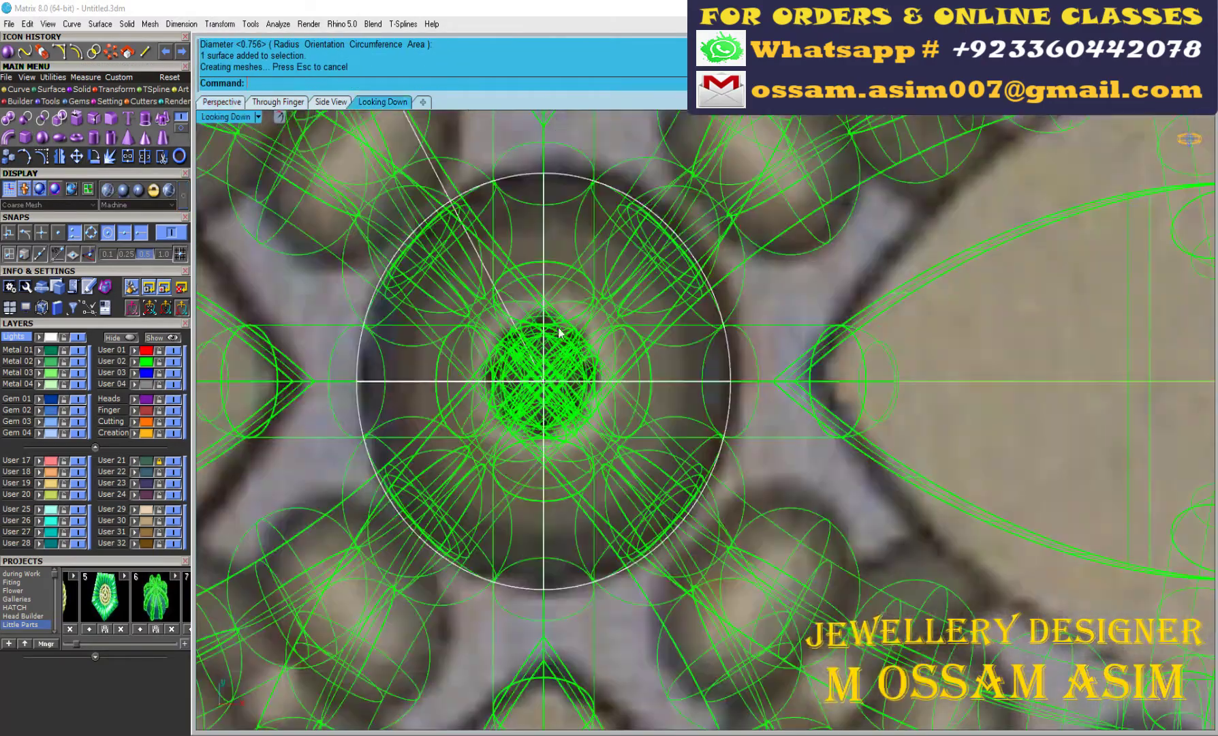
pyautogui.scroll(-3, 402, 345)
pyautogui.scroll(-4, 539, 372)
pyautogui.scroll(3, 539, 371)
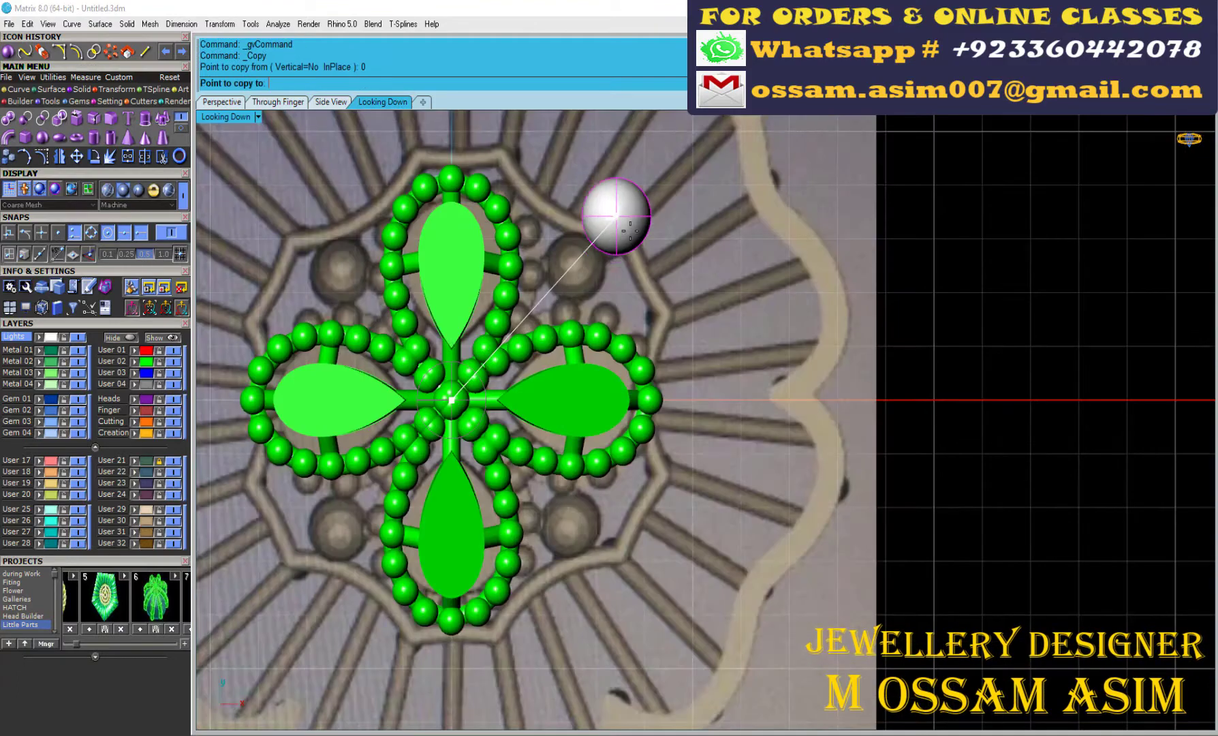
# - Move a copy of the small sphere to the top-right between the petals
pyautogui.click(575, 277)
pyautogui.scroll(2, 575, 276)
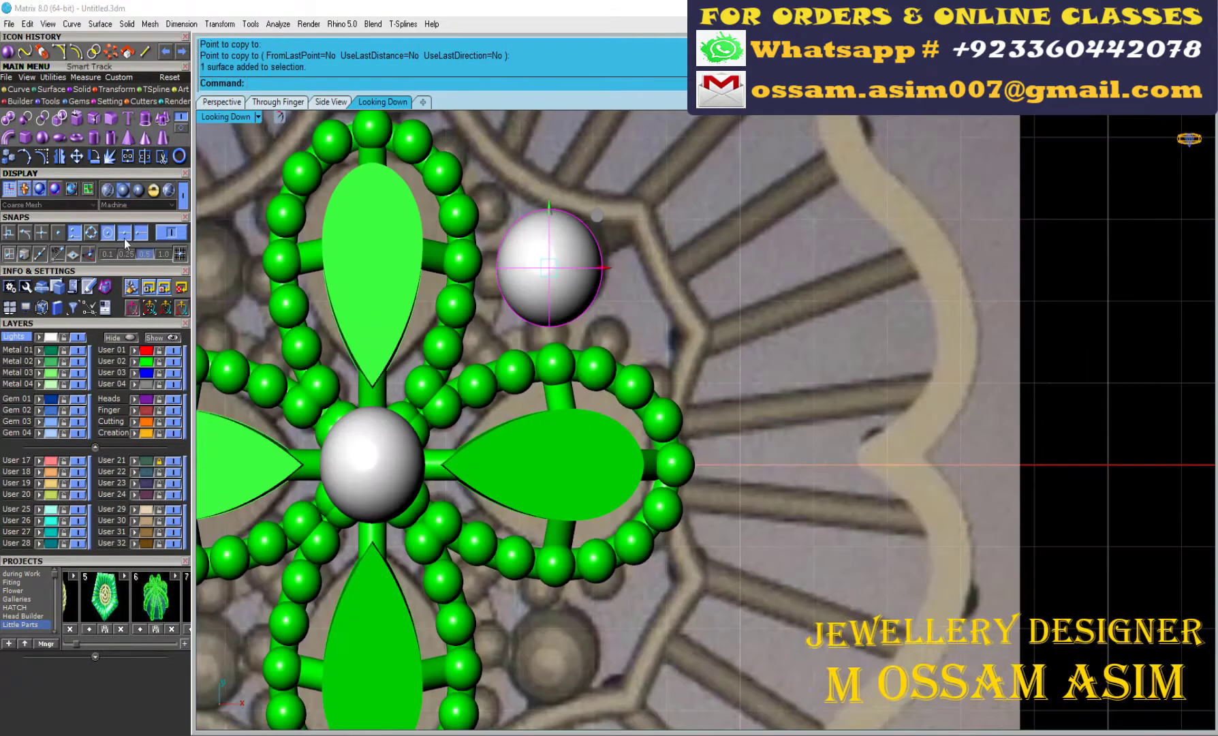
pyautogui.click(9, 189)
pyautogui.click(76, 156)
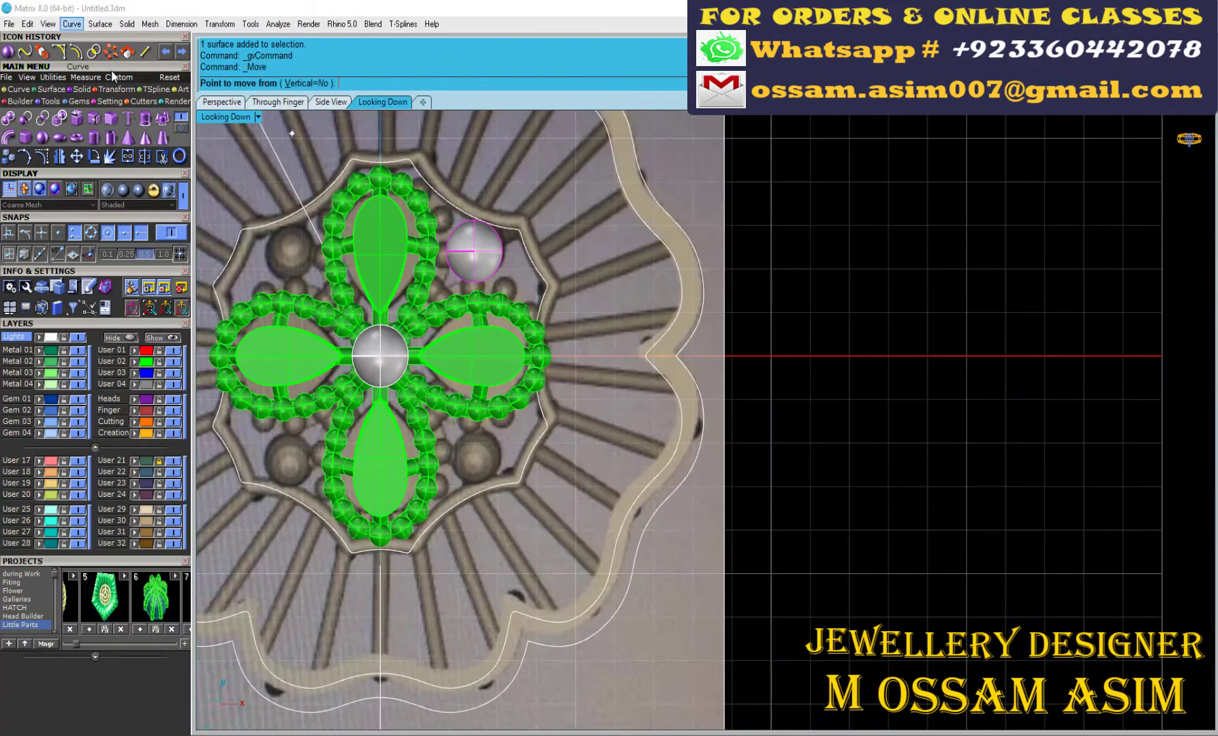
pyautogui.scroll(2, 424, 211)
pyautogui.scroll(2, 549, 228)
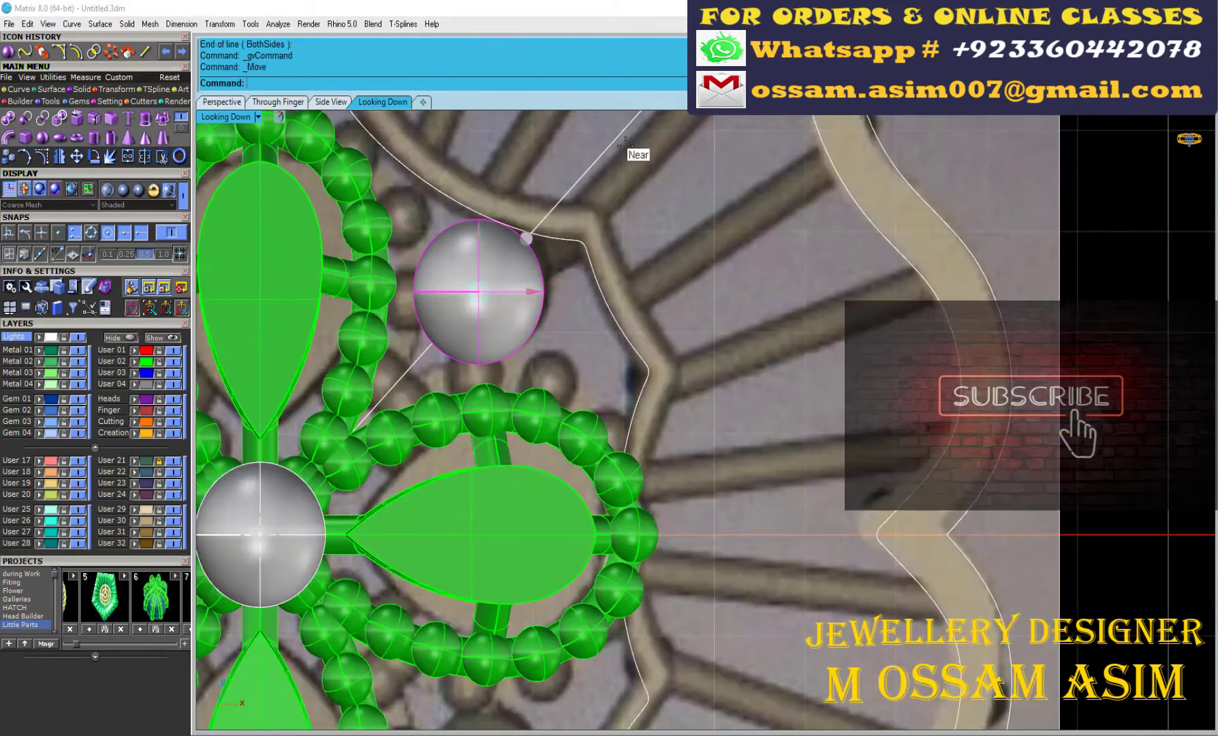
pyautogui.scroll(-4, 639, 217)
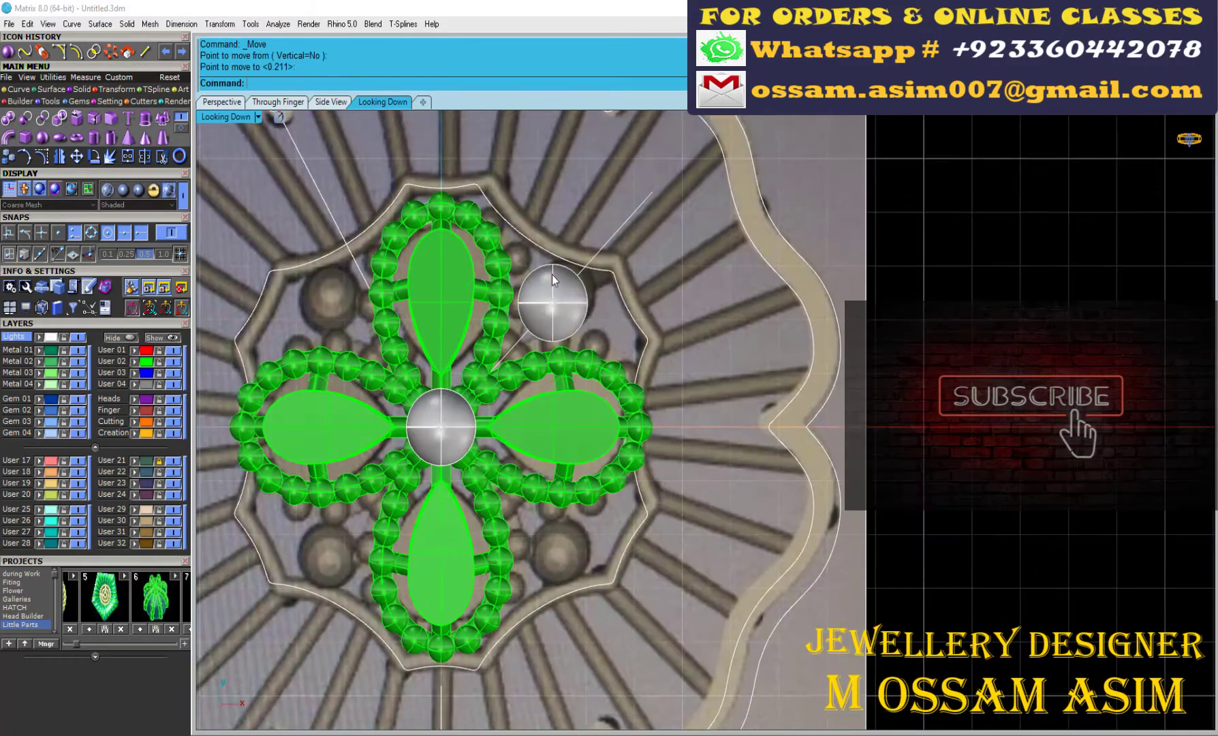
# - Polar-array the small sphere around centre 0 into 4 evenly spaced accent stones
pyautogui.click(537, 309)
pyautogui.click(111, 51)
pyautogui.write('0')
pyautogui.press('Return')
pyautogui.press('Return')
pyautogui.press('Return')
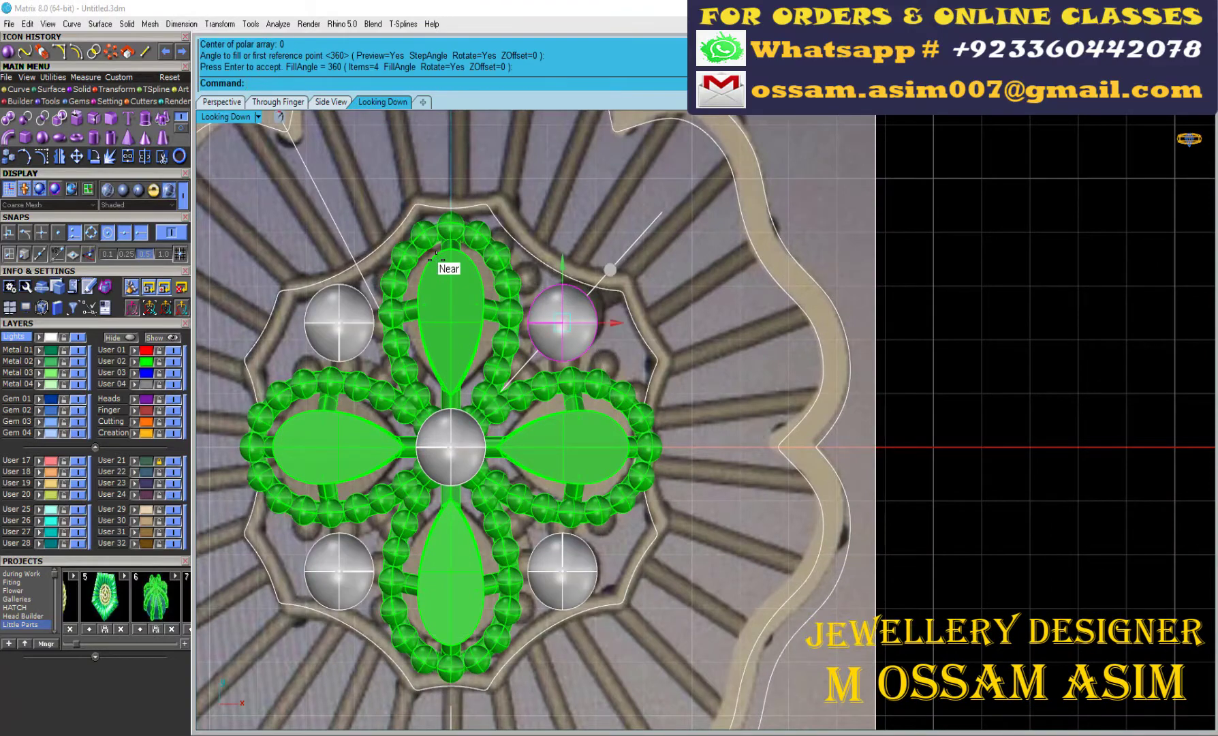
pyautogui.scroll(-2, 583, 376)
pyautogui.scroll(2, 503, 542)
pyautogui.scroll(-2, 379, 439)
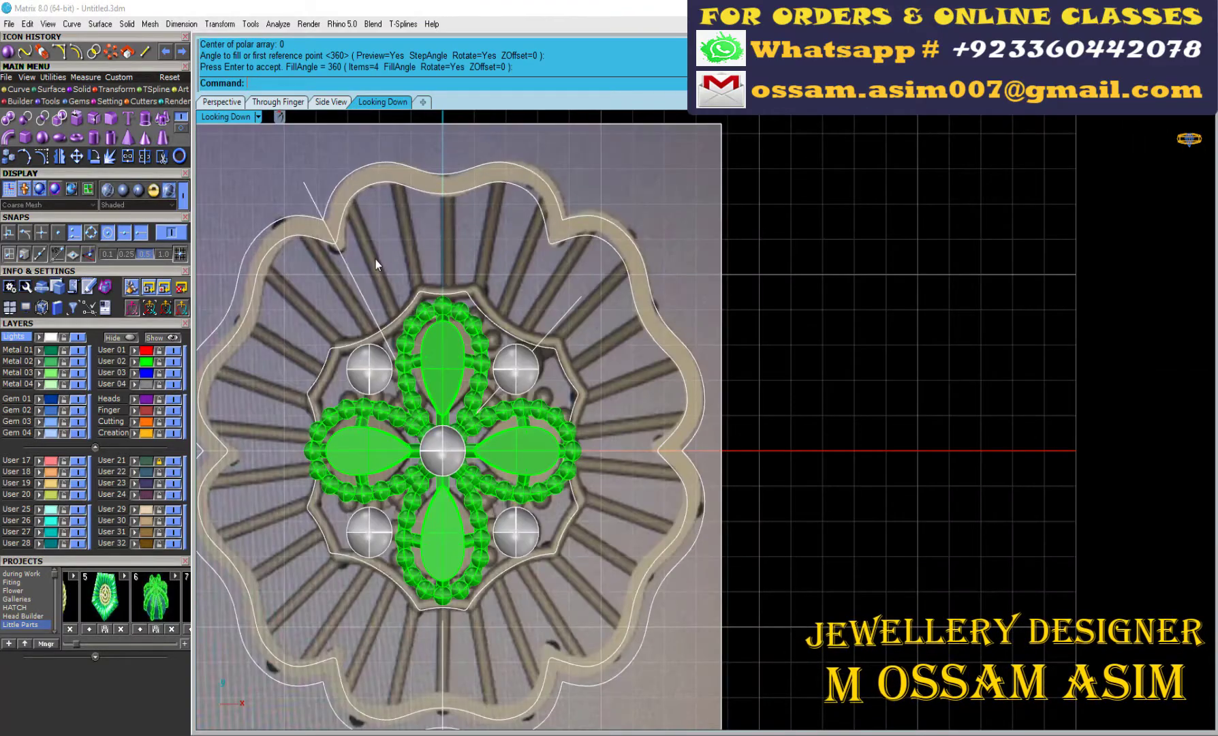
pyautogui.scroll(-2, 374, 259)
pyautogui.scroll(1, 374, 259)
pyautogui.scroll(-3, 307, 224)
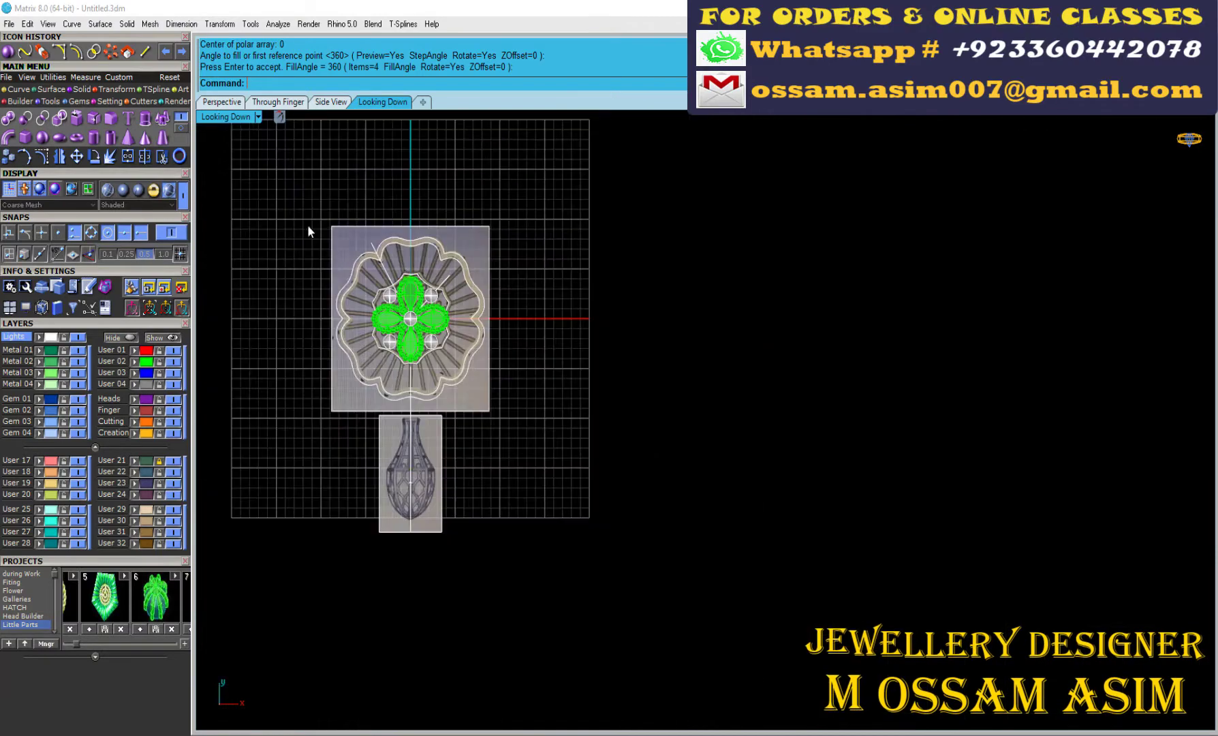
pyautogui.scroll(1, 307, 225)
# - Draw a guide line from the flower's centre upward on the Creation layer
pyautogui.click(144, 51)
pyautogui.scroll(1, 430, 175)
pyautogui.click(113, 433)
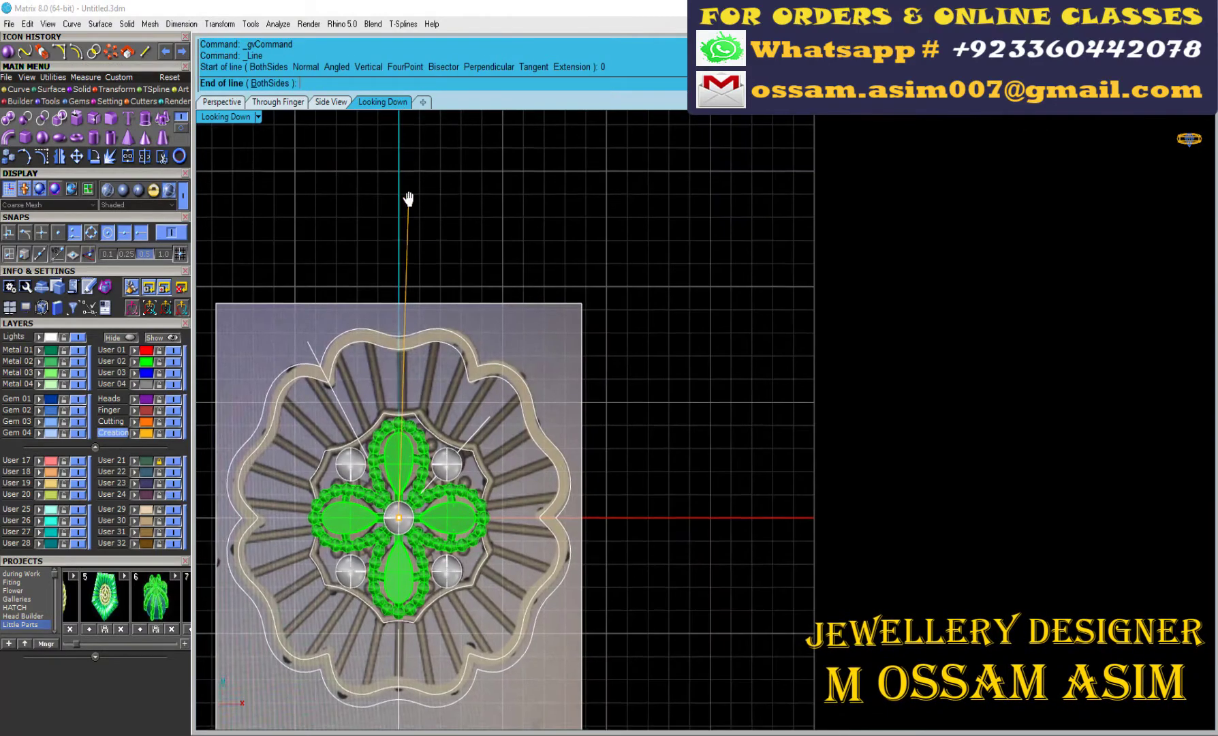
pyautogui.click(353, 271)
pyautogui.scroll(-4, 353, 271)
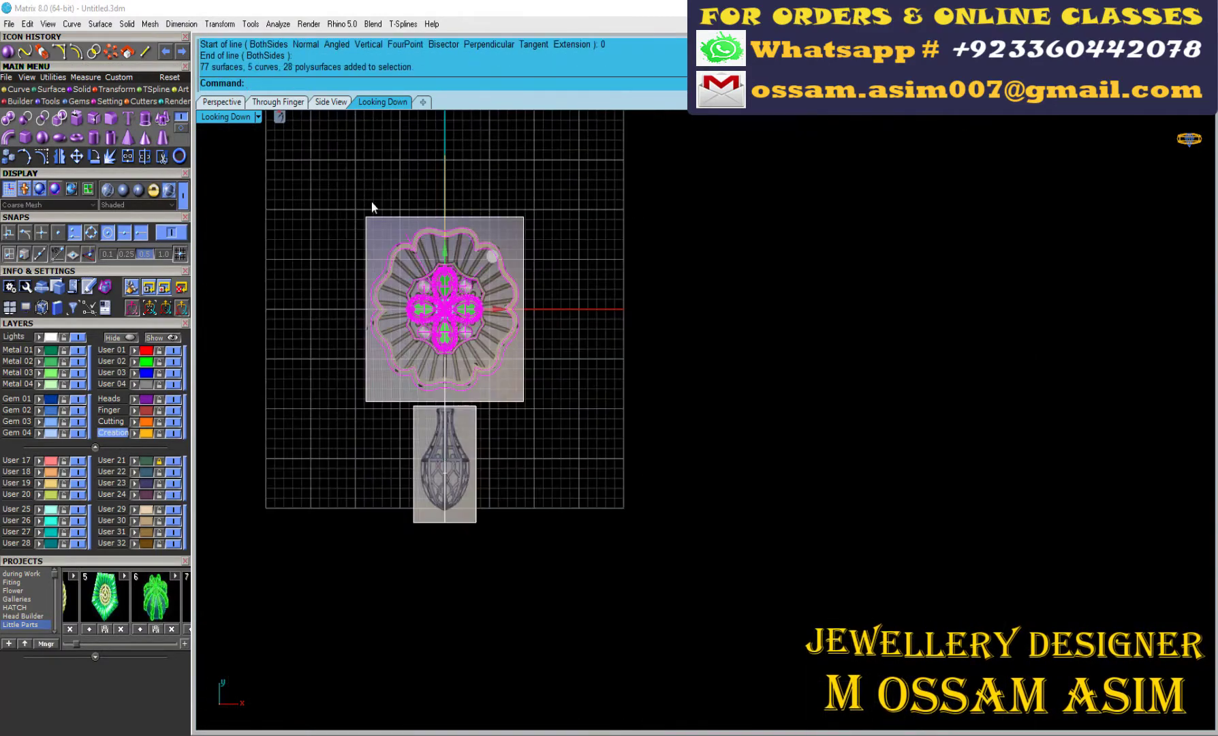
pyautogui.scroll(3, 372, 207)
# - Toggle rendered then shaded display, deselect the octagon curve, and collapse the projects panel
pyautogui.click(123, 190)
pyautogui.click(162, 192)
pyautogui.scroll(3, 400, 346)
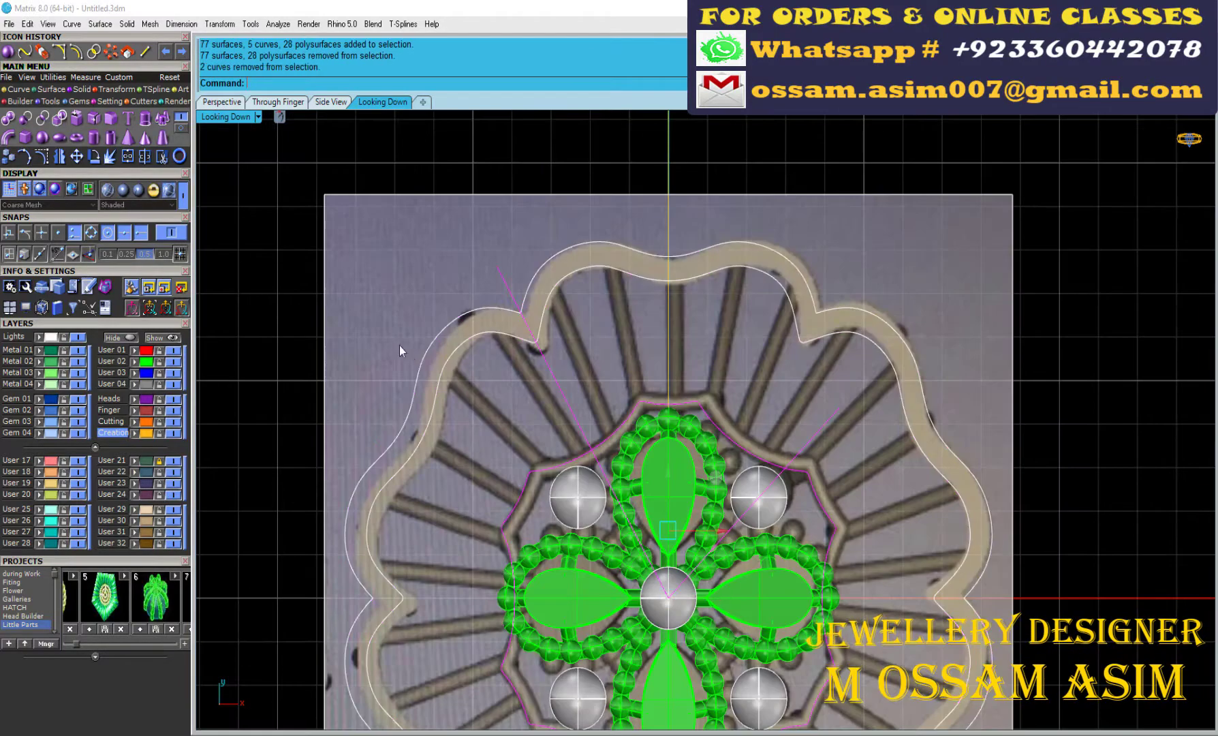
pyautogui.scroll(-2, 477, 341)
pyautogui.scroll(2, 545, 327)
pyautogui.scroll(3, 600, 322)
pyautogui.keyDown('ctrl'); pyautogui.click(600, 321); pyautogui.keyUp('ctrl')
pyautogui.scroll(-3, 600, 321)
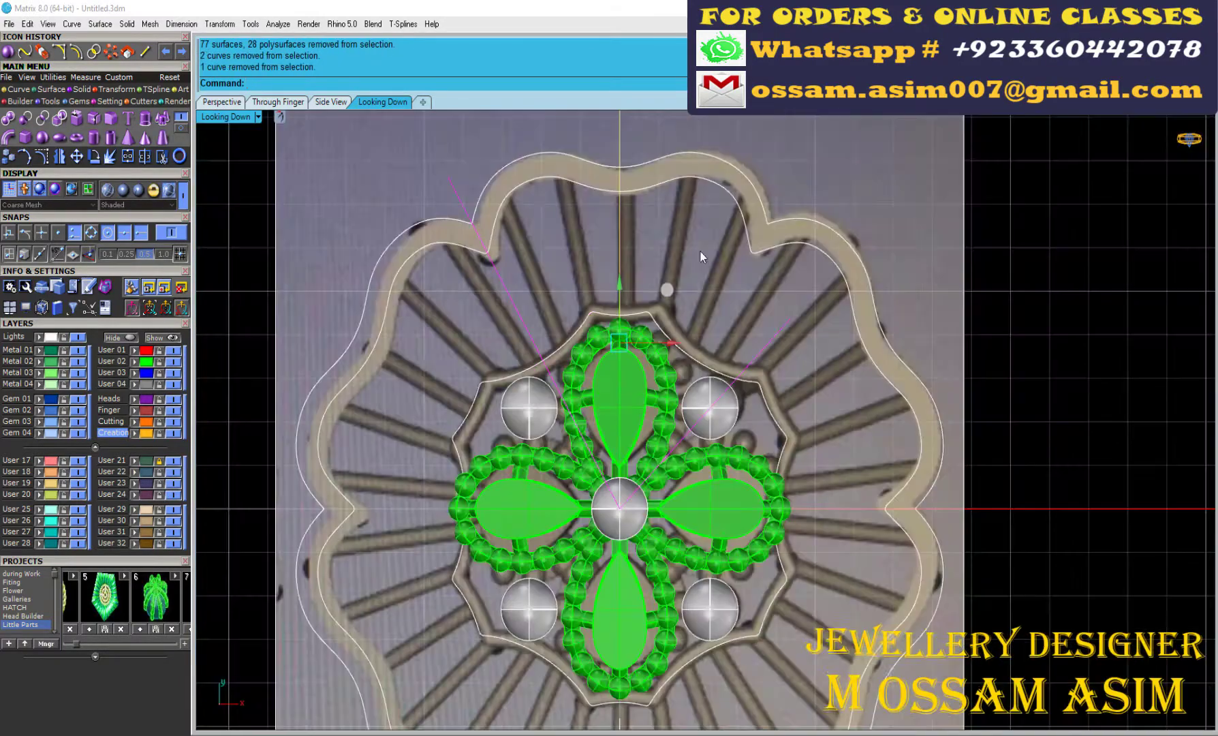
pyautogui.click(161, 557)
pyautogui.scroll(-3, 498, 216)
pyautogui.scroll(-2, 476, 232)
# - Polar-array the radial line around centre 0 with 30 copies over 360°
pyautogui.moveTo(568, 208); pyautogui.dragTo(370, 192)
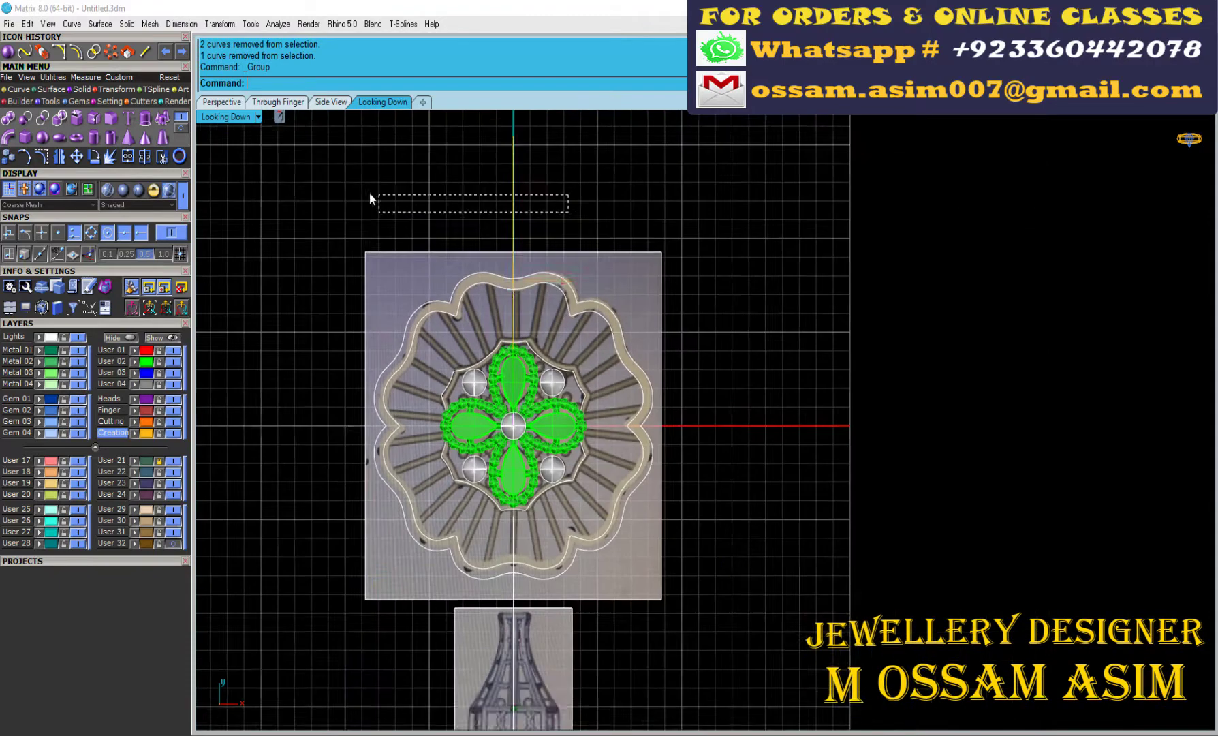
pyautogui.scroll(-2, 376, 290)
pyautogui.click(117, 90)
pyautogui.click(145, 118)
pyautogui.scroll(-3, 425, 244)
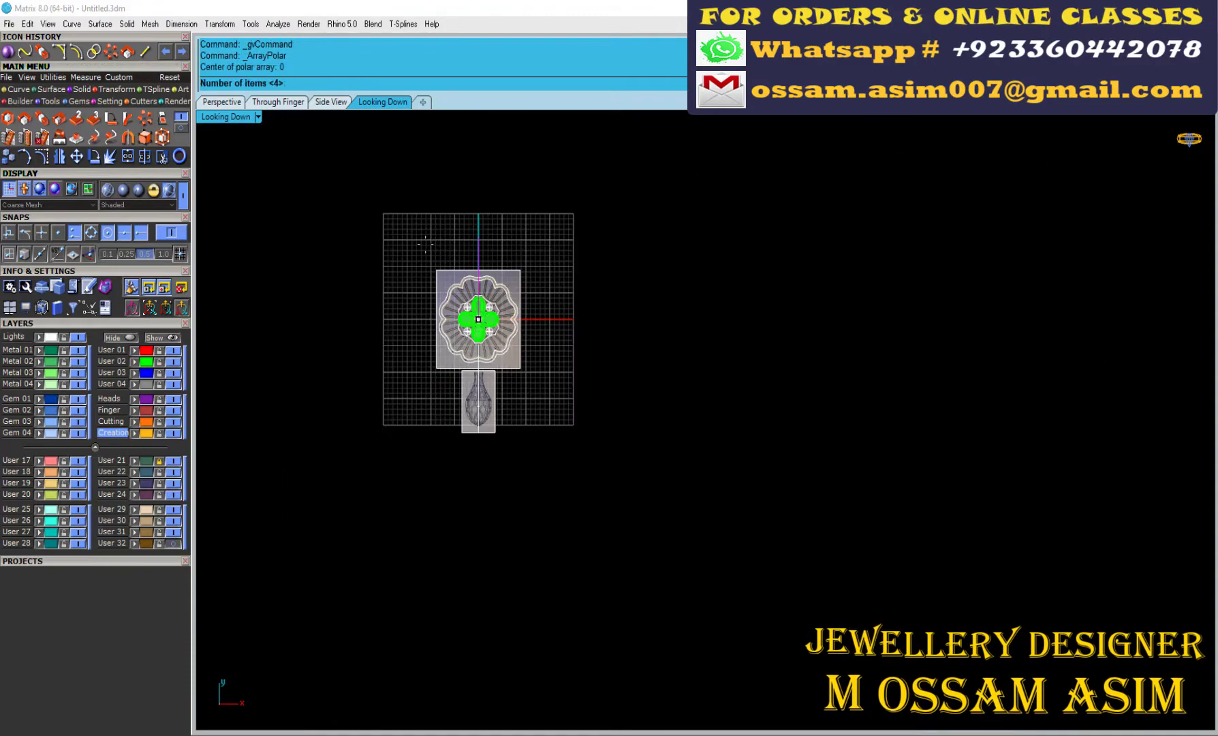
pyautogui.scroll(10, 453, 322)
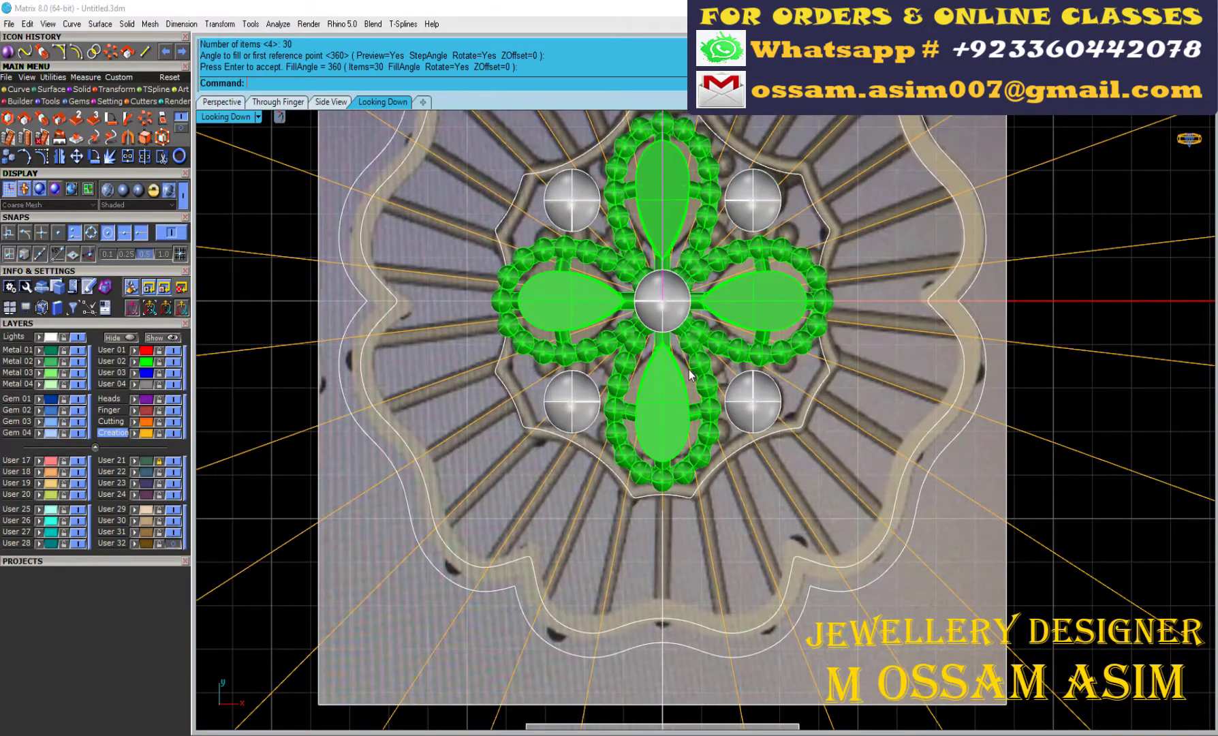
# - Inspect the 30 spokes in Perspective, orbiting from above and glancing at the front view
pyautogui.moveTo(453, 252); pyautogui.dragTo(436, 332, button='right')
pyautogui.click(221, 102)
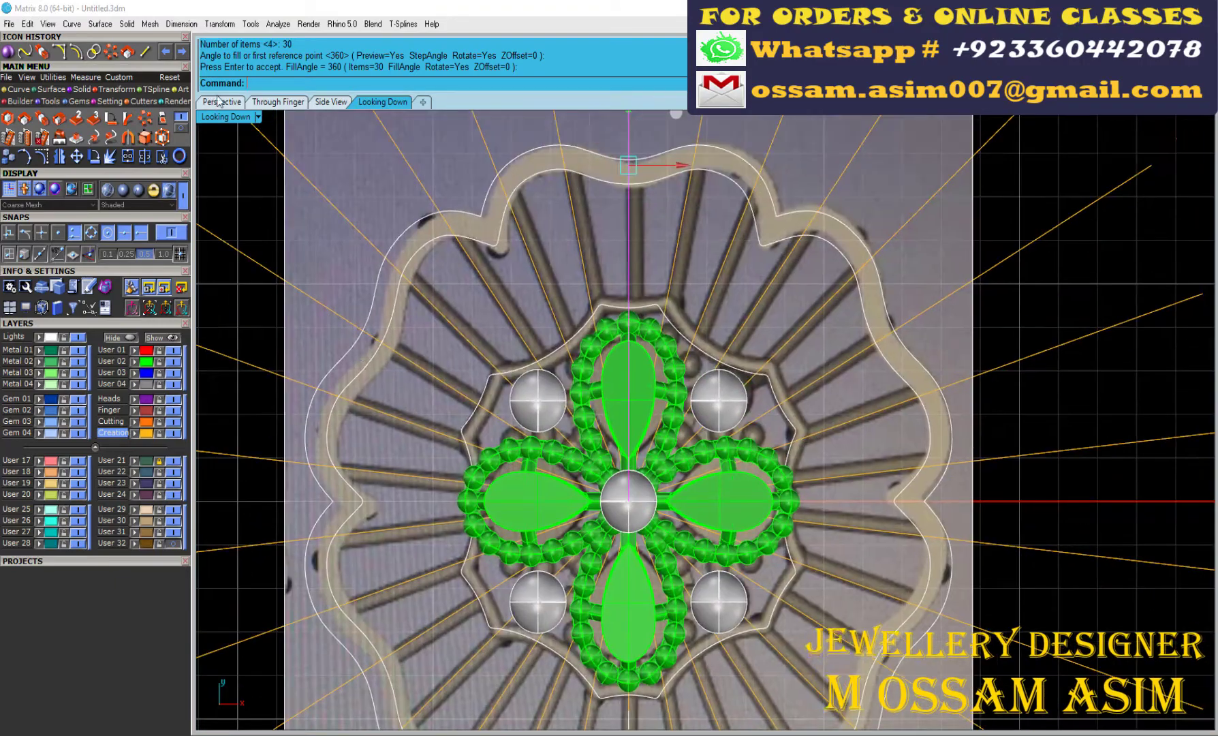
pyautogui.scroll(-2, 457, 437)
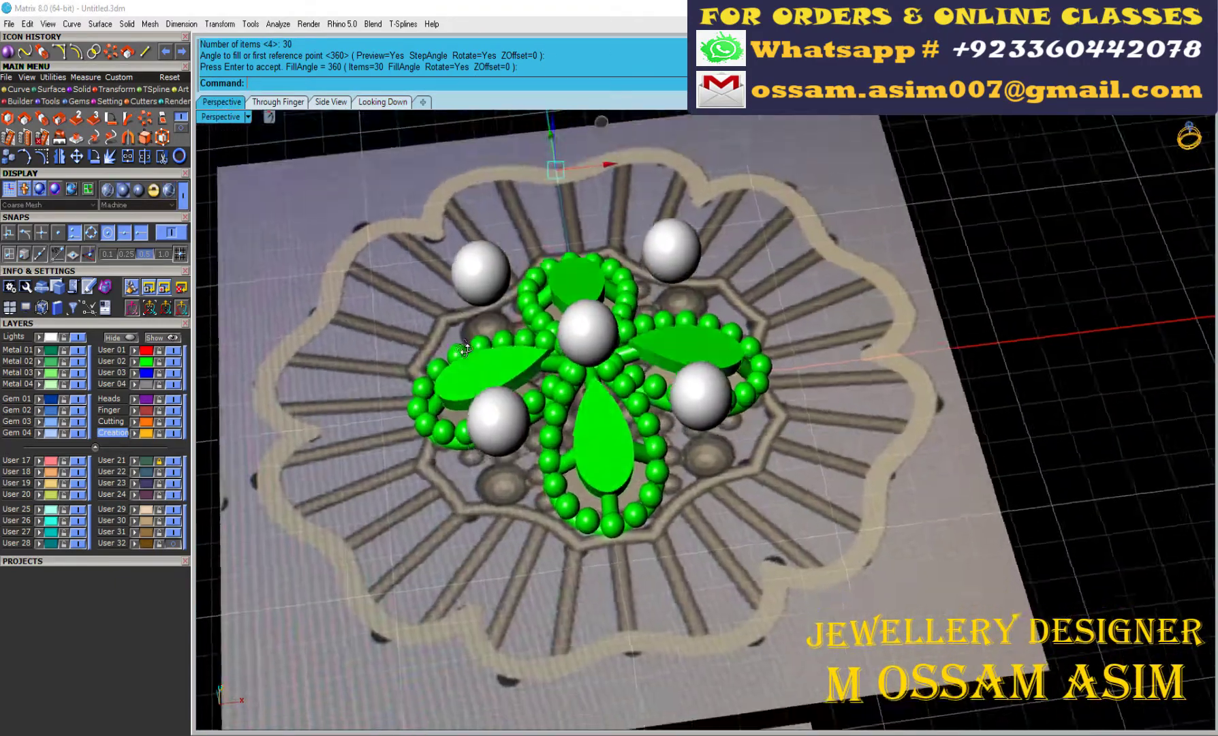
pyautogui.moveTo(456, 438); pyautogui.dragTo(613, 381, button='right')
pyautogui.click(277, 102)
pyautogui.click(221, 102)
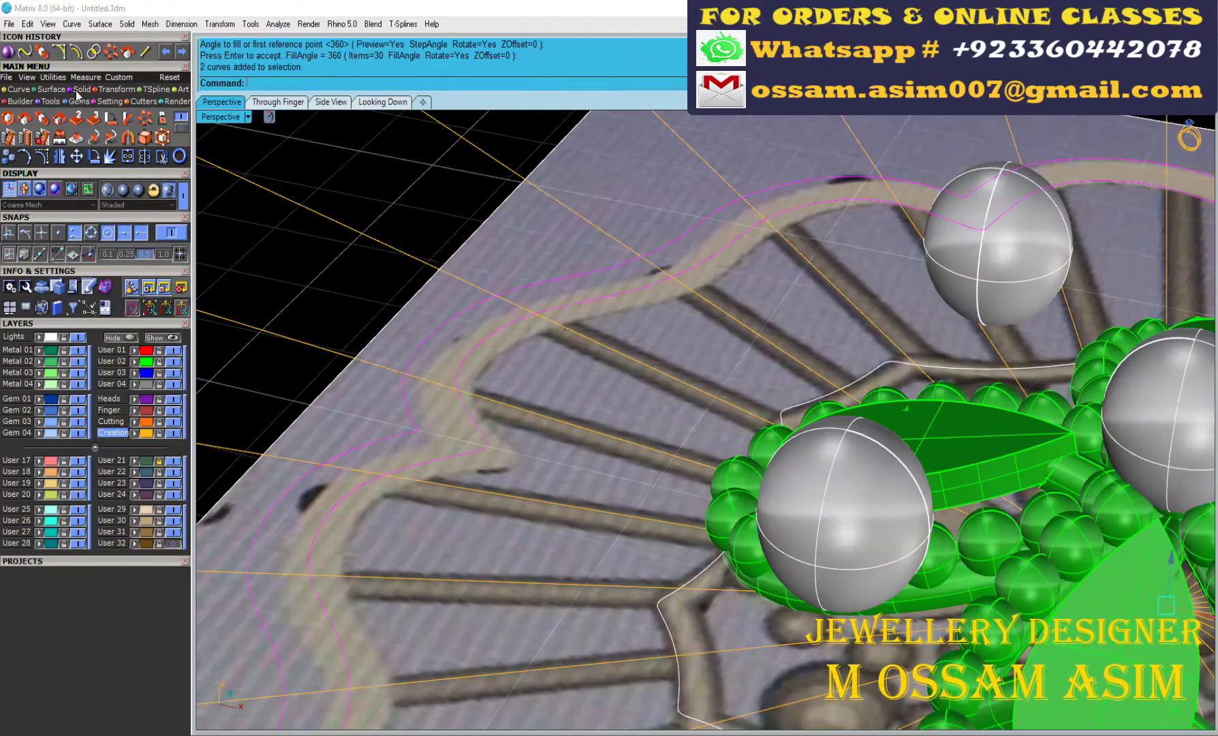
# - Extrude the curves into solids with a 0.4 depth
pyautogui.click(76, 92)
pyautogui.click(144, 118)
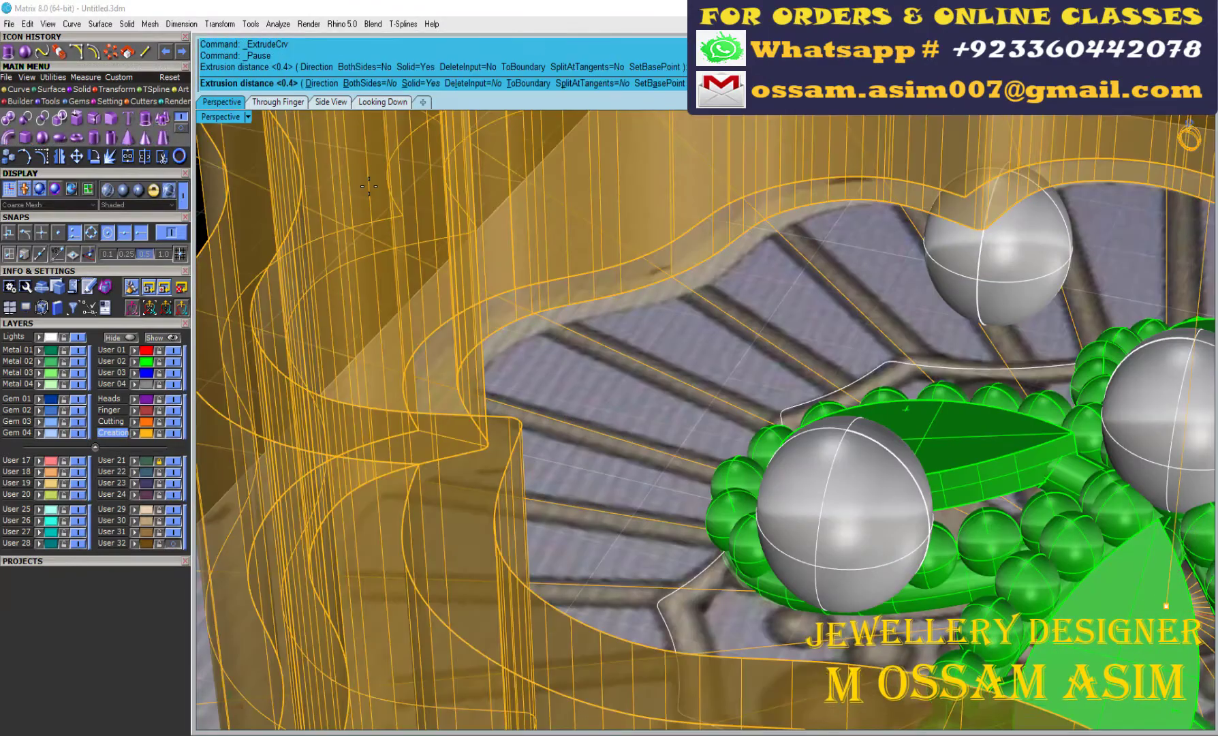
pyautogui.press('Return')
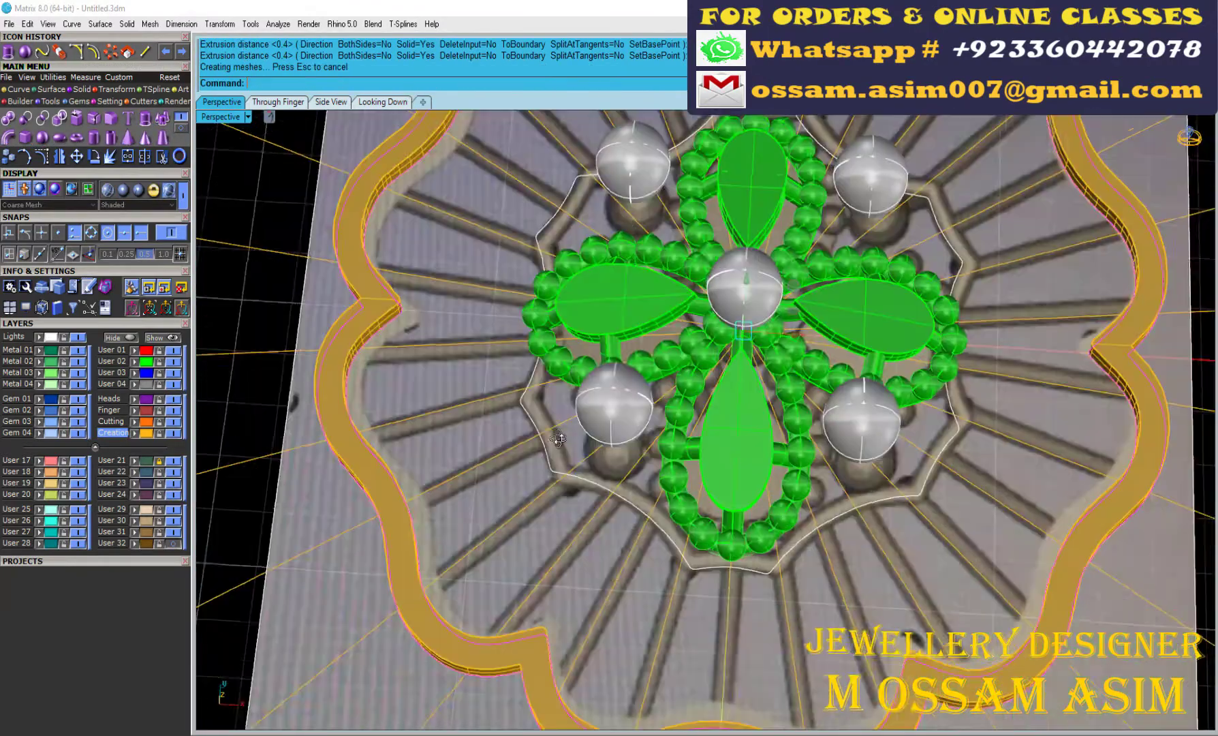
pyautogui.moveTo(813, 357)
pyautogui.mouseDown(button='right')
pyautogui.moveTo(810, 393)
pyautogui.moveTo(491, 396)
pyautogui.mouseUp(button='right')
pyautogui.press('Return')
# - From the top view, create a curve tweened midway between the band's three outline curves
pyautogui.click(491, 395)
pyautogui.scroll(5, 491, 396)
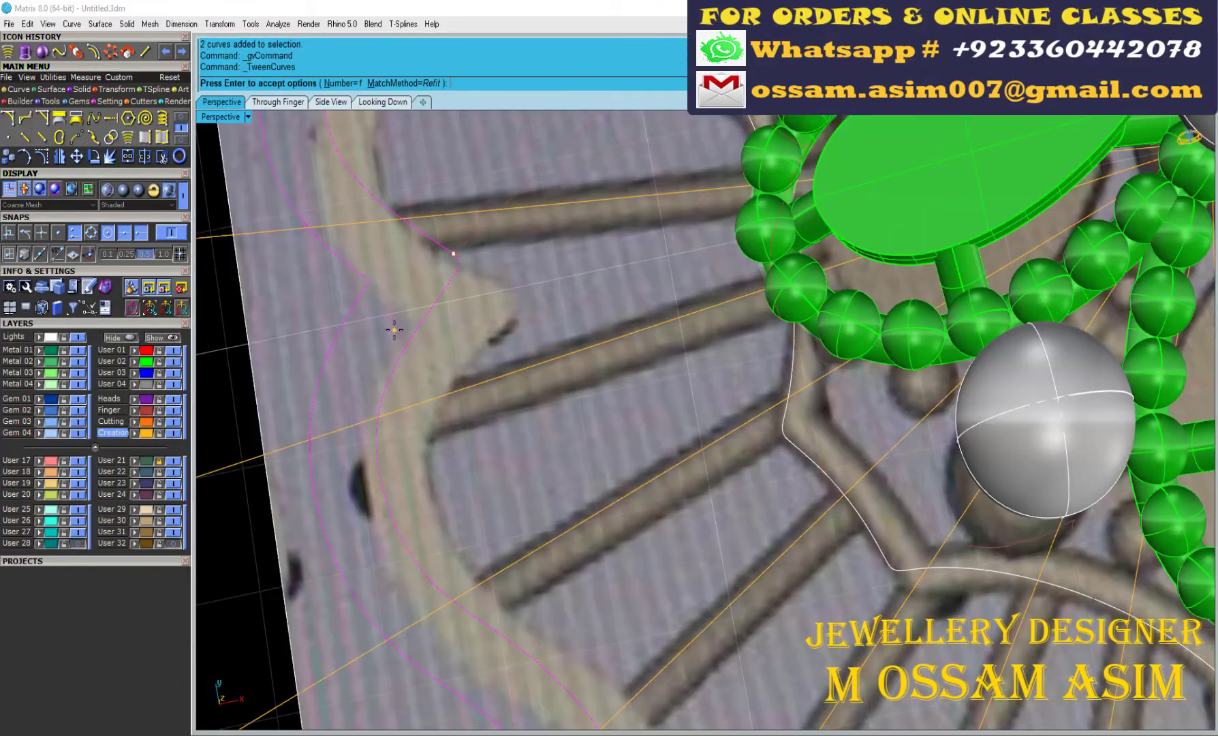
pyautogui.click(382, 101)
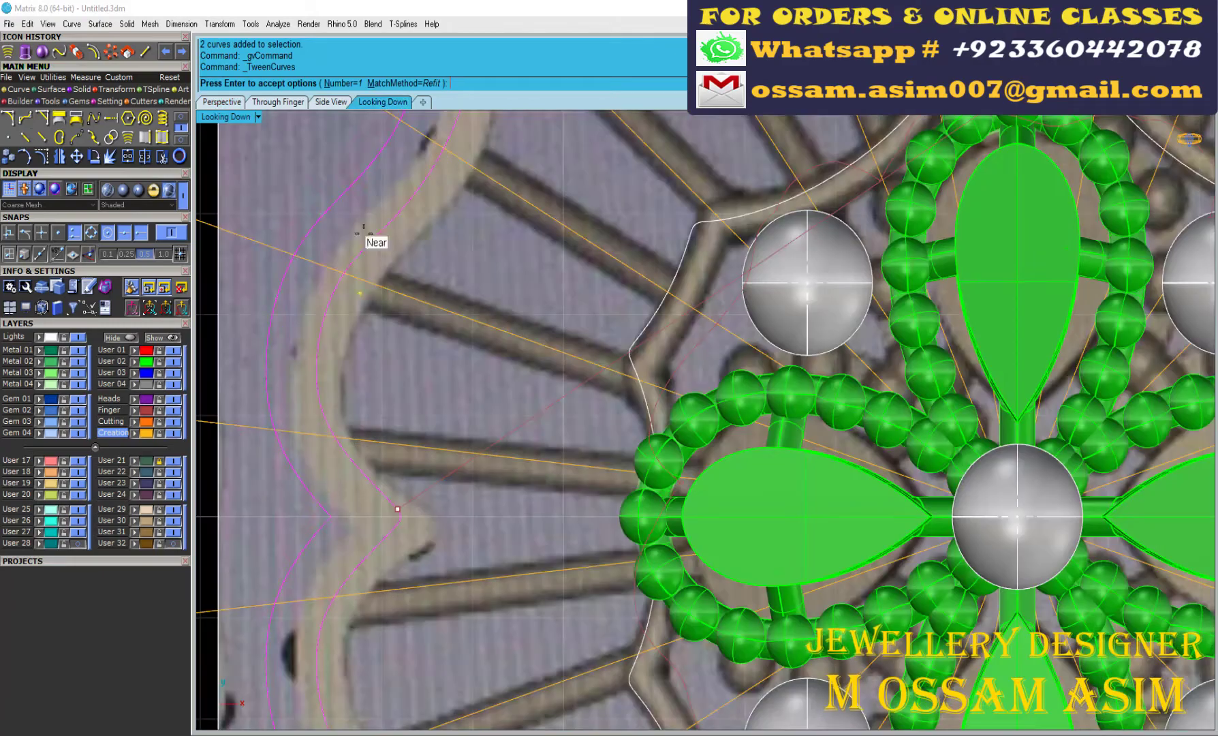
pyautogui.scroll(-5, 379, 358)
pyautogui.scroll(3, 263, 451)
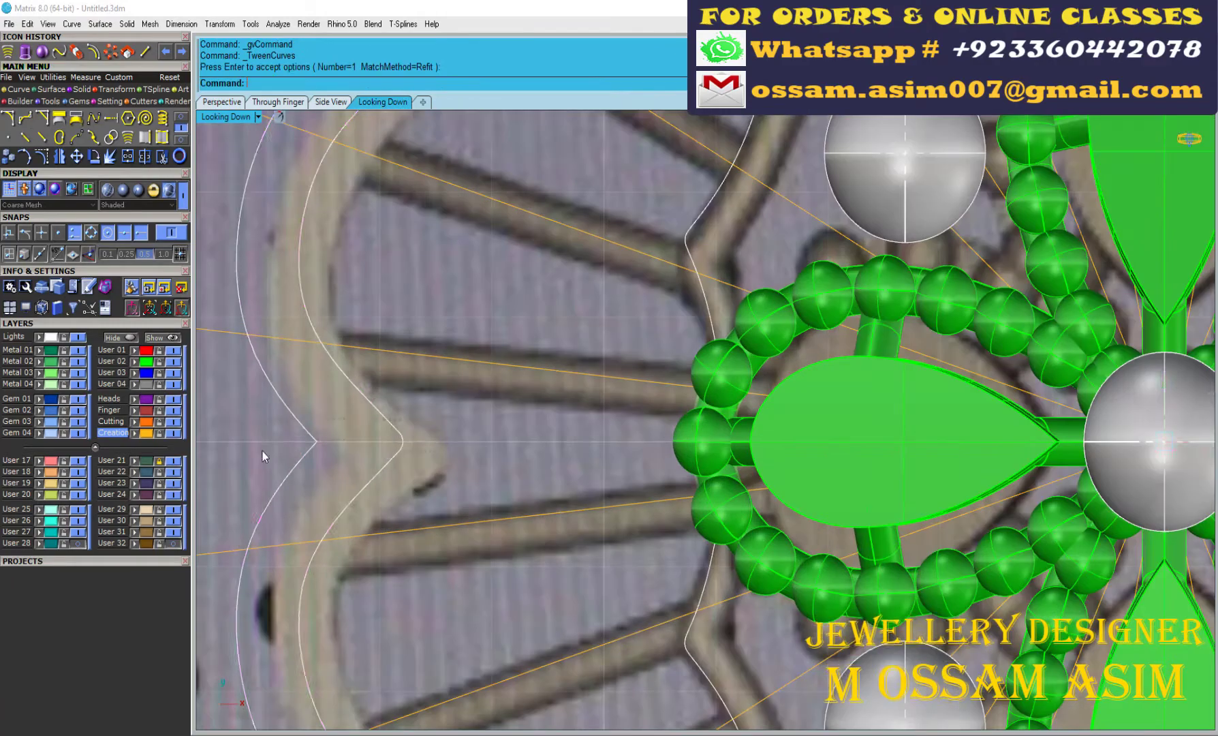
pyautogui.press('Return')
pyautogui.scroll(-3, 282, 210)
pyautogui.scroll(-2, 364, 195)
pyautogui.moveTo(492, 216); pyautogui.dragTo(535, 362, button='right')
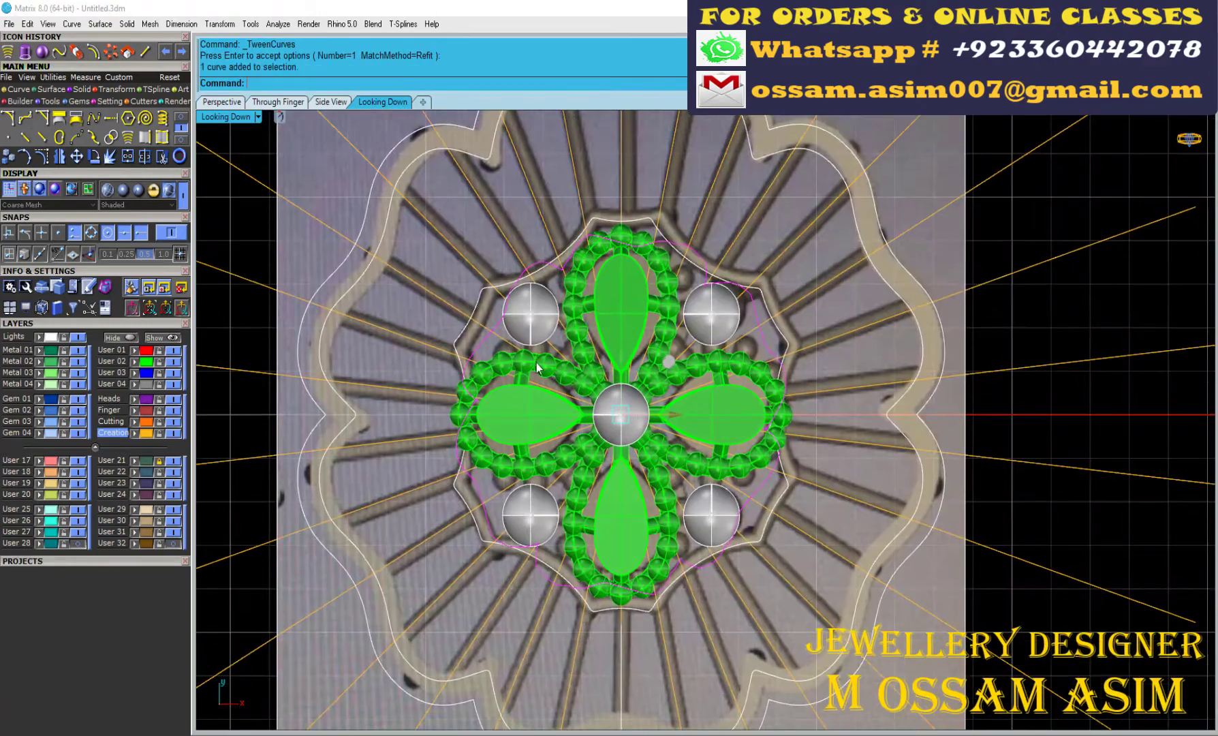
pyautogui.scroll(4, 293, 323)
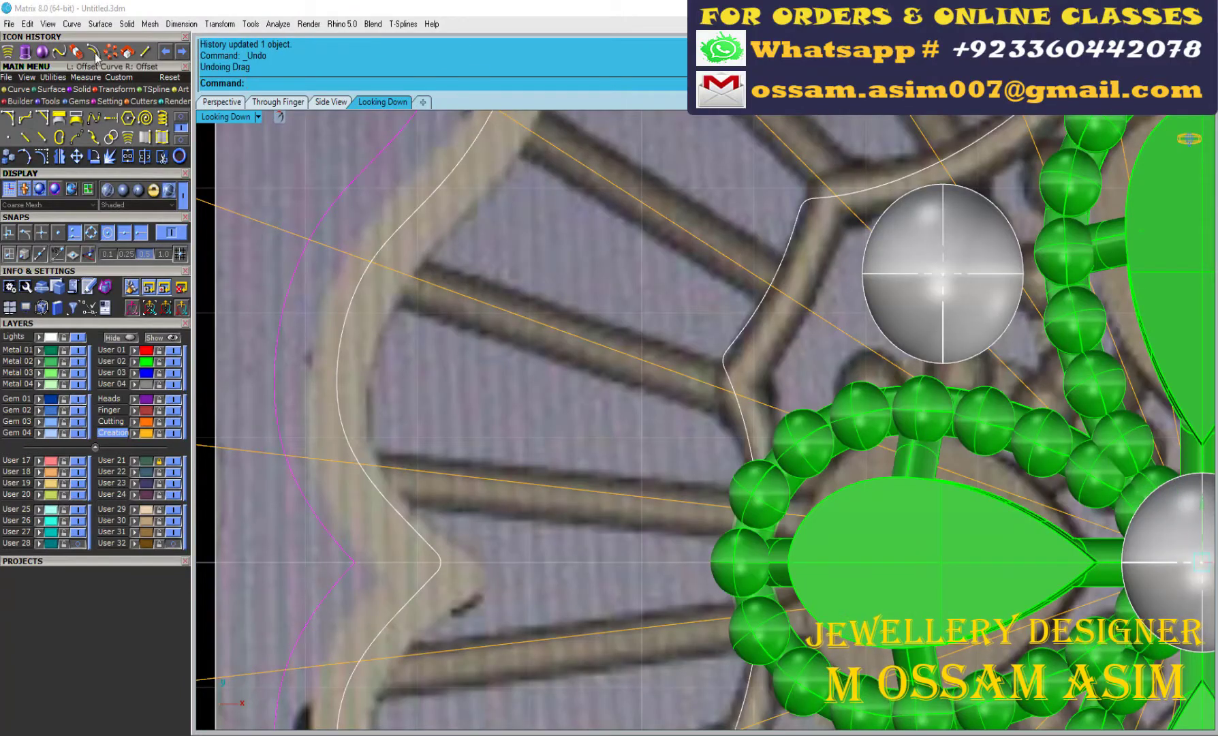
# - Offset the in-between curve by 0.3 to outline the band
pyautogui.click(304, 345)
pyautogui.scroll(-3, 304, 345)
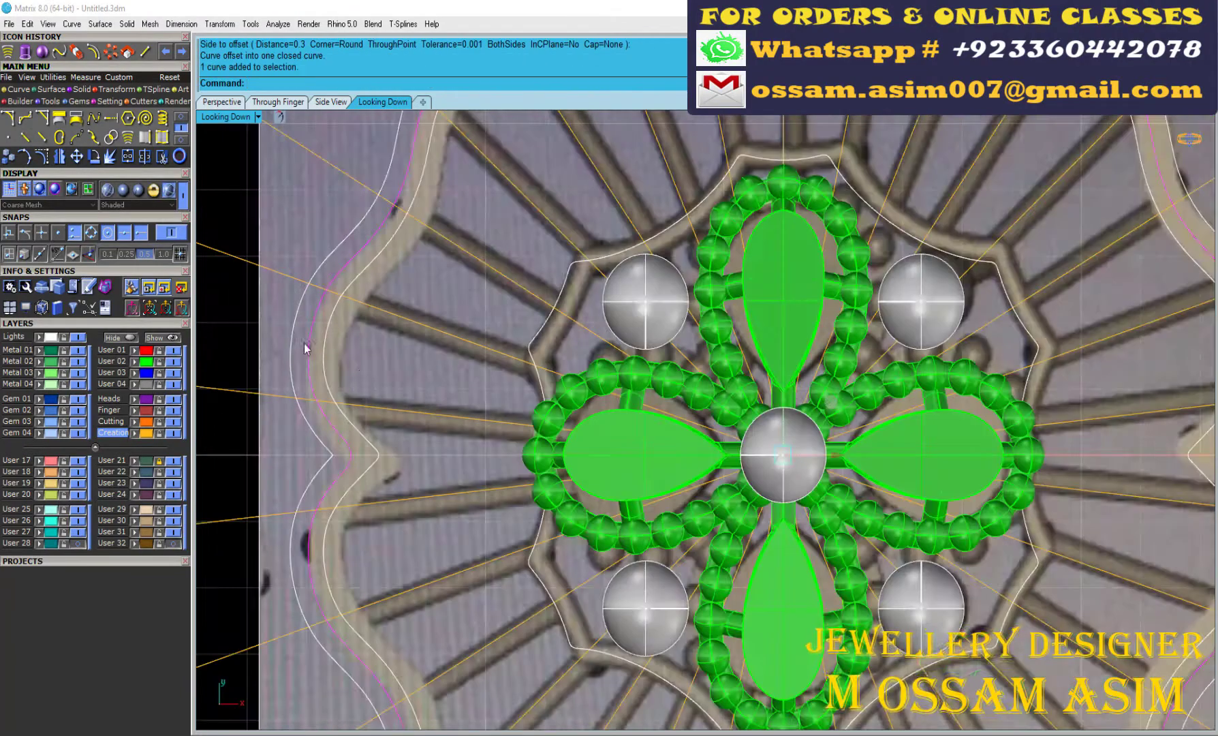
pyautogui.scroll(2, 320, 323)
pyautogui.scroll(-3, 254, 283)
# - Hide the leftover offset curves and reference photo, then select the outer wavy curve in Perspective
pyautogui.hotkey('ctrl', 'h')
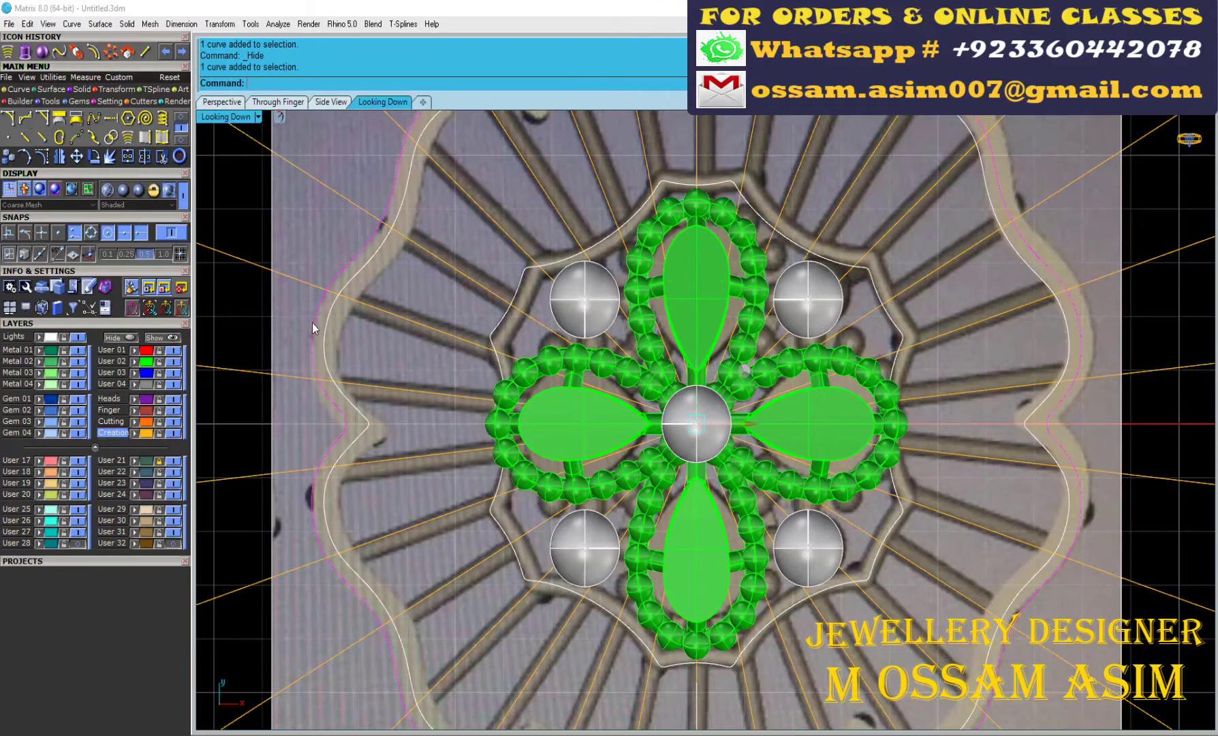
pyautogui.scroll(2, 312, 322)
pyautogui.scroll(-2, 353, 340)
pyautogui.scroll(-2, 388, 373)
pyautogui.click(111, 361)
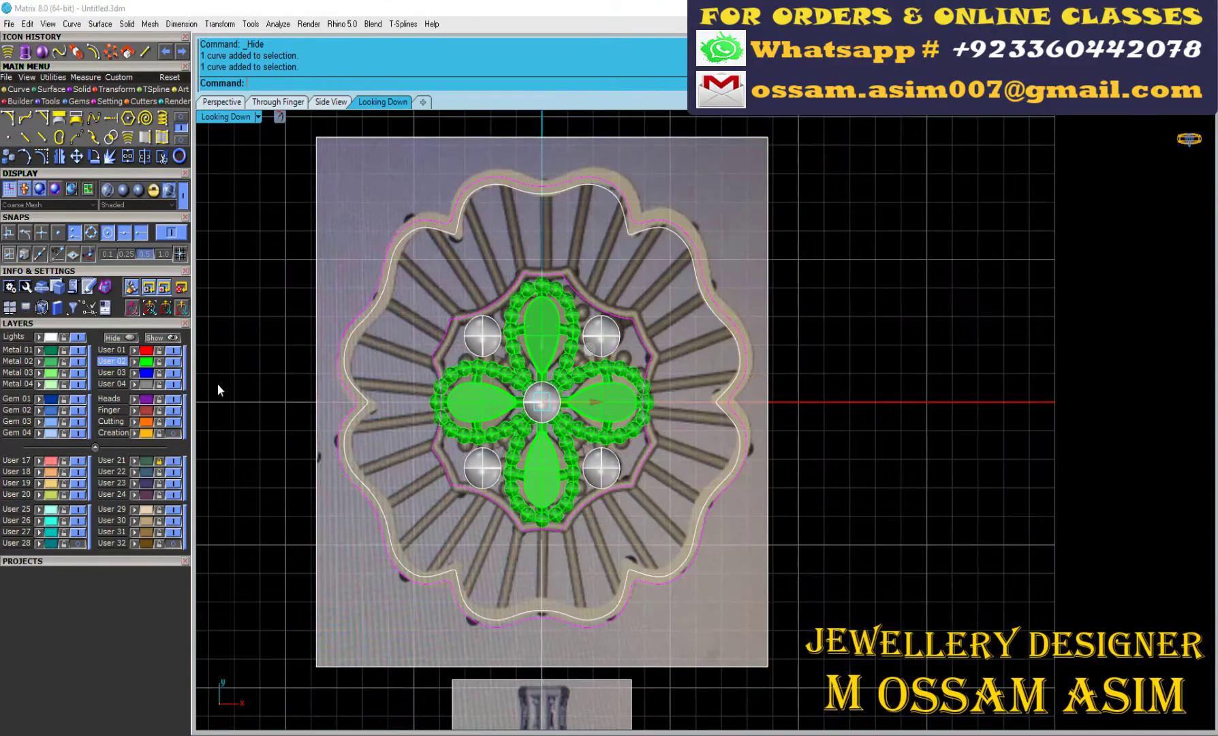
pyautogui.scroll(2, 388, 257)
pyautogui.click(224, 102)
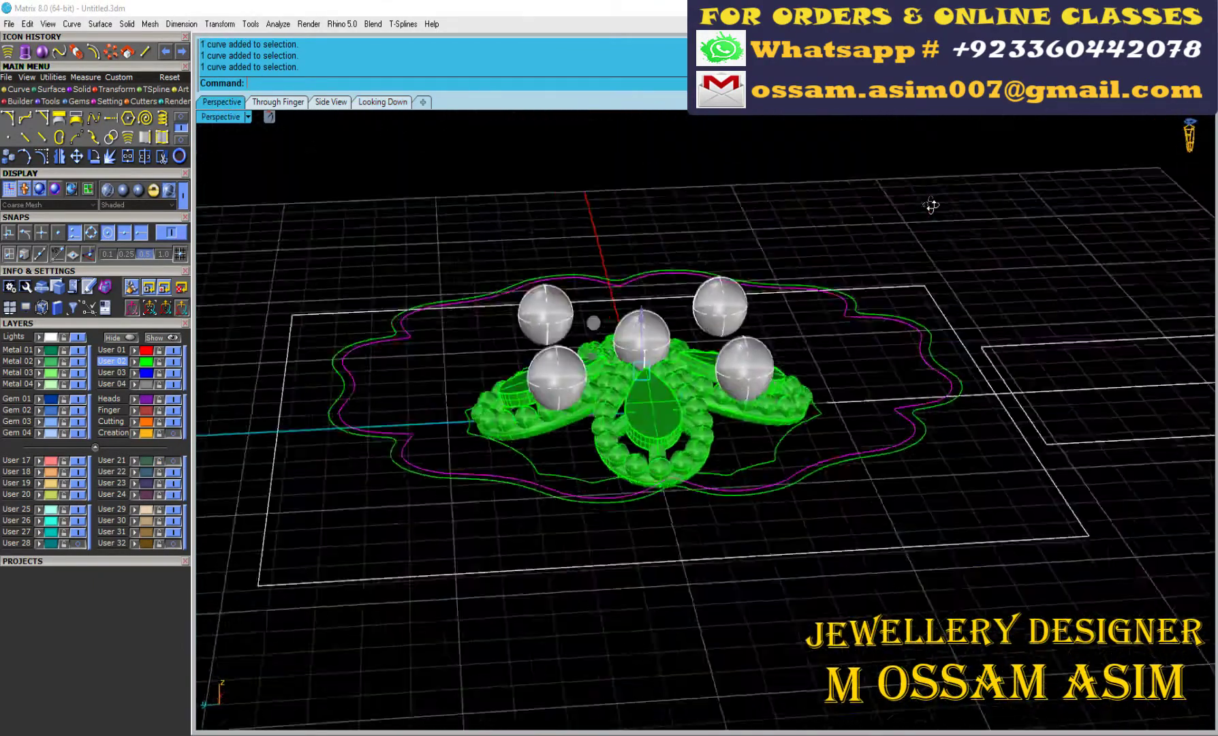
# - Select every object, unlock them all and group the flower centre parts
pyautogui.scroll(2, 466, 380)
pyautogui.scroll(-2, 466, 381)
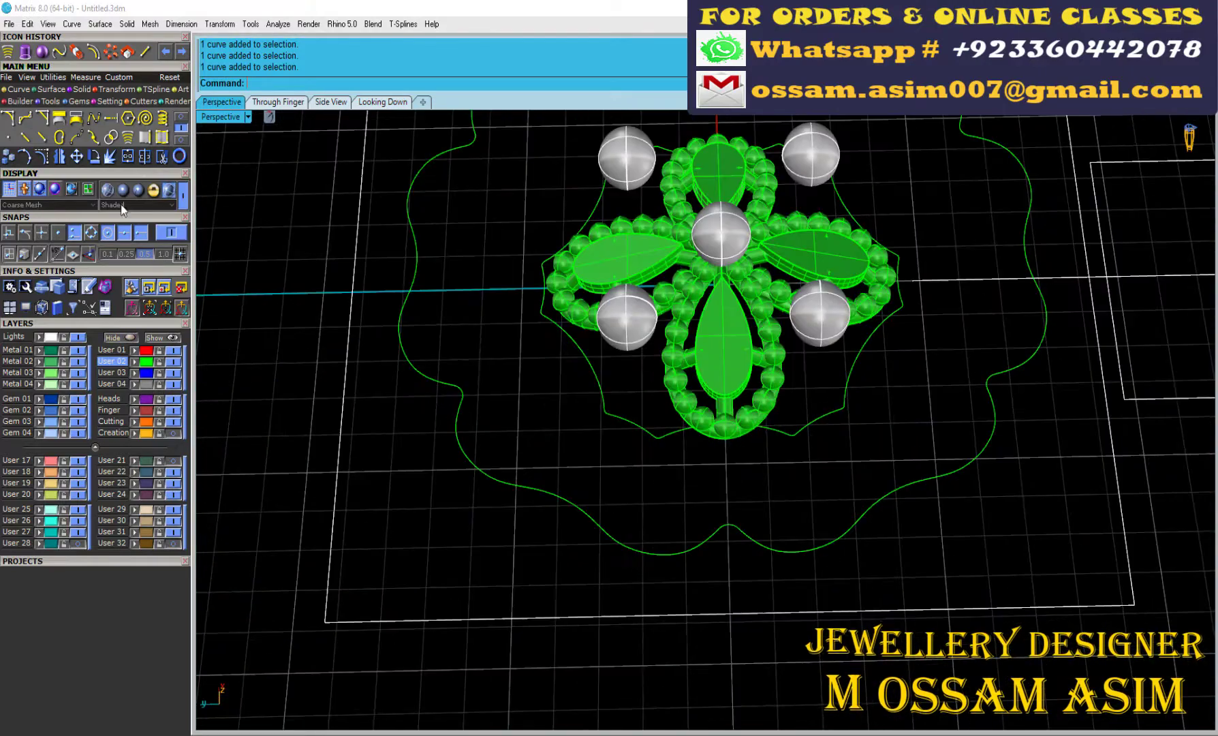
pyautogui.hotkey('ctrl', 'a')
pyautogui.moveTo(621, 477)
pyautogui.mouseDown(button='right')
pyautogui.moveTo(621, 372)
pyautogui.moveTo(842, 443)
pyautogui.moveTo(666, 448)
pyautogui.moveTo(604, 543)
pyautogui.moveTo(532, 560)
pyautogui.mouseUp(button='right')
pyautogui.hotkey('ctrl', 'a')
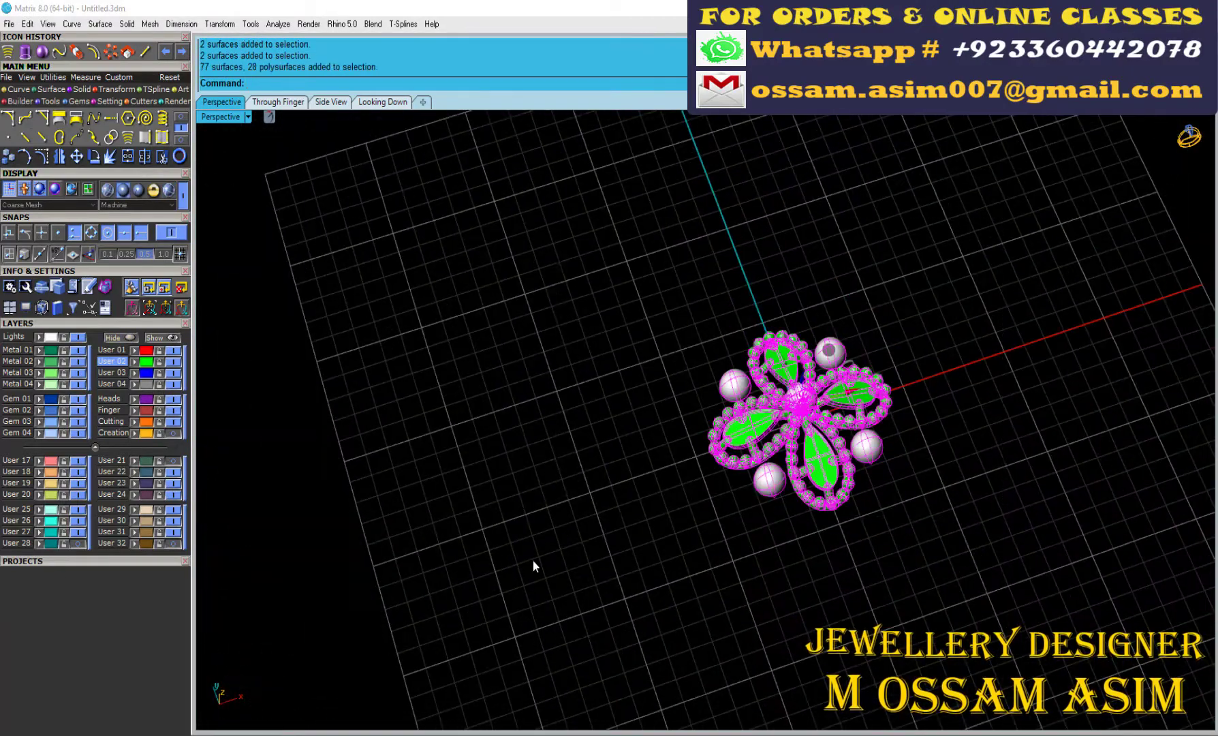
pyautogui.scroll(3, 532, 564)
pyautogui.hotkey('ctrl', 'alt', 'l')
pyautogui.hotkey('ctrl', 'g')
# - Hide the grouped flower parts and the remaining gem spheres, leaving the green curves
pyautogui.moveTo(584, 405); pyautogui.dragTo(613, 346, button='right')
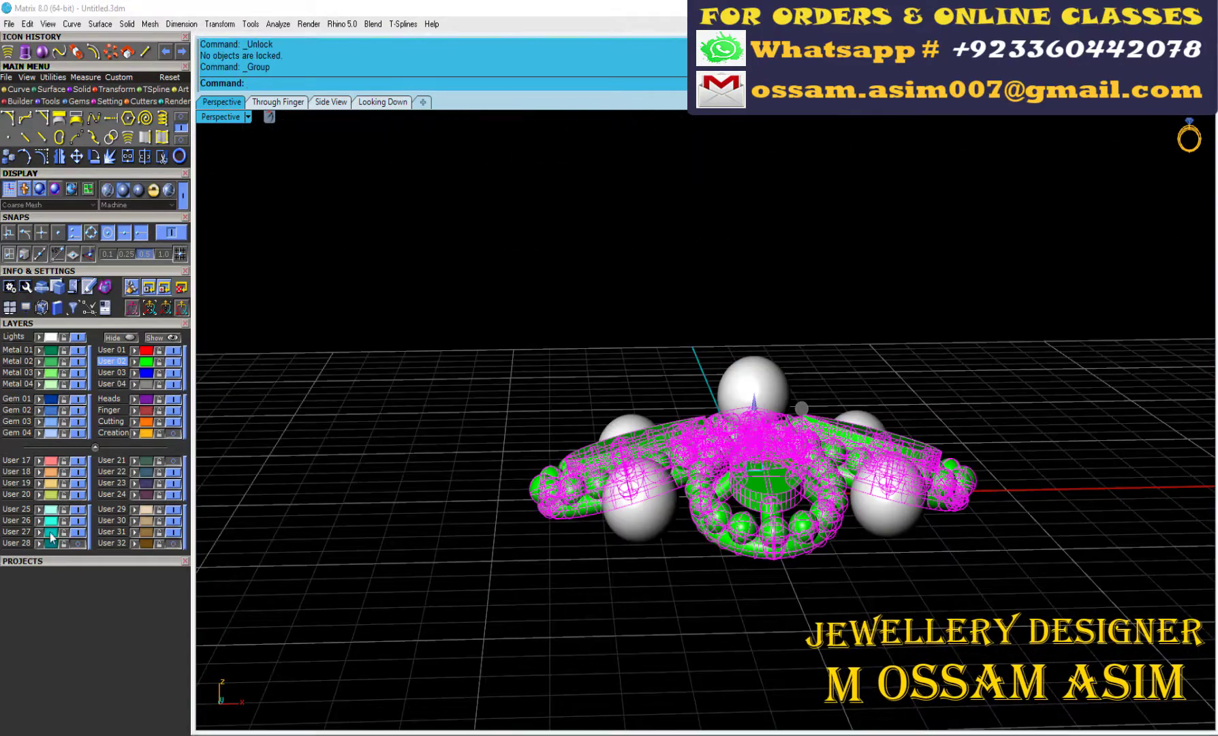
pyautogui.hotkey('ctrl', 'h')
pyautogui.hotkey('ctrl', 'a')
pyautogui.hotkey('ctrl', 'h')
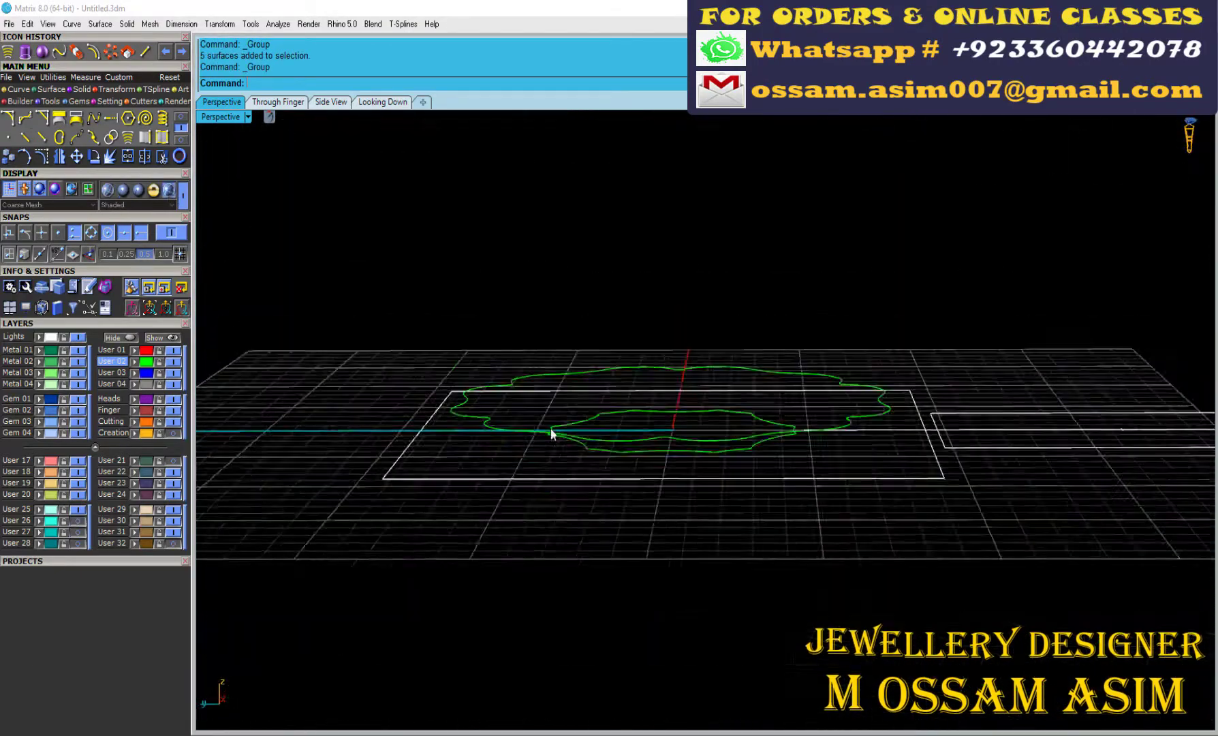
pyautogui.scroll(5, 552, 434)
pyautogui.moveTo(552, 433); pyautogui.dragTo(551, 557, button='right')
pyautogui.scroll(-2, 551, 557)
# - Delete the leftover rectangle curve
pyautogui.click(289, 103)
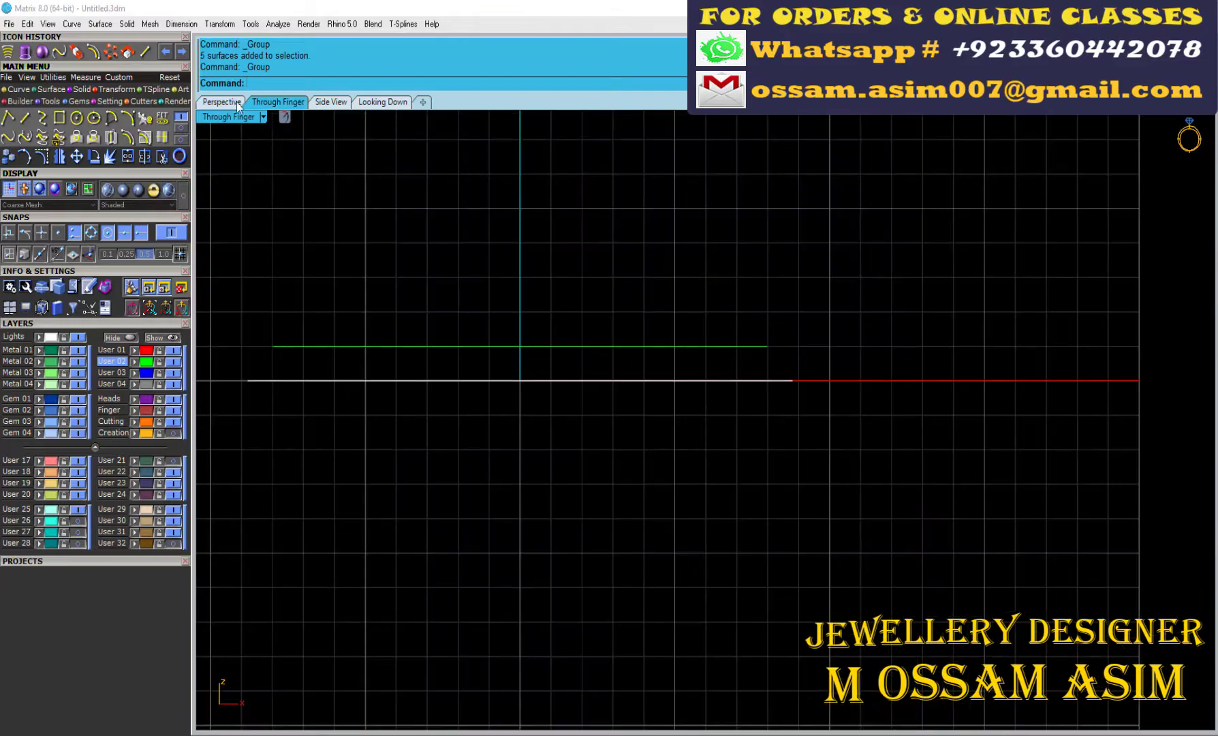
pyautogui.click(221, 102)
pyautogui.click(363, 634)
pyautogui.press('Delete')
# - Draw an arc profile from the outer curve to the inner curve's midpoint, shaped in Side View
pyautogui.click(278, 101)
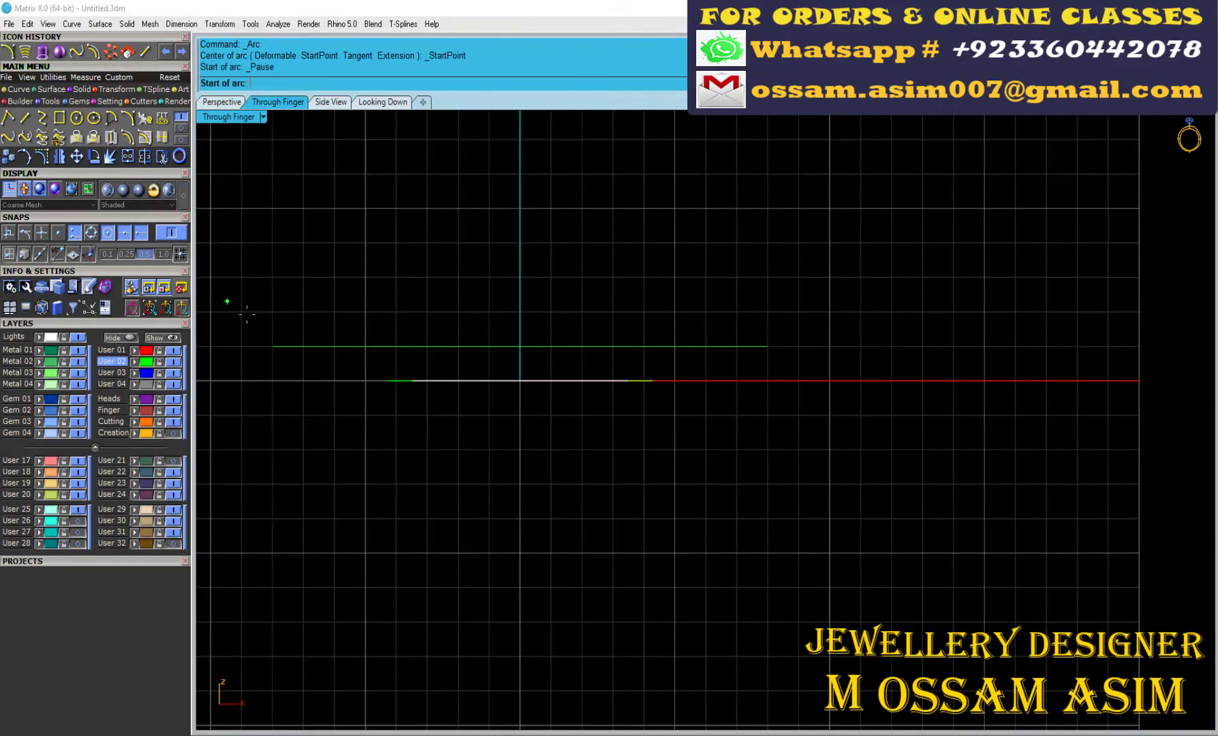
pyautogui.click(219, 101)
pyautogui.scroll(3, 388, 288)
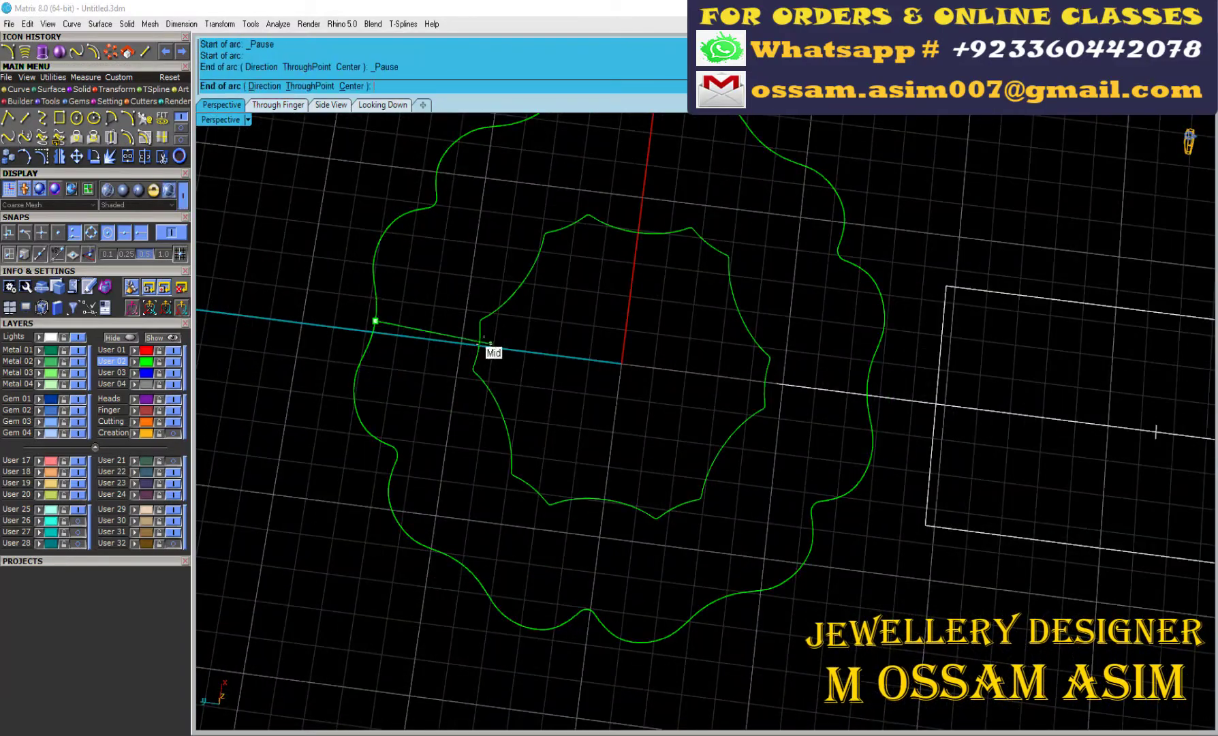
pyautogui.click(330, 104)
pyautogui.scroll(3, 659, 354)
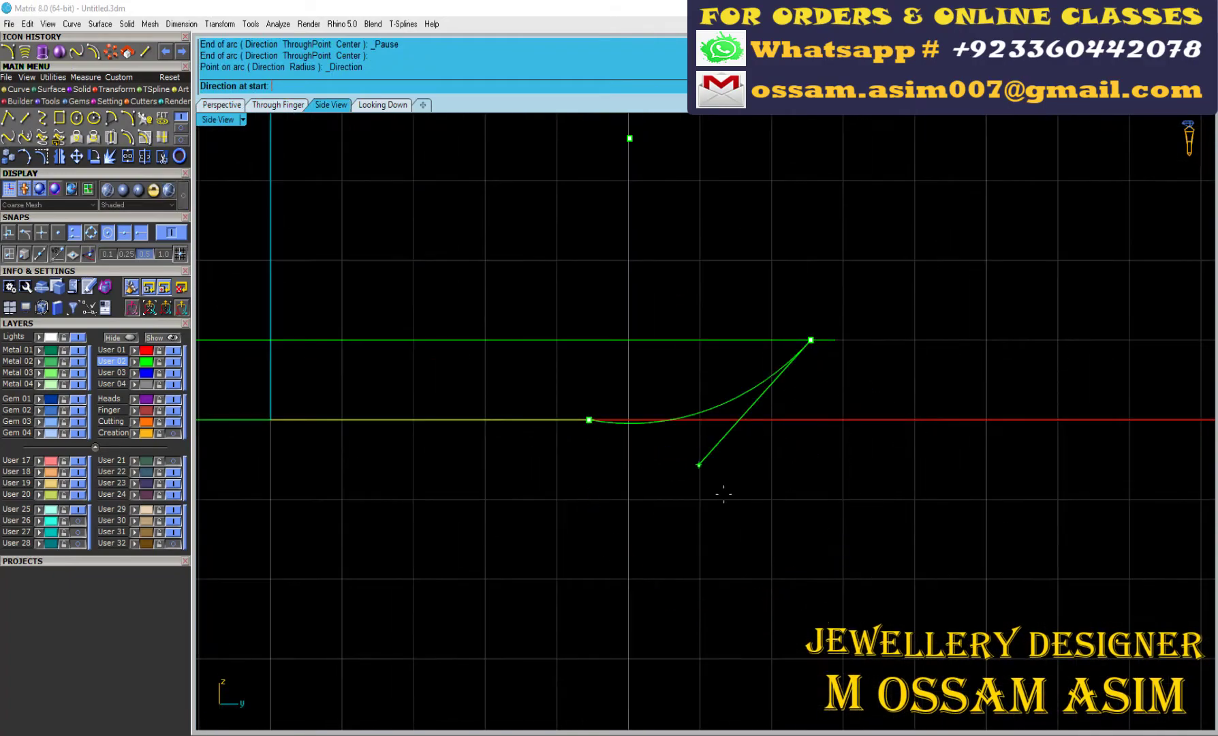
pyautogui.press('Escape')
pyautogui.click(219, 104)
# - Sweep the arc along both wavy rails with Sweep2 into a band surface
pyautogui.scroll(3, 414, 422)
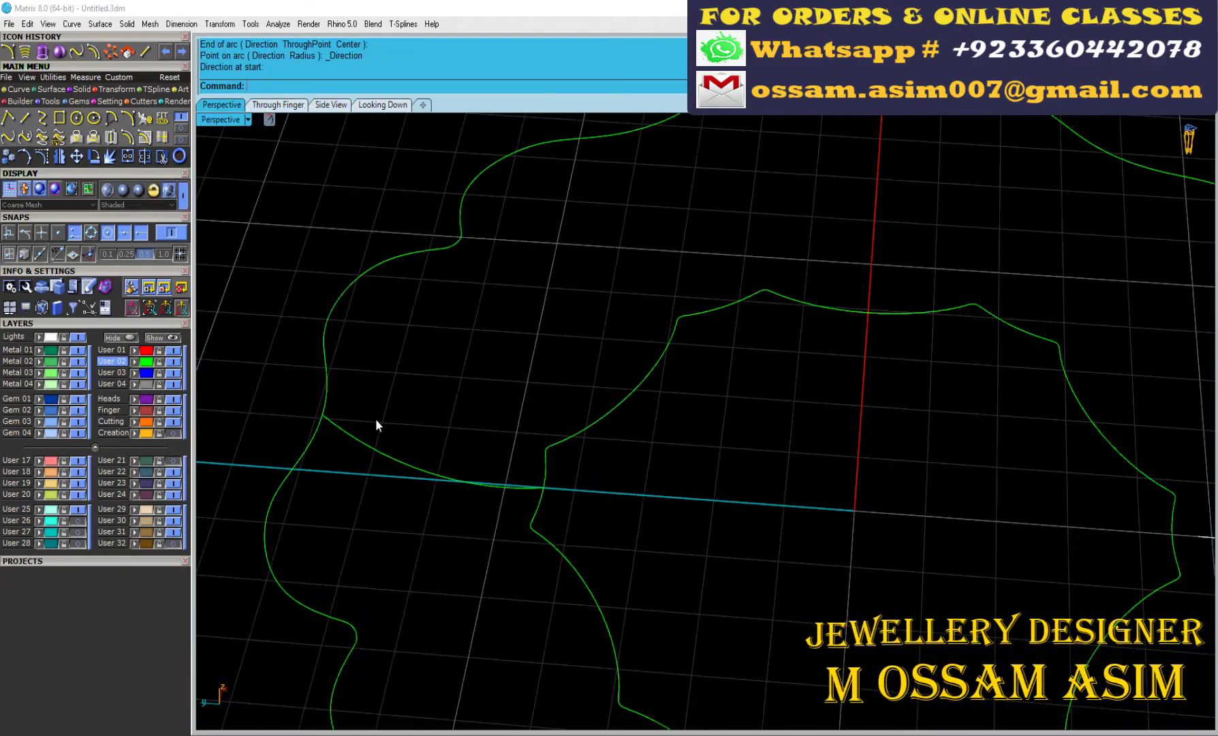
pyautogui.scroll(3, 375, 426)
pyautogui.click(493, 295)
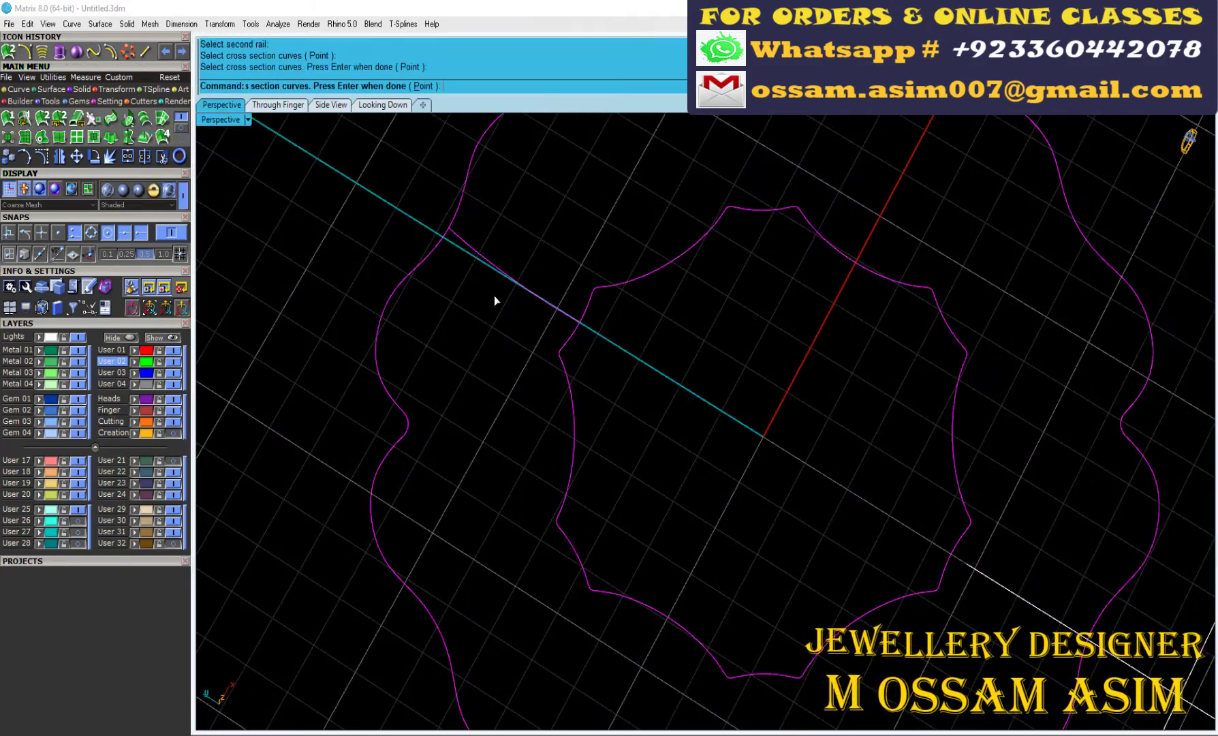
pyautogui.press('Return')
pyautogui.press('Return')
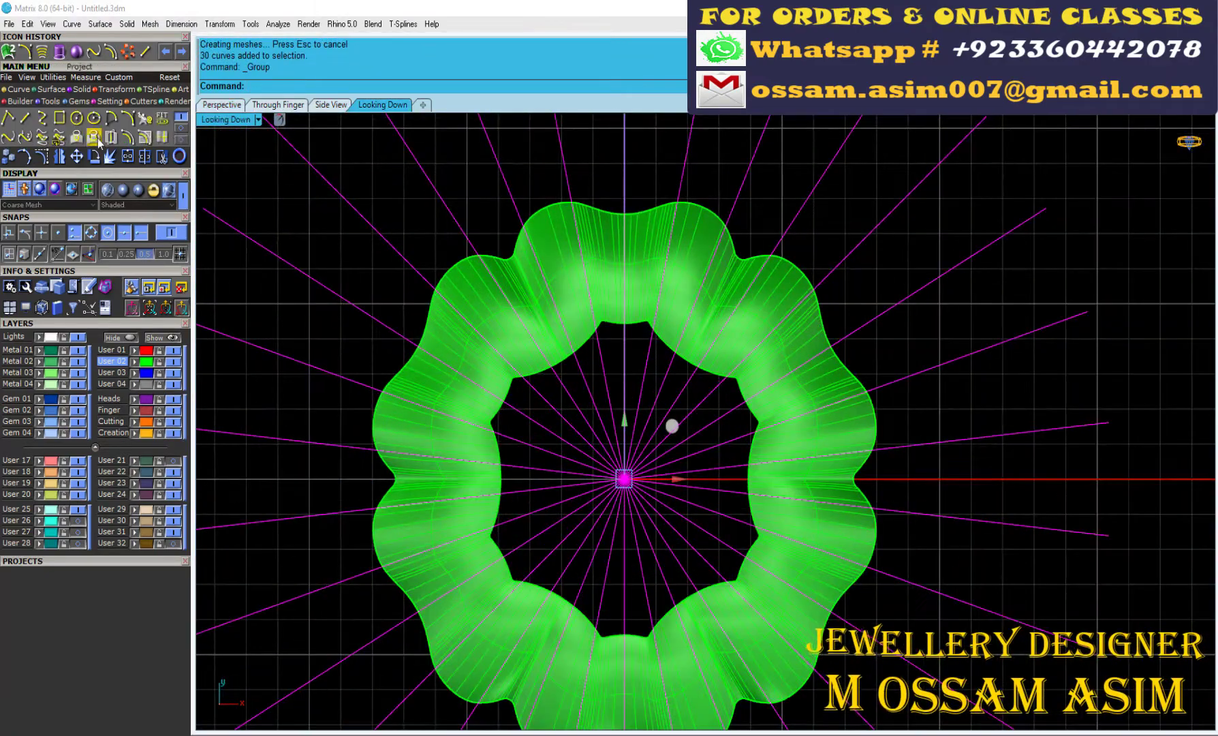
# - Project the 30 radial lines onto the band surface and select the projected curves
pyautogui.click(76, 139)
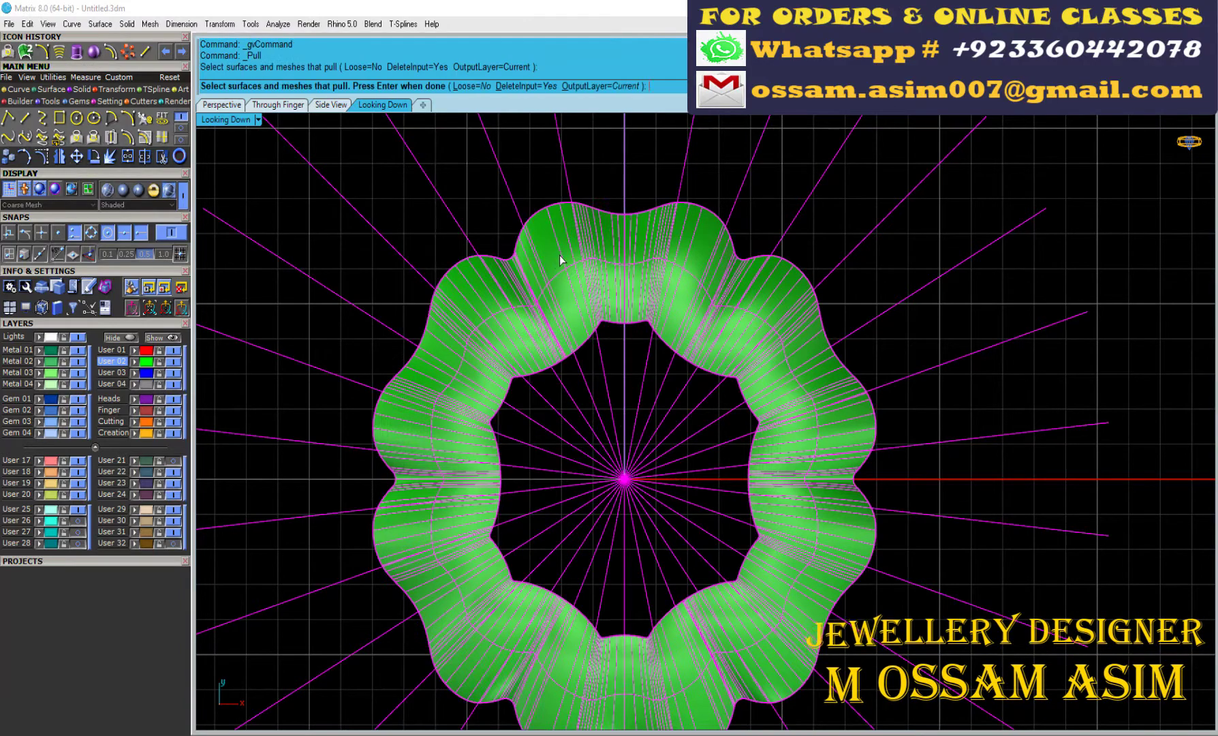
pyautogui.hotkey('ctrl', 'z')
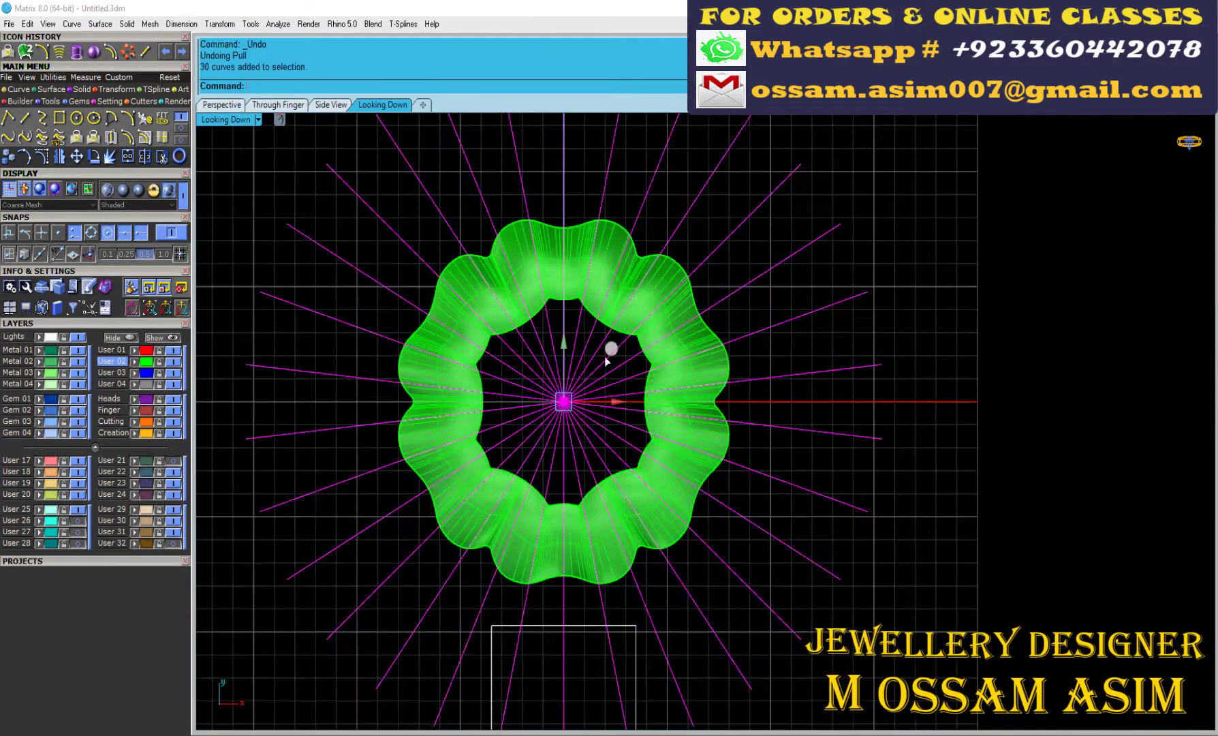
pyautogui.click(498, 276)
pyautogui.press('Return')
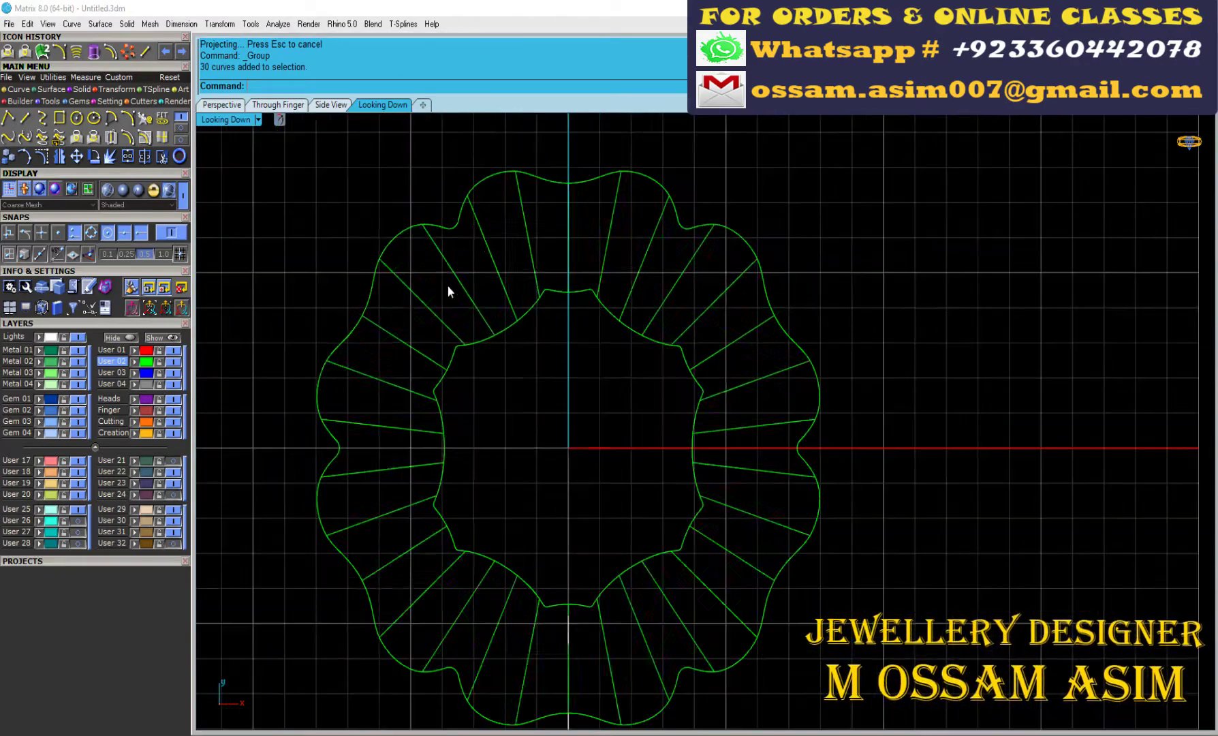
pyautogui.click(448, 291)
pyautogui.click(222, 104)
pyautogui.write('.35')
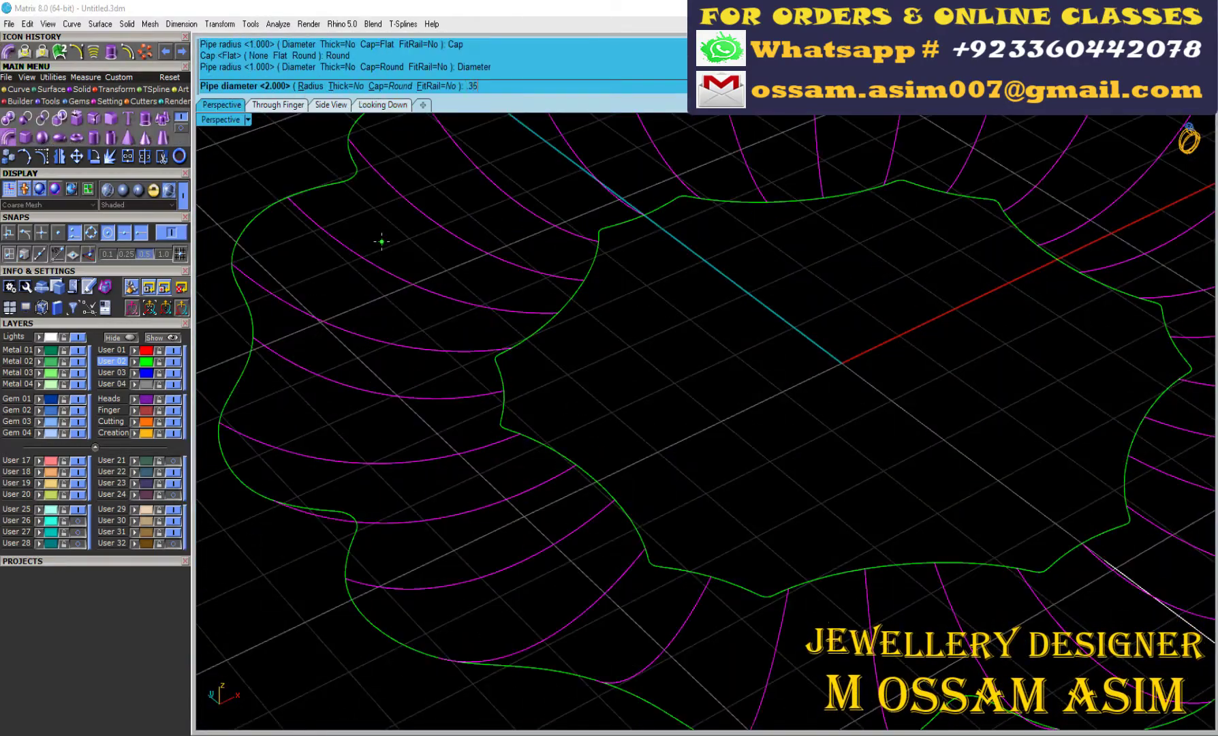
# - Pipe the projected spokes at 0.35 diameter and the inner outline as a closed 0.4 pipe
pyautogui.press('Return')
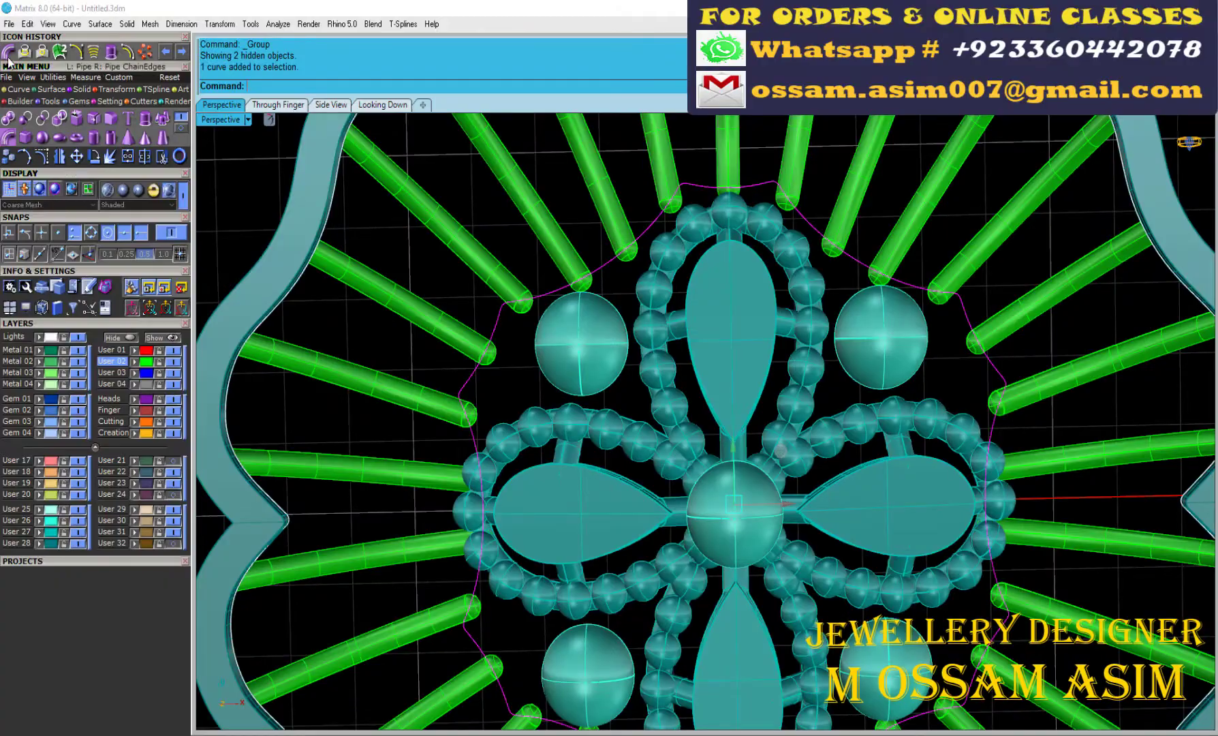
pyautogui.write('.4')
pyautogui.press('Return')
pyautogui.press('Return')
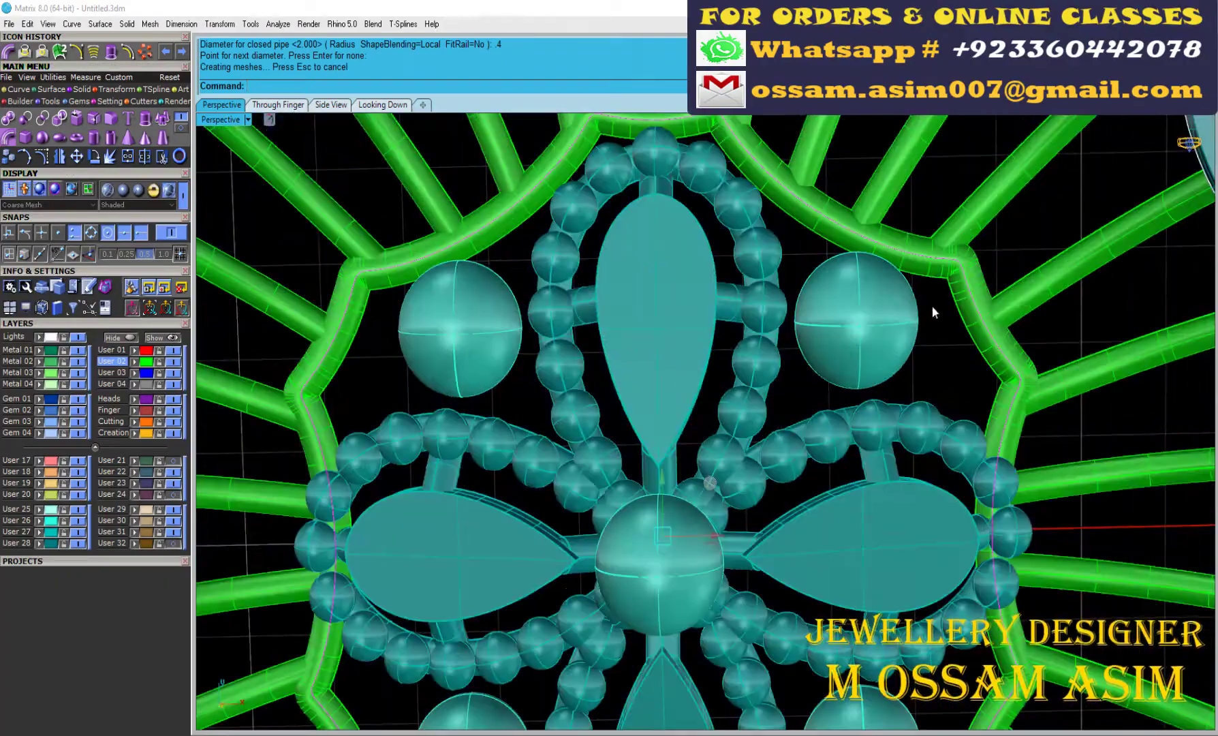
# - Select the reshown flower centre gems and beads and inspect them from several angles
pyautogui.moveTo(931, 306); pyautogui.dragTo(435, 592)
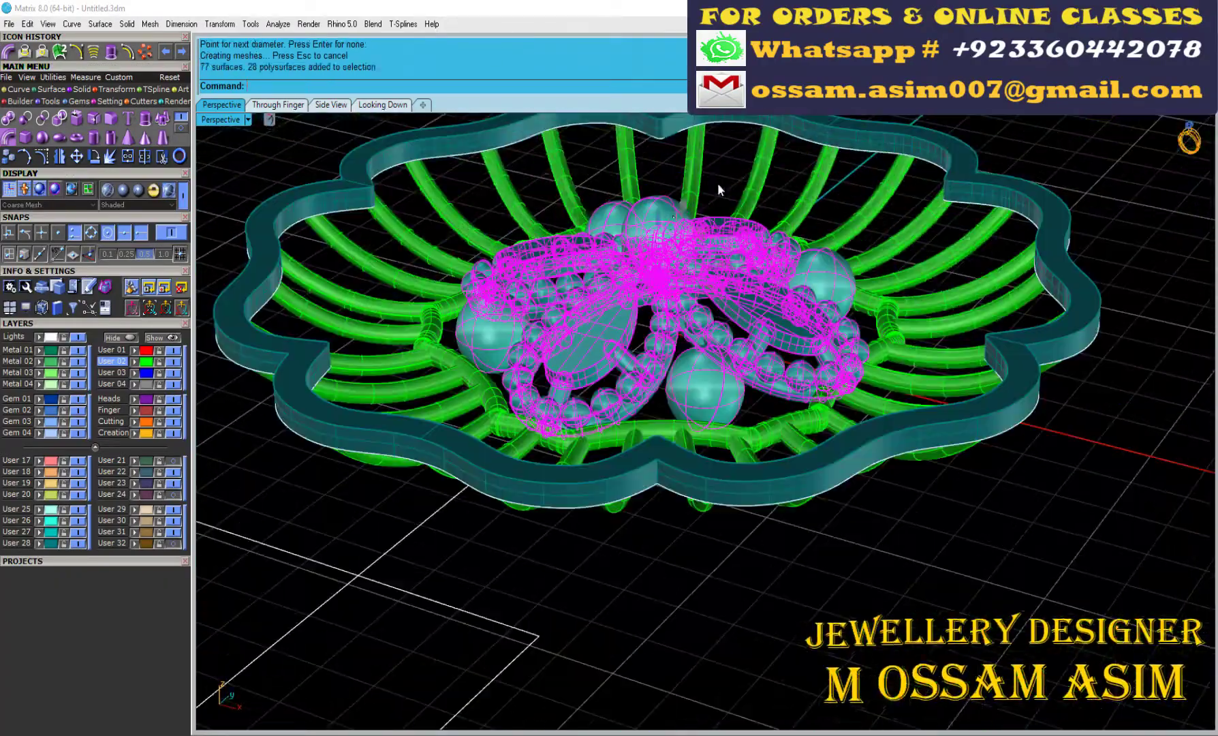
pyautogui.moveTo(718, 182); pyautogui.dragTo(657, 210, button='right')
pyautogui.scroll(5, 809, 312)
pyautogui.scroll(3, 875, 574)
pyautogui.moveTo(875, 574); pyautogui.dragTo(696, 506, button='right')
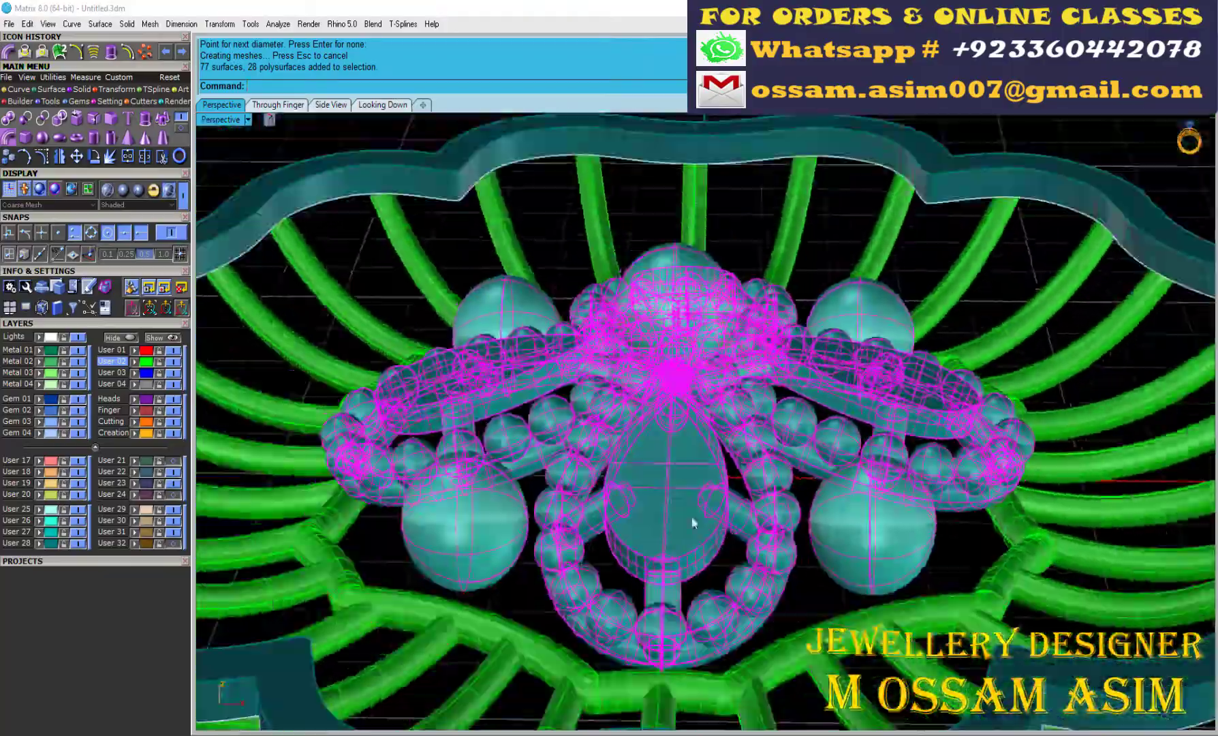
pyautogui.scroll(3, 640, 539)
pyautogui.moveTo(640, 539); pyautogui.dragTo(544, 597, button='right')
pyautogui.scroll(-3, 543, 597)
pyautogui.scroll(-2, 543, 598)
pyautogui.scroll(3, 586, 599)
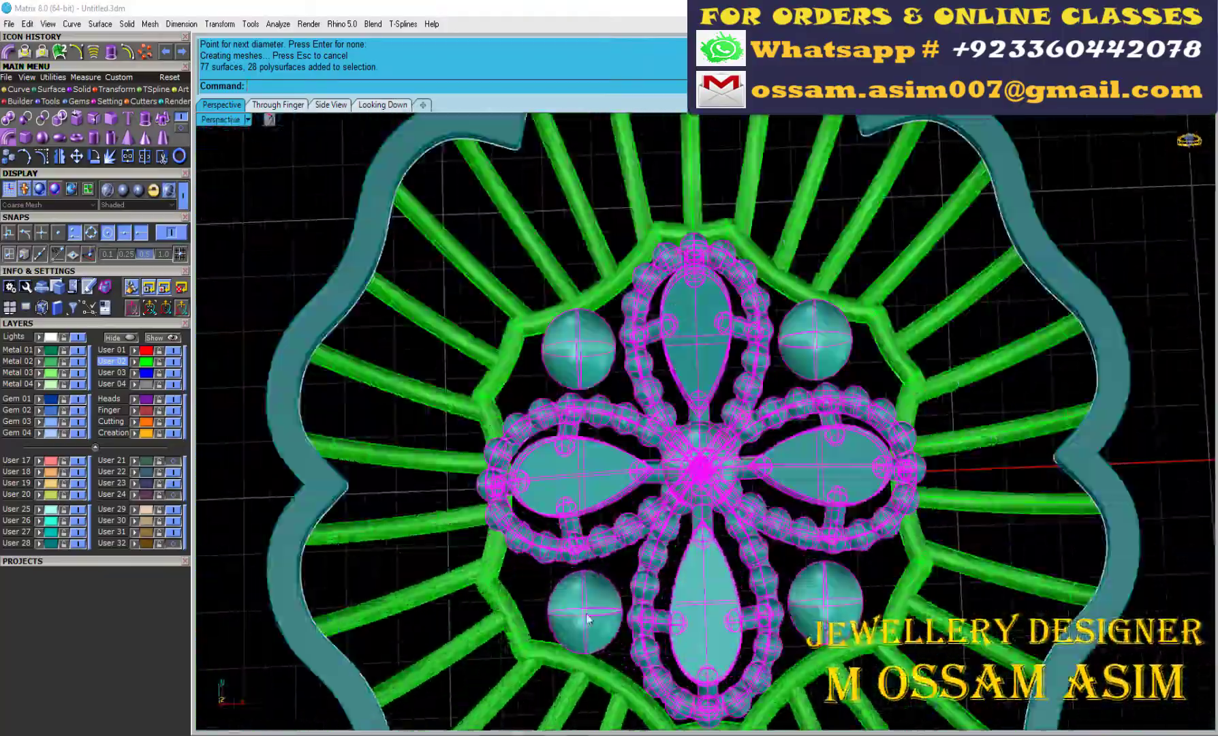
pyautogui.scroll(2, 591, 530)
pyautogui.scroll(-3, 592, 530)
pyautogui.moveTo(600, 550)
pyautogui.mouseDown(button='right')
pyautogui.moveTo(684, 386)
pyautogui.moveTo(694, 492)
pyautogui.moveTo(897, 440)
pyautogui.moveTo(657, 440)
pyautogui.moveTo(670, 564)
pyautogui.mouseUp(button='right')
pyautogui.press('Escape')
pyautogui.scroll(2, 694, 491)
pyautogui.scroll(5, 695, 491)
pyautogui.scroll(-5, 898, 440)
pyautogui.scroll(3, 657, 440)
pyautogui.scroll(-4, 657, 440)
pyautogui.scroll(4, 657, 440)
pyautogui.scroll(3, 671, 564)
# - Copy a small connecting post and paste a duplicate
pyautogui.click(788, 449)
pyautogui.moveTo(789, 450)
pyautogui.mouseDown(button='right')
pyautogui.moveTo(860, 359)
pyautogui.moveTo(886, 214)
pyautogui.mouseUp(button='right')
pyautogui.hotkey('ctrl', 'c')
pyautogui.hotkey('ctrl', 'v')
pyautogui.scroll(2, 910, 247)
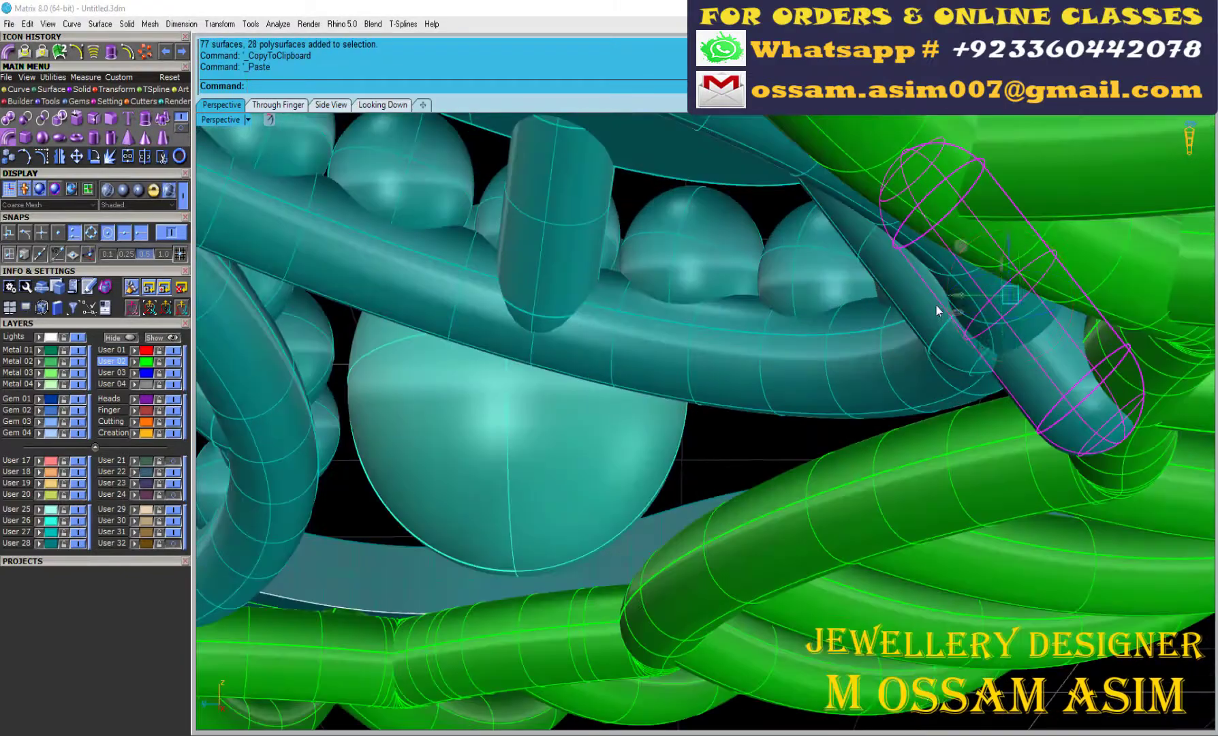
pyautogui.moveTo(989, 371)
pyautogui.mouseDown(button='right')
pyautogui.moveTo(924, 190)
pyautogui.moveTo(960, 224)
pyautogui.mouseUp(button='right')
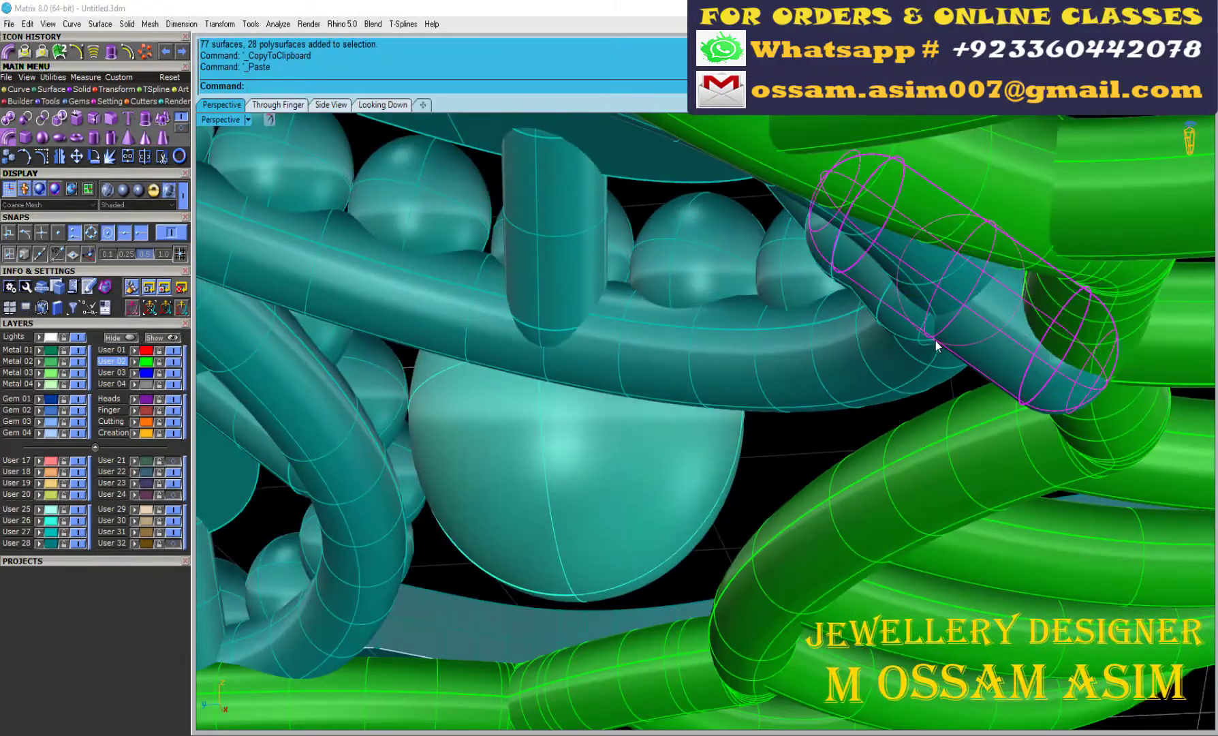
# - Stretch the pasted rod in one direction with Scale1D into a post
pyautogui.scroll(3, 935, 341)
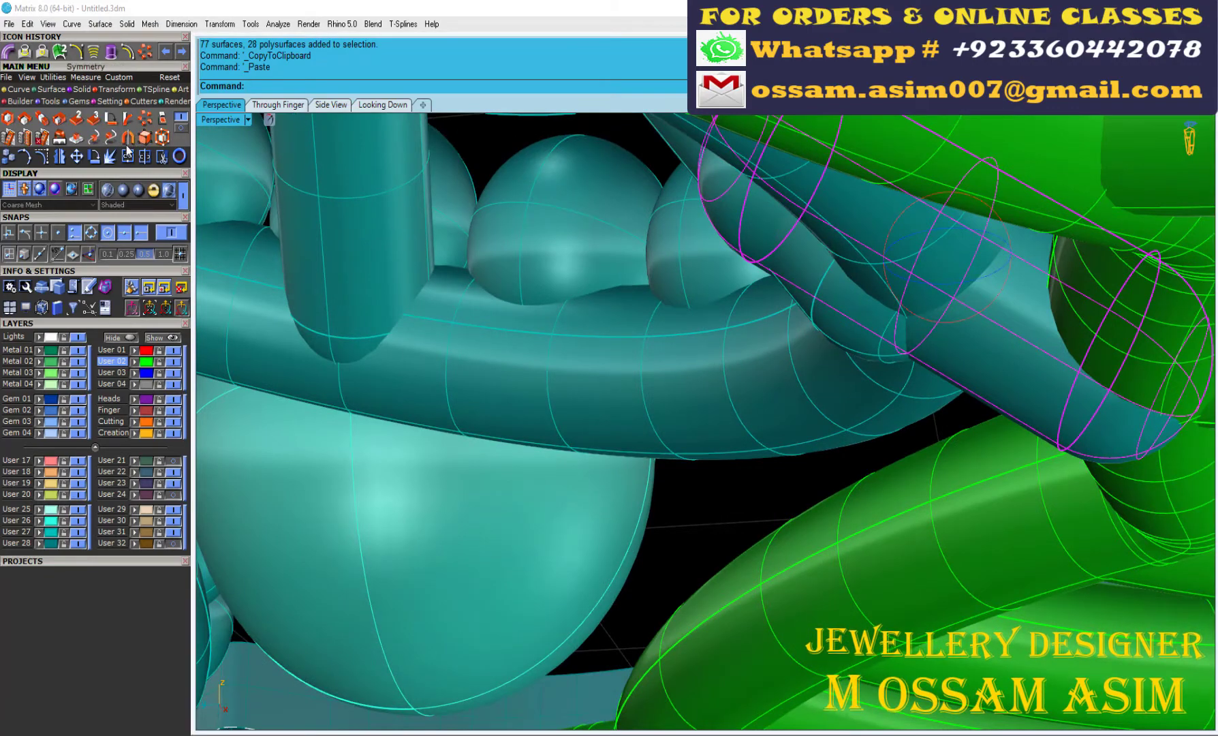
pyautogui.click(42, 119)
pyautogui.click(702, 201)
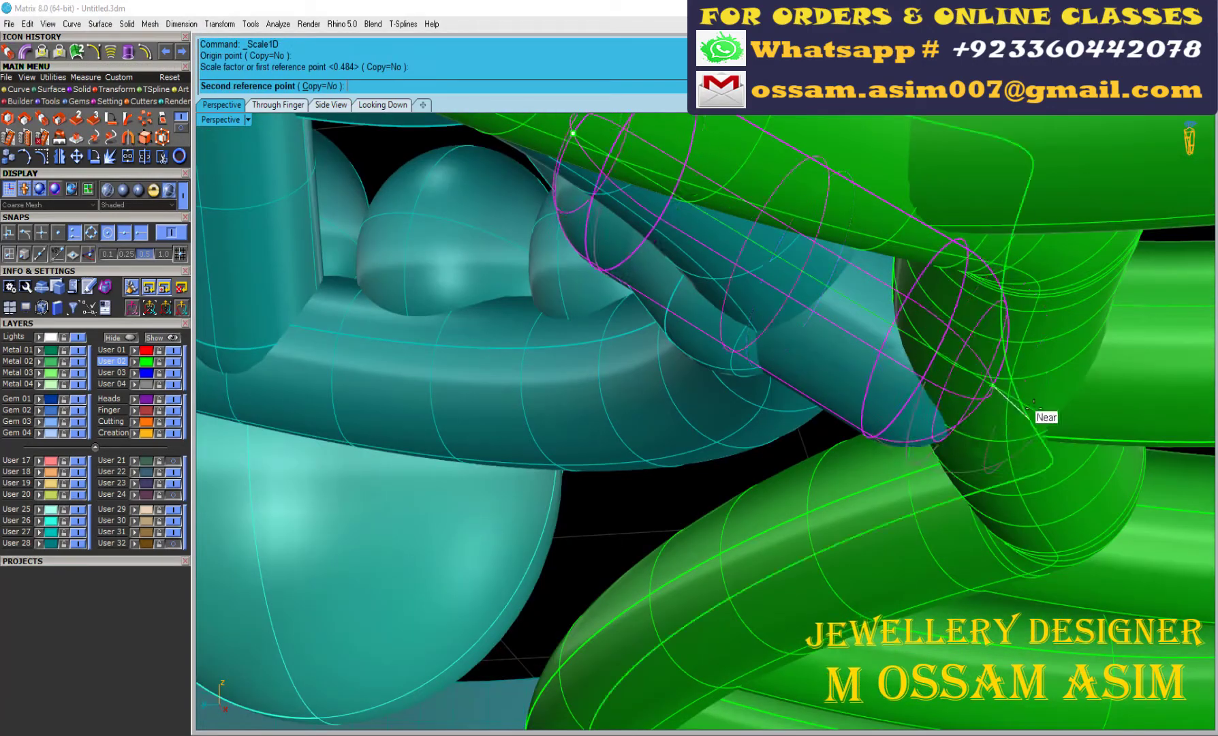
pyautogui.moveTo(620, 256); pyautogui.dragTo(553, 208, button='right')
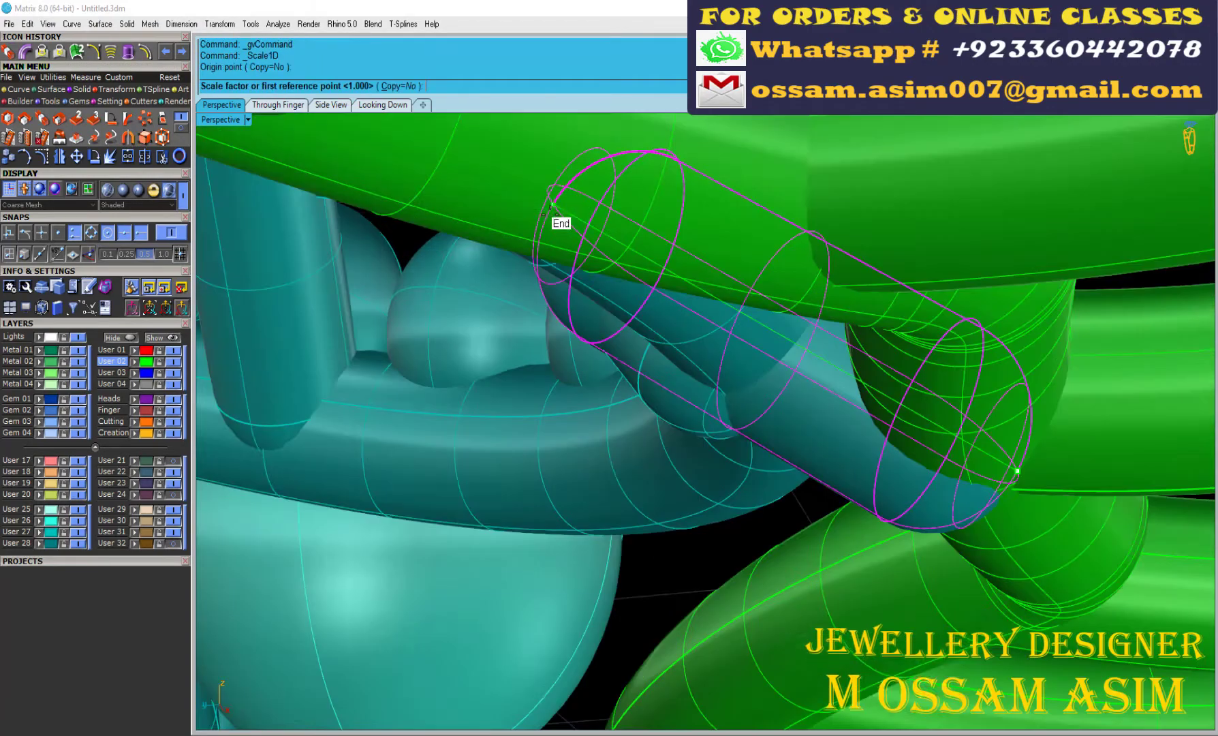
pyautogui.moveTo(643, 252); pyautogui.dragTo(721, 351, button='right')
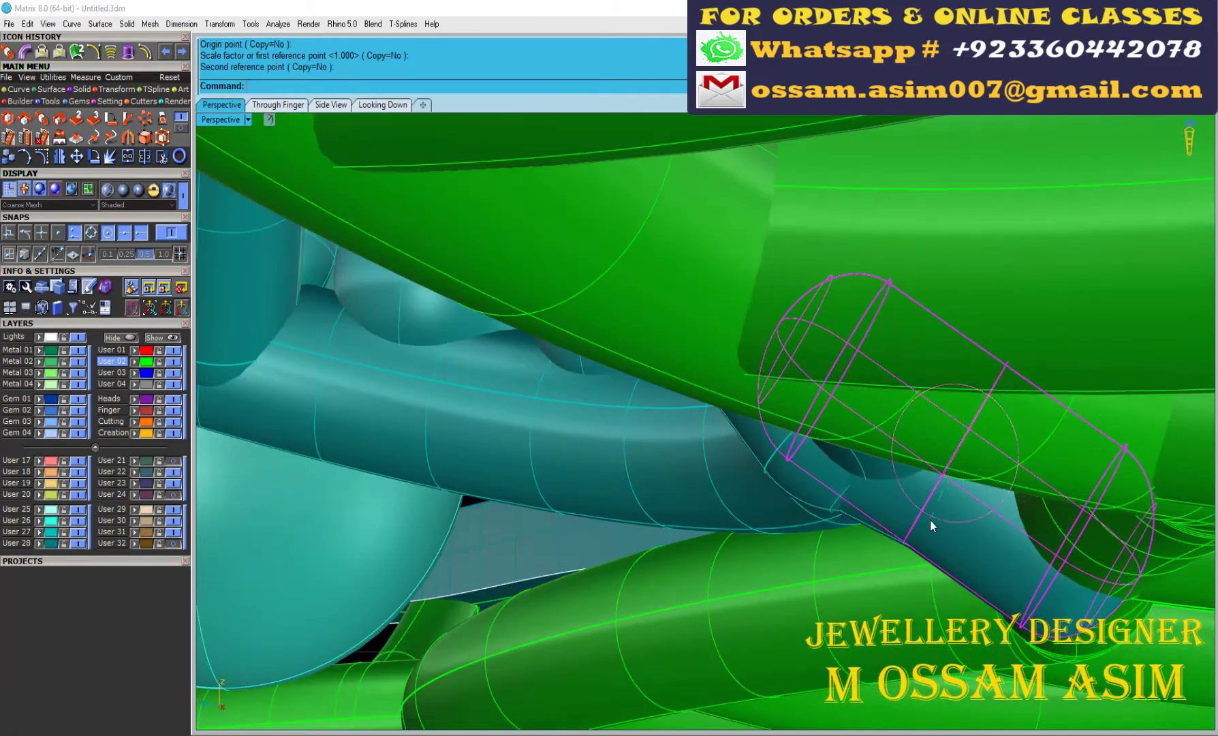
pyautogui.press('F4')
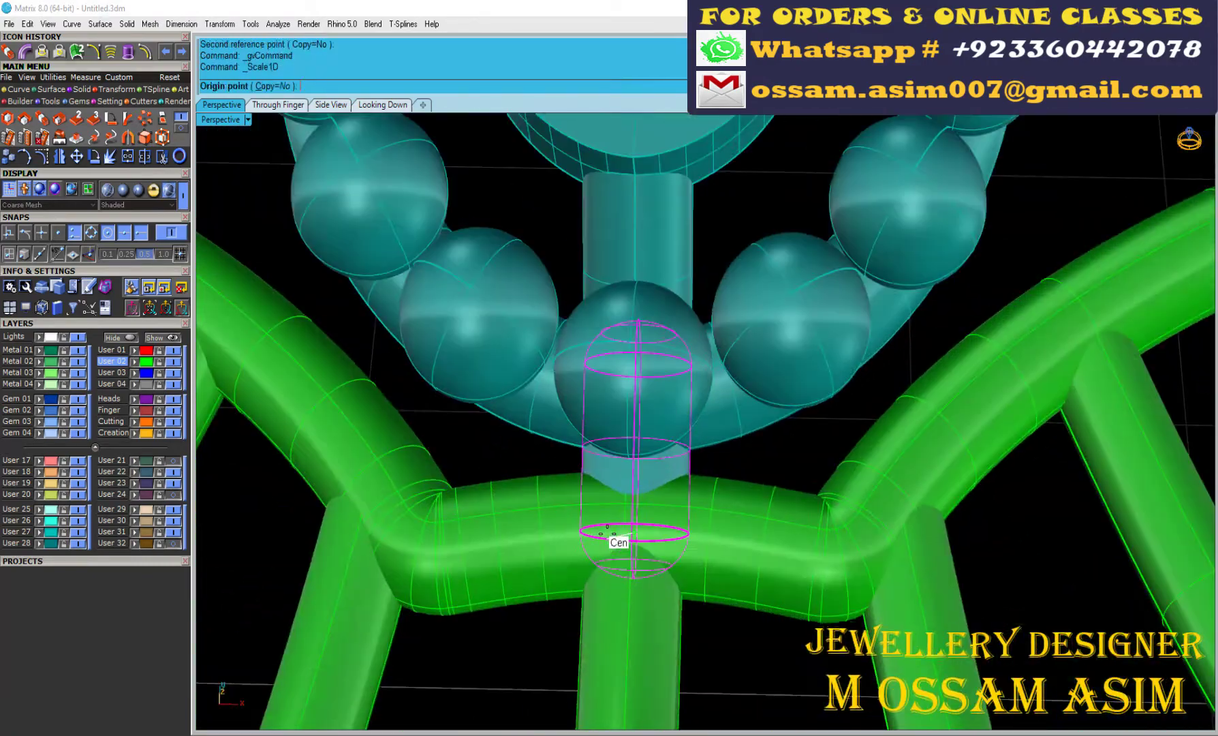
pyautogui.press('Escape')
# - Mirror the connector post from start point 0 to create a matching copy
pyautogui.write('0')
pyautogui.press('Return')
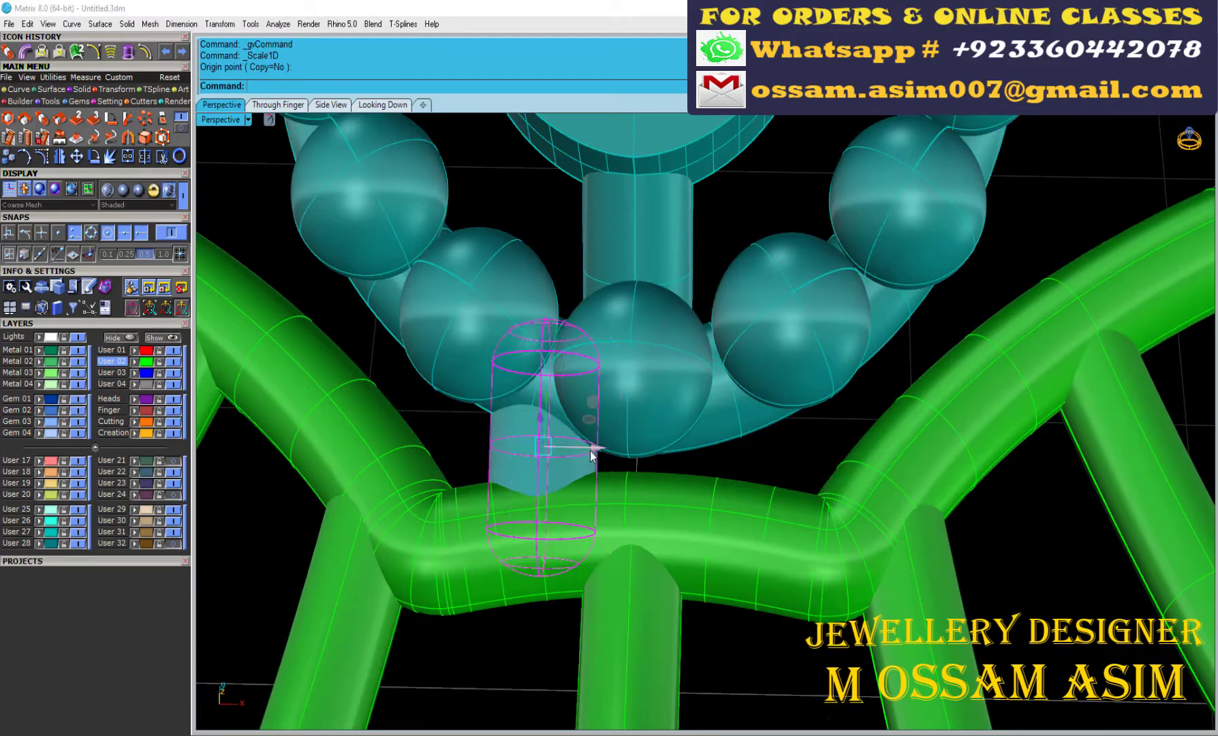
pyautogui.scroll(-3, 632, 422)
pyautogui.click(692, 340)
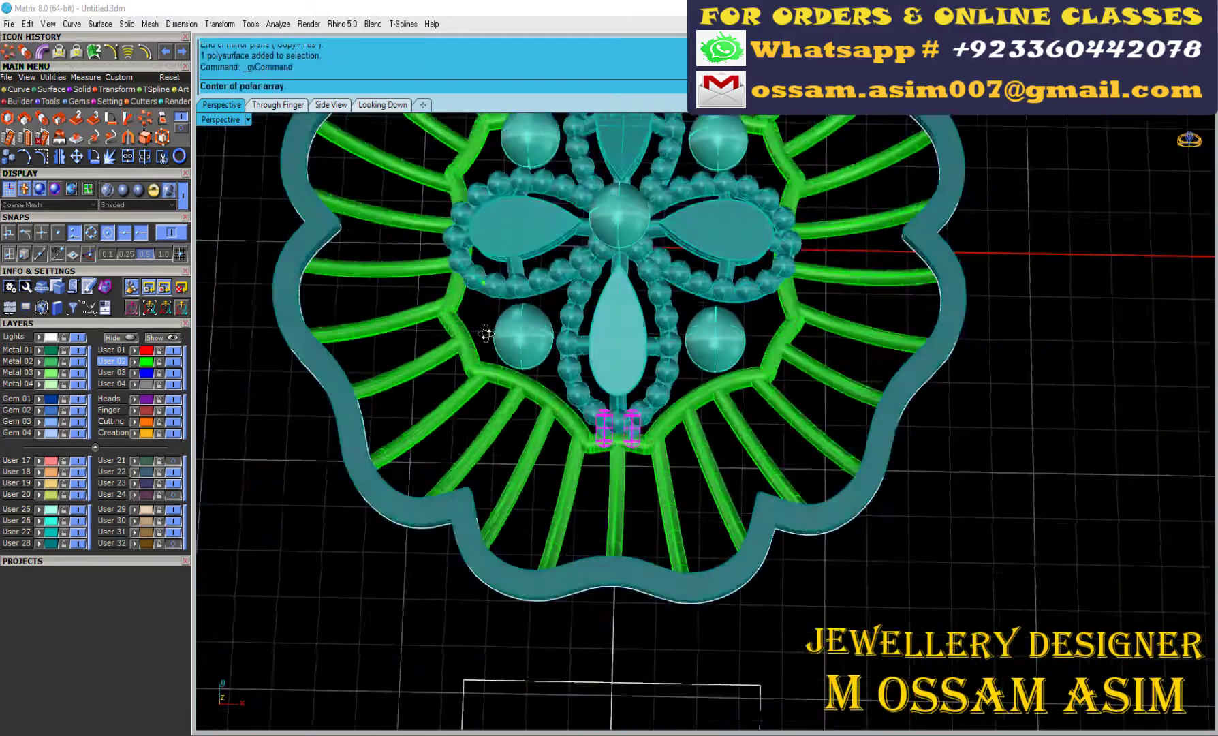
# - Start a 2-item array and place a rotated copy of the post, keeping the original
pyautogui.write('2')
pyautogui.press('Return')
pyautogui.press('Return')
pyautogui.press('Return')
pyautogui.scroll(5, 515, 258)
pyautogui.moveTo(516, 259)
pyautogui.mouseDown(button='right')
pyautogui.moveTo(782, 552)
pyautogui.moveTo(842, 478)
pyautogui.moveTo(825, 454)
pyautogui.moveTo(640, 458)
pyautogui.moveTo(699, 564)
pyautogui.moveTo(628, 523)
pyautogui.moveTo(799, 445)
pyautogui.moveTo(777, 464)
pyautogui.mouseUp(button='right')
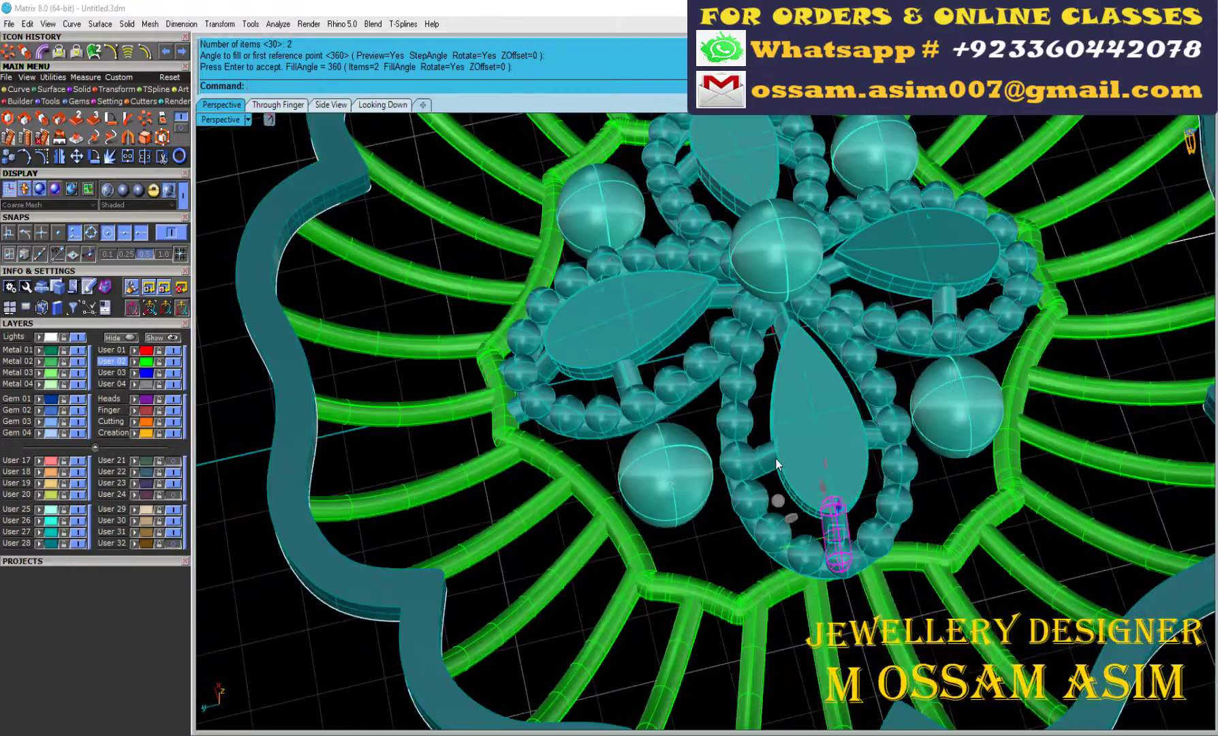
pyautogui.click(398, 86)
pyautogui.click(481, 331)
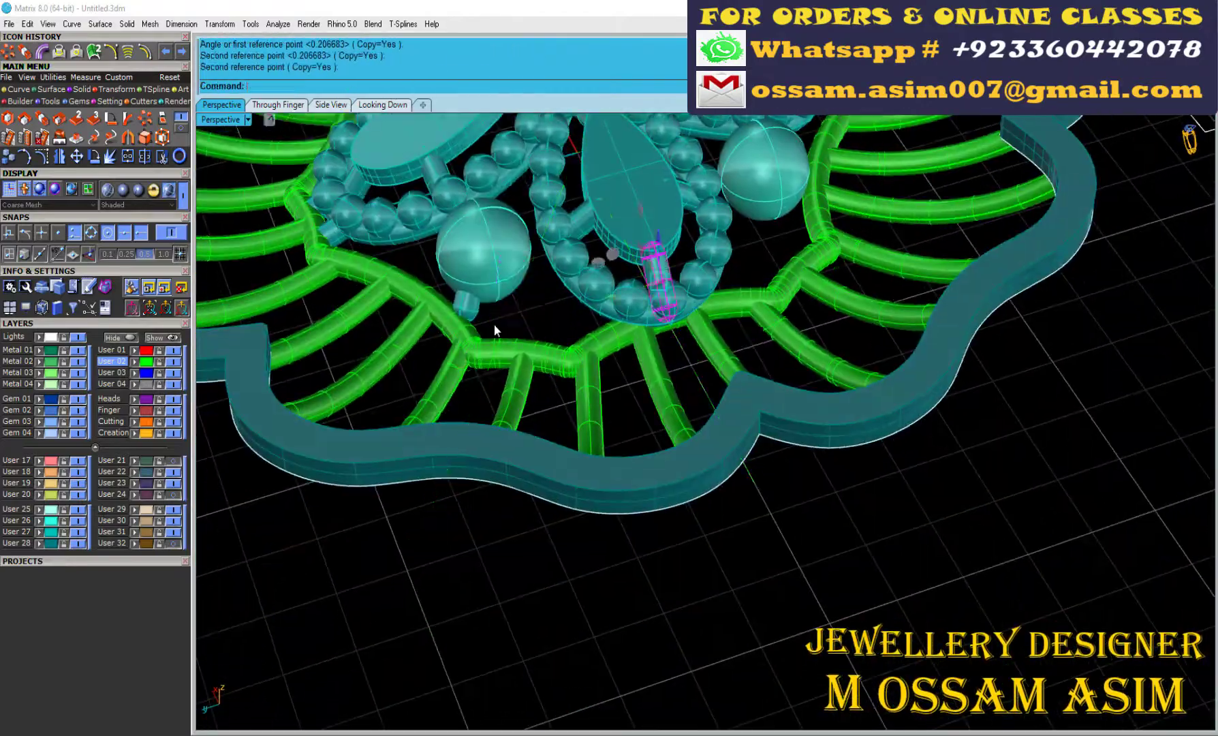
# - Set a mirror plane on the sphere in Top view to copy the post
pyautogui.moveTo(494, 324)
pyautogui.mouseDown(button='right')
pyautogui.moveTo(491, 163)
pyautogui.moveTo(577, 288)
pyautogui.moveTo(558, 293)
pyautogui.mouseUp(button='right')
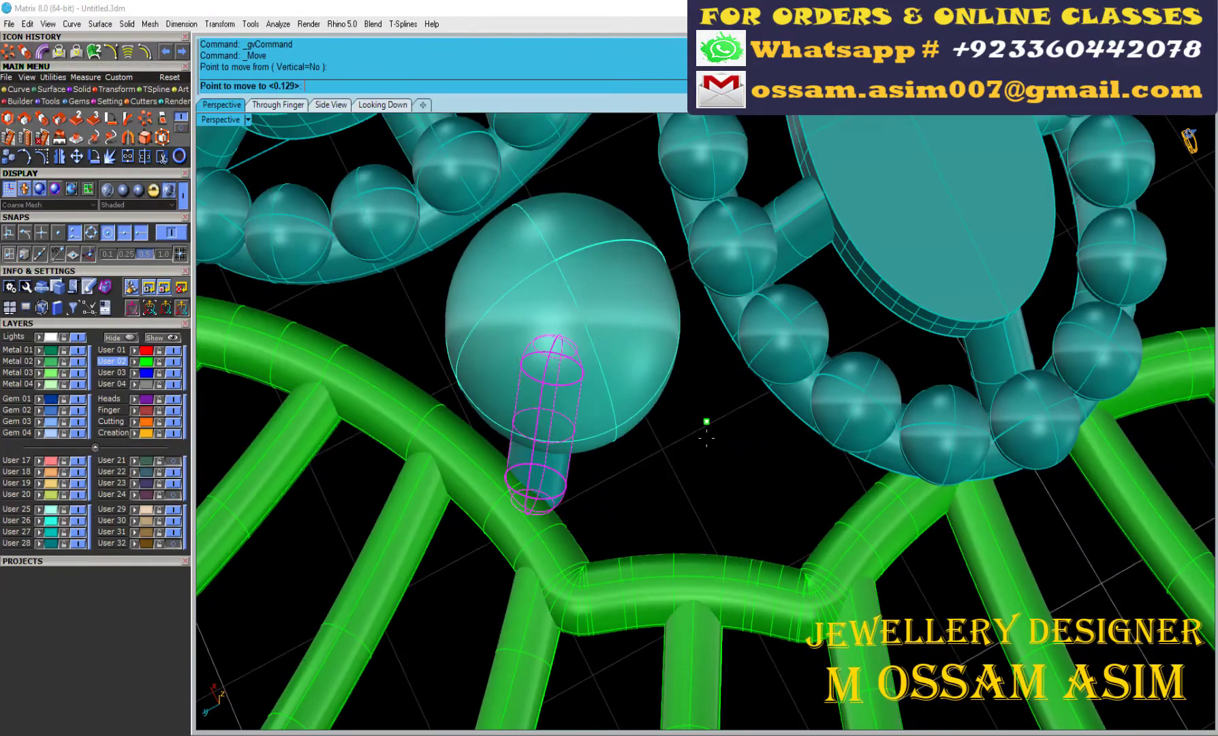
pyautogui.moveTo(709, 470); pyautogui.dragTo(579, 487, button='right')
pyautogui.scroll(3, 572, 490)
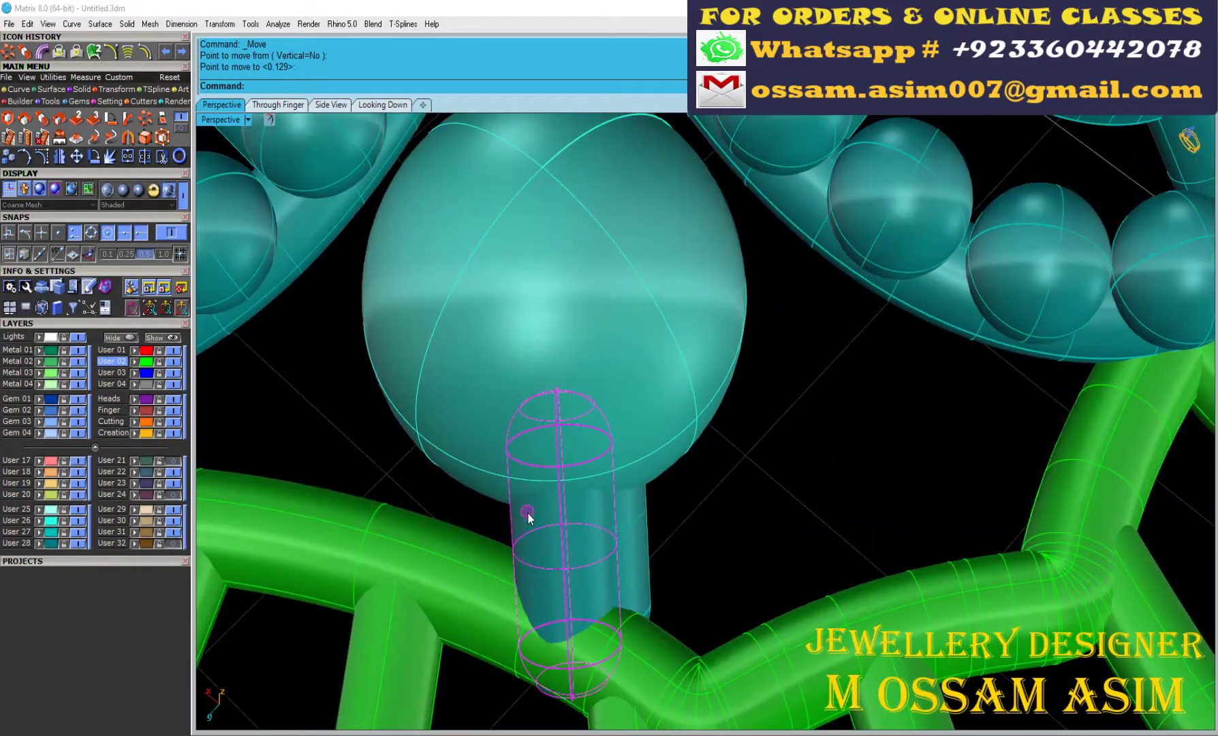
pyautogui.scroll(-3, 528, 518)
pyautogui.click(552, 336)
pyautogui.click(382, 104)
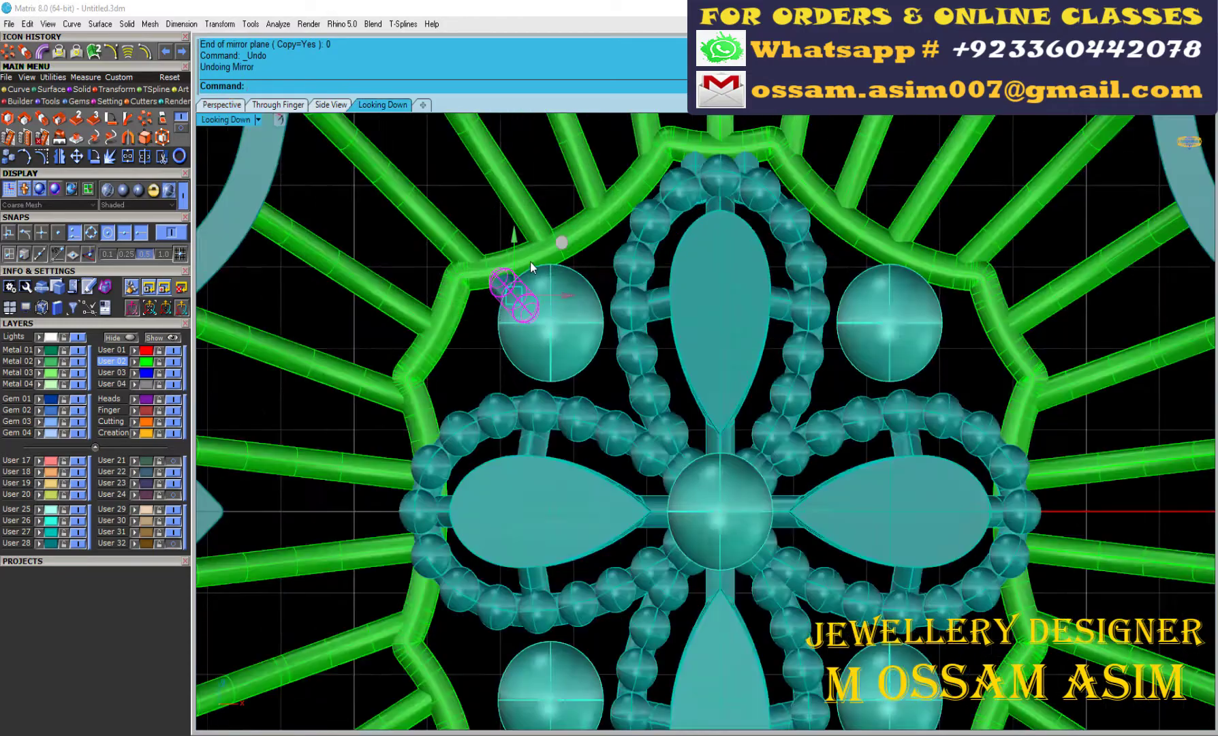
pyautogui.scroll(3, 534, 291)
pyautogui.press('Return')
pyautogui.click(534, 291)
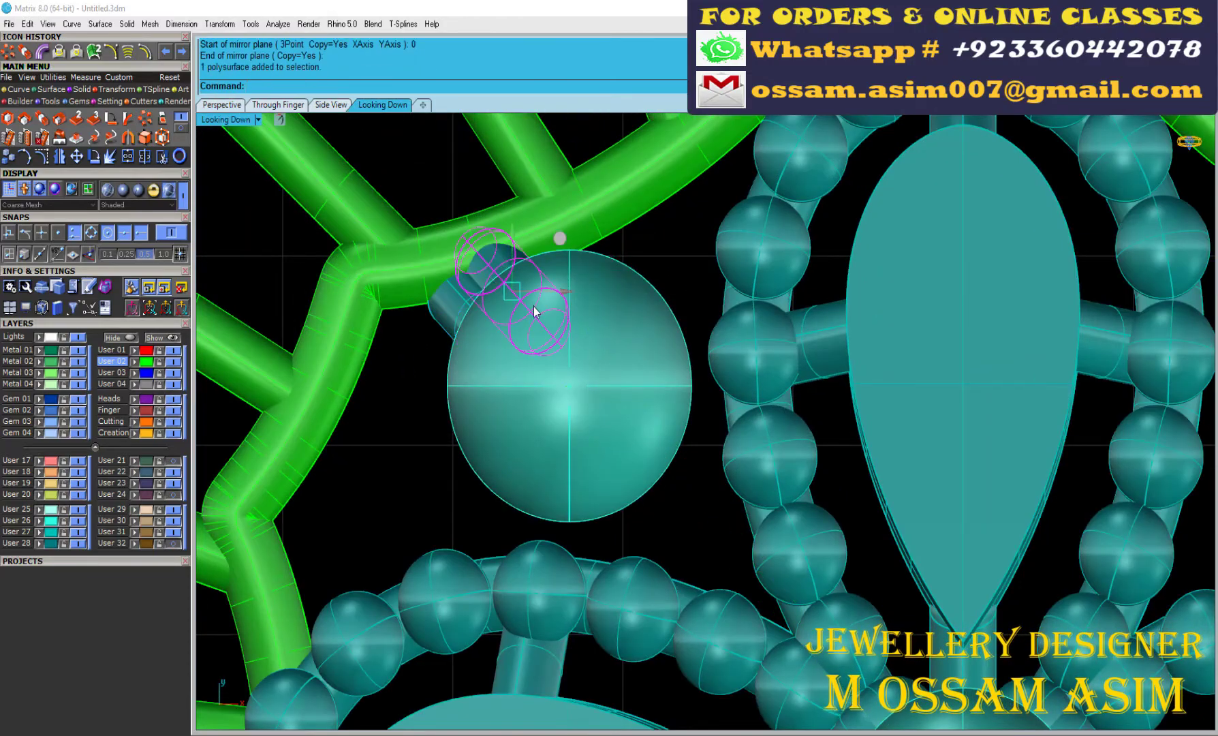
# - Rotate the post around the sphere, redoing it with the centre at the capsule top
pyautogui.click(545, 155)
pyautogui.scroll(-5, 517, 271)
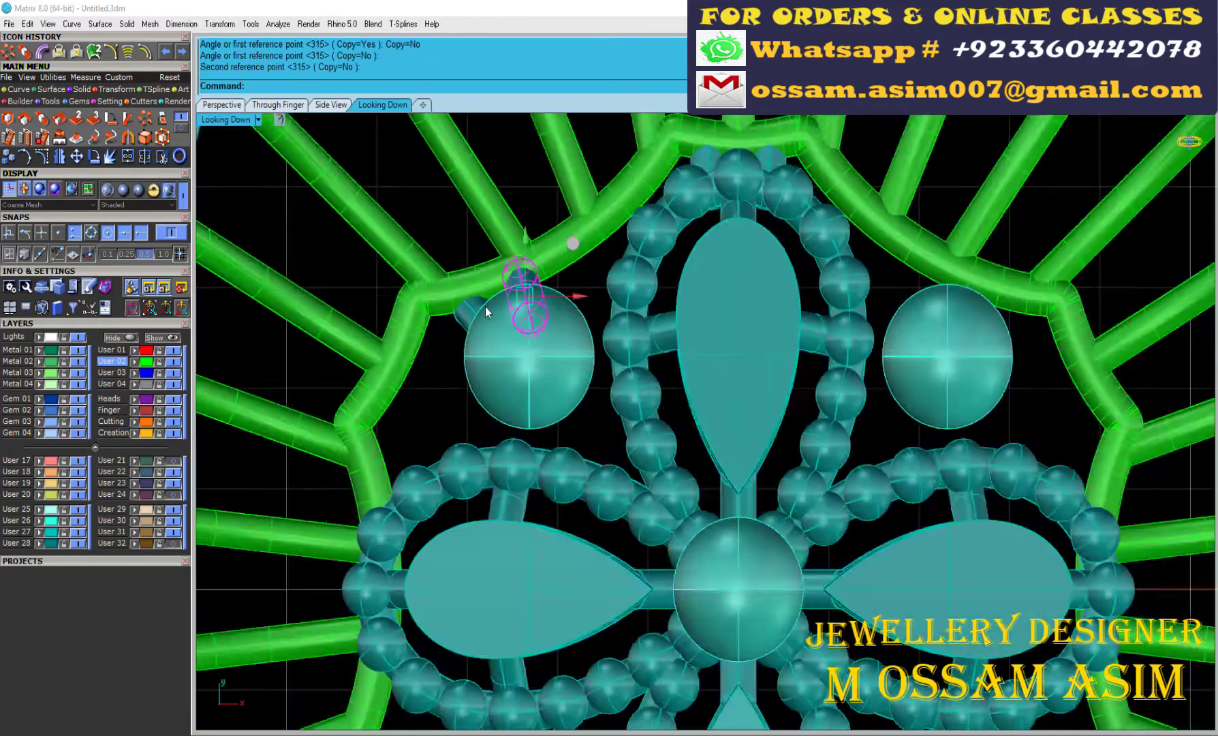
pyautogui.hotkey('ctrl', 'z')
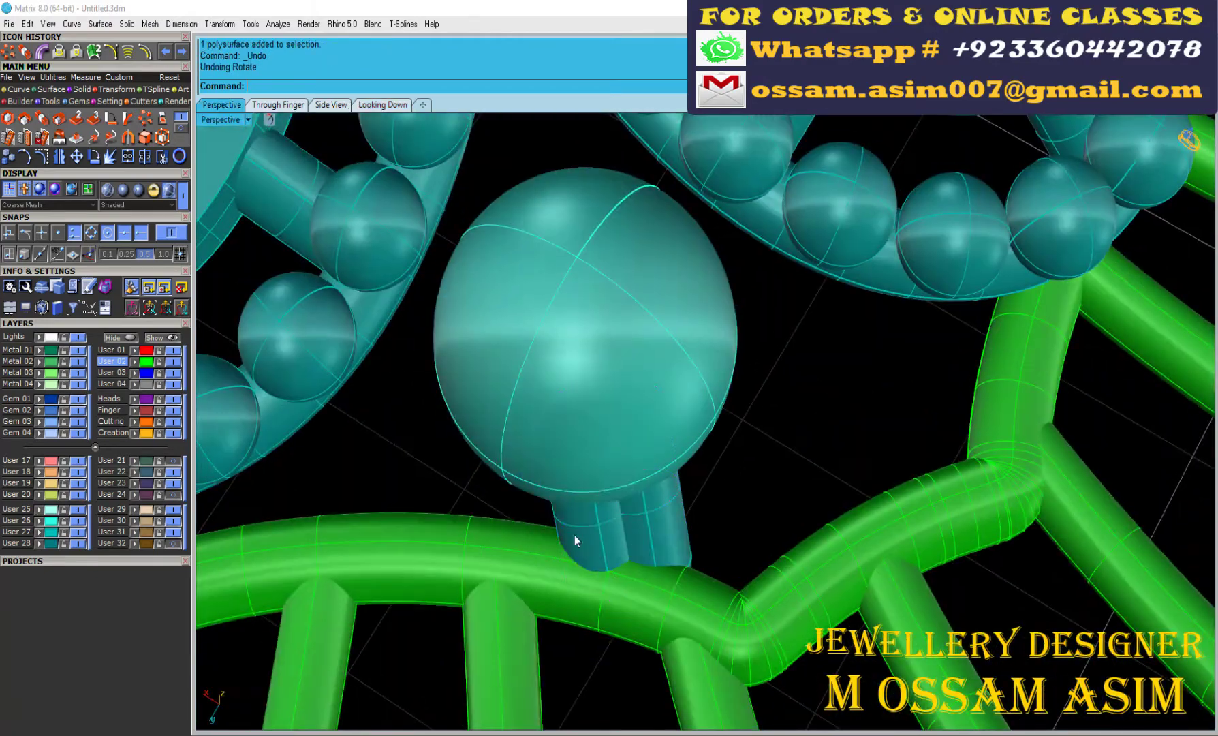
pyautogui.click(573, 386)
pyautogui.scroll(-3, 573, 386)
pyautogui.click(501, 578)
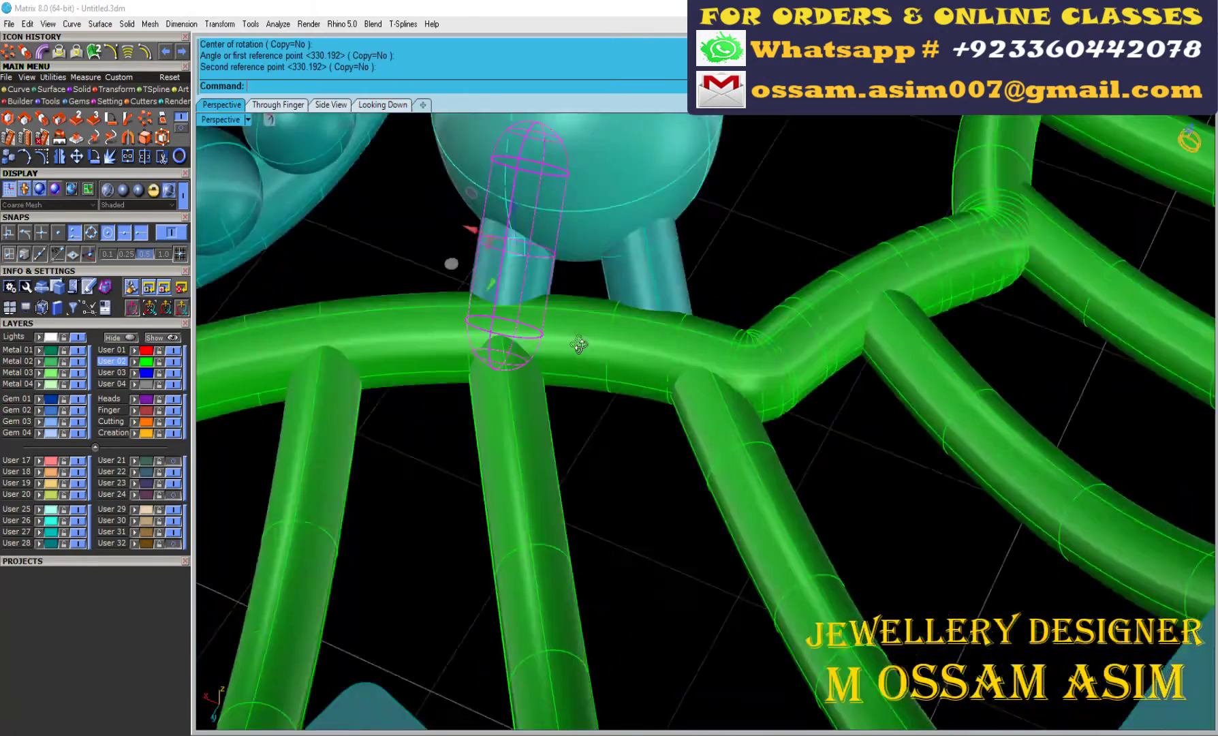
pyautogui.scroll(5, 669, 289)
# - Select and copy the capsule post beside the sphere
pyautogui.hotkey('ctrl', 'a')
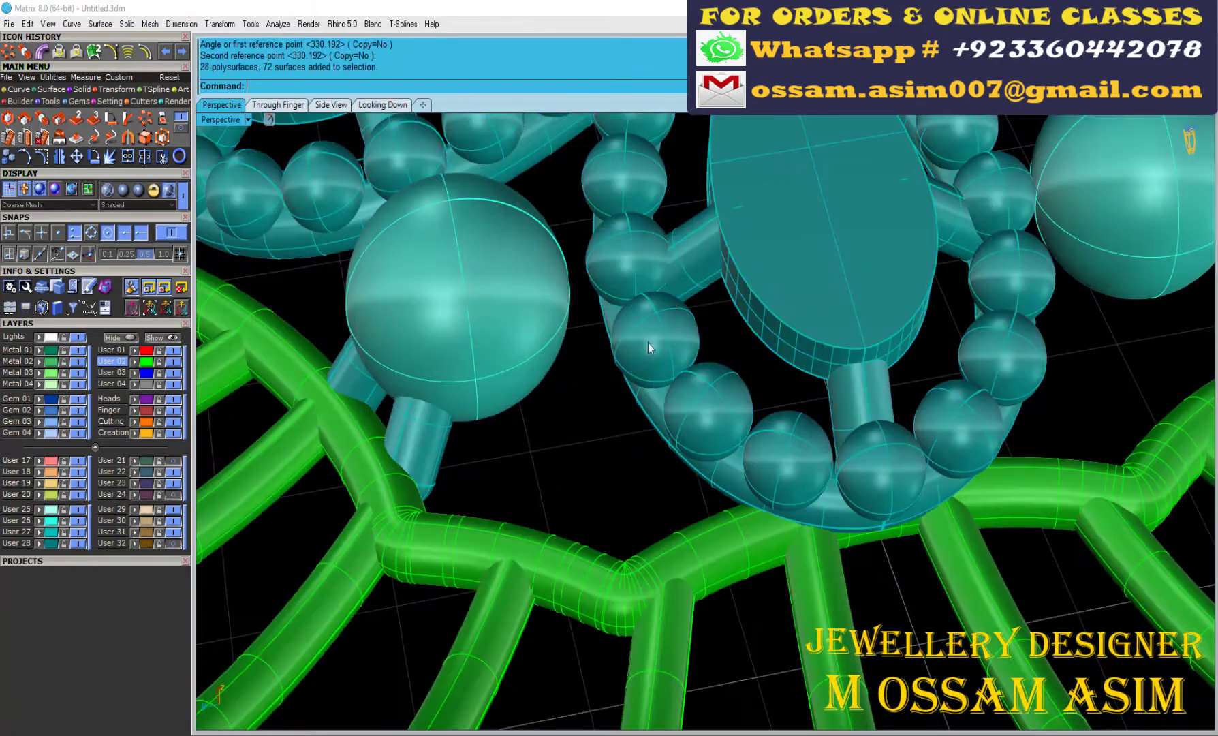
pyautogui.click(729, 332)
pyautogui.hotkey('ctrl', 'c')
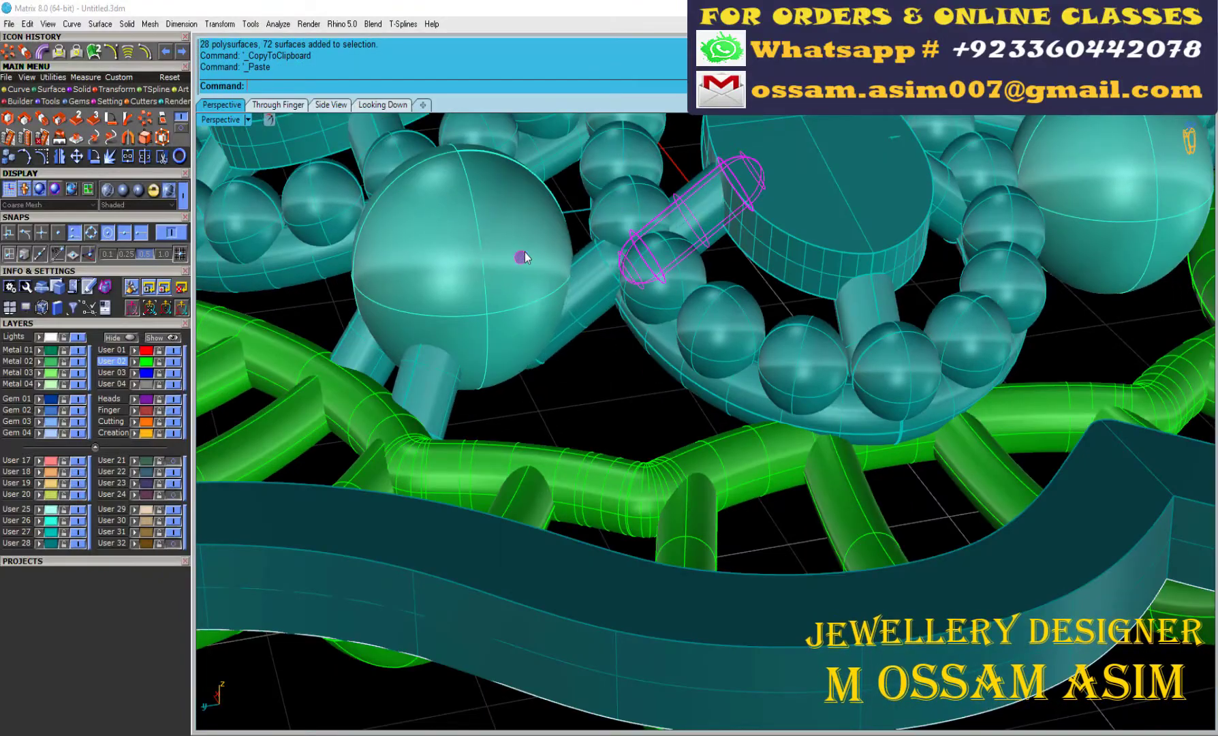
pyautogui.moveTo(524, 256)
pyautogui.mouseDown(button='right')
pyautogui.moveTo(619, 314)
pyautogui.moveTo(544, 299)
pyautogui.mouseUp(button='right')
pyautogui.scroll(3, 542, 250)
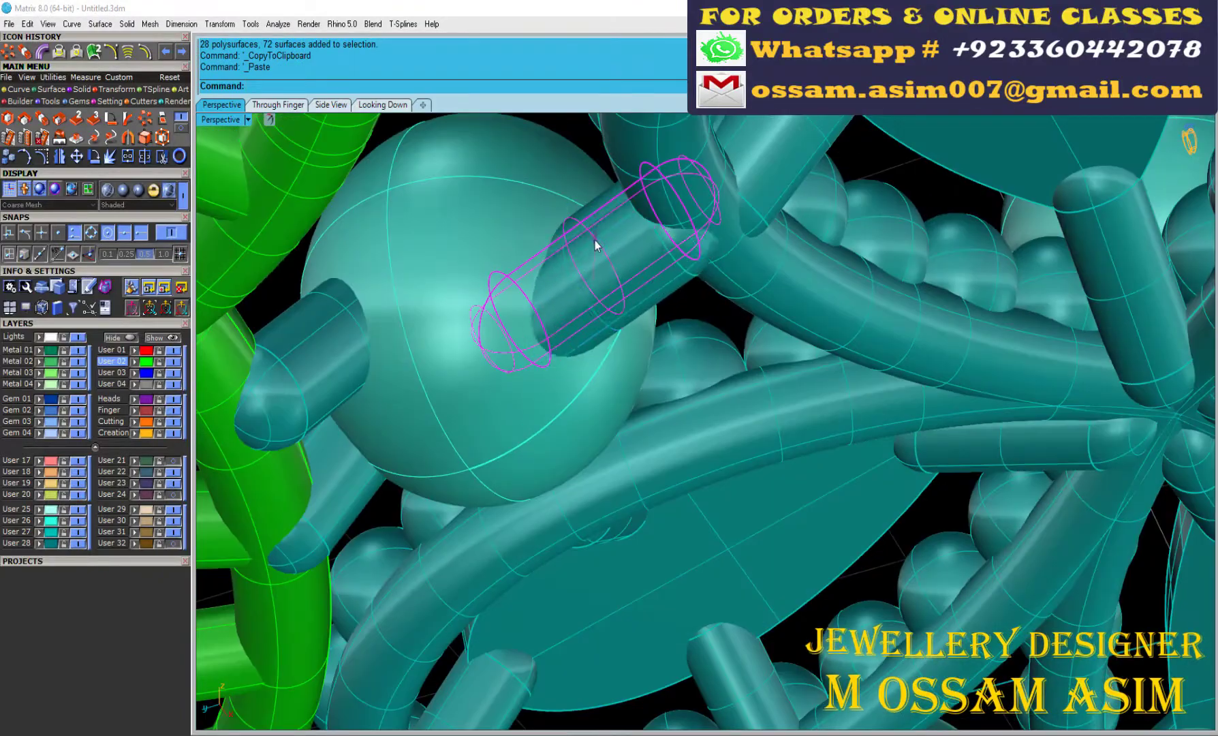
pyautogui.moveTo(594, 245)
pyautogui.mouseDown(button='right')
pyautogui.moveTo(699, 328)
pyautogui.moveTo(645, 316)
pyautogui.moveTo(697, 390)
pyautogui.mouseUp(button='right')
pyautogui.scroll(-3, 834, 443)
pyautogui.scroll(3, 726, 359)
pyautogui.scroll(3, 605, 262)
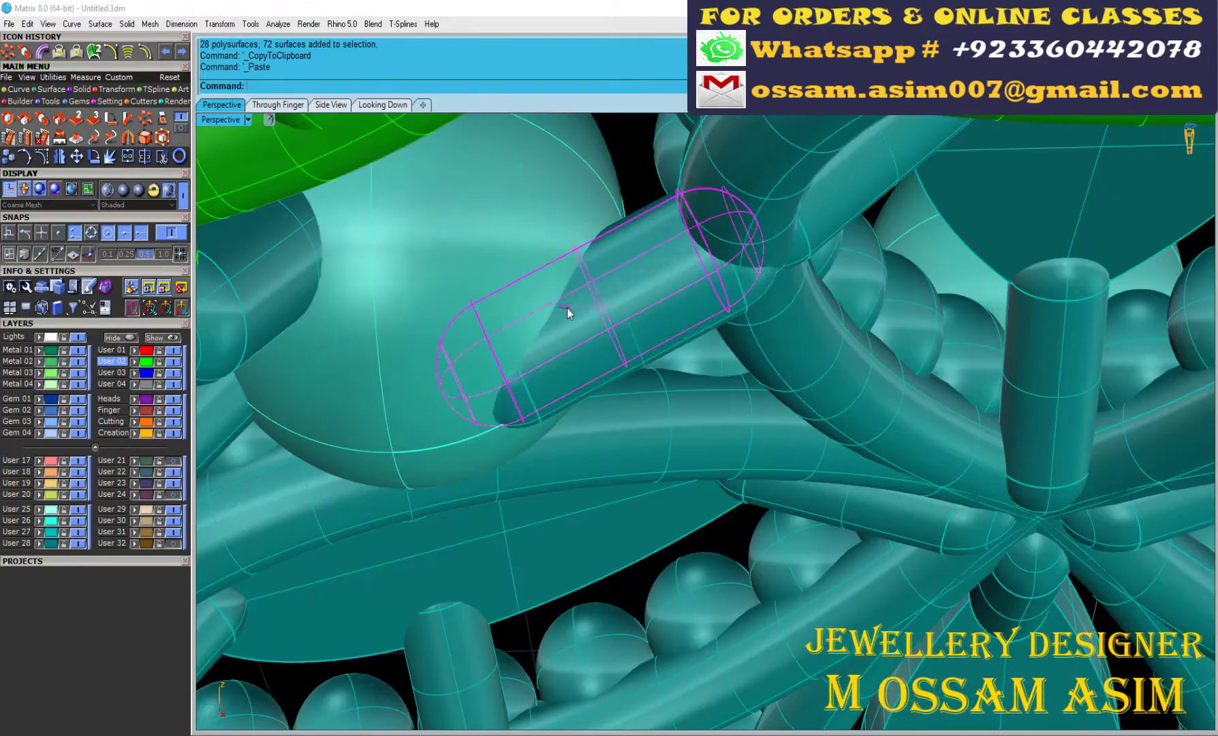
pyautogui.scroll(-3, 611, 506)
# - Mirror the capsule post about 0 and group the four posts
pyautogui.write('0')
pyautogui.press('Return')
pyautogui.scroll(3, 566, 313)
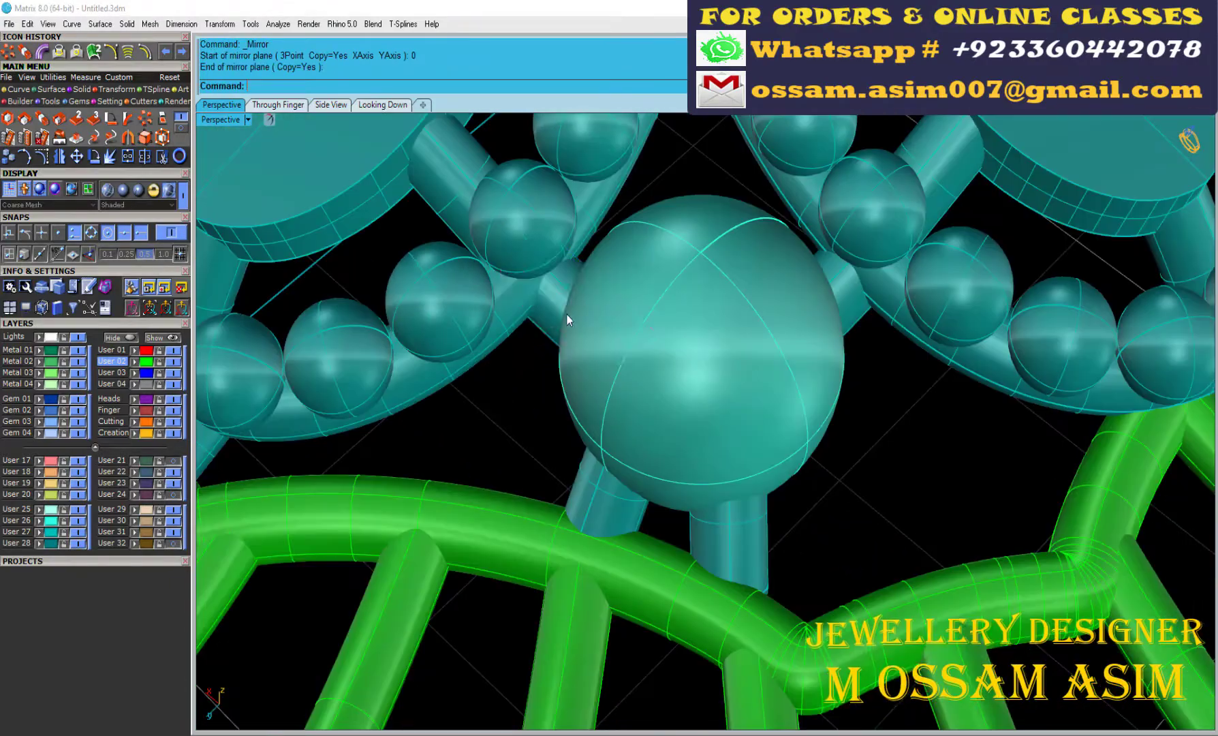
pyautogui.scroll(-5, 828, 363)
pyautogui.hotkey('ctrl', 'g')
# - Polar-array the grouped post cluster about the origin with 2 items
pyautogui.click(145, 119)
pyautogui.scroll(2, 675, 407)
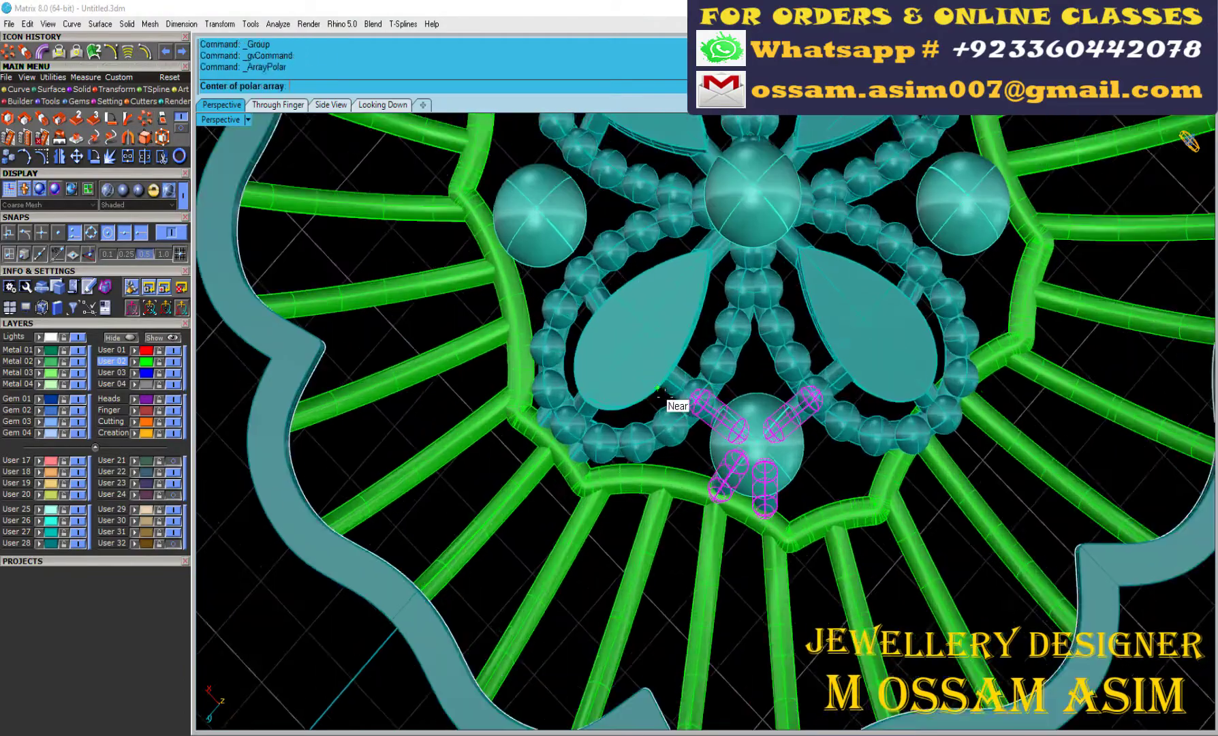
pyautogui.scroll(-2, 708, 422)
pyautogui.scroll(4, 709, 426)
pyautogui.write('0')
pyautogui.press('Return')
pyautogui.scroll(-5, 708, 425)
pyautogui.scroll(3, 710, 400)
pyautogui.press('Escape')
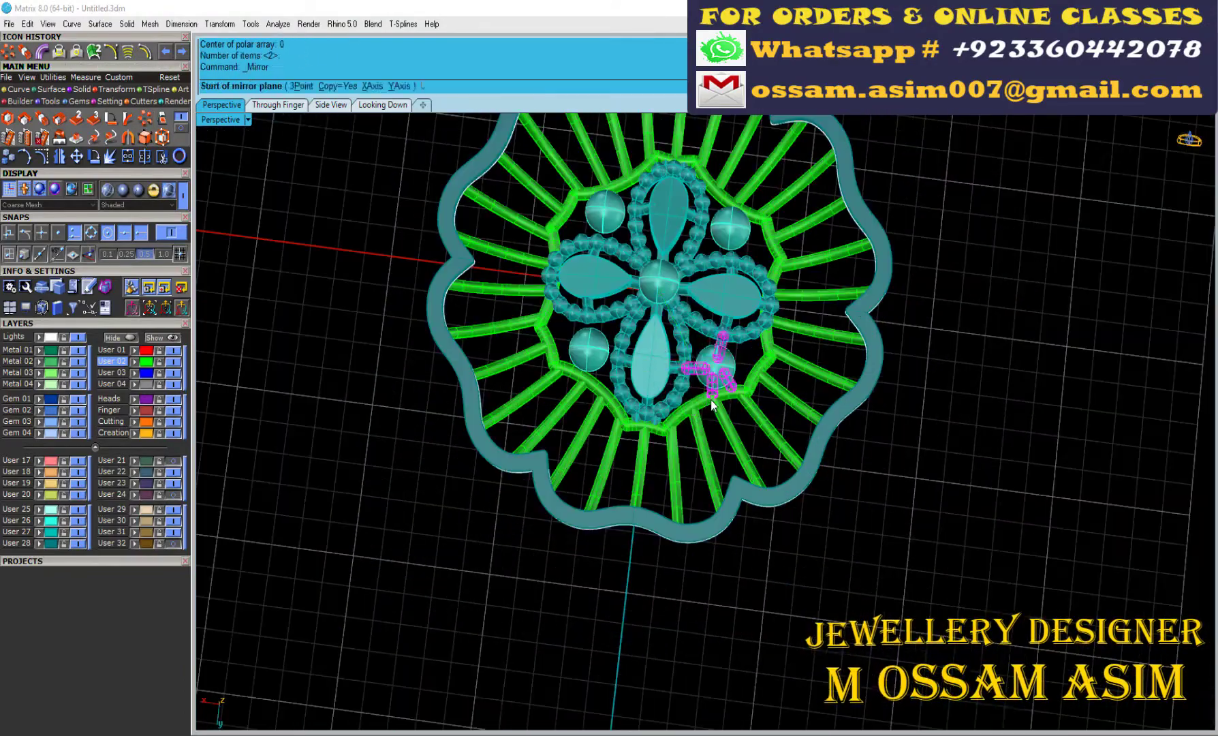
# - Mirror the post cluster onto the remaining round gems
pyautogui.click(563, 221)
pyautogui.scroll(3, 563, 222)
pyautogui.scroll(-3, 562, 221)
pyautogui.scroll(3, 545, 340)
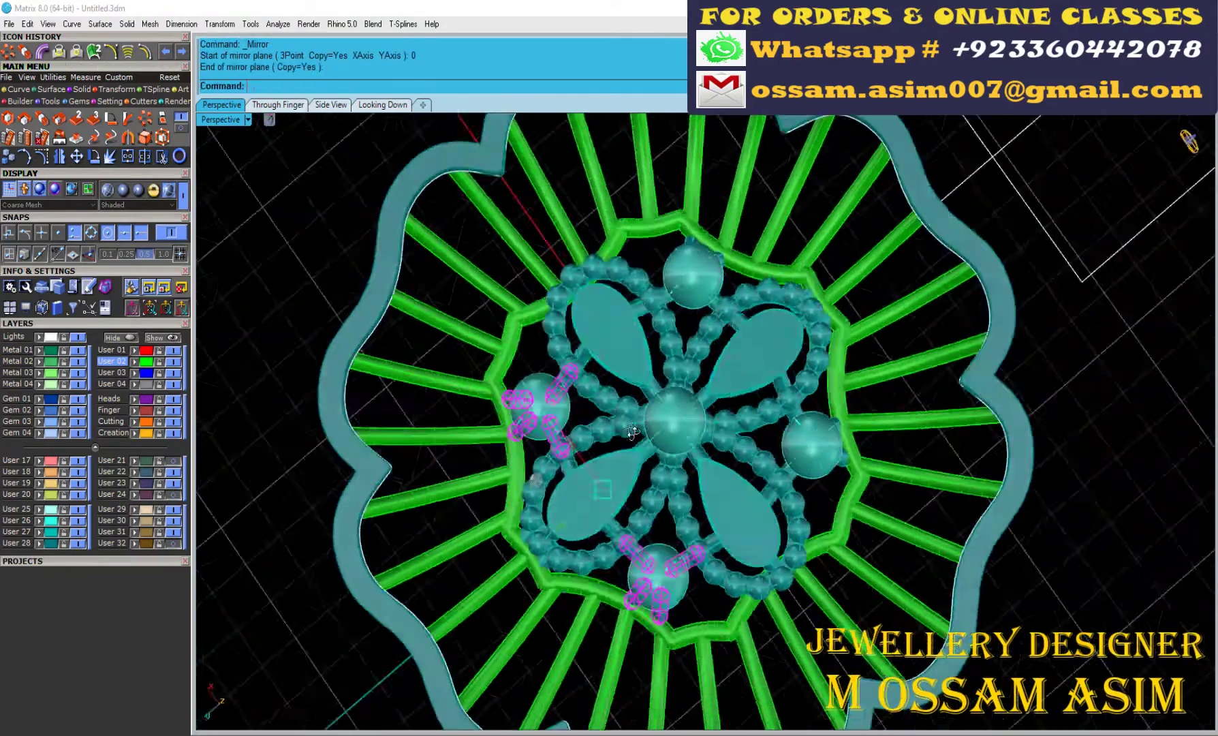
pyautogui.moveTo(545, 340); pyautogui.dragTo(502, 414, button='right')
pyautogui.scroll(-5, 658, 397)
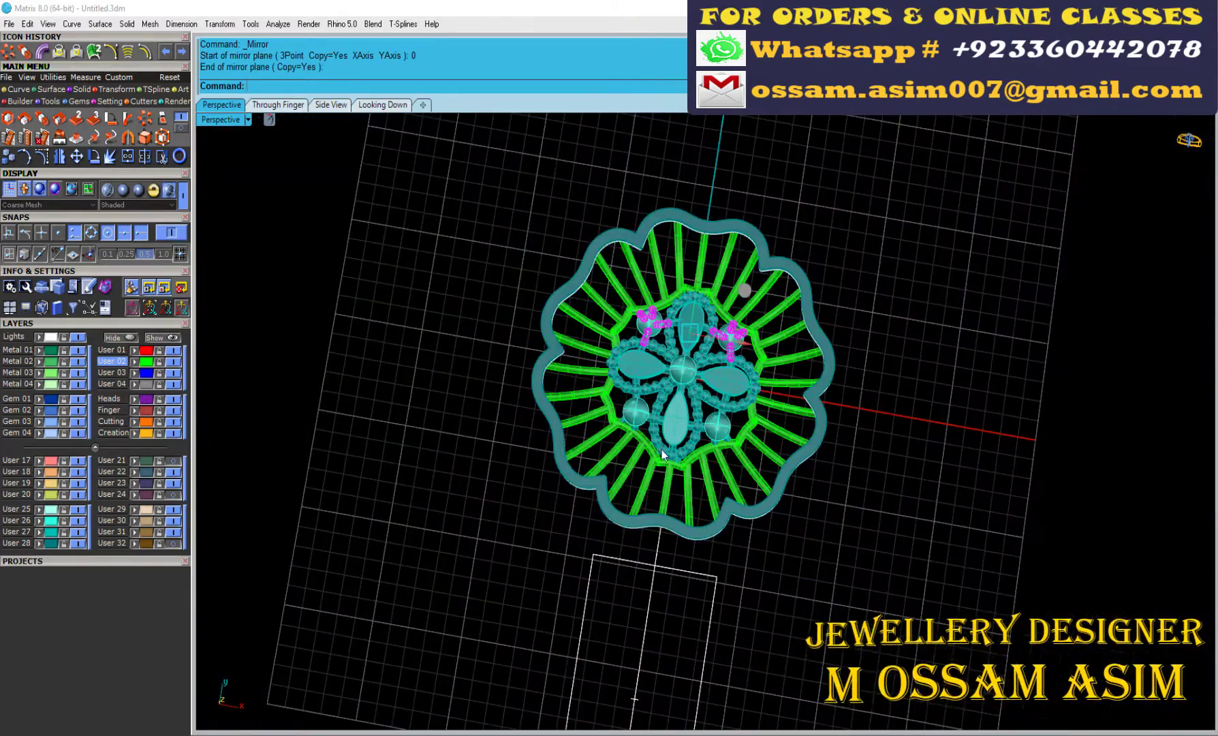
pyautogui.scroll(1, 268, 327)
# - Open the reference photo's properties and undo the transparency change so the photo shows
pyautogui.moveTo(268, 328)
pyautogui.mouseDown(button='right')
pyautogui.moveTo(749, 409)
pyautogui.moveTo(902, 448)
pyautogui.mouseUp(button='right')
pyautogui.click(762, 404)
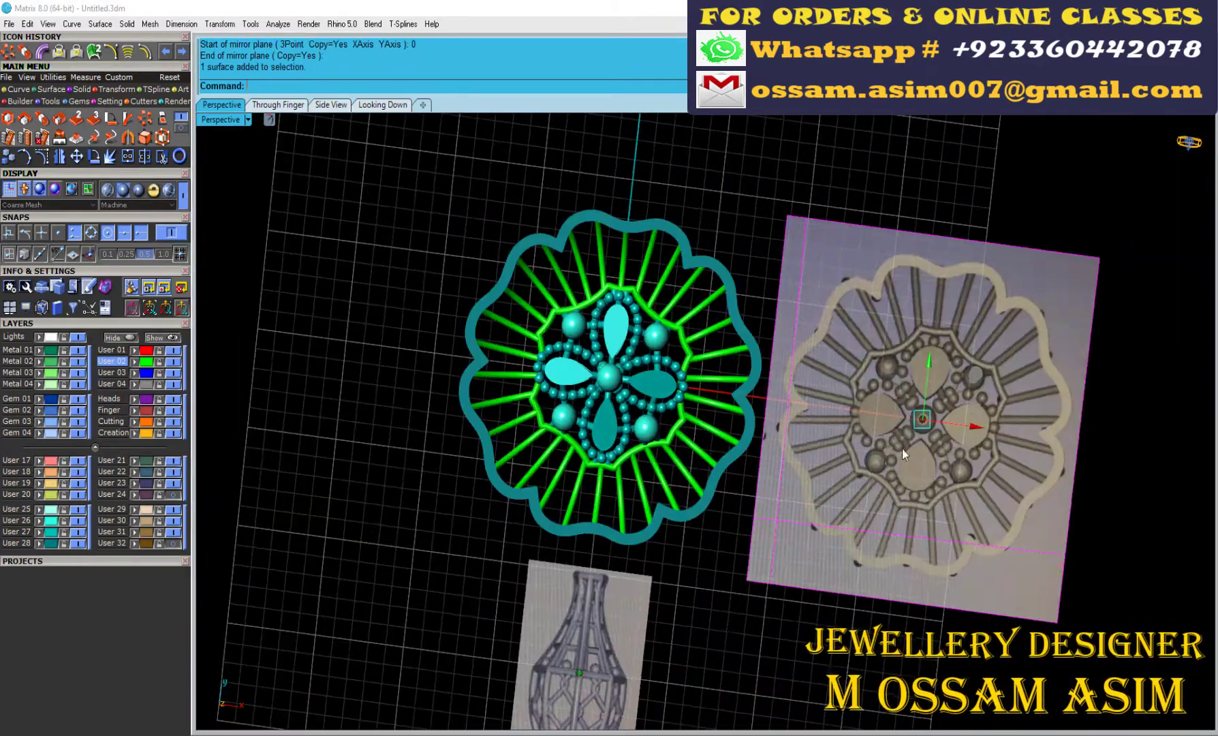
pyautogui.scroll(3, 862, 309)
pyautogui.press('F3')
pyautogui.click(1103, 368)
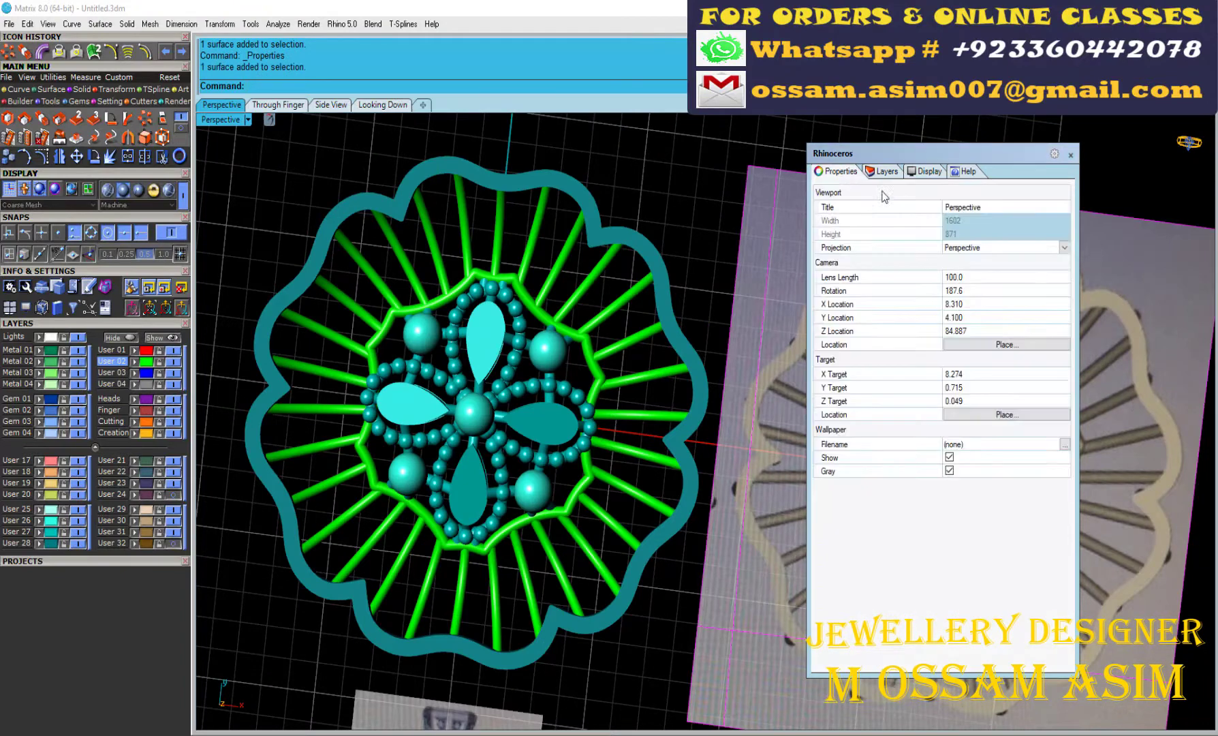
pyautogui.click(841, 187)
pyautogui.moveTo(1049, 154); pyautogui.dragTo(495, 316)
pyautogui.click(517, 316)
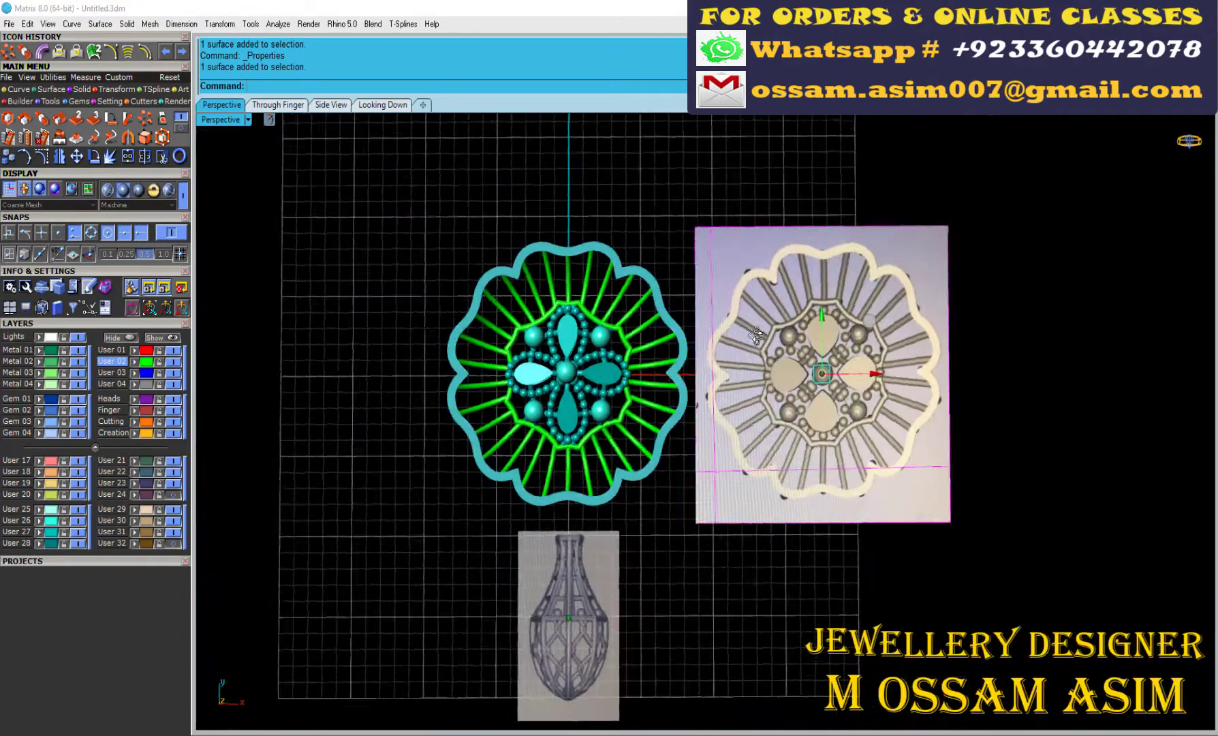
pyautogui.scroll(3, 1002, 371)
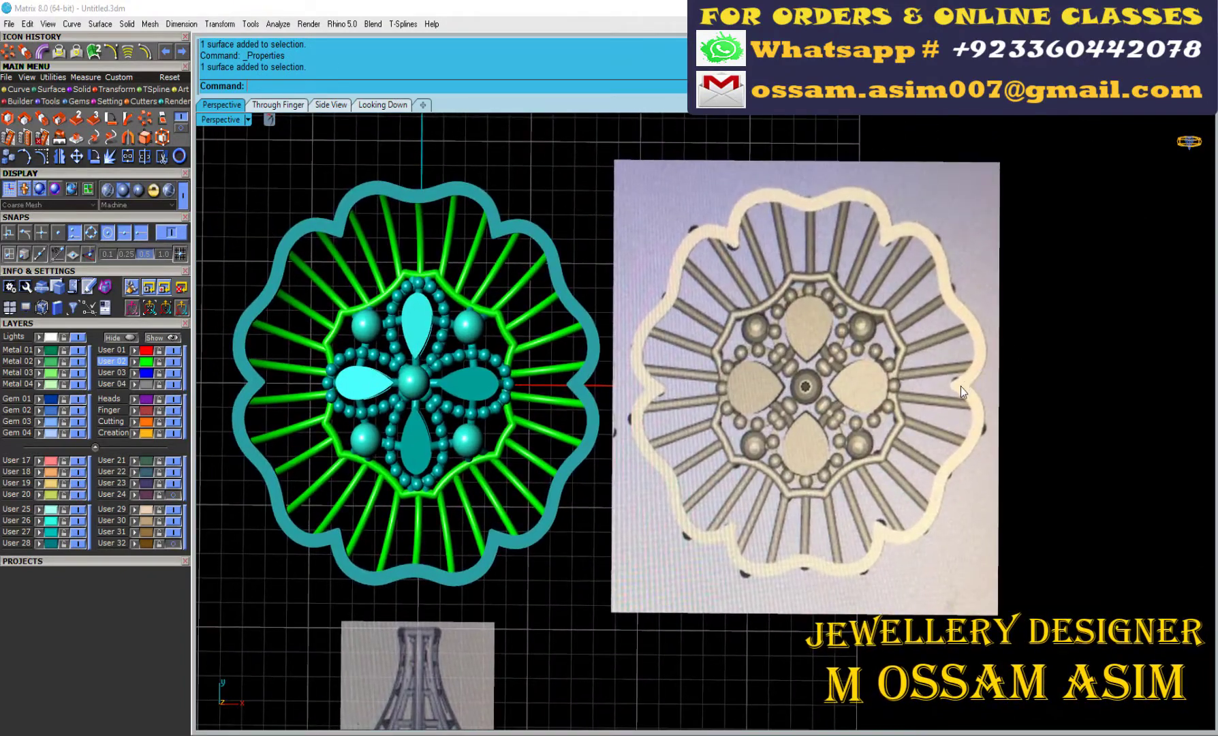
pyautogui.hotkey('ctrl', 'z')
pyautogui.hotkey('ctrl', 'z')
pyautogui.hotkey('ctrl', 'z')
pyautogui.moveTo(525, 613); pyautogui.dragTo(440, 412, button='middle')
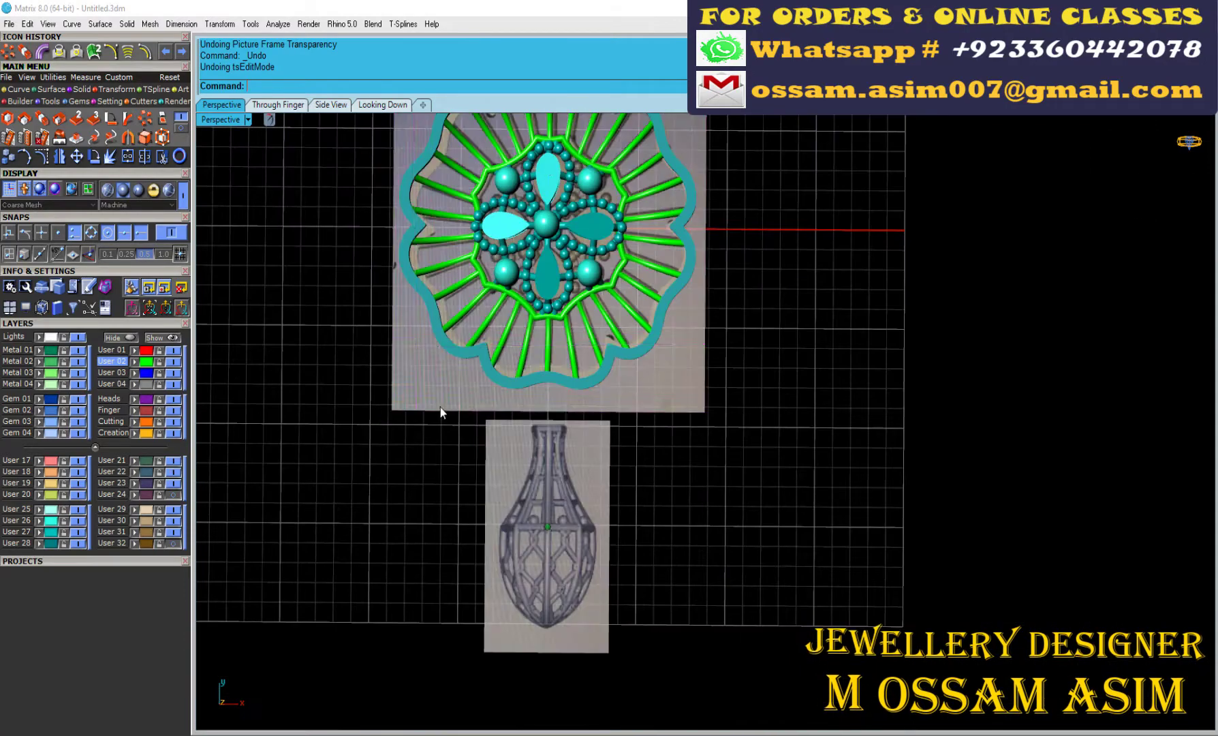
pyautogui.click(174, 471)
pyautogui.click(79, 520)
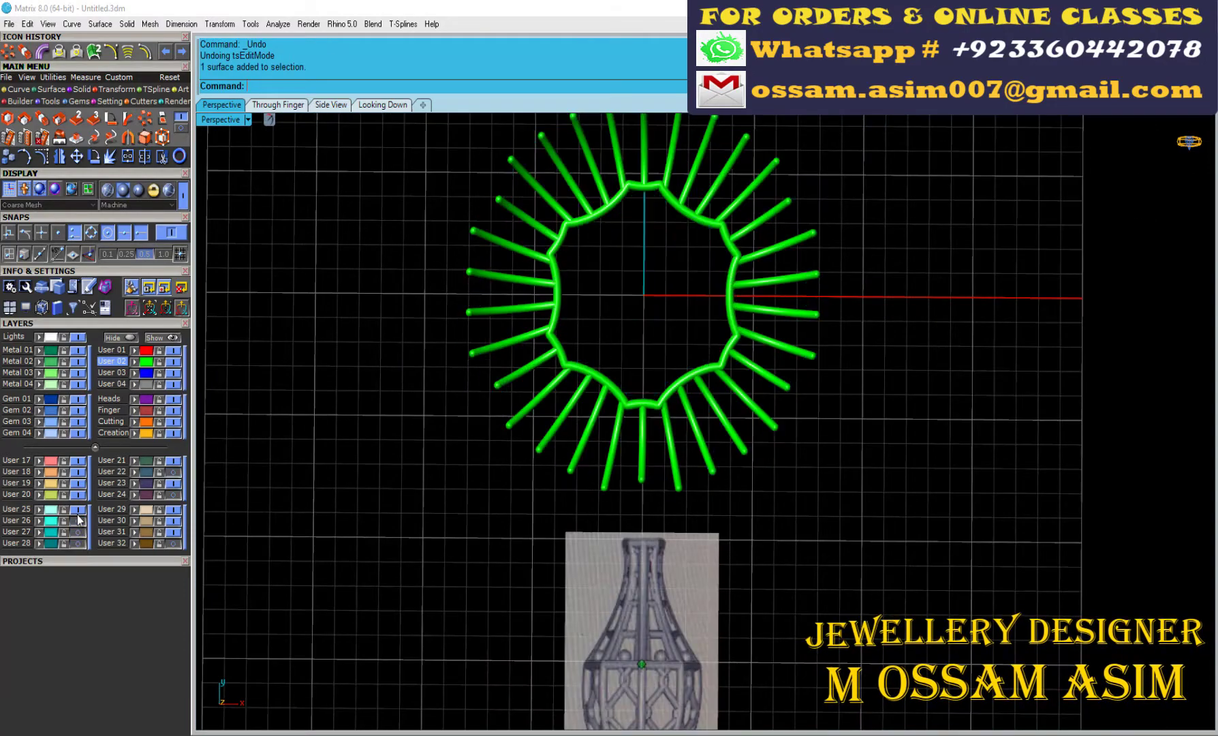
pyautogui.hotkey('ctrl', 'a')
pyautogui.hotkey('ctrl', 'h')
pyautogui.hotkey('ctrl', 'shift', 'e')
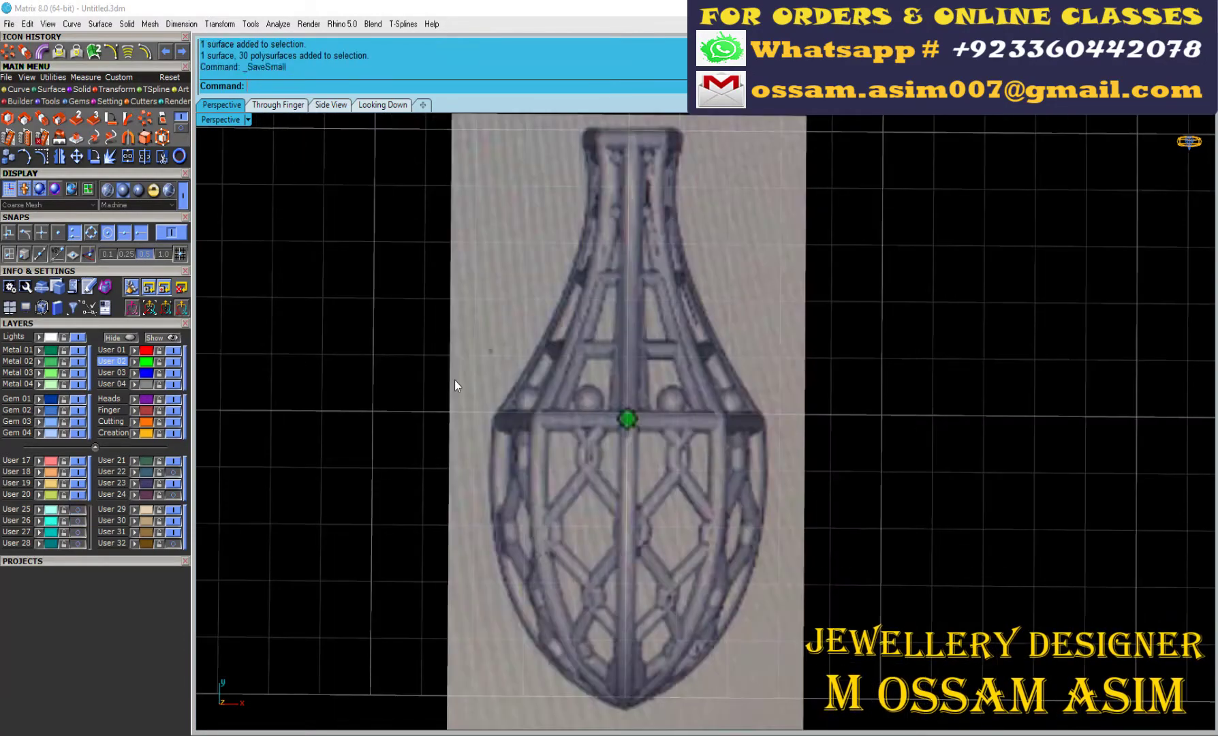
pyautogui.hotkey('ctrl', 's')
pyautogui.hotkey('ctrl', 'g')
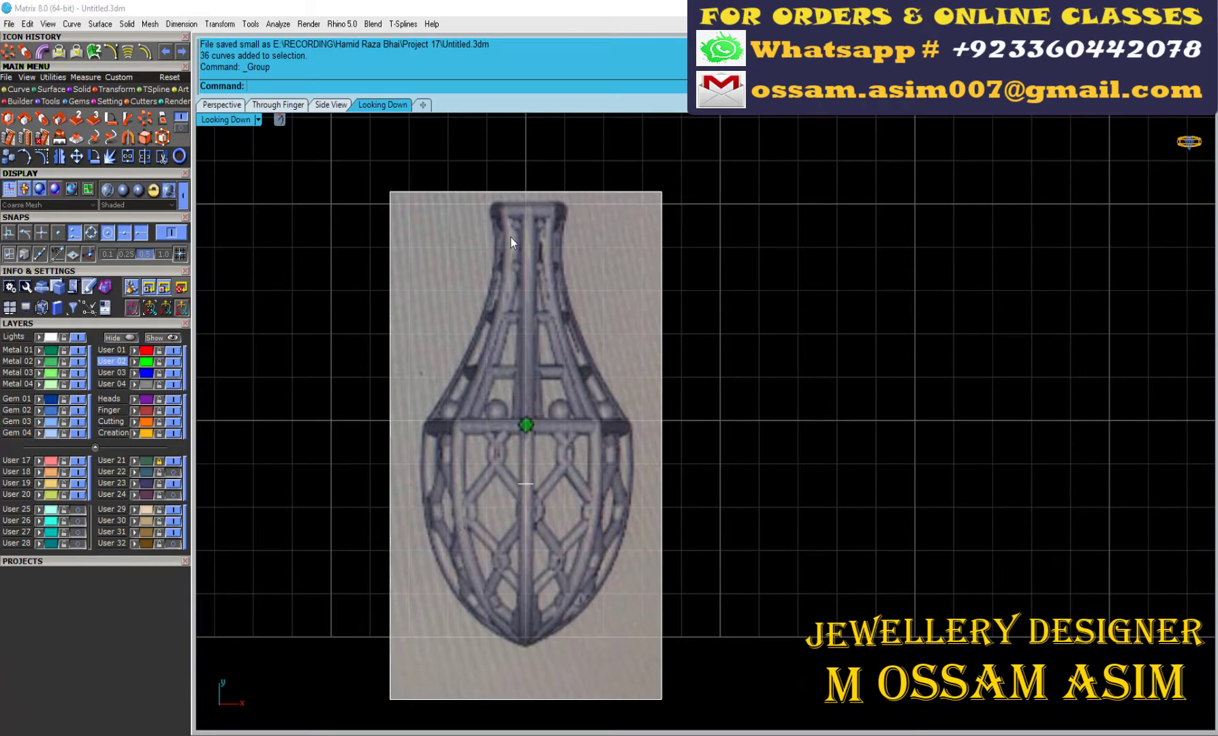
pyautogui.scroll(3, 510, 236)
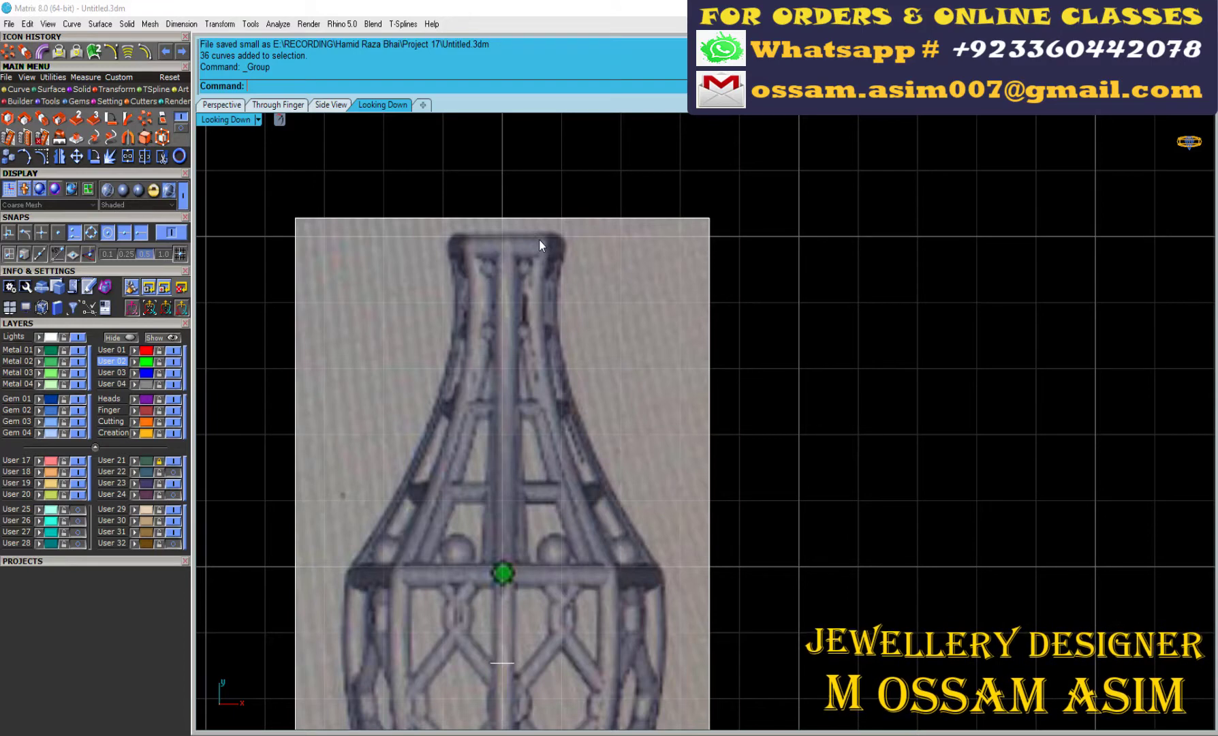
pyautogui.scroll(-3, 535, 240)
pyautogui.scroll(5, 517, 299)
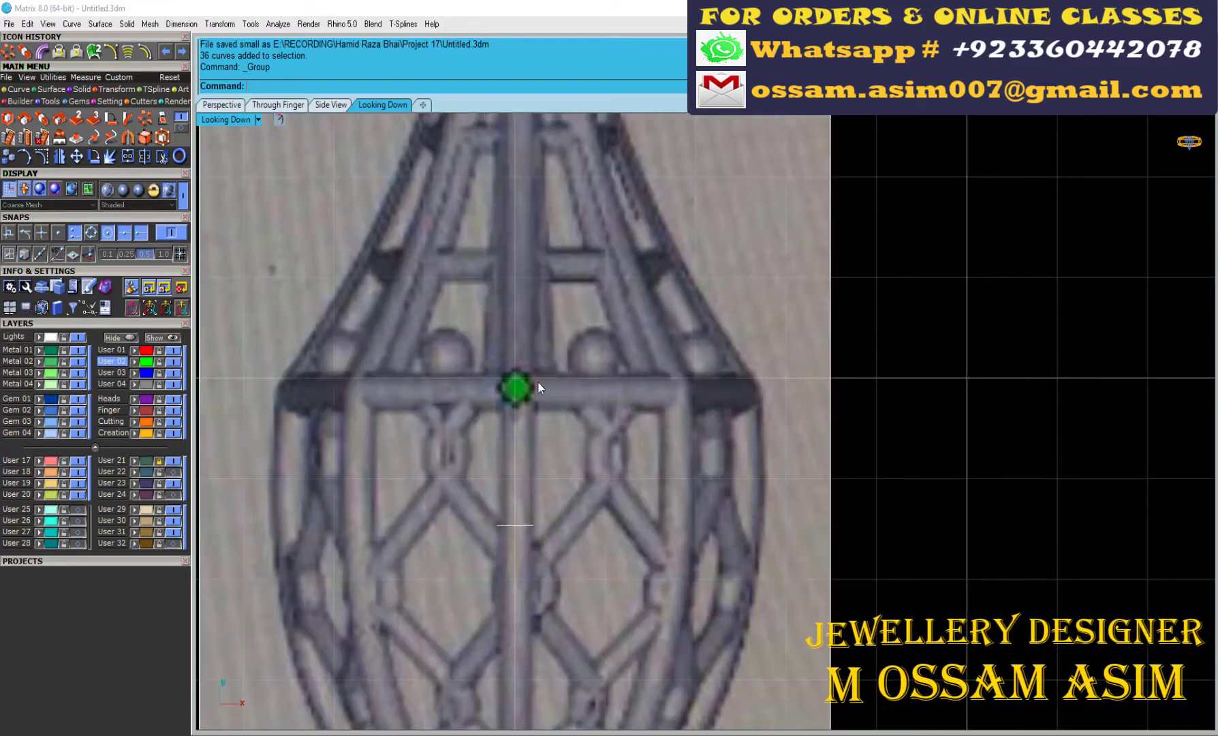
pyautogui.scroll(-1, 508, 461)
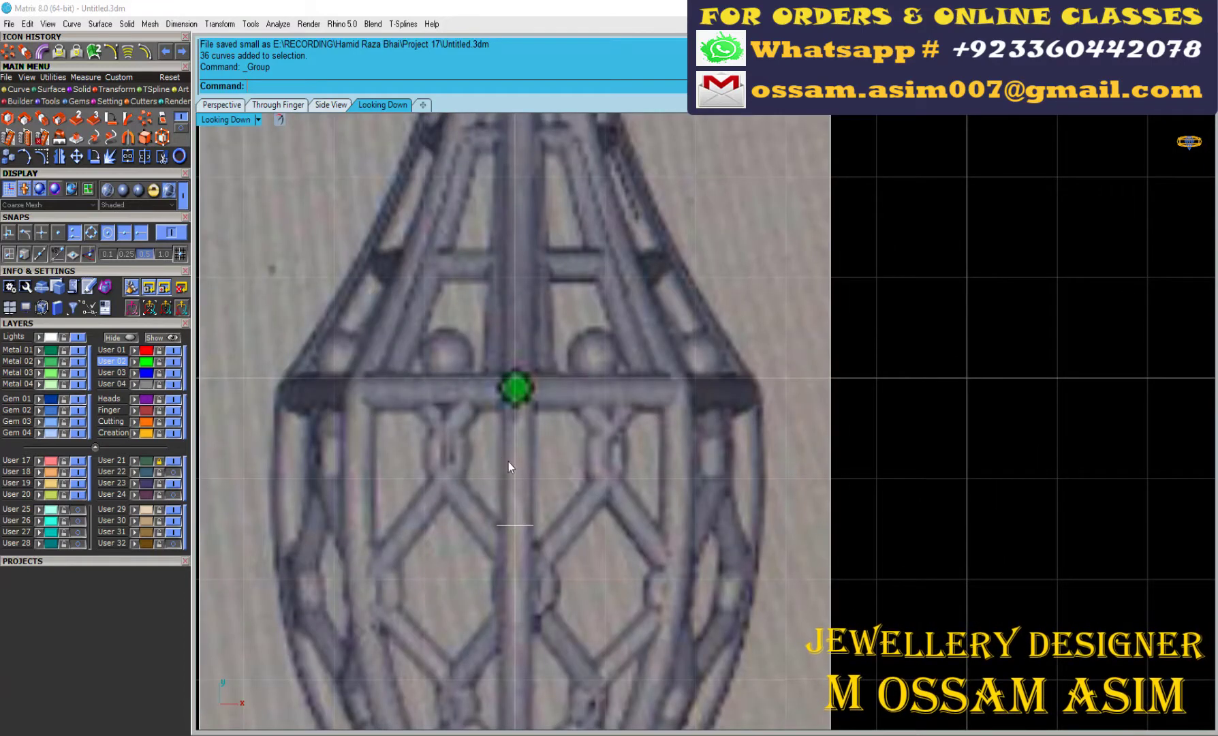
pyautogui.scroll(-2, 508, 461)
pyautogui.scroll(4, 547, 417)
pyautogui.scroll(-1, 375, 415)
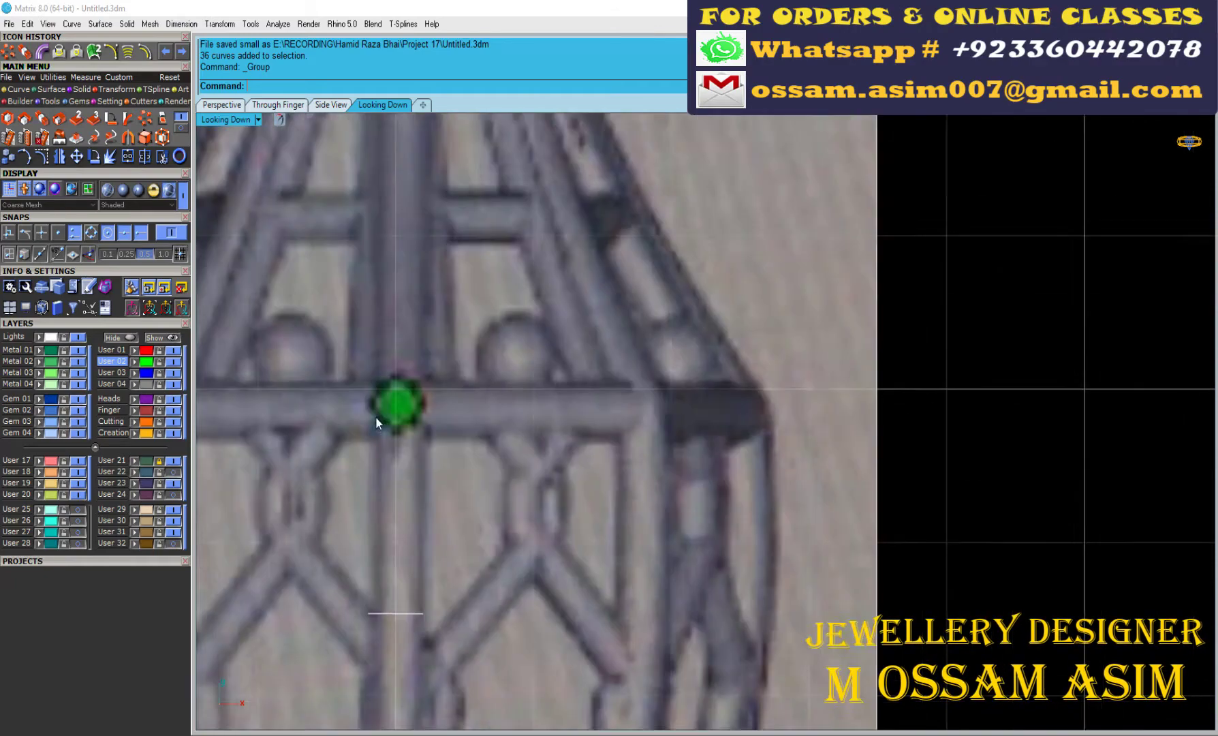
pyautogui.scroll(-2, 429, 432)
pyautogui.scroll(-1, 425, 415)
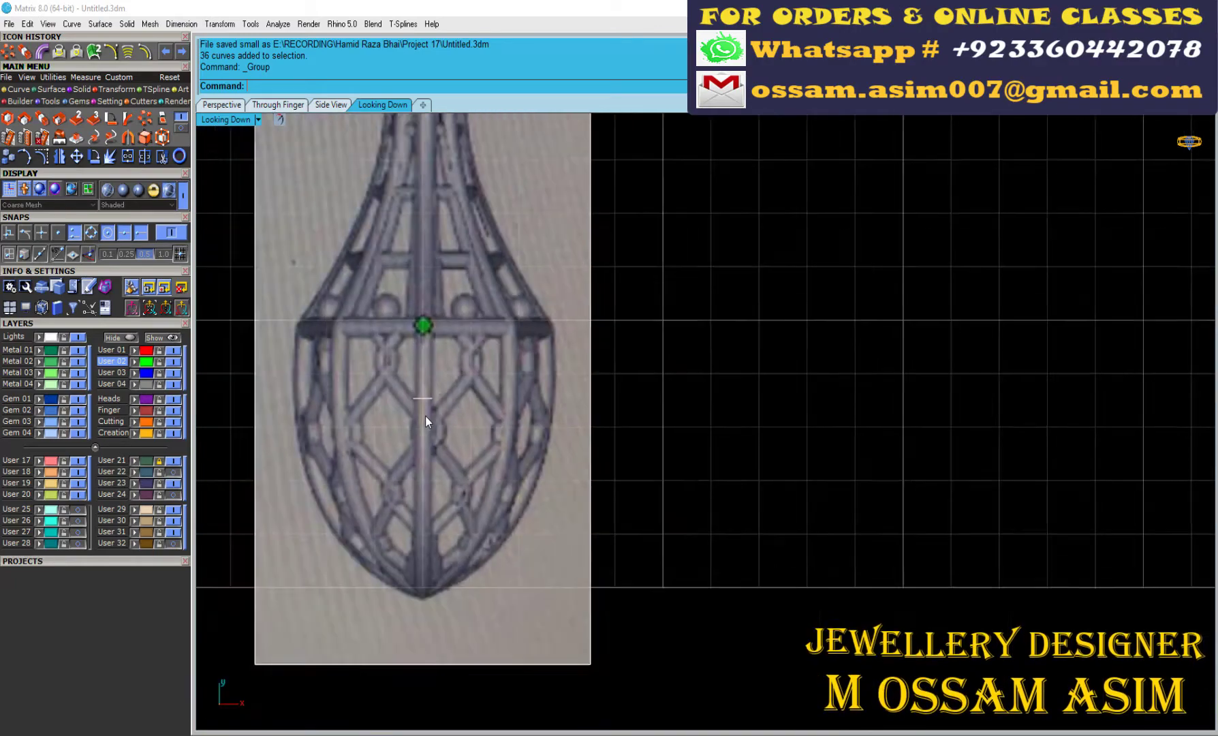
pyautogui.moveTo(425, 416)
pyautogui.mouseDown(button='right')
pyautogui.moveTo(482, 475)
pyautogui.moveTo(537, 455)
pyautogui.mouseUp(button='right')
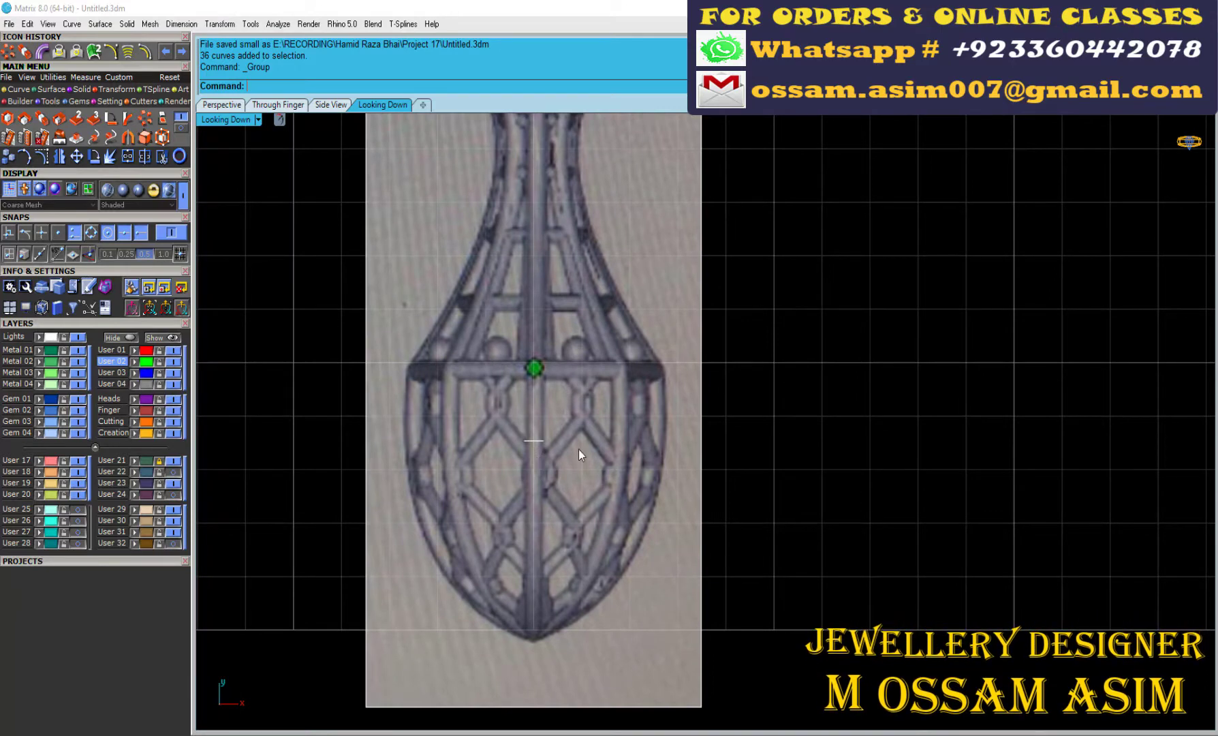
pyautogui.scroll(1, 568, 441)
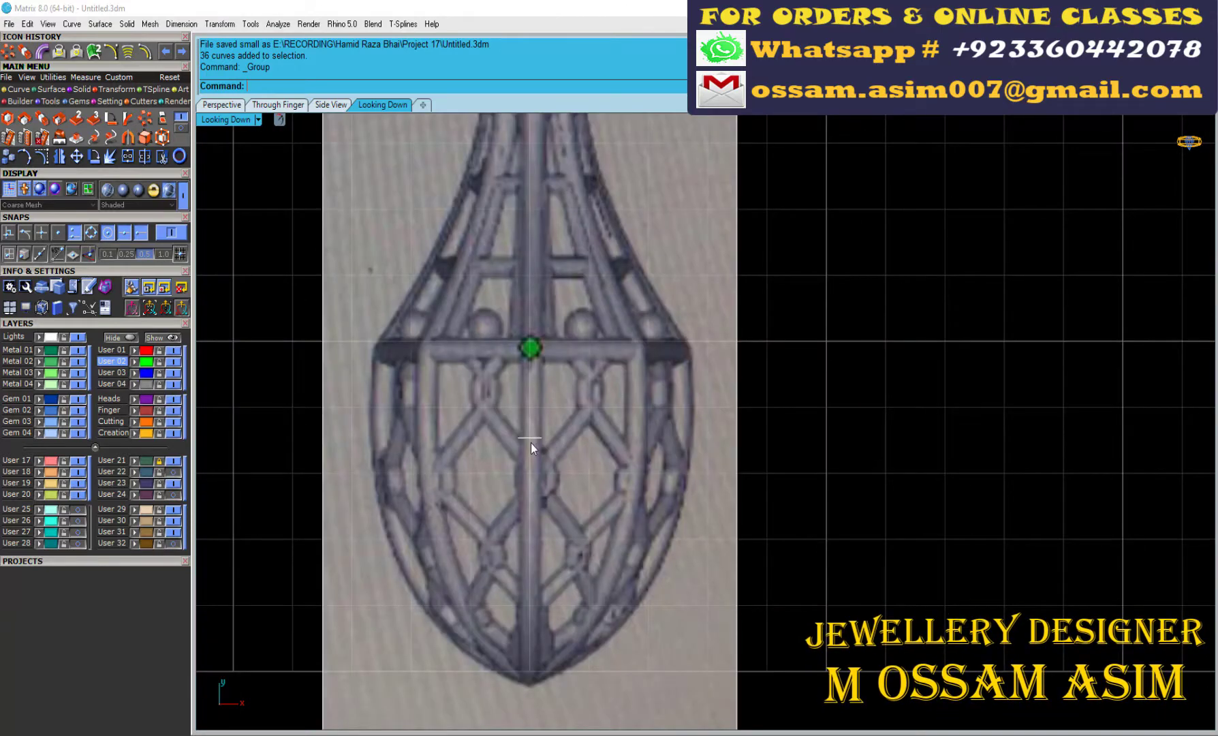
pyautogui.scroll(-3, 544, 452)
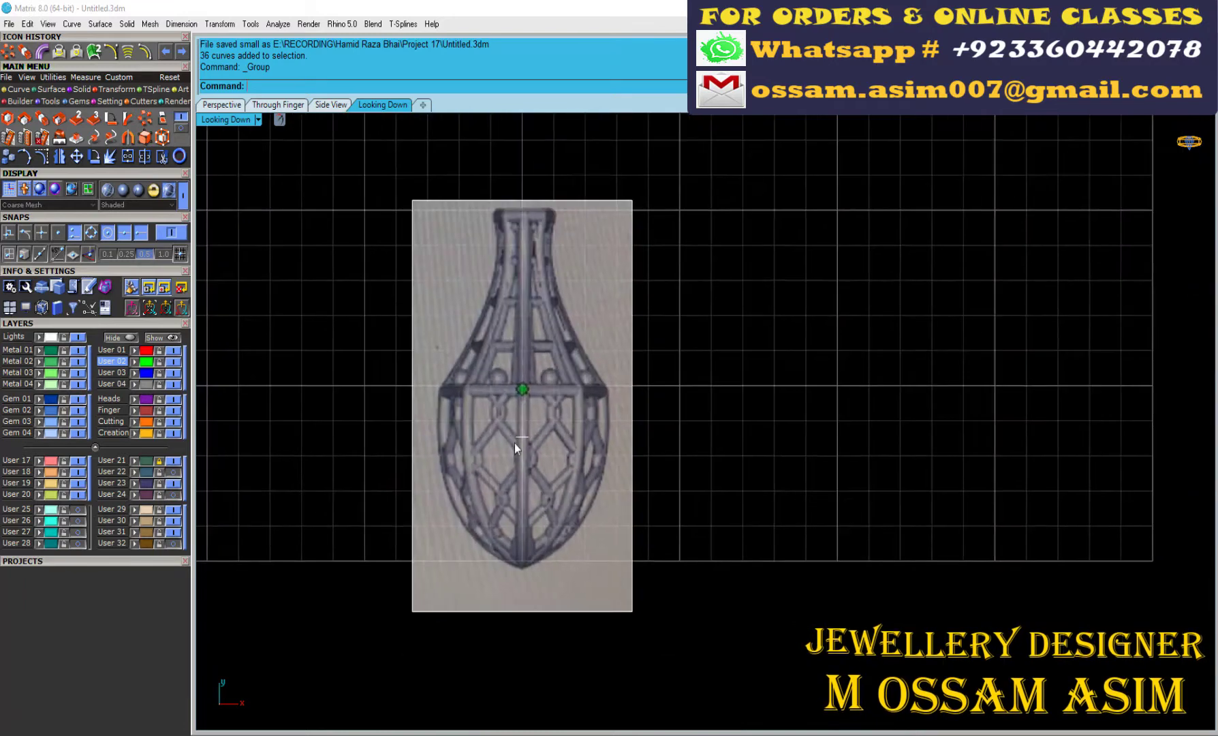
pyautogui.scroll(3, 594, 457)
pyautogui.moveTo(421, 676); pyautogui.dragTo(423, 547, button='right')
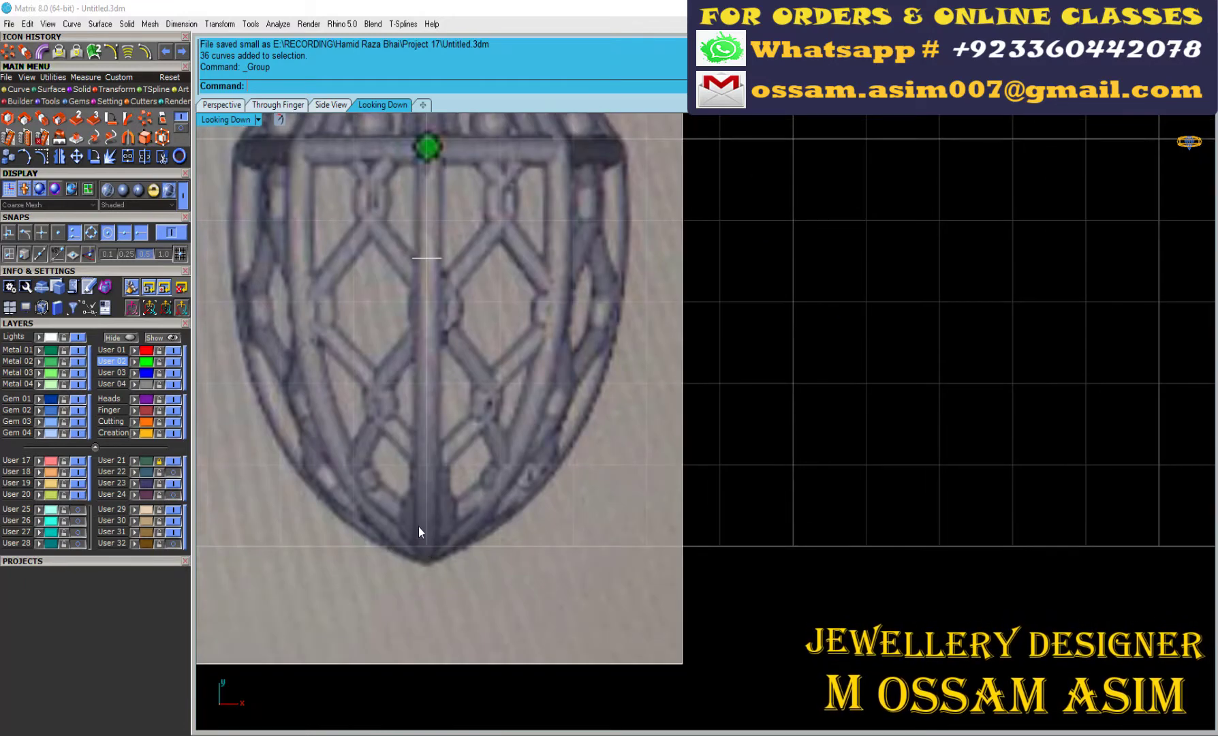
pyautogui.scroll(-1, 568, 471)
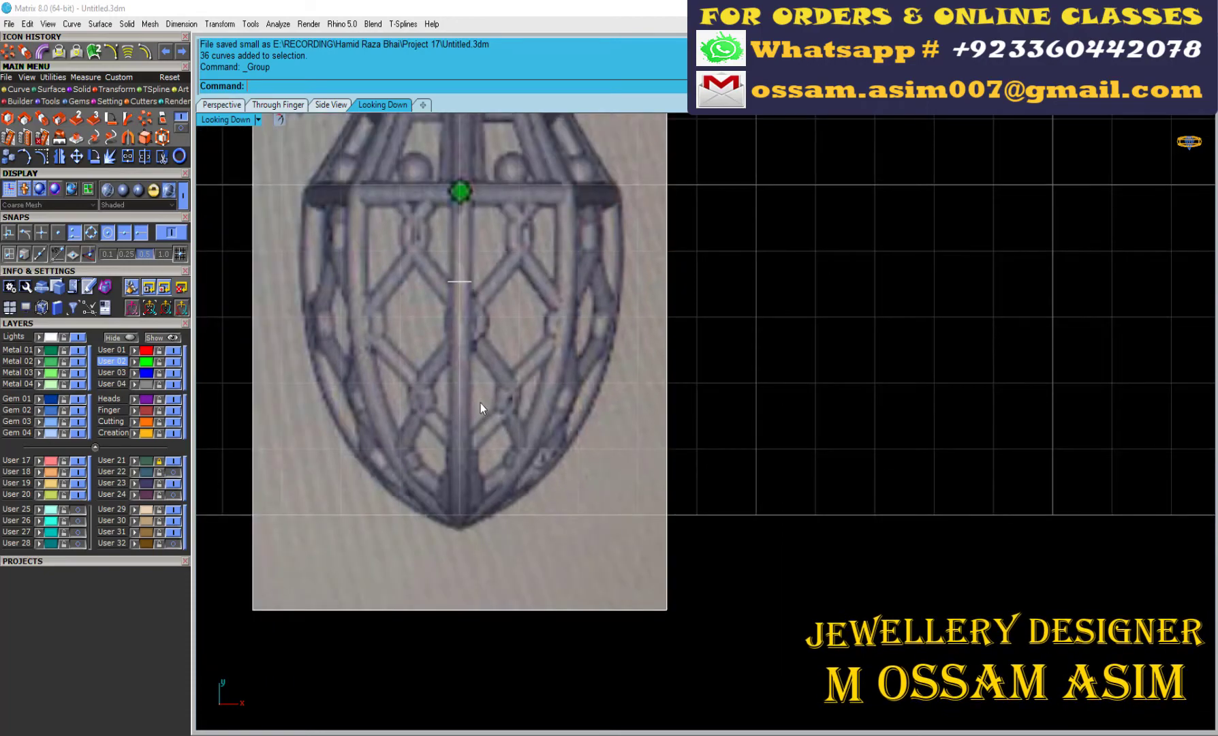
pyautogui.scroll(-3, 478, 375)
pyautogui.moveTo(476, 353); pyautogui.dragTo(500, 437, button='right')
pyautogui.scroll(-2, 499, 436)
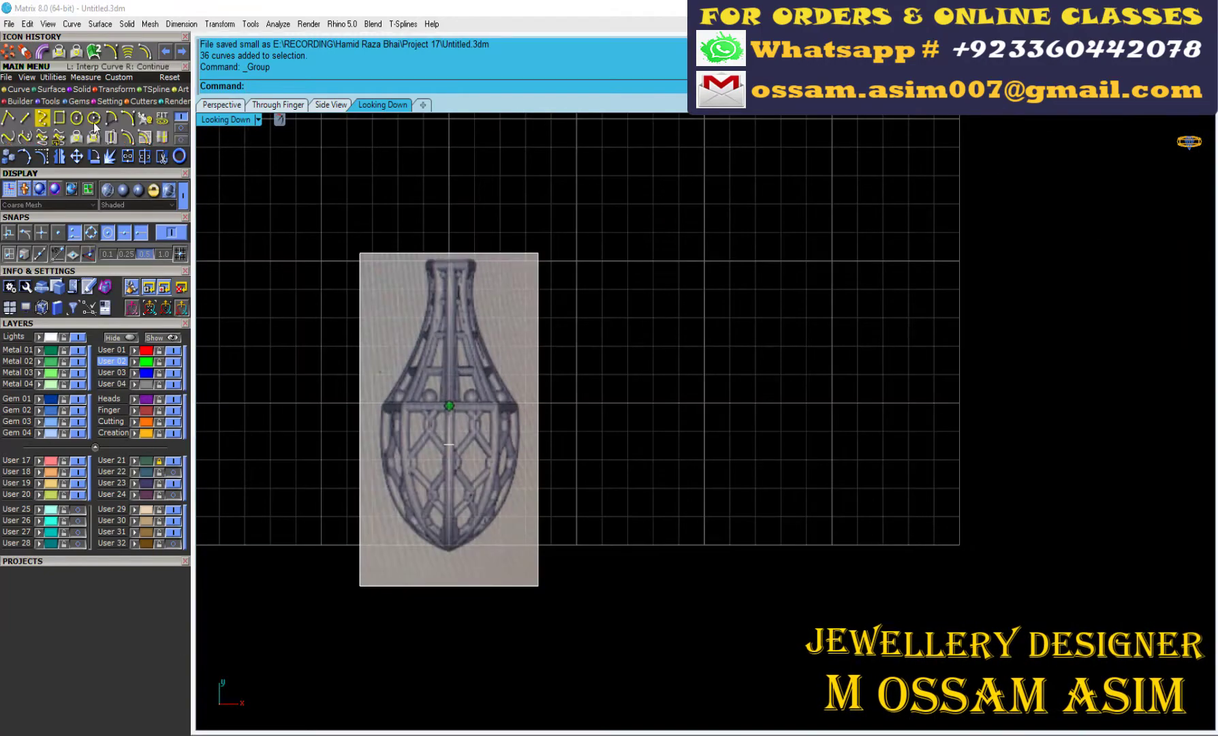
# - Switch to the four-viewport layout with Ctrl+M, make the front view active, and open the curve options
pyautogui.scroll(-2, 374, 232)
pyautogui.hotkey('ctrl', 'm')
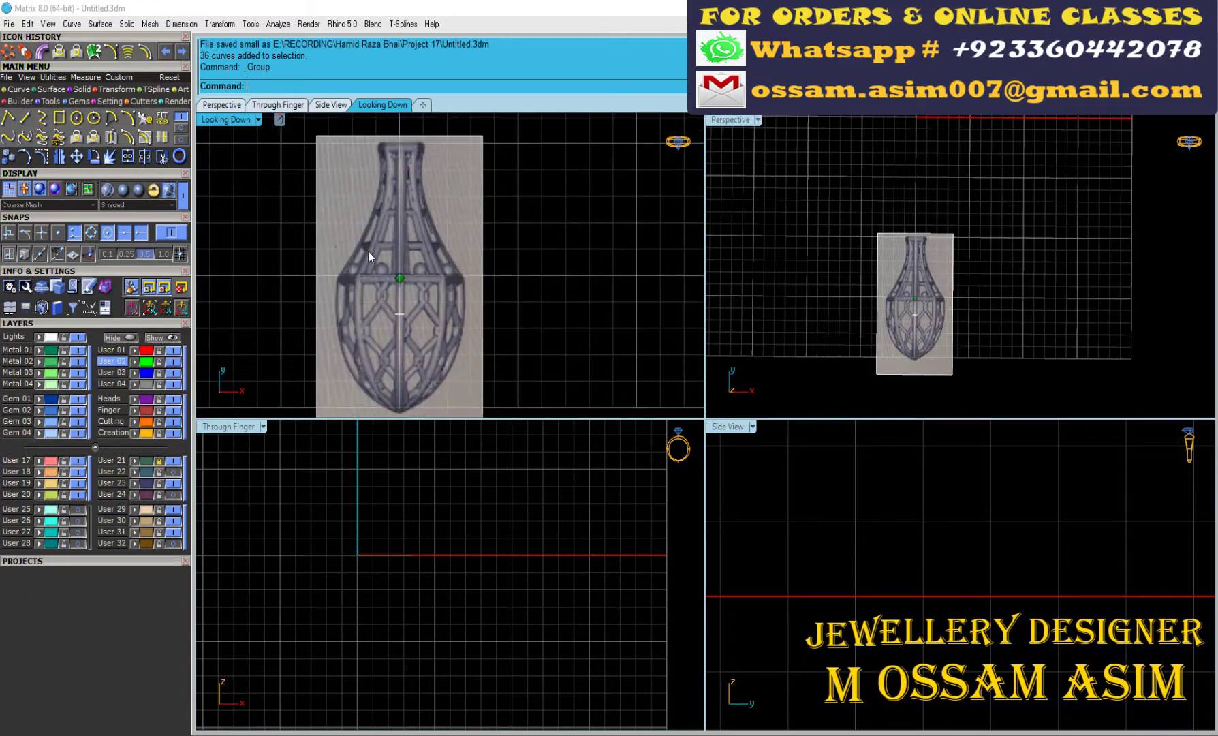
pyautogui.scroll(2, 363, 278)
pyautogui.scroll(-2, 415, 263)
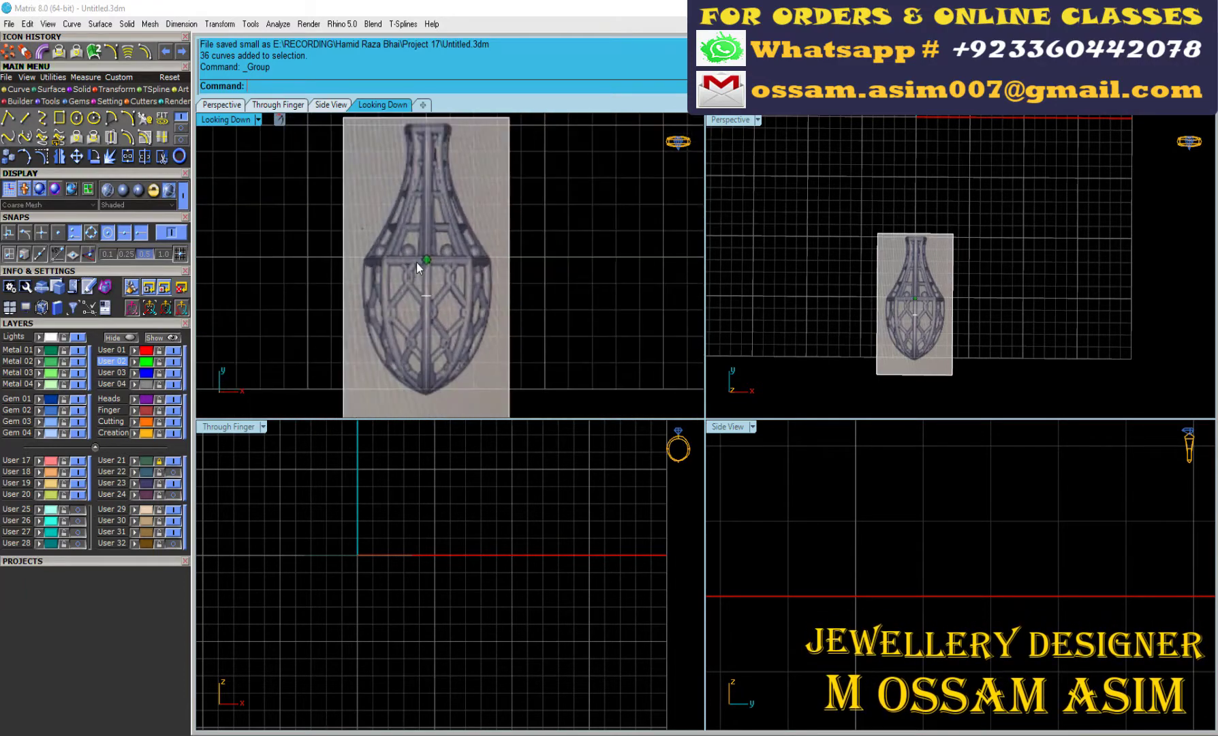
pyautogui.hotkey('ctrl', 'Tab')
pyautogui.scroll(-2, 426, 692)
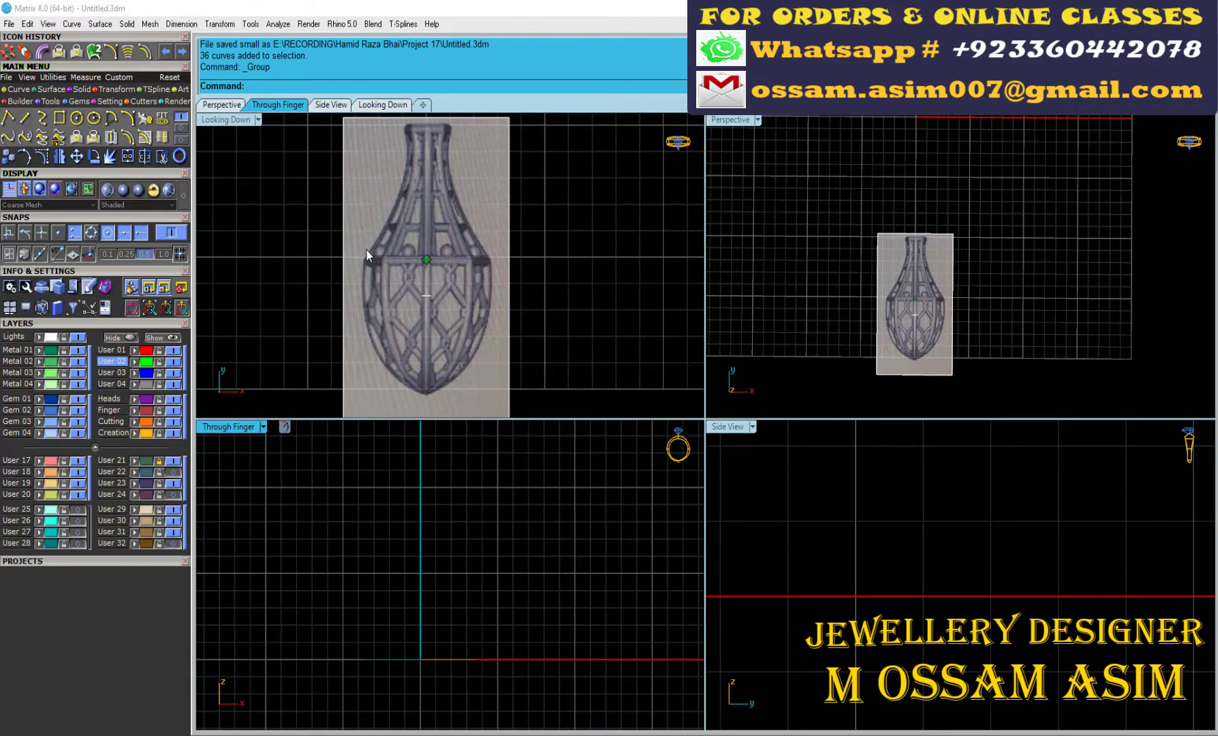
pyautogui.click(72, 24)
pyautogui.moveTo(101, 138)
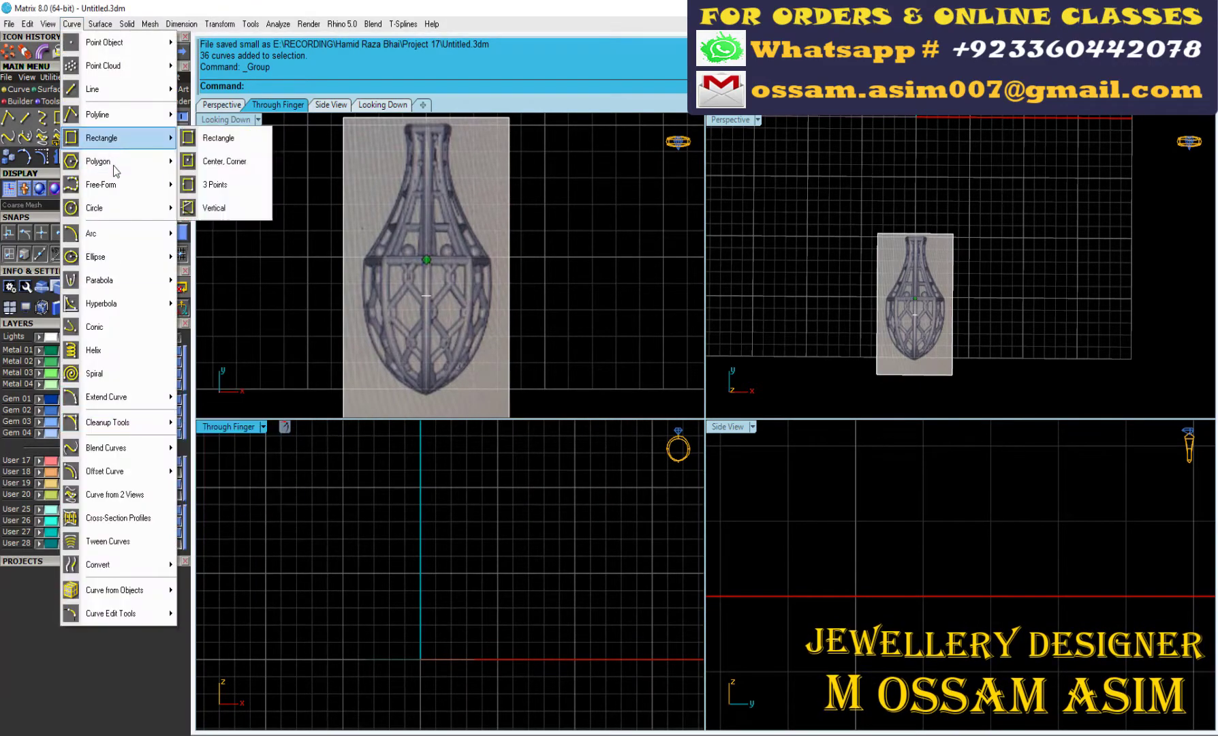
# - Draw an 8-sided polygon centred at the origin
pyautogui.click(232, 166)
pyautogui.write('8')
pyautogui.press('Return')
pyautogui.write('0')
pyautogui.press('Return')
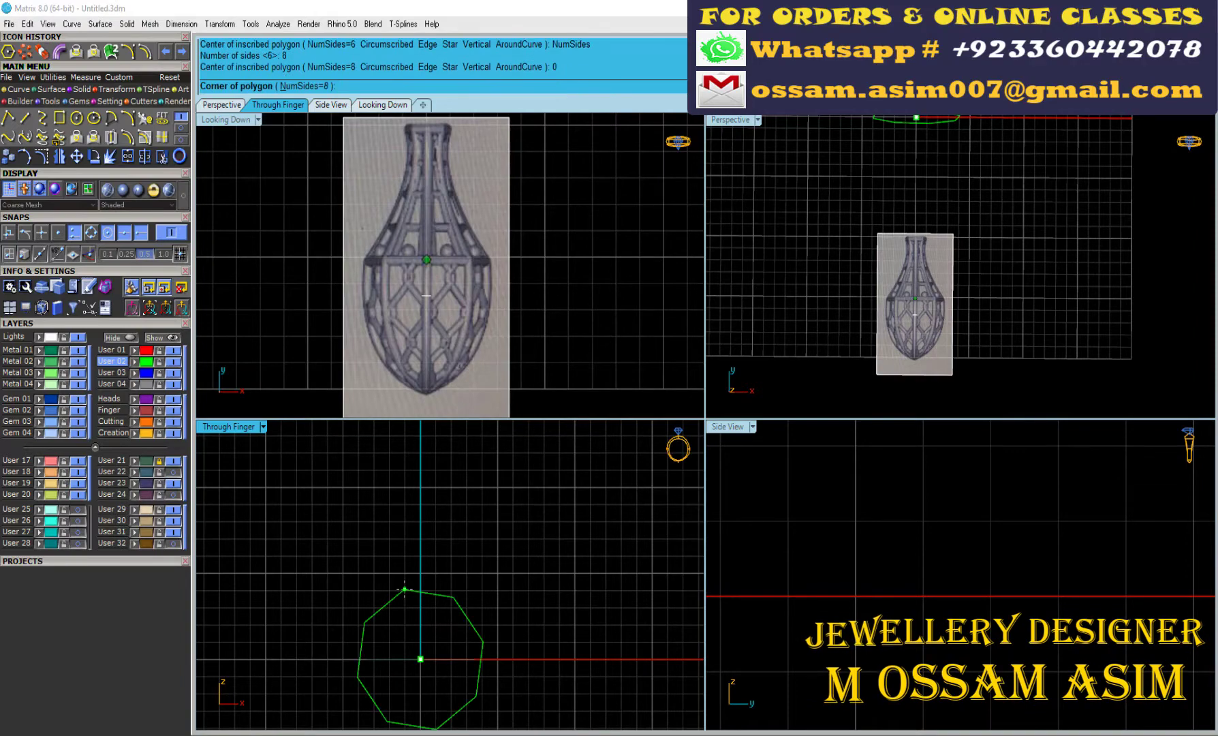
pyautogui.click(444, 469)
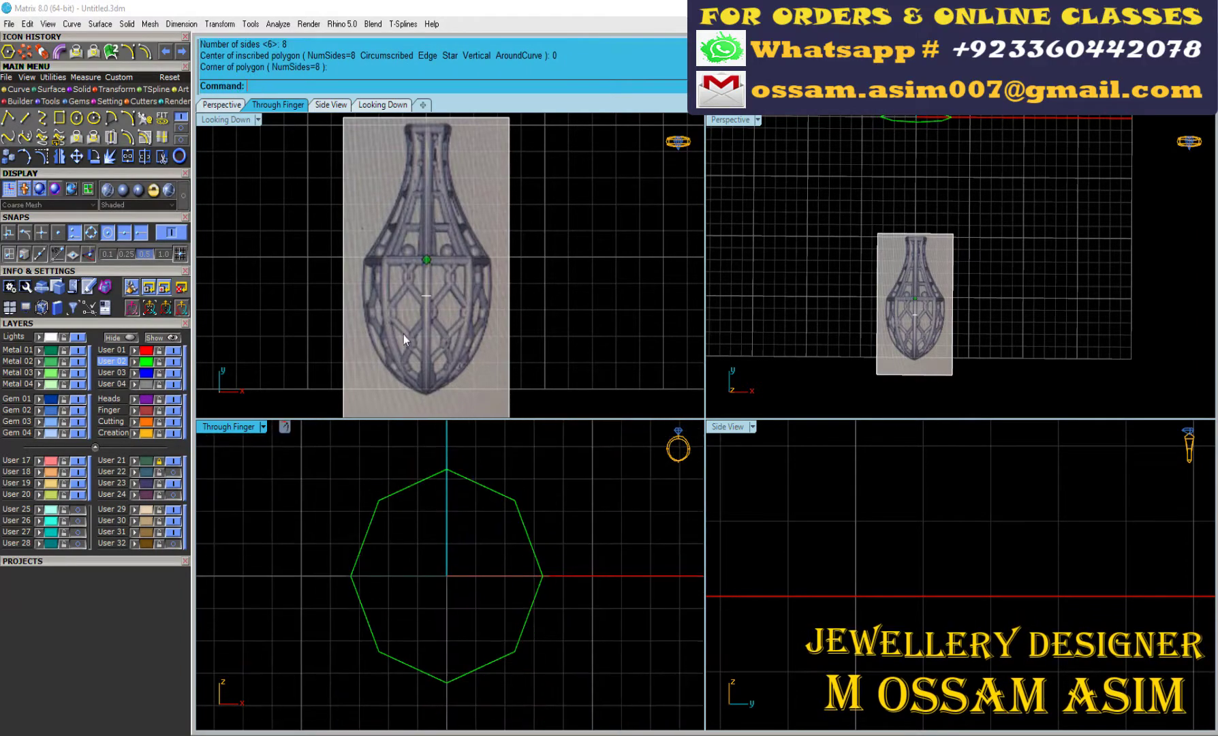
pyautogui.scroll(-3, 450, 154)
# - Scale the octagon about the origin to match the photo's widest band
pyautogui.moveTo(450, 153); pyautogui.dragTo(452, 143)
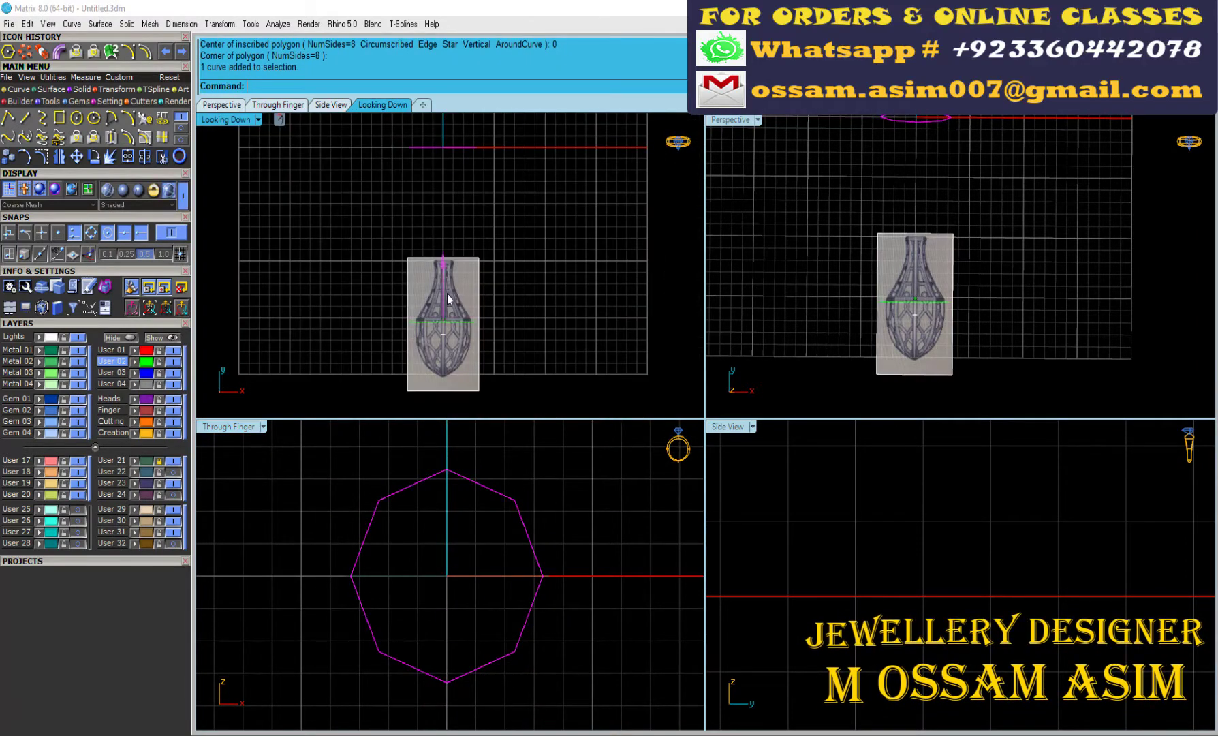
pyautogui.scroll(5, 447, 298)
pyautogui.scroll(3, 439, 324)
pyautogui.scroll(2, 395, 498)
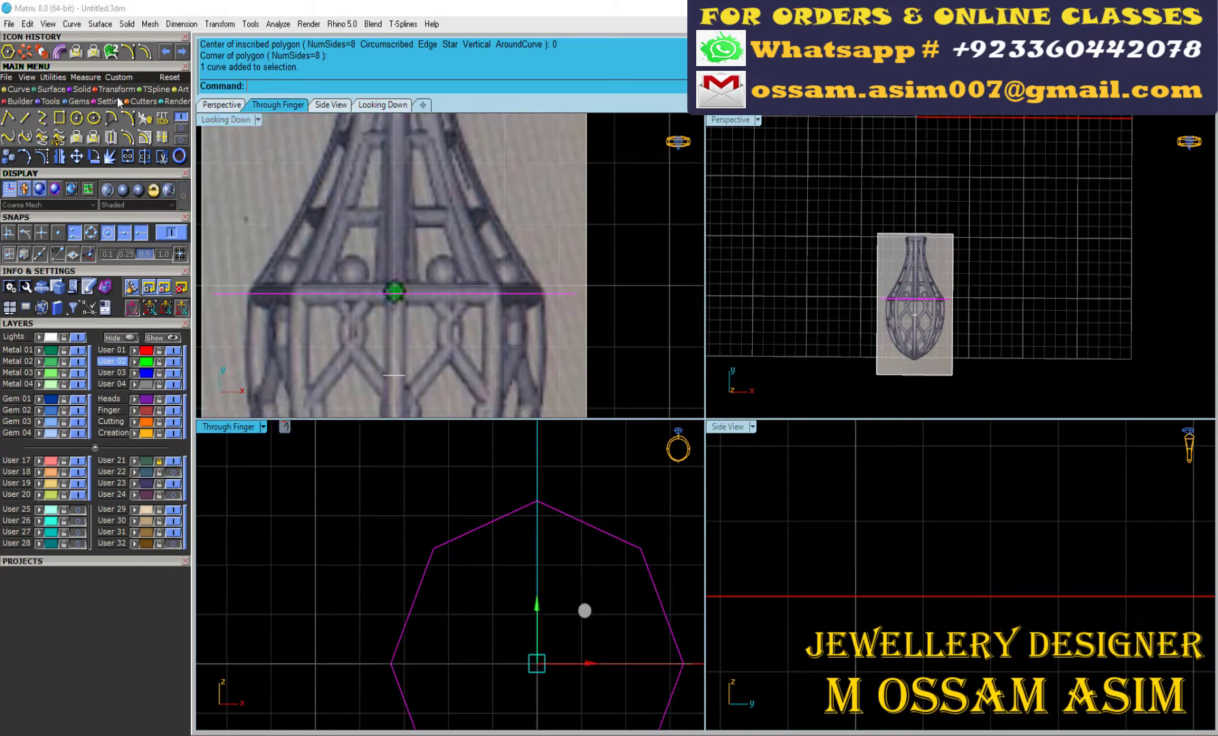
pyautogui.write('0')
pyautogui.press('Return')
pyautogui.click(450, 463)
pyautogui.click(457, 496)
pyautogui.scroll(2, 585, 314)
pyautogui.scroll(-1, 583, 291)
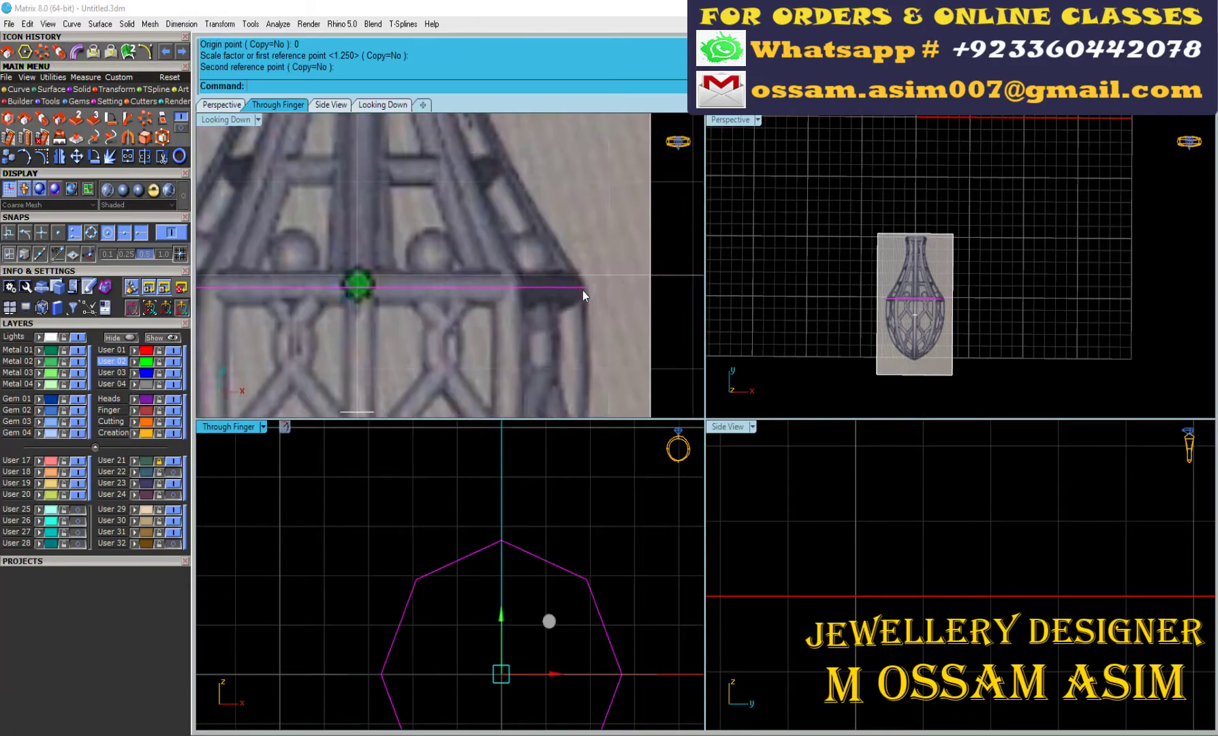
pyautogui.scroll(2, 346, 263)
# - Offset the octagon curve and delete the original
pyautogui.click(144, 136)
pyautogui.scroll(3, 428, 606)
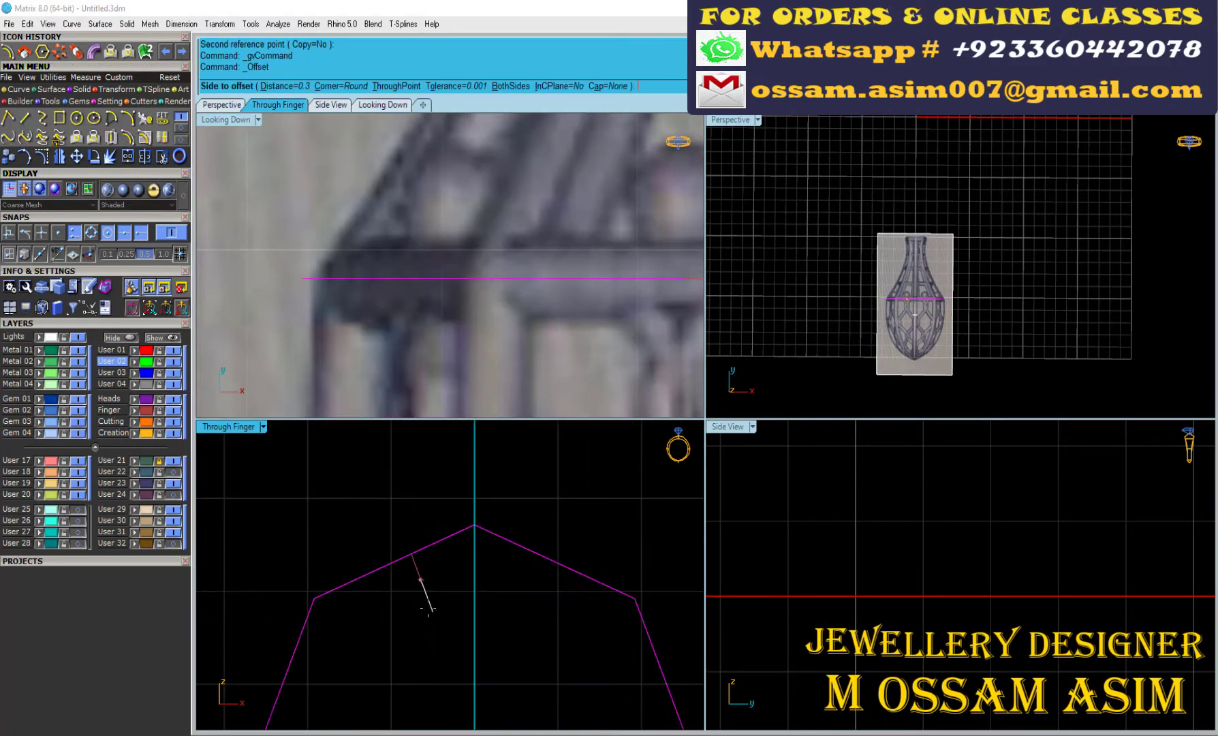
pyautogui.click(428, 606)
pyautogui.press('Delete')
# - Copy the remaining octagon up to the top of the vase neck
pyautogui.click(461, 309)
pyautogui.scroll(-2, 429, 280)
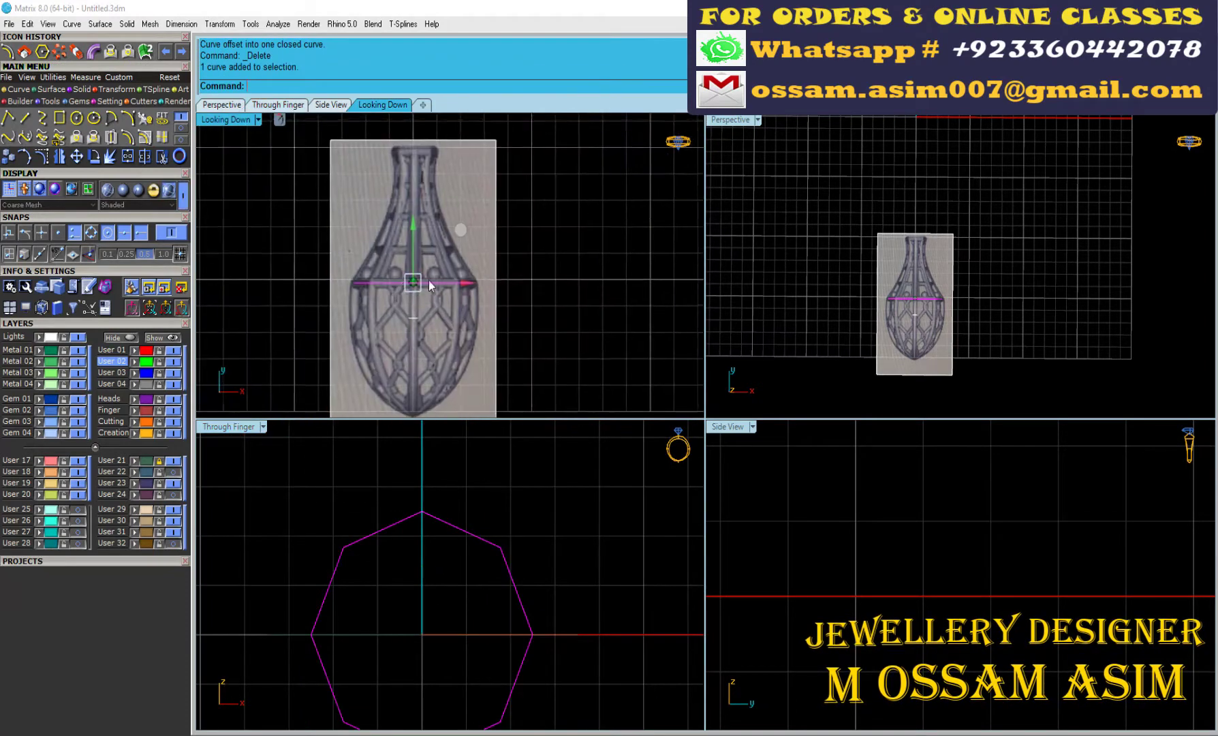
pyautogui.scroll(-2, 445, 240)
pyautogui.scroll(-2, 445, 241)
pyautogui.scroll(5, 507, 359)
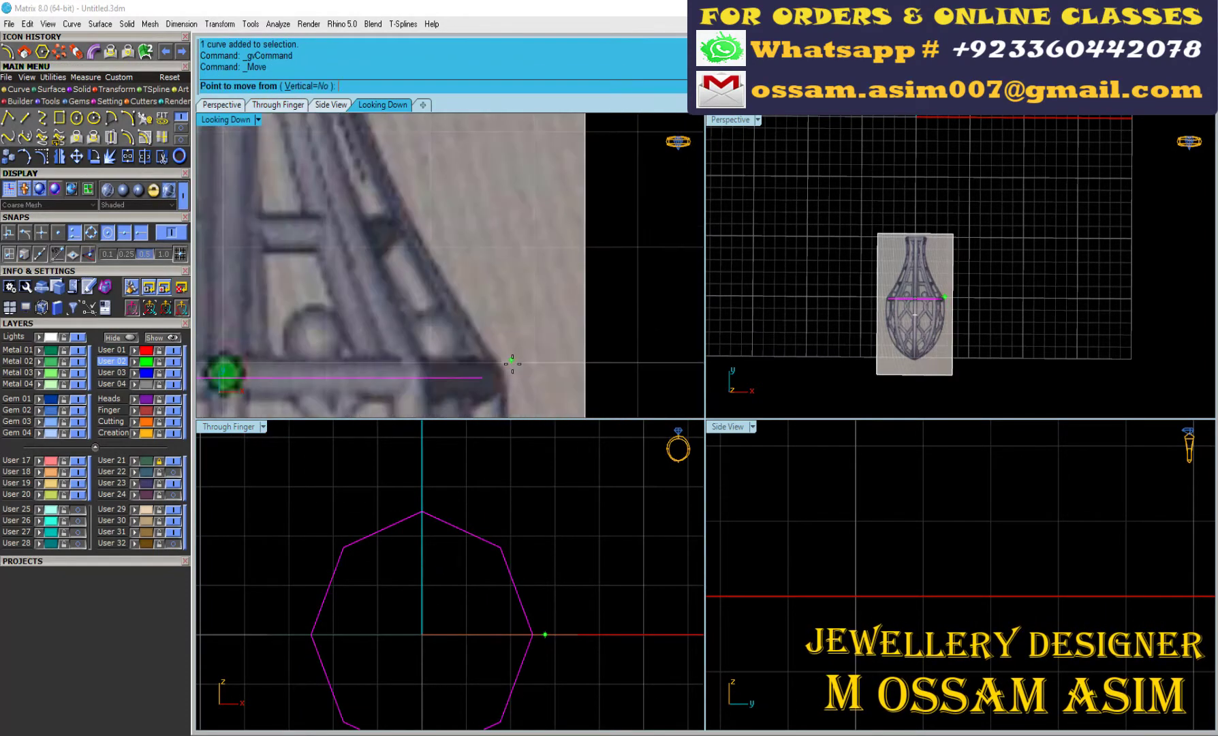
pyautogui.scroll(-1, 500, 381)
pyautogui.scroll(-3, 496, 371)
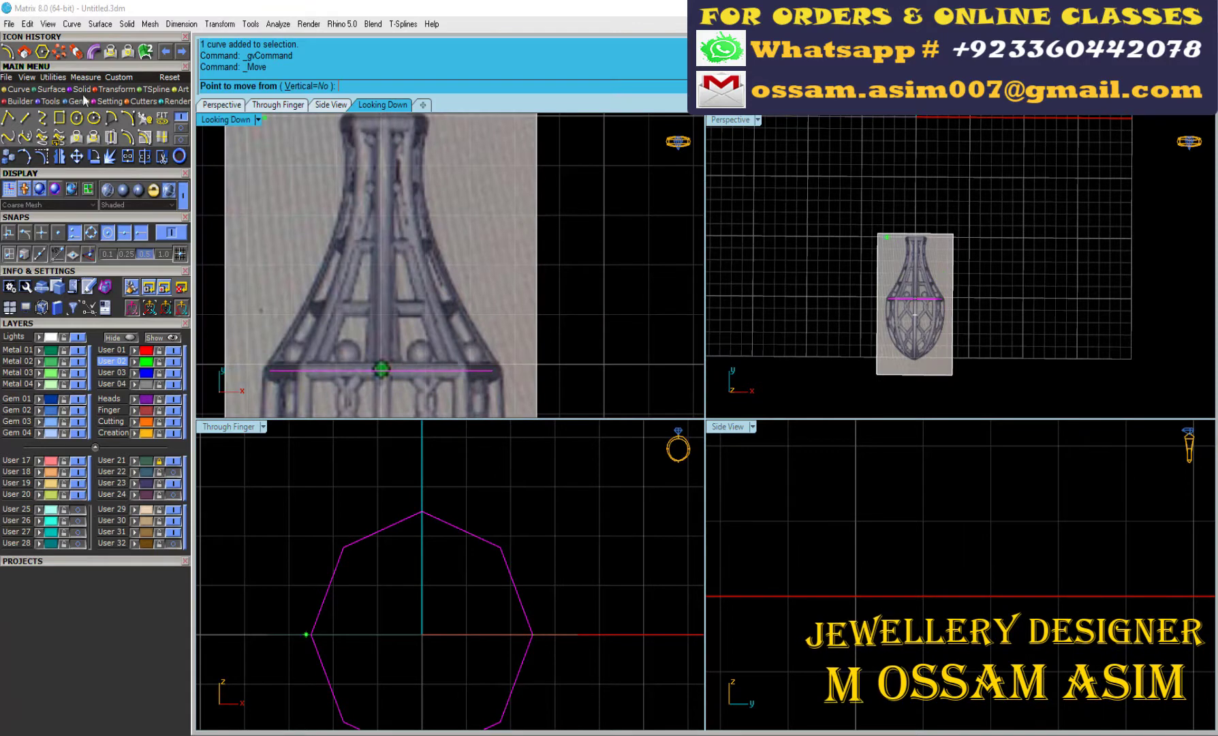
pyautogui.scroll(-2, 517, 266)
pyautogui.click(555, 380)
pyautogui.scroll(3, 450, 217)
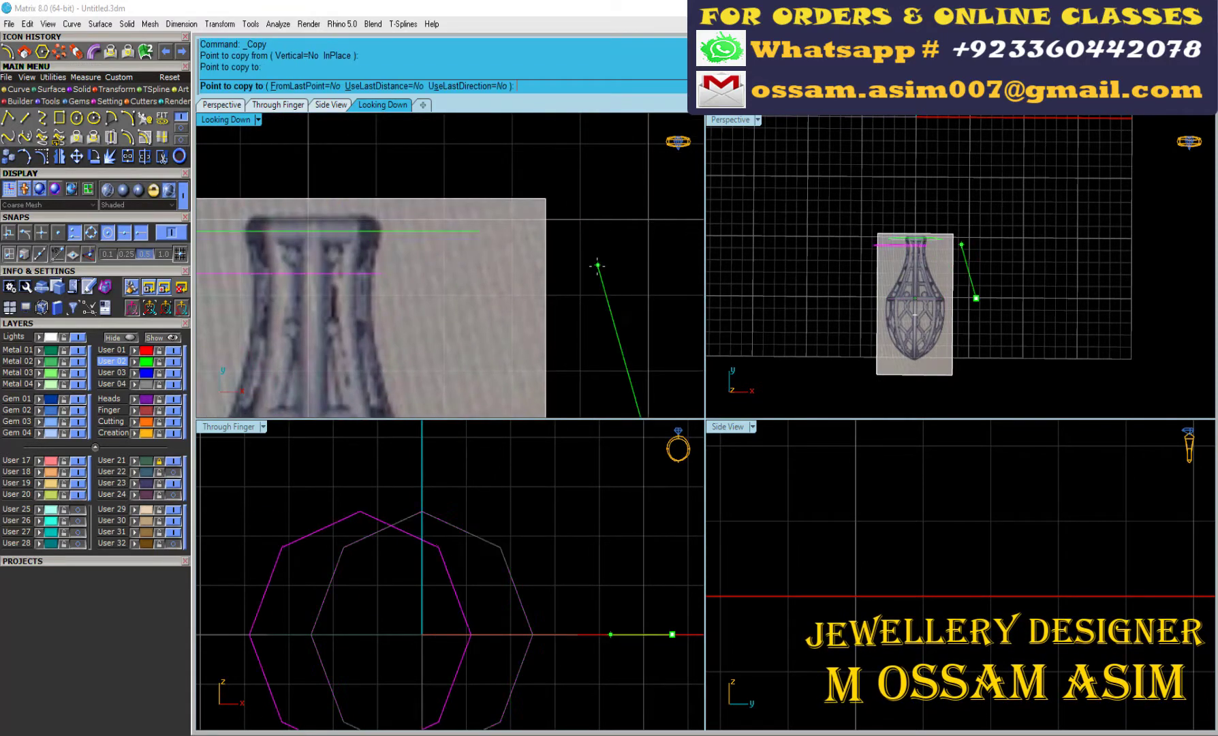
pyautogui.click(415, 234)
pyautogui.scroll(2, 408, 579)
pyautogui.scroll(-2, 433, 582)
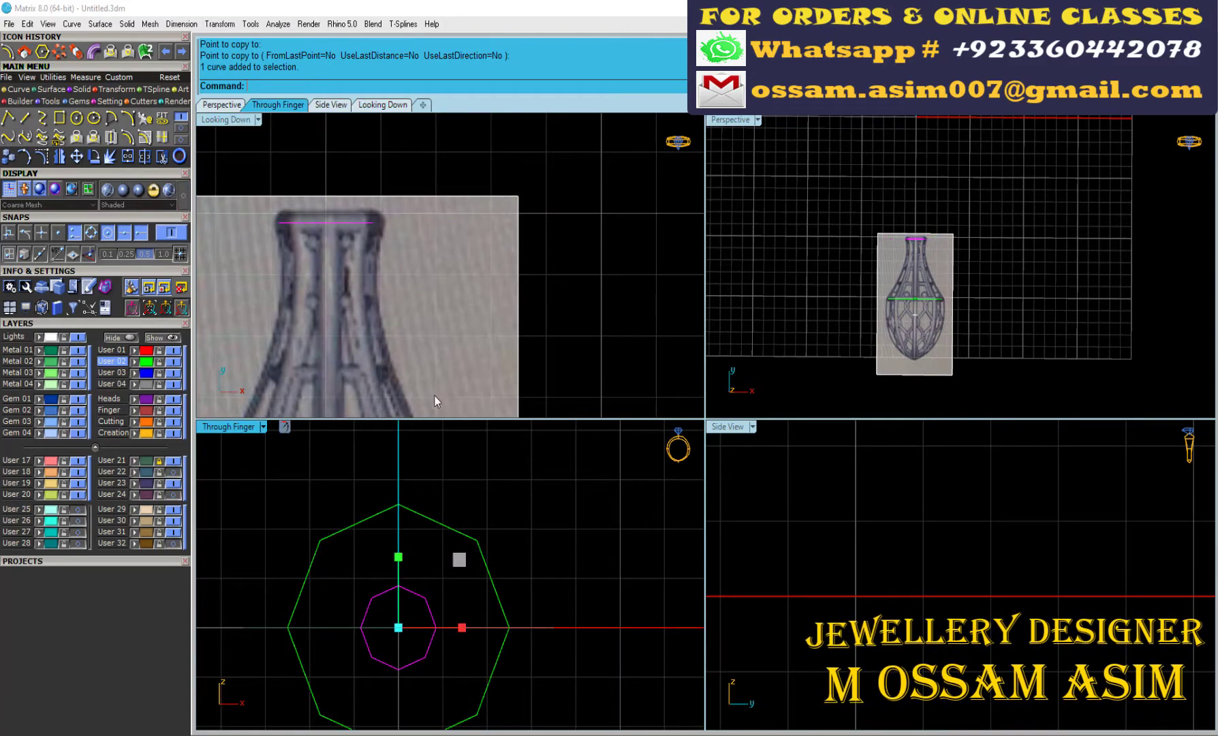
pyautogui.scroll(-2, 422, 263)
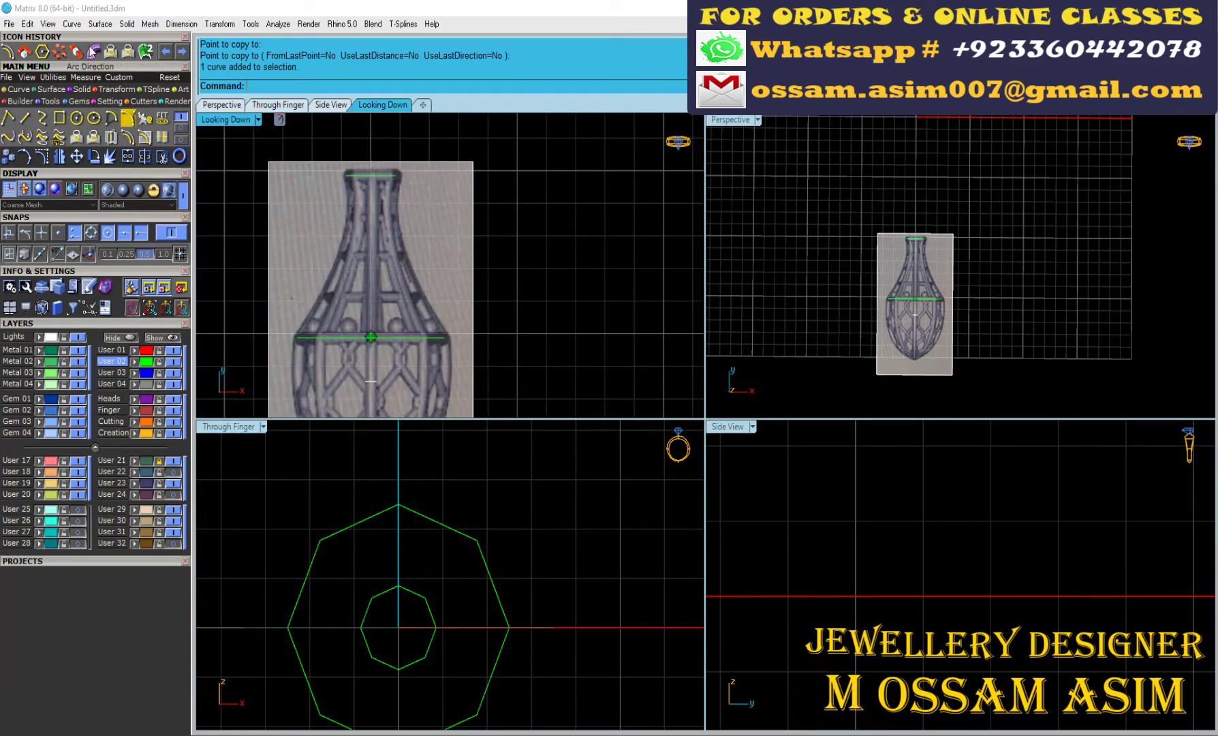
# - Start the profile arc at the neck end and begin a straight line at the origin
pyautogui.click(394, 176)
pyautogui.scroll(3, 394, 204)
pyautogui.scroll(-2, 382, 272)
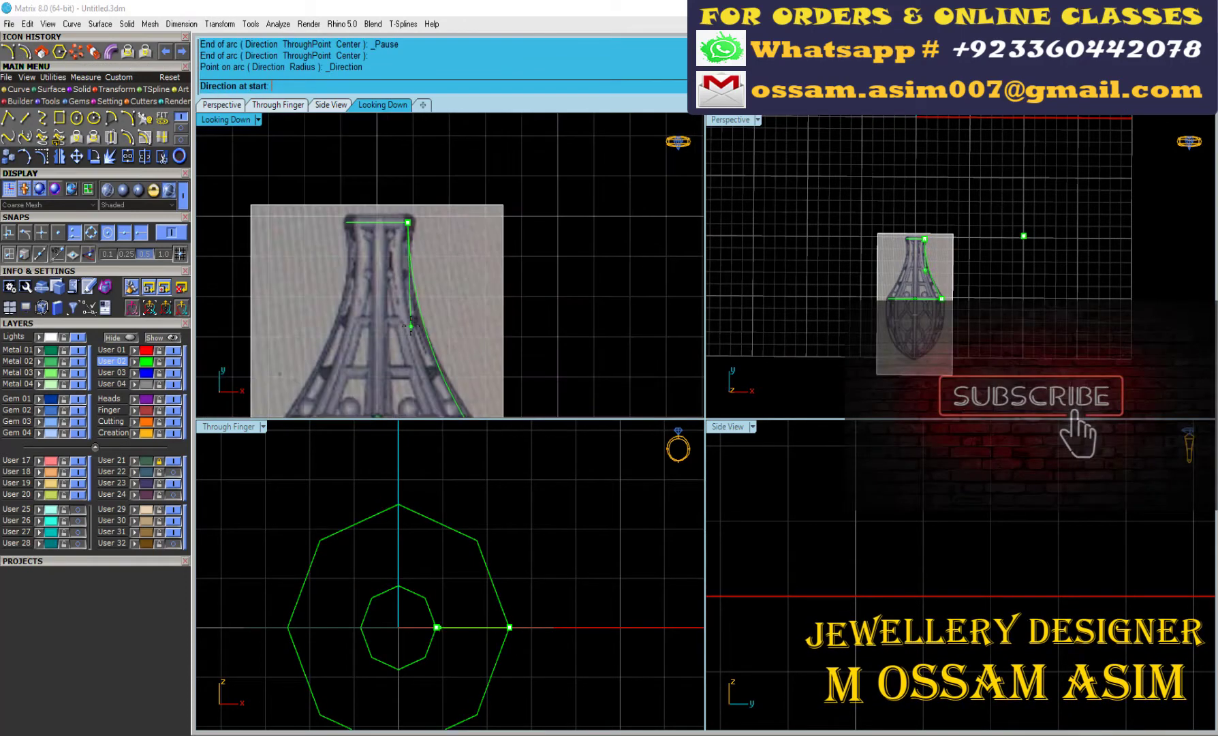
pyautogui.scroll(-3, 382, 307)
pyautogui.scroll(4, 382, 386)
pyautogui.scroll(-3, 381, 387)
pyautogui.click(24, 117)
pyautogui.scroll(-2, 320, 204)
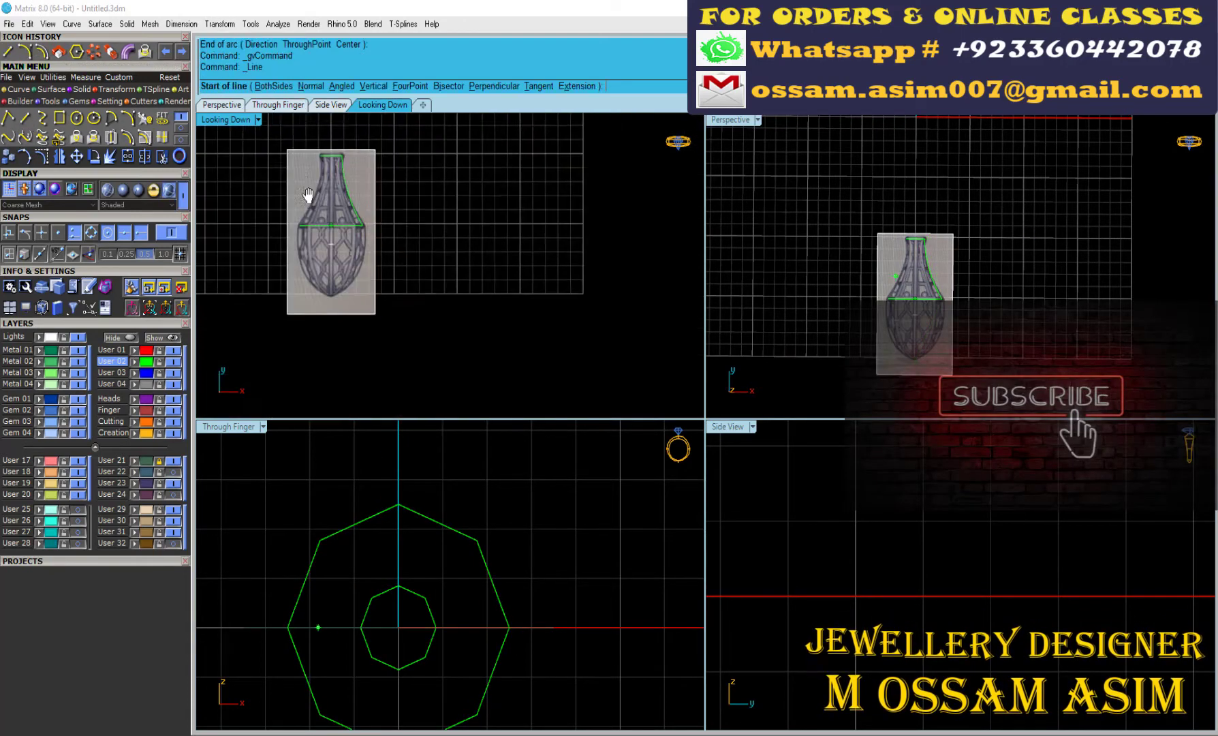
pyautogui.write('0')
pyautogui.press('Return')
pyautogui.scroll(2, 368, 299)
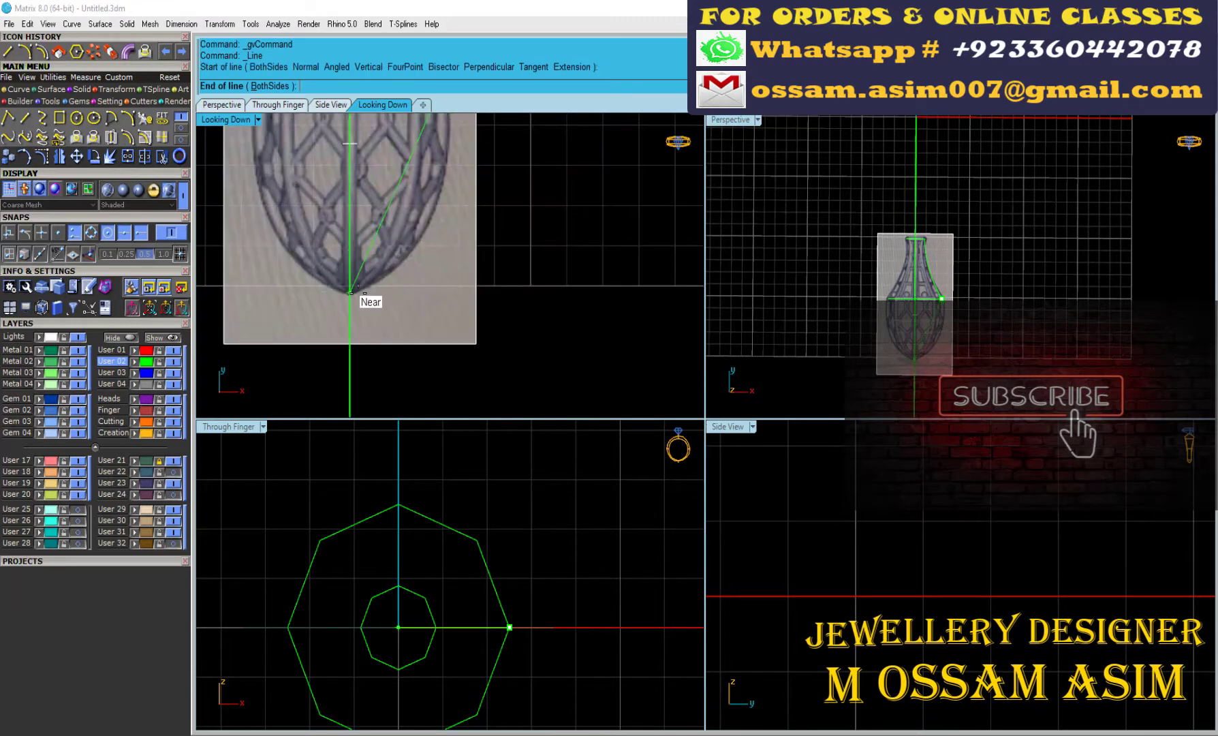
pyautogui.scroll(3, 346, 308)
pyautogui.scroll(-3, 359, 280)
pyautogui.scroll(-3, 402, 206)
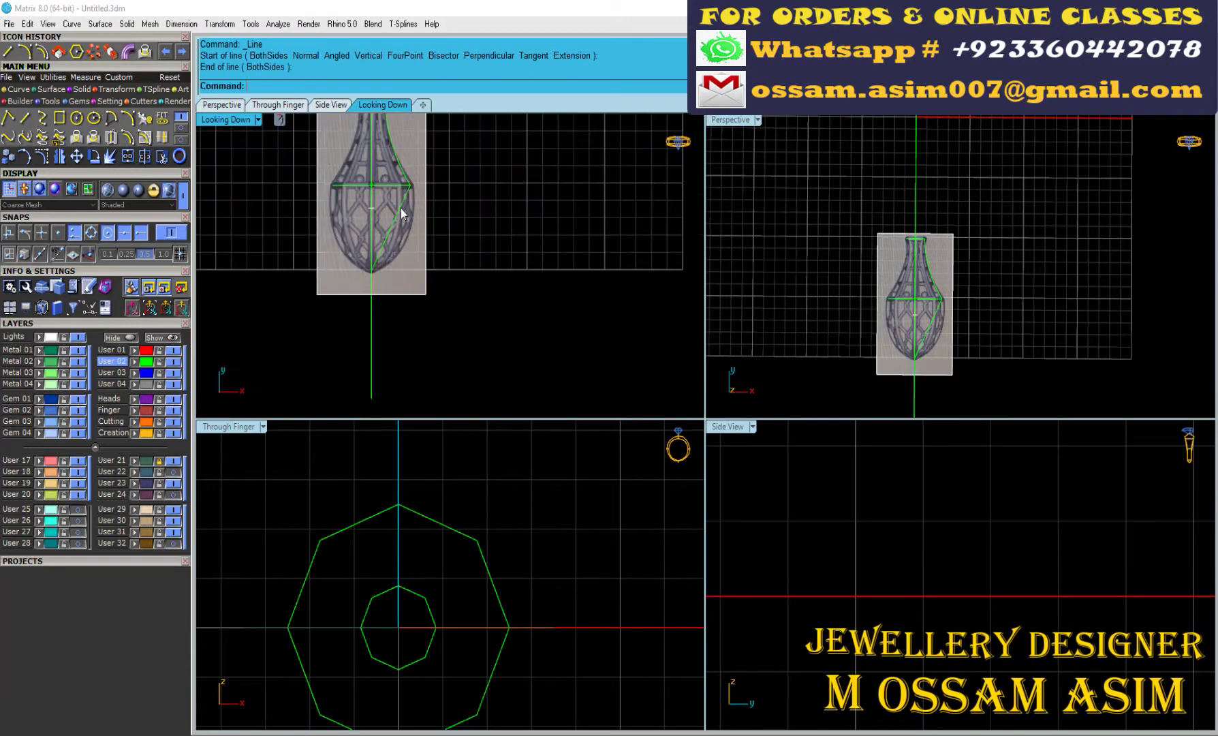
# - Draw an arc from the neck down to the drop's bottom tip
pyautogui.click(127, 117)
pyautogui.click(388, 193)
pyautogui.scroll(3, 362, 272)
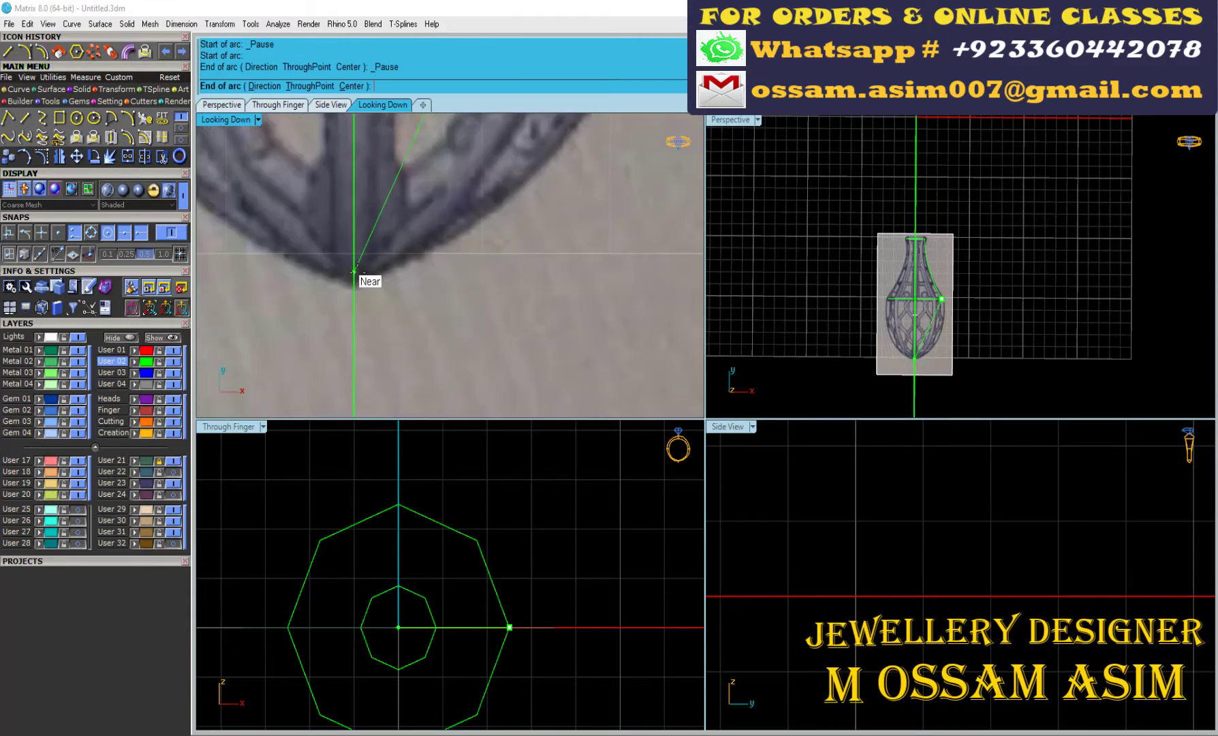
pyautogui.click(361, 273)
pyautogui.scroll(-2, 470, 324)
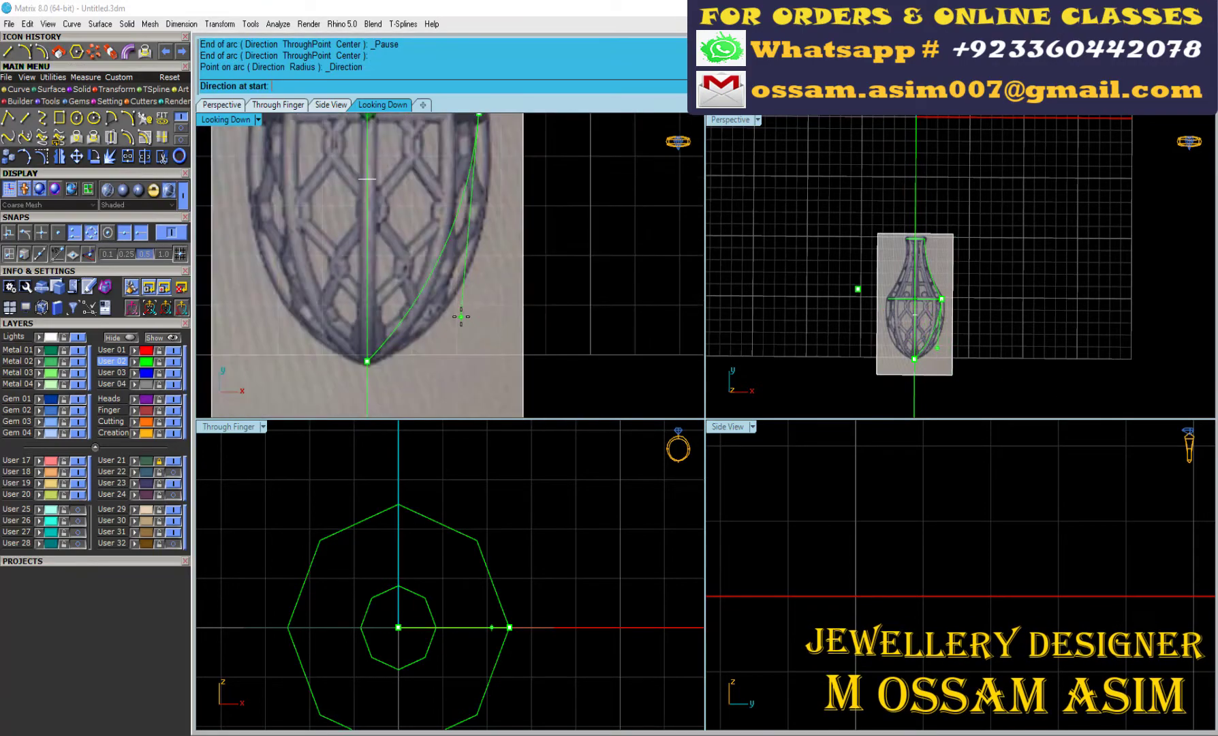
pyautogui.scroll(2, 524, 320)
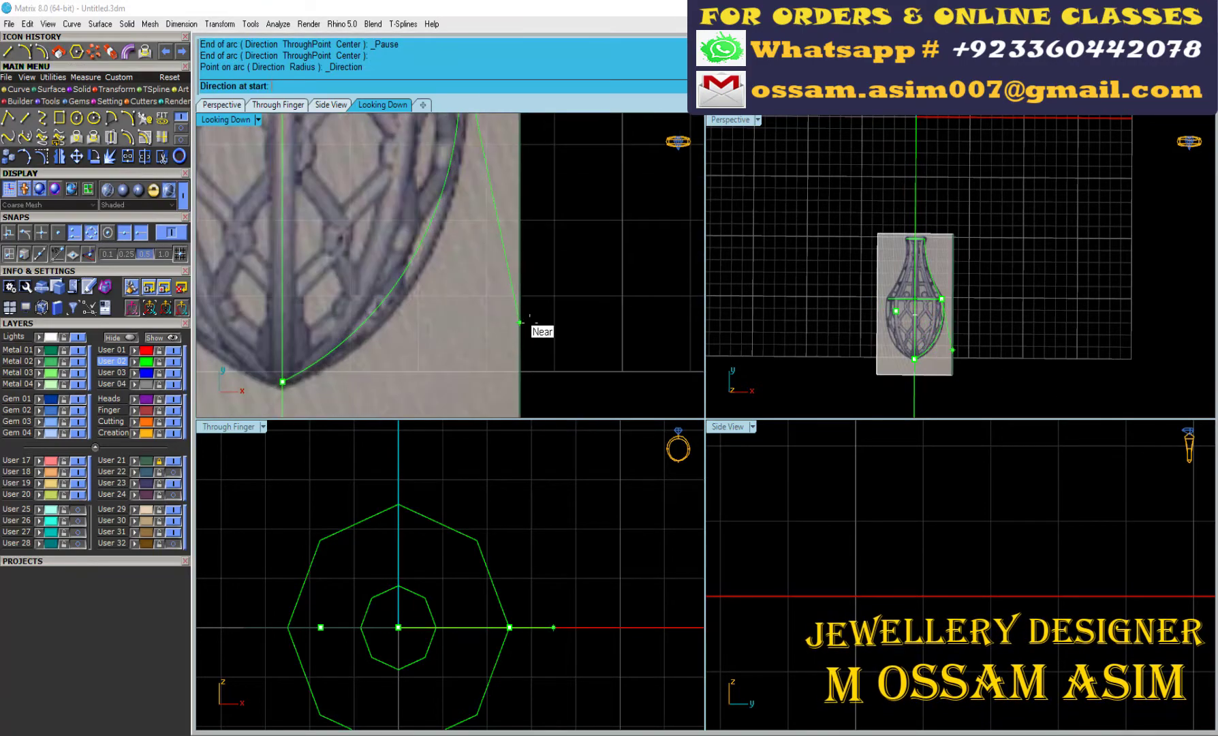
pyautogui.scroll(-2, 478, 321)
pyautogui.click(478, 320)
pyautogui.scroll(2, 451, 293)
pyautogui.scroll(2, 451, 293)
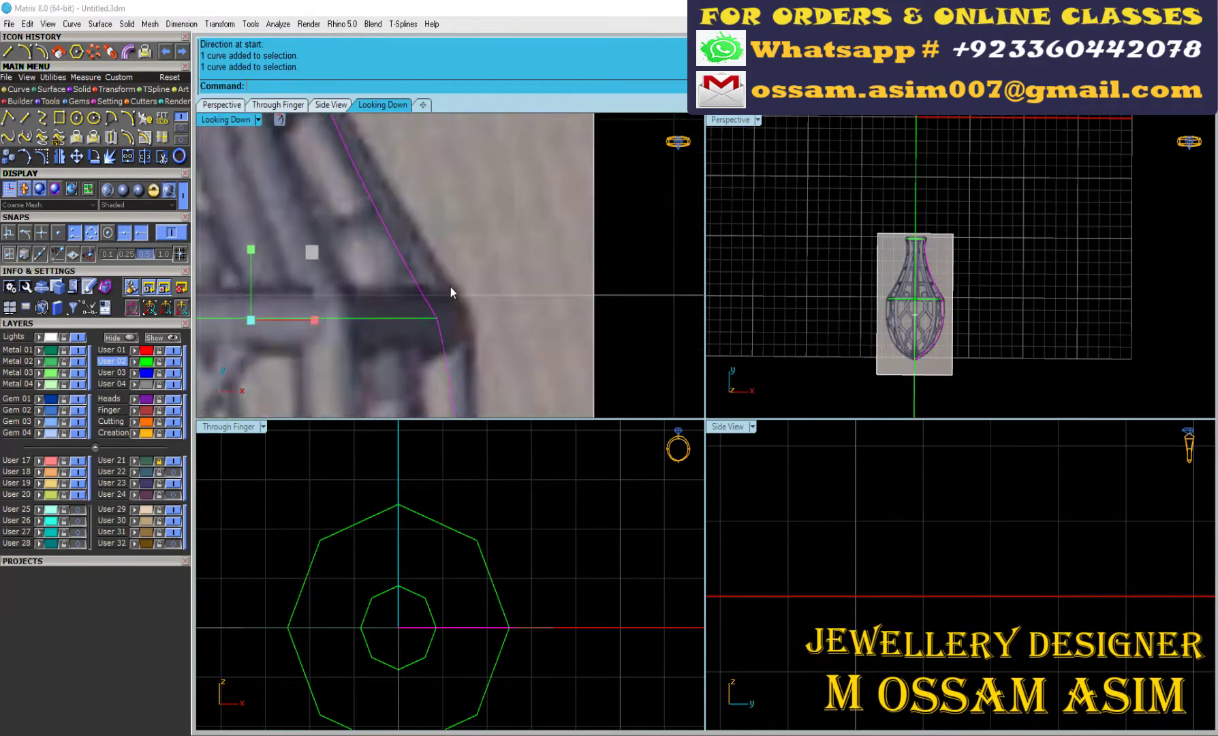
pyautogui.scroll(-1, 451, 293)
pyautogui.scroll(-1, 451, 293)
# - Maximize the perspective view and join the arc with the profile into one rail curve
pyautogui.moveTo(812, 252); pyautogui.dragTo(735, 125, button='right')
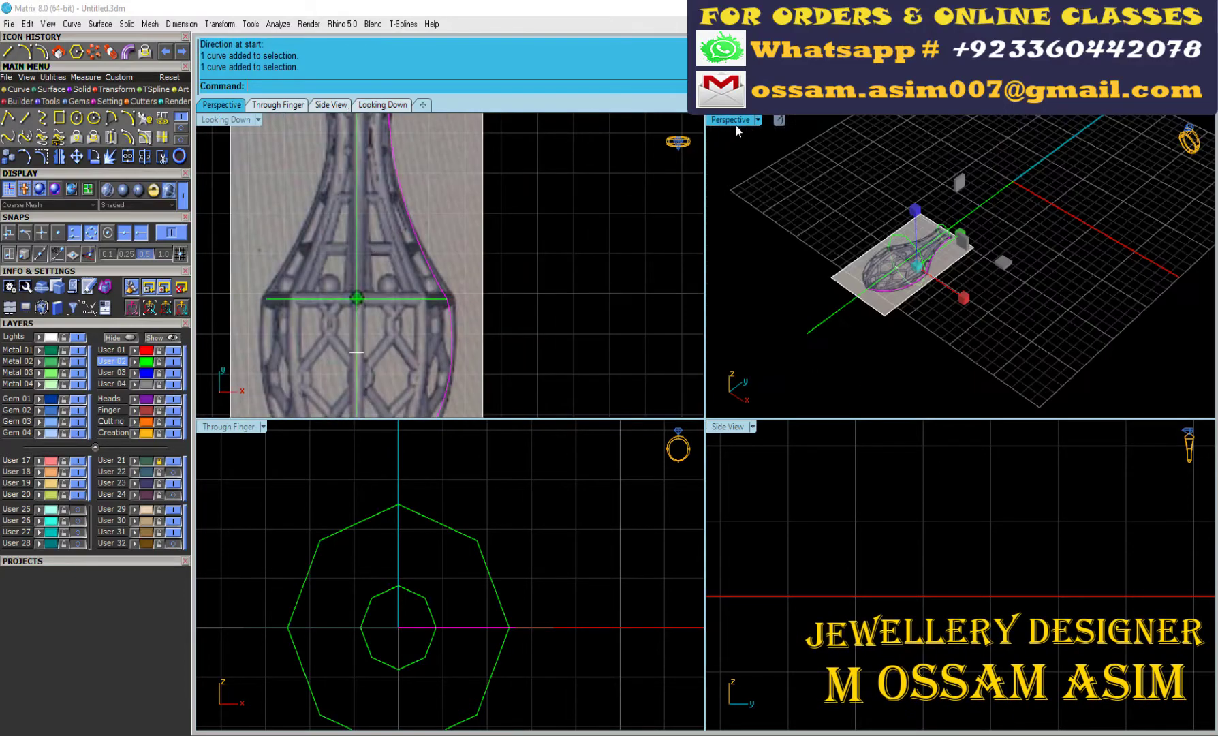
pyautogui.doubleClick(730, 119)
pyautogui.scroll(5, 681, 511)
pyautogui.scroll(2, 698, 536)
pyautogui.hotkey('ctrl', 'j')
pyautogui.scroll(-3, 645, 281)
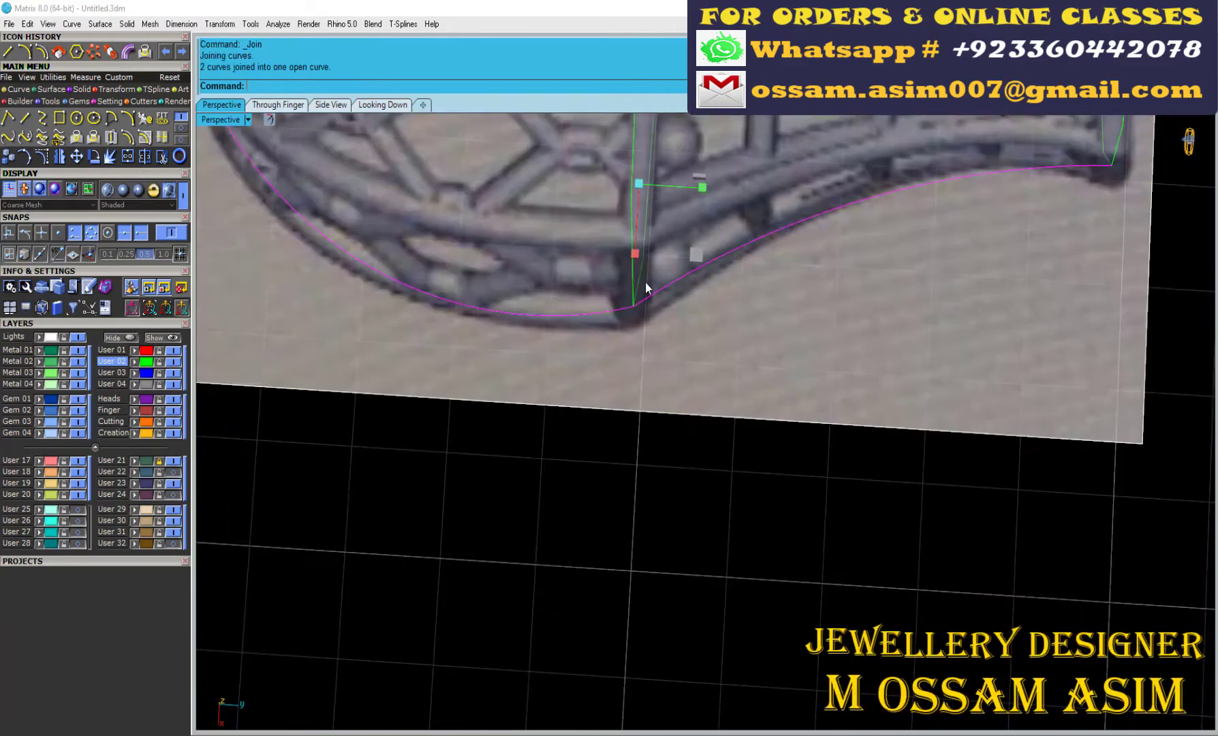
pyautogui.scroll(-2, 666, 312)
pyautogui.moveTo(666, 312); pyautogui.dragTo(242, 229, button='right')
pyautogui.click(51, 89)
# - Sweep the octagon along the joined profile rail with Sweep 1 Rail, then undo it
pyautogui.click(58, 124)
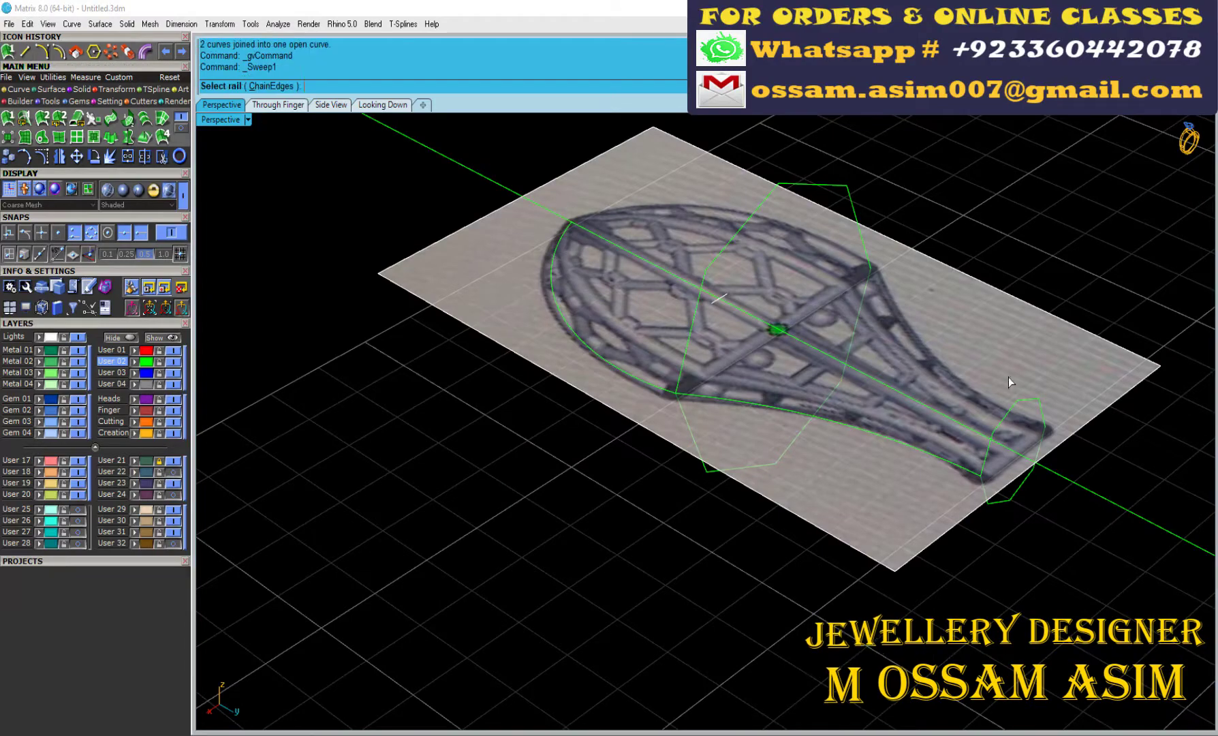
pyautogui.click(999, 422)
pyautogui.click(963, 470)
pyautogui.press('Return')
pyautogui.scroll(3, 955, 422)
pyautogui.moveTo(955, 422)
pyautogui.mouseDown(button='right')
pyautogui.moveTo(973, 557)
pyautogui.moveTo(855, 554)
pyautogui.moveTo(820, 482)
pyautogui.moveTo(796, 238)
pyautogui.moveTo(729, 236)
pyautogui.mouseUp(button='right')
pyautogui.press('Return')
pyautogui.scroll(5, 679, 688)
pyautogui.scroll(3, 596, 644)
pyautogui.hotkey('ctrl', 'z')
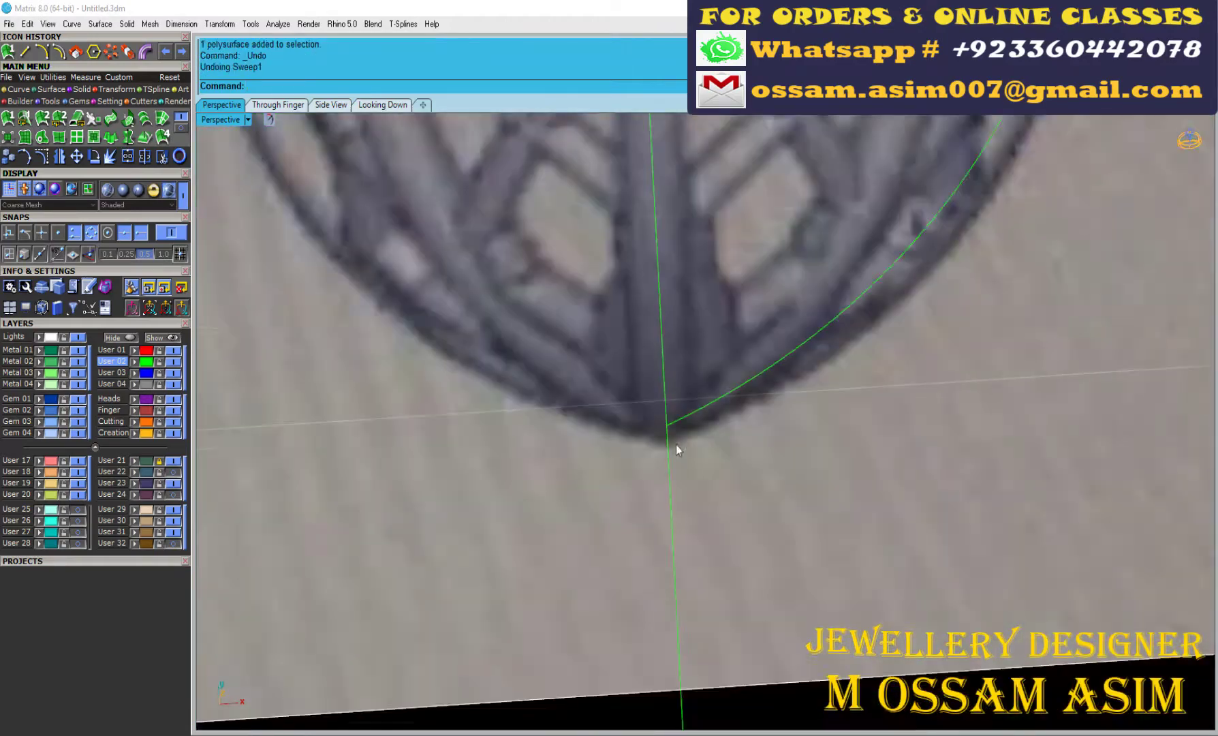
# - Show the rail's control points in top view and select its endpoint at the tip
pyautogui.click(383, 105)
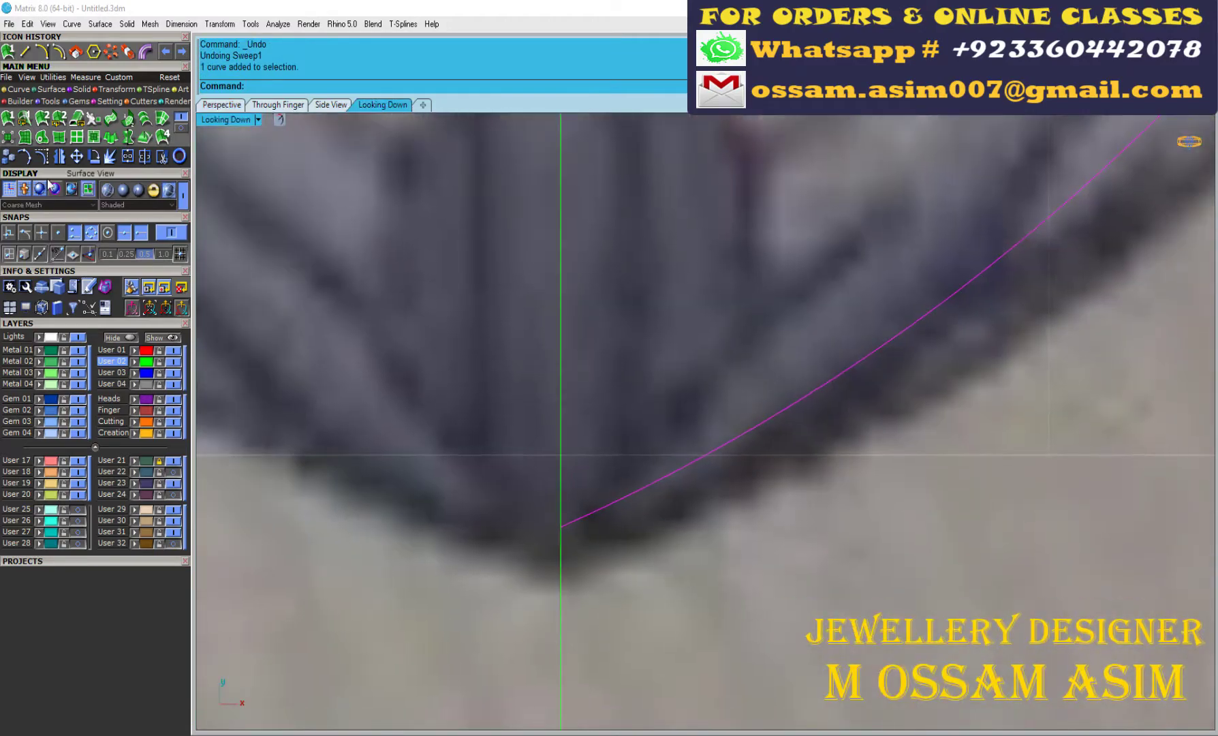
pyautogui.press('F10')
pyautogui.click(647, 636)
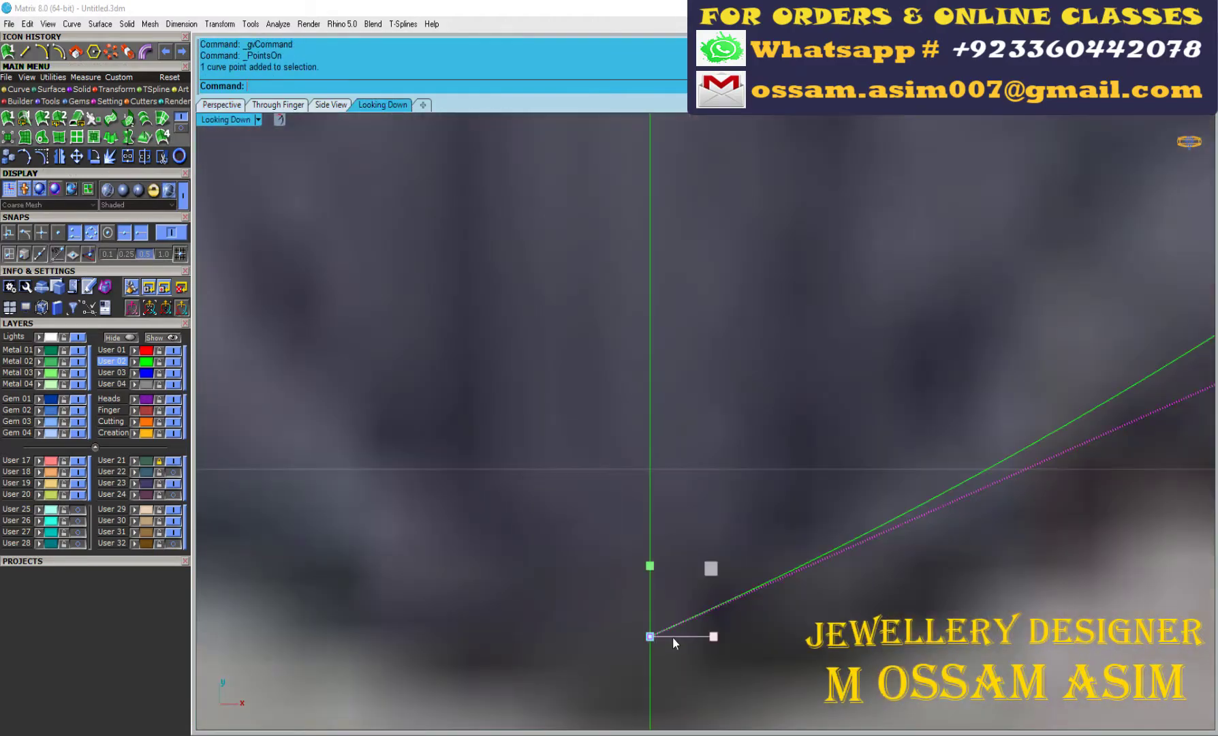
pyautogui.scroll(-3, 560, 599)
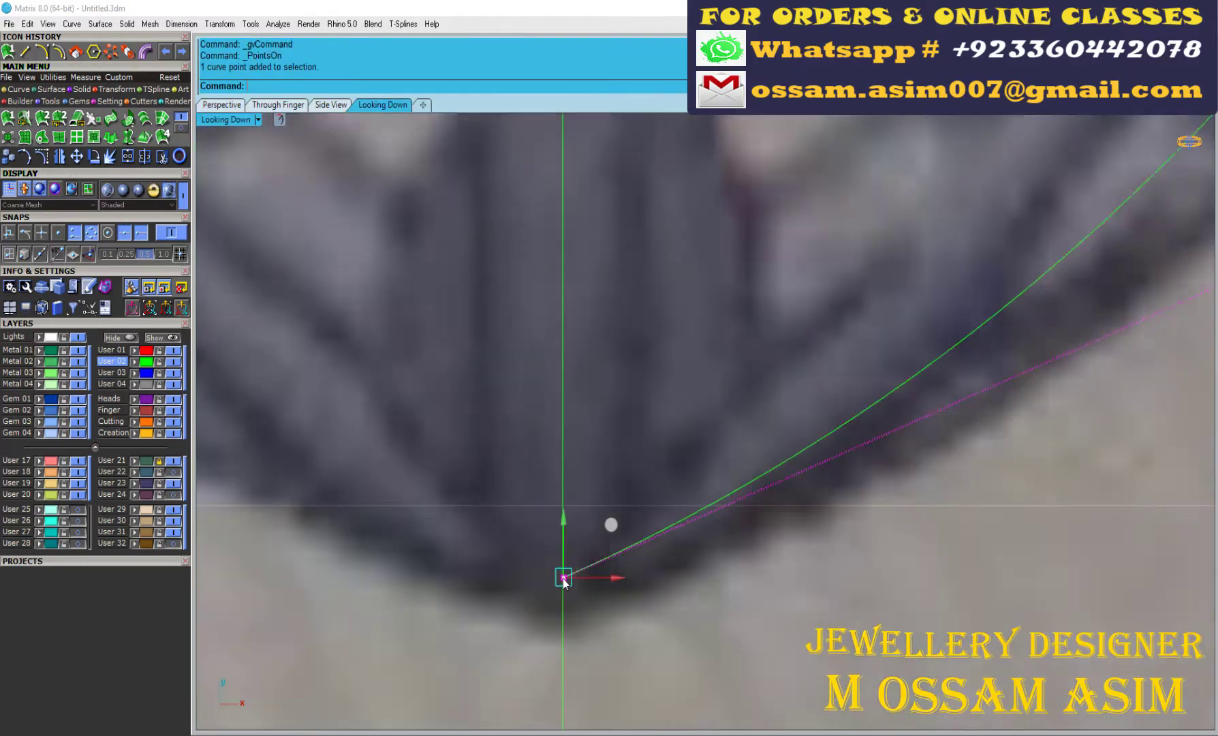
pyautogui.scroll(-3, 560, 599)
pyautogui.scroll(-3, 560, 599)
# - Rebuild the one-rail sweep with the octagon cross-section in perspective view
pyautogui.hotkey('ctrl', 'Tab')
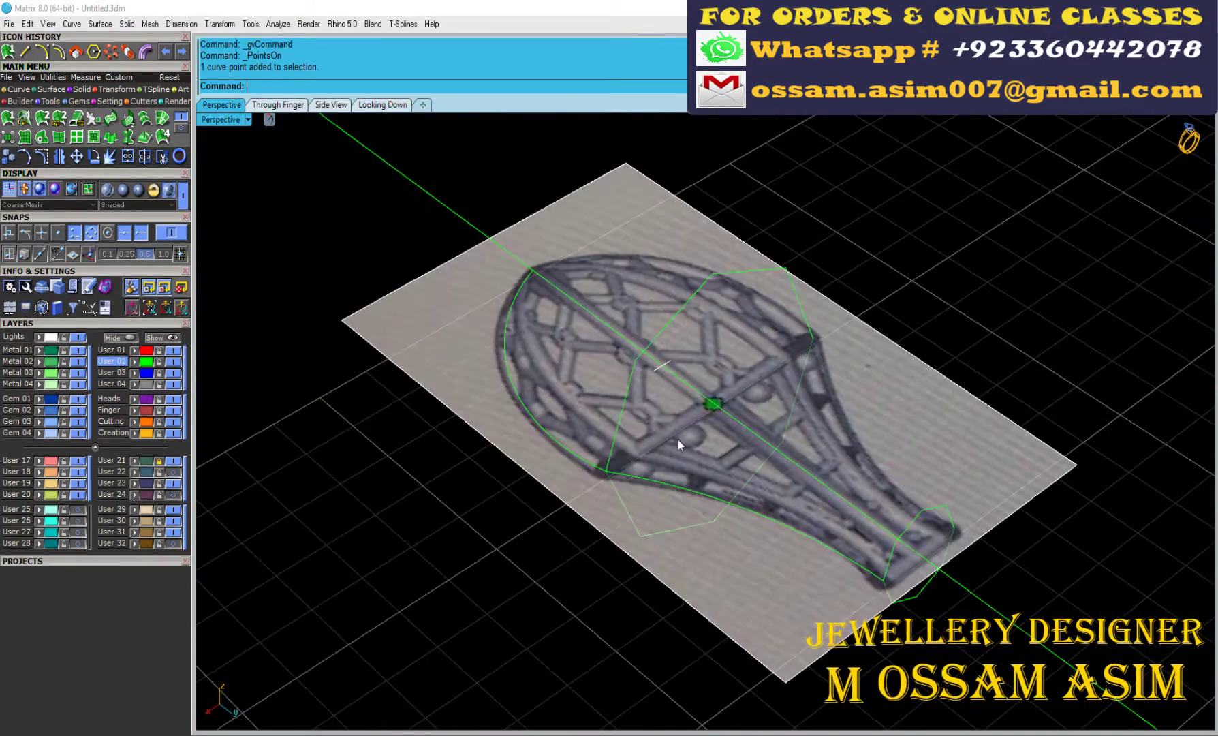
pyautogui.click(859, 564)
pyautogui.press('Return')
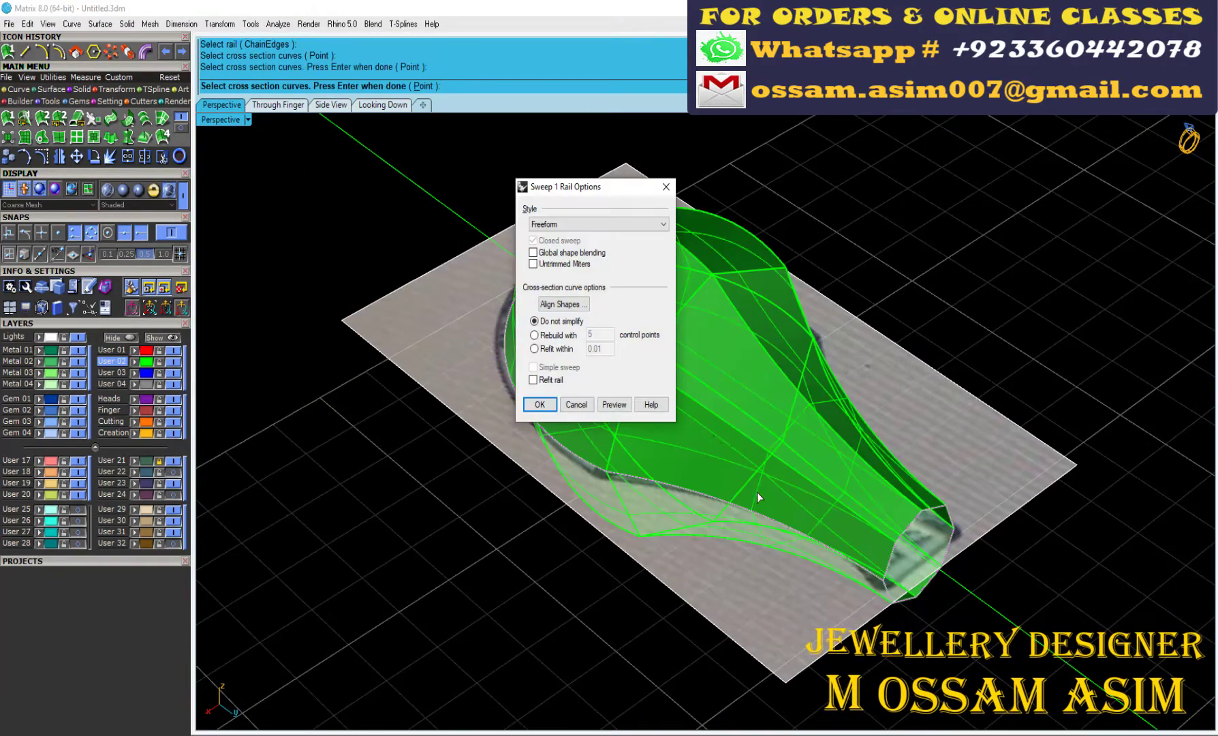
pyautogui.press('Return')
pyautogui.moveTo(681, 408)
pyautogui.mouseDown(button='right')
pyautogui.moveTo(591, 382)
pyautogui.moveTo(836, 427)
pyautogui.moveTo(475, 208)
pyautogui.moveTo(812, 444)
pyautogui.moveTo(752, 479)
pyautogui.mouseUp(button='right')
# - Explode the sweep, copy the selected faces, undo, and paste them back
pyautogui.click(837, 427)
pyautogui.click(646, 327)
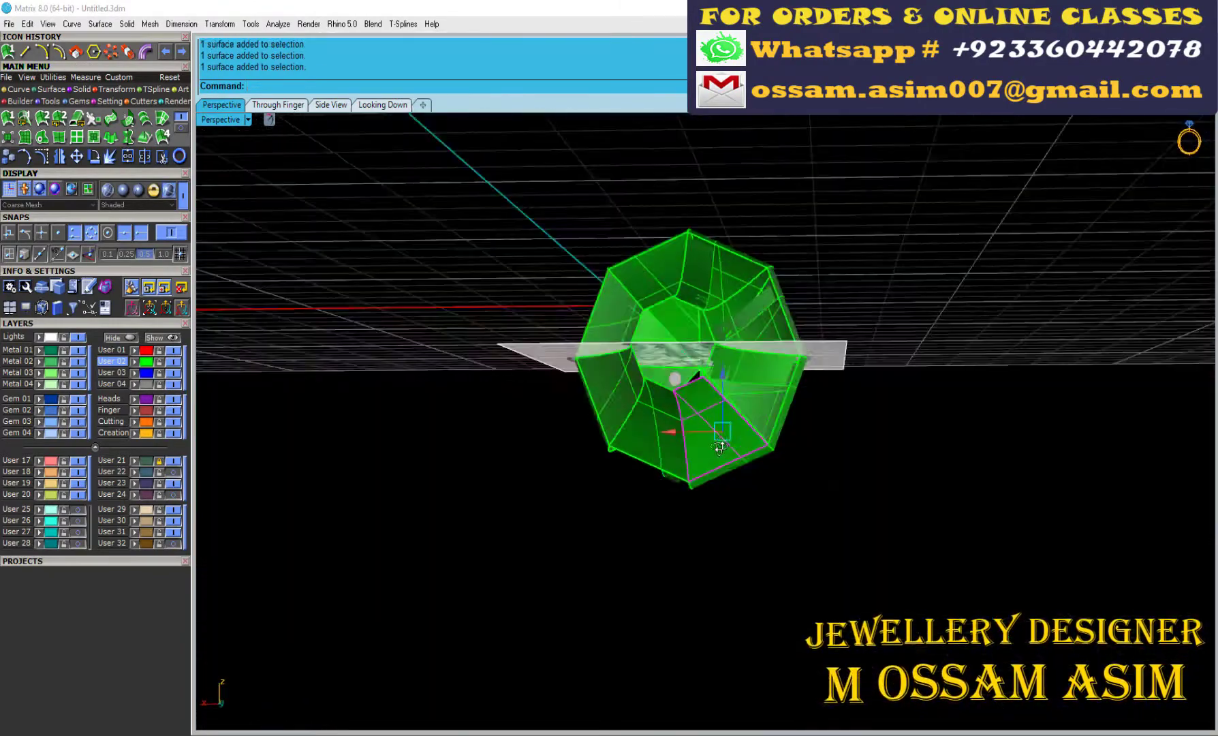
pyautogui.hotkey('ctrl', 'c')
pyautogui.hotkey('ctrl', 'z')
pyautogui.hotkey('ctrl', 'z')
pyautogui.hotkey('ctrl', 'v')
pyautogui.moveTo(758, 524)
pyautogui.mouseDown(button='right')
pyautogui.moveTo(461, 480)
pyautogui.moveTo(517, 219)
pyautogui.mouseUp(button='right')
pyautogui.hotkey('ctrl', 'Tab')
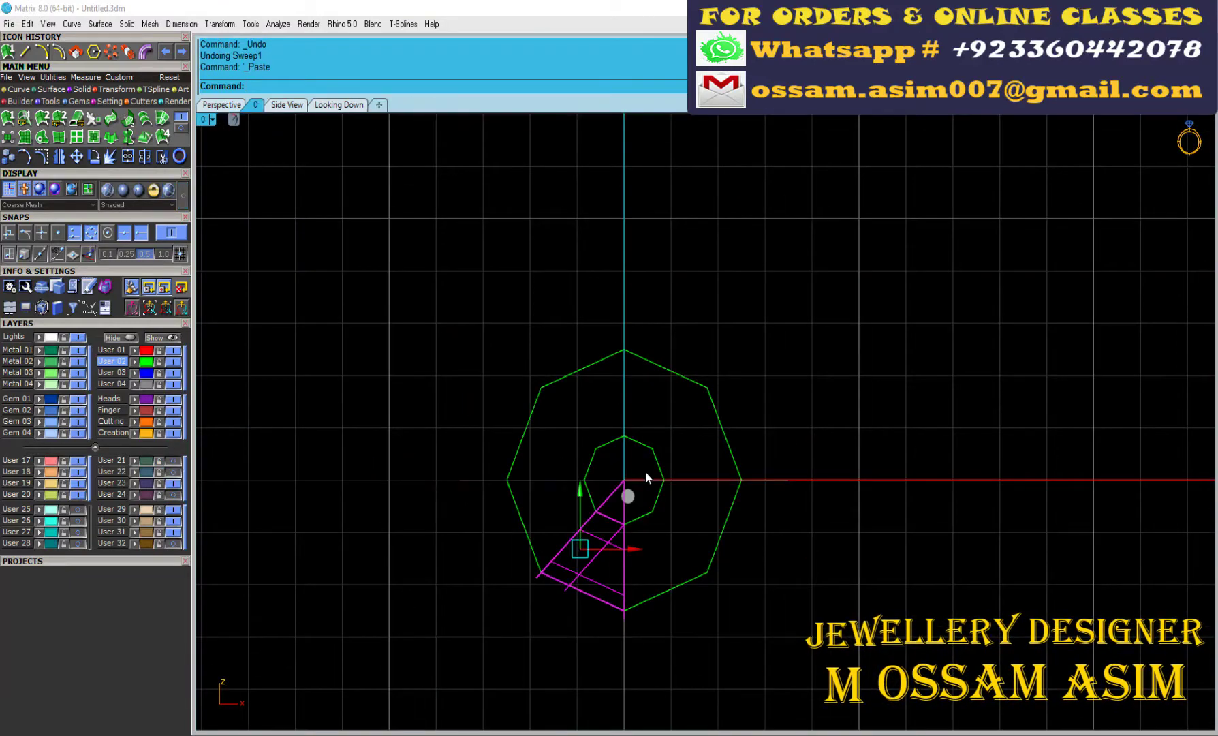
# - Mirror the pasted faces across the centre line and delete the original lower faces
pyautogui.write('mirror')
pyautogui.press('Return')
pyautogui.write('0')
pyautogui.press('Return')
pyautogui.click(269, 541)
pyautogui.moveTo(269, 541); pyautogui.dragTo(387, 440, button='right')
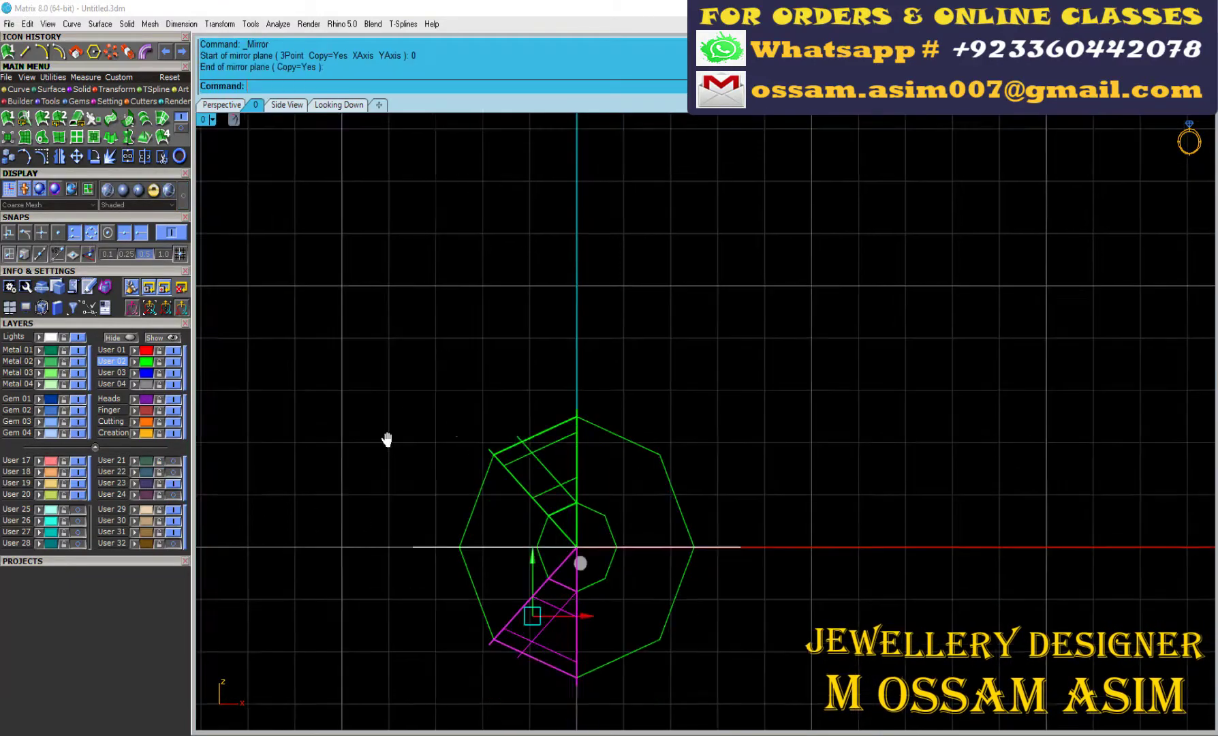
pyautogui.press('Delete')
# - Group the selected octagon curves and select the green surface
pyautogui.scroll(-3, 393, 171)
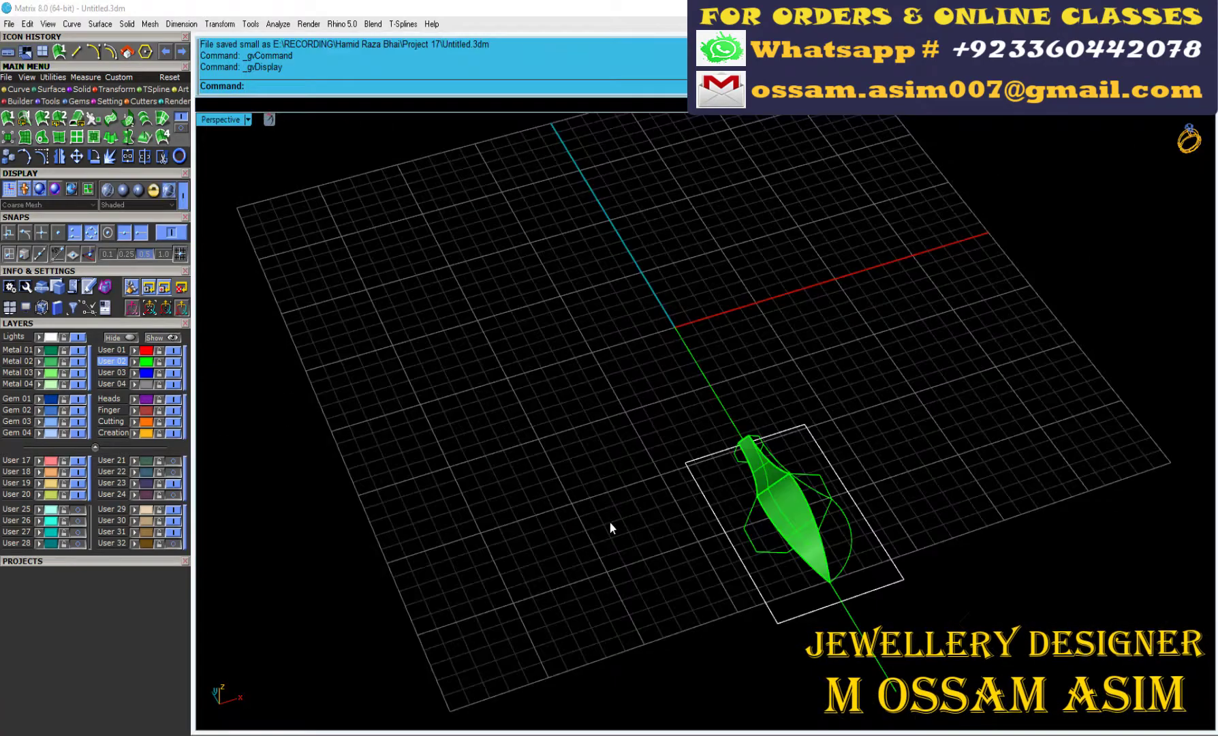
pyautogui.moveTo(609, 523)
pyautogui.mouseDown(button='right')
pyautogui.moveTo(619, 329)
pyautogui.moveTo(488, 374)
pyautogui.mouseUp(button='right')
pyautogui.hotkey('ctrl', 'g')
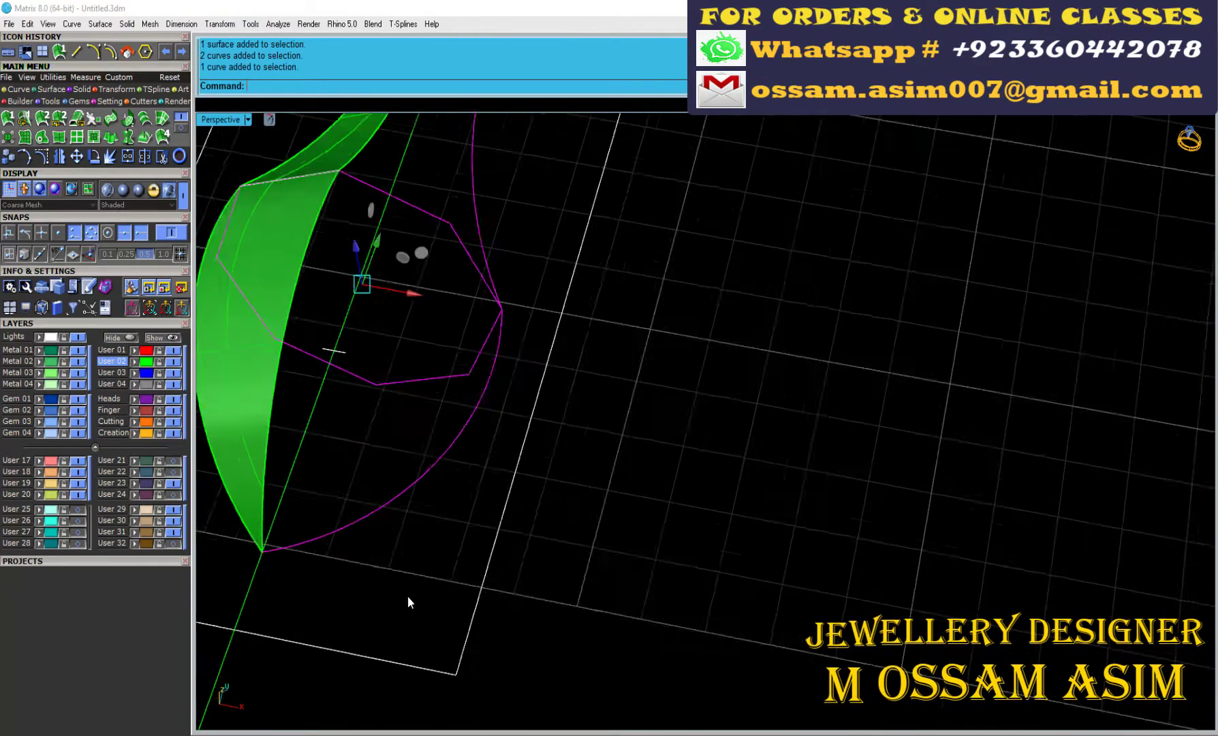
pyautogui.moveTo(534, 474)
pyautogui.mouseDown(button='right')
pyautogui.moveTo(523, 541)
pyautogui.moveTo(546, 535)
pyautogui.moveTo(505, 597)
pyautogui.moveTo(299, 436)
pyautogui.mouseUp(button='right')
pyautogui.click(523, 541)
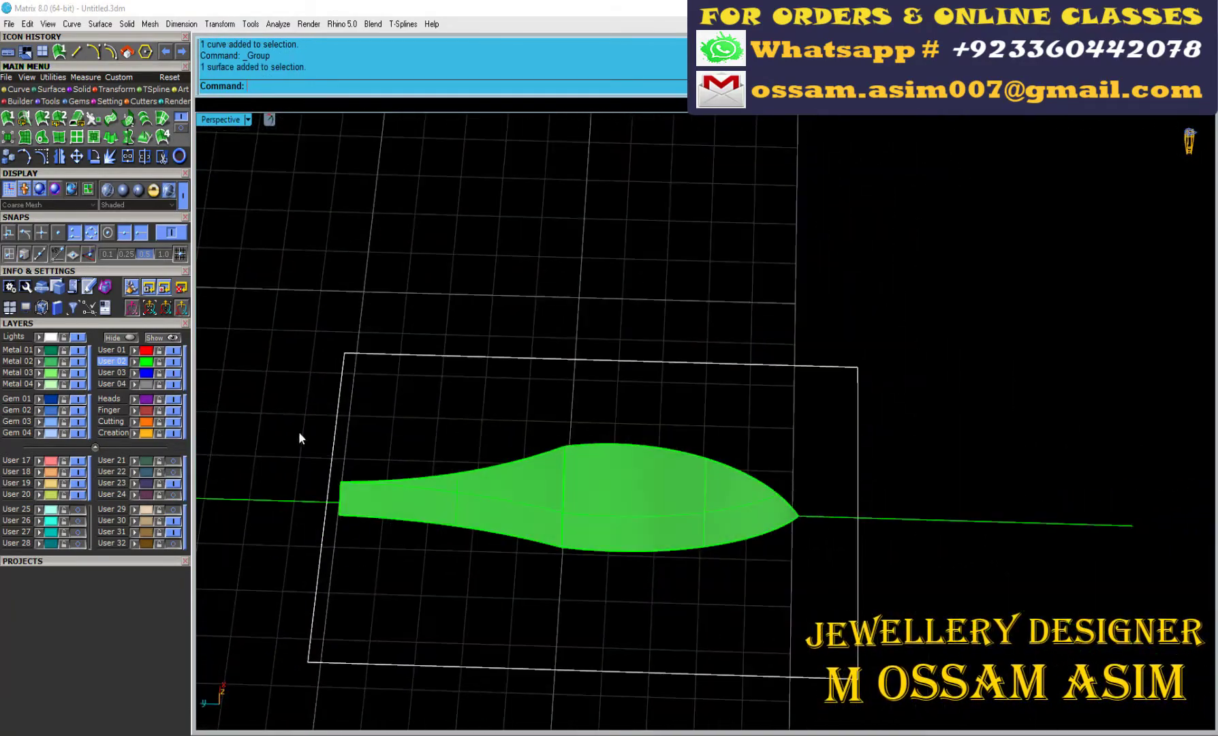
pyautogui.moveTo(408, 497); pyautogui.dragTo(437, 463, button='right')
pyautogui.moveTo(920, 549); pyautogui.dragTo(805, 505, button='right')
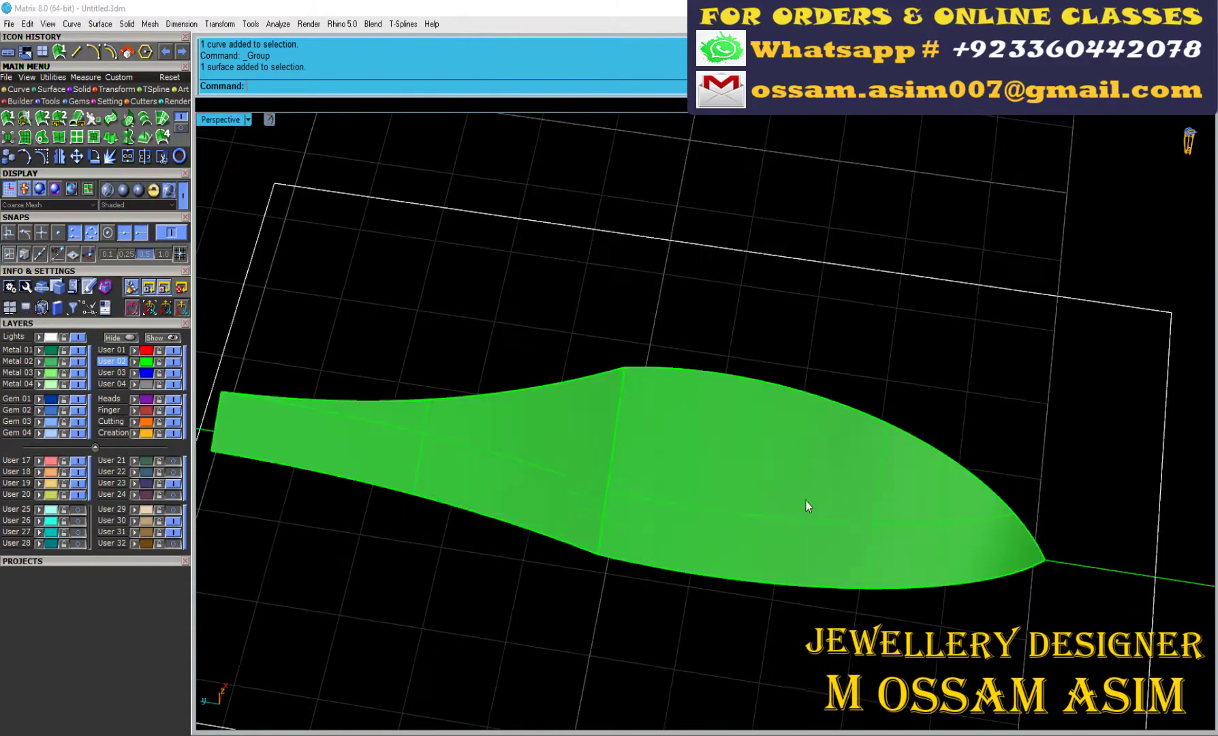
pyautogui.scroll(-3, 805, 506)
# - Duplicate both surface pieces' borders as curves, then delete the surfaces, keeping the outlines
pyautogui.click(146, 139)
pyautogui.scroll(-3, 711, 516)
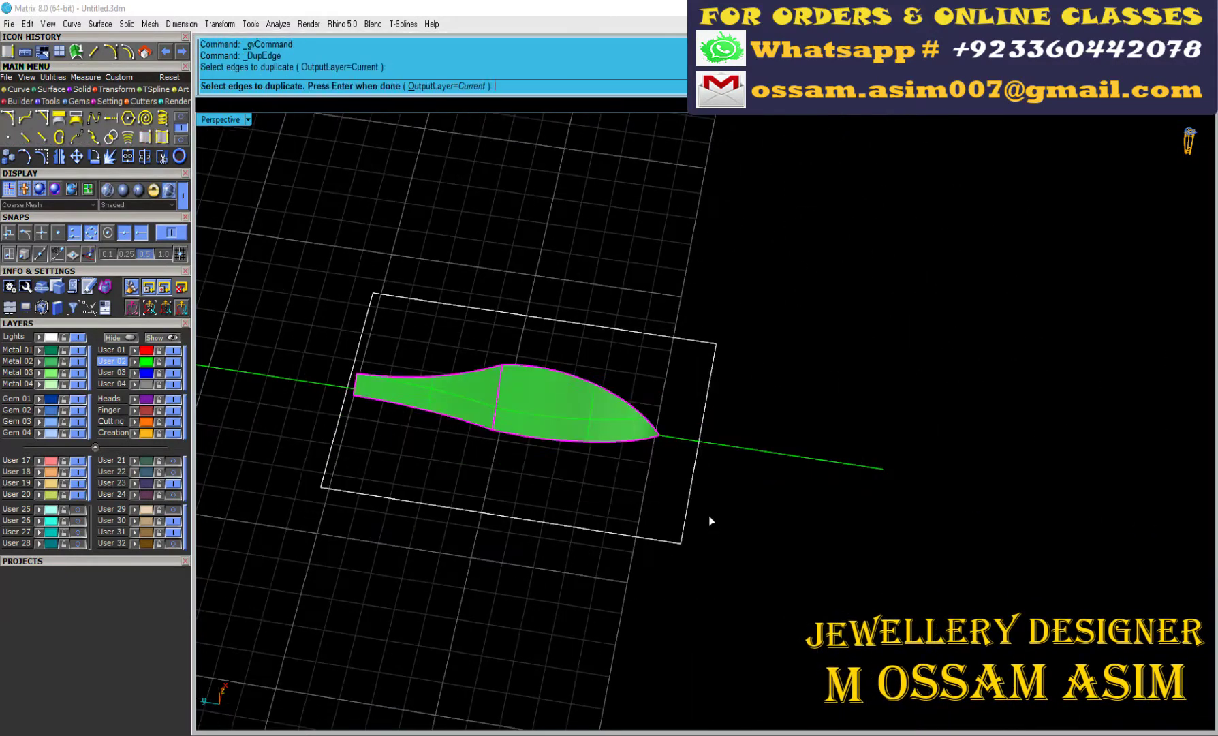
pyautogui.scroll(2, 461, 367)
pyautogui.click(515, 407)
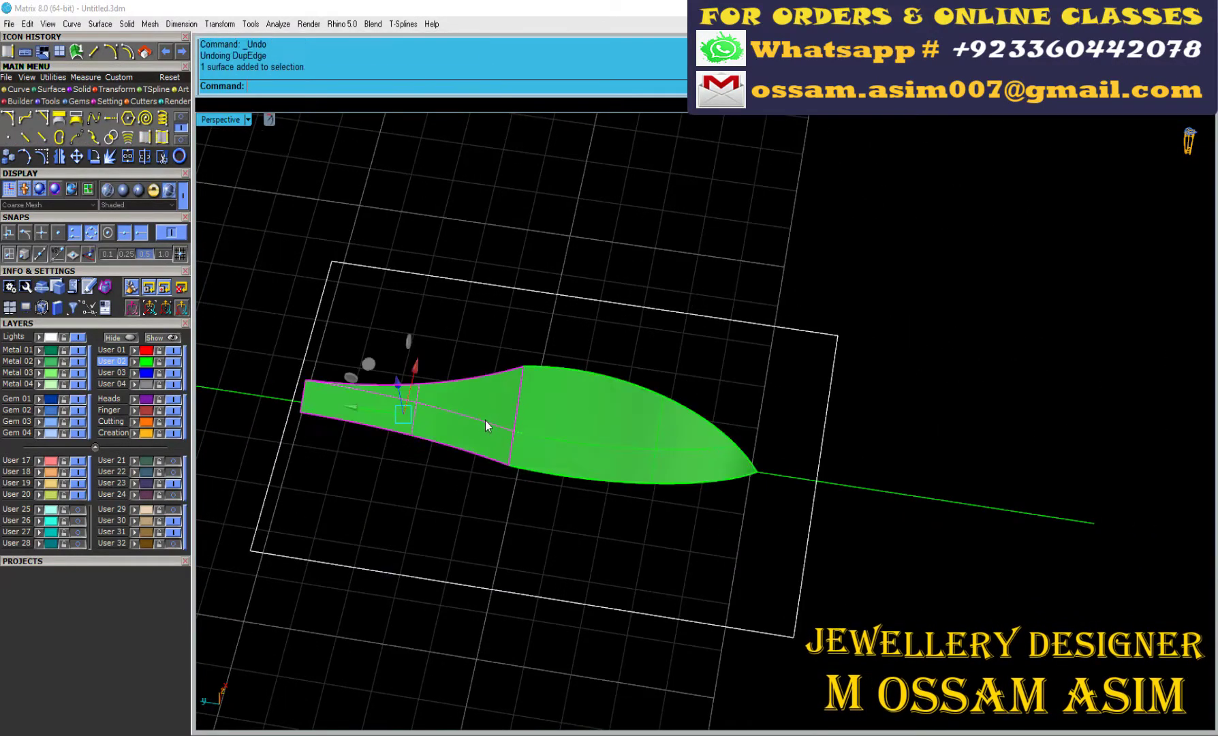
pyautogui.click(45, 340)
pyautogui.scroll(3, 438, 336)
pyautogui.click(569, 374)
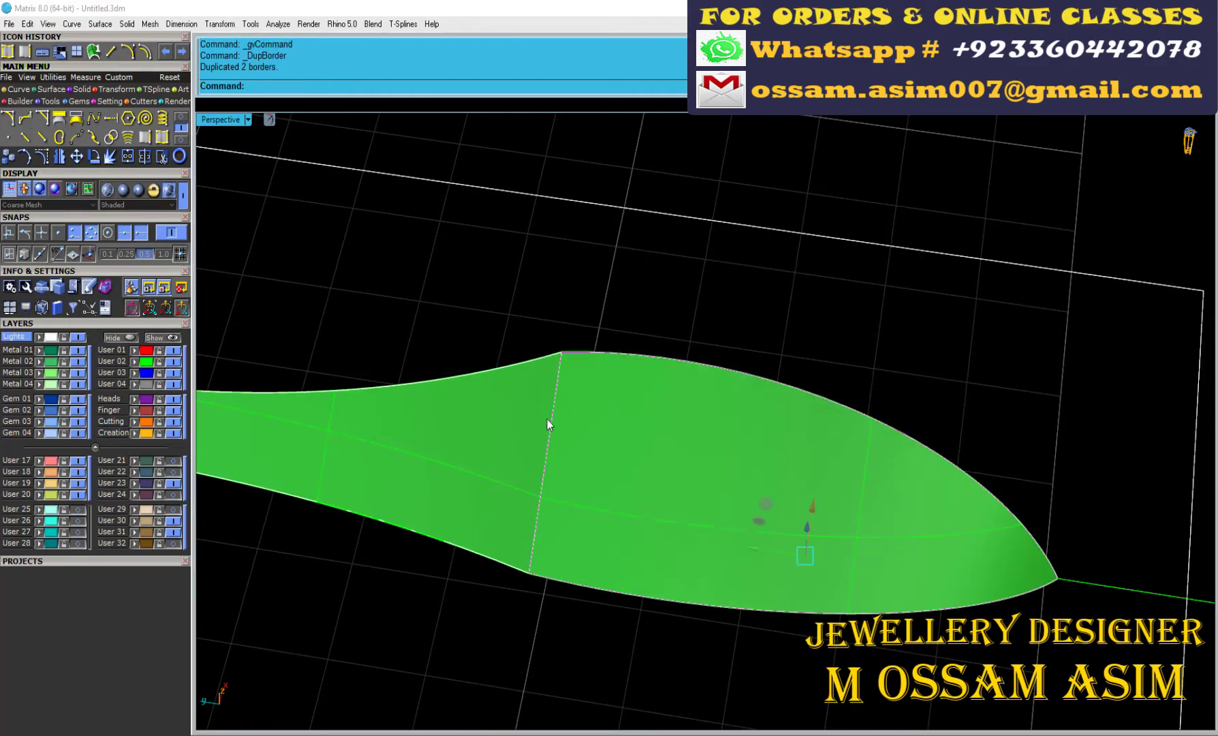
pyautogui.scroll(-3, 459, 384)
pyautogui.press('Delete')
# - Explode the neck outline into segments and join the upper and lower neck curves
pyautogui.scroll(3, 594, 469)
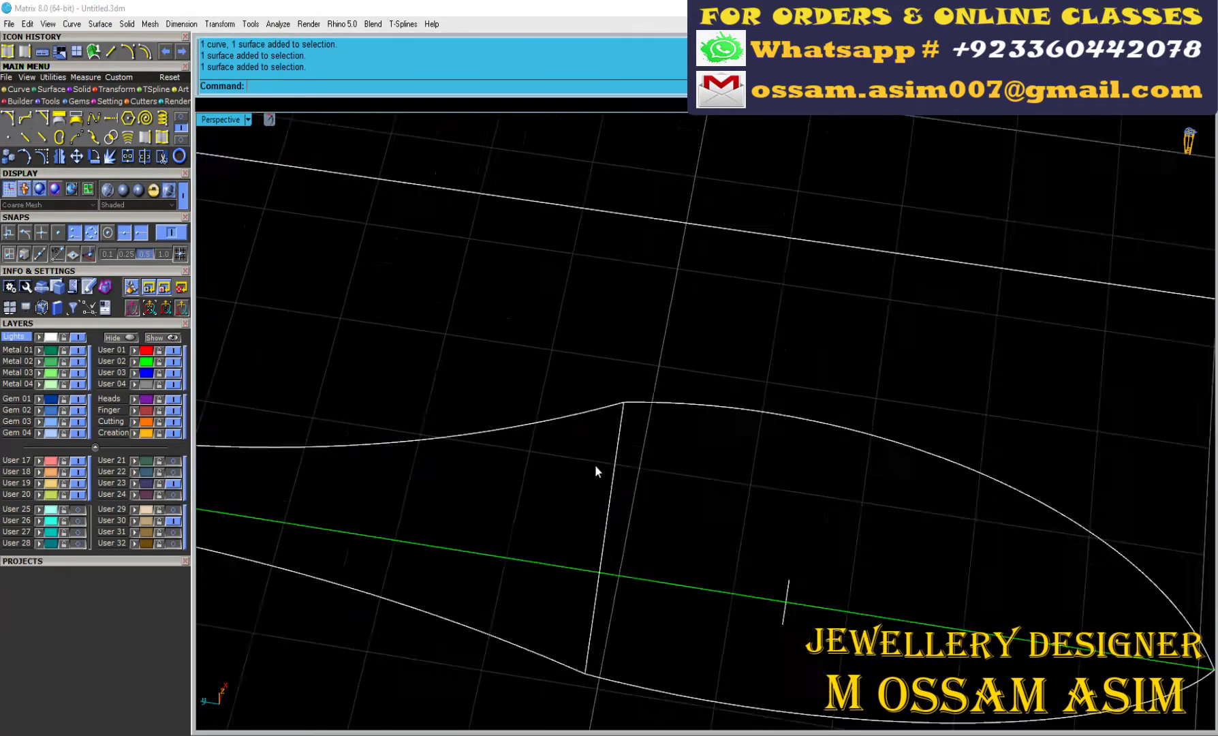
pyautogui.scroll(-3, 413, 401)
pyautogui.click(413, 402)
pyautogui.scroll(2, 407, 404)
pyautogui.click(463, 348)
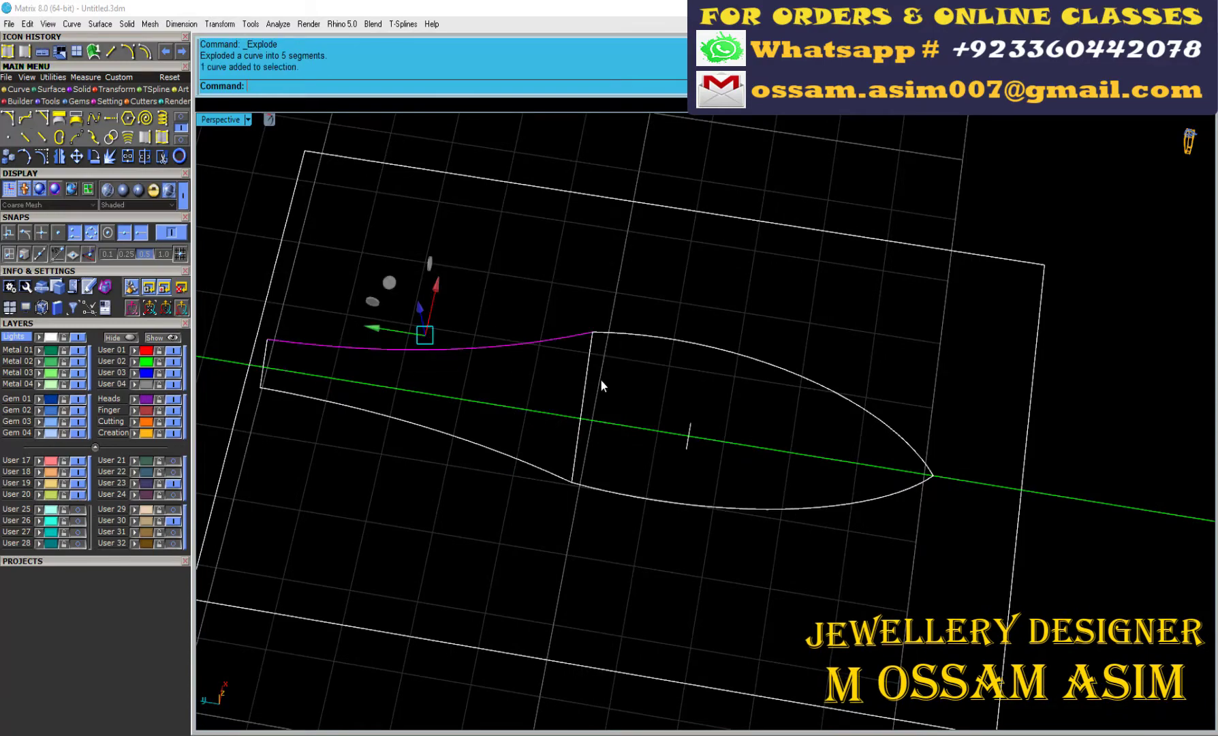
pyautogui.moveTo(205, 383); pyautogui.dragTo(438, 442)
pyautogui.scroll(2, 556, 432)
pyautogui.hotkey('ctrl', 'j')
pyautogui.scroll(-3, 620, 409)
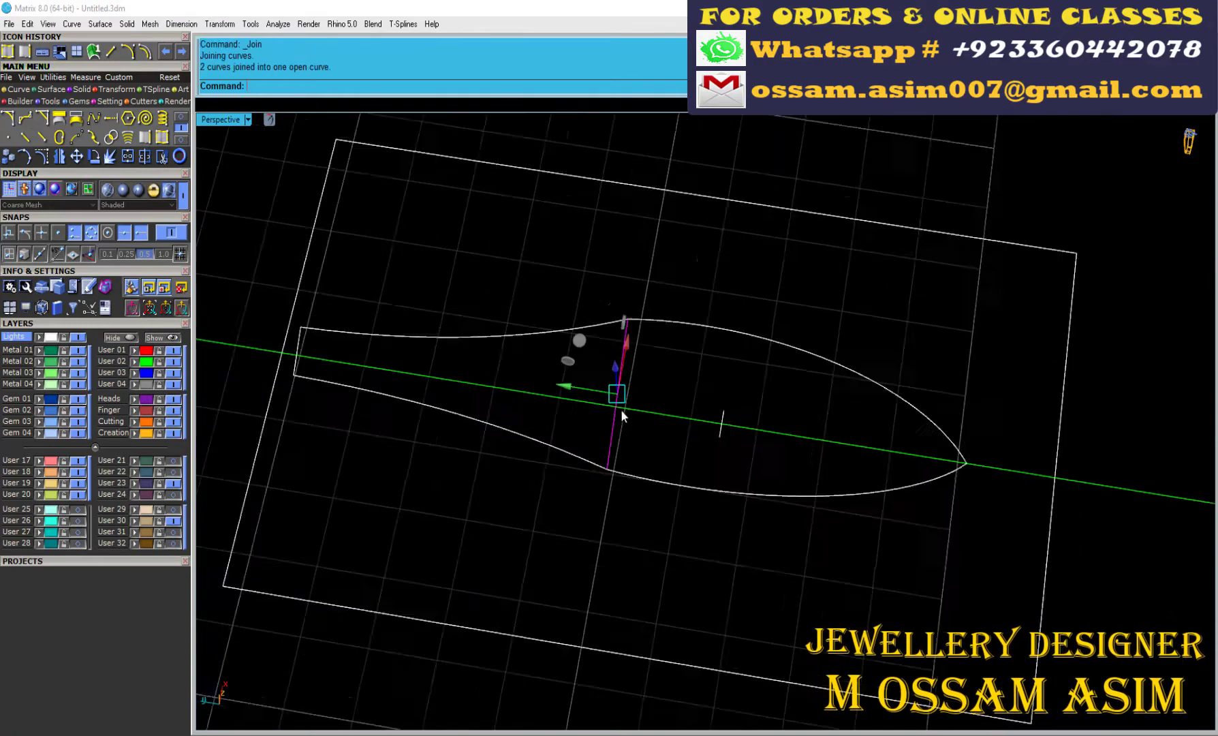
pyautogui.scroll(1, 620, 409)
# - Rebuild the neck curves and select the four neck curves for the two-rail sweep
pyautogui.click(145, 119)
pyautogui.click(1104, 353)
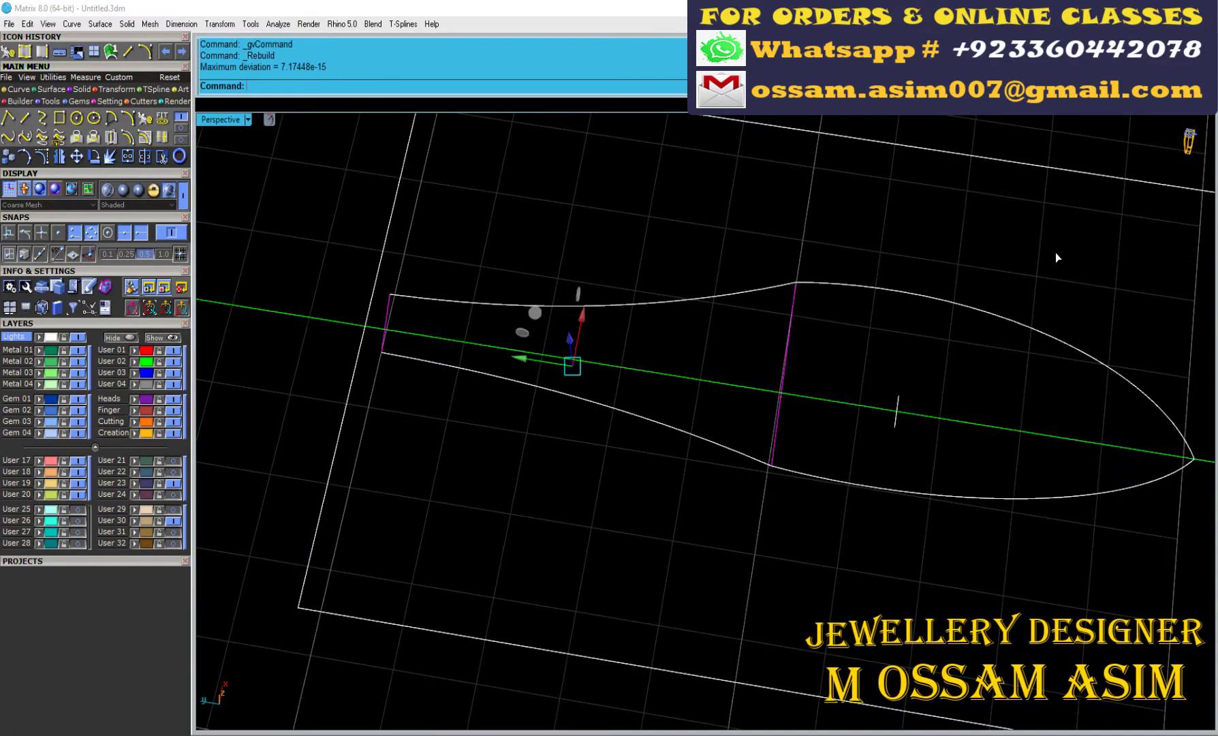
pyautogui.moveTo(1055, 252)
pyautogui.mouseDown(button='right')
pyautogui.moveTo(630, 307)
pyautogui.moveTo(585, 346)
pyautogui.mouseUp(button='right')
pyautogui.scroll(-2, 585, 346)
pyautogui.moveTo(320, 475); pyautogui.dragTo(240, 272)
pyautogui.scroll(3, 455, 498)
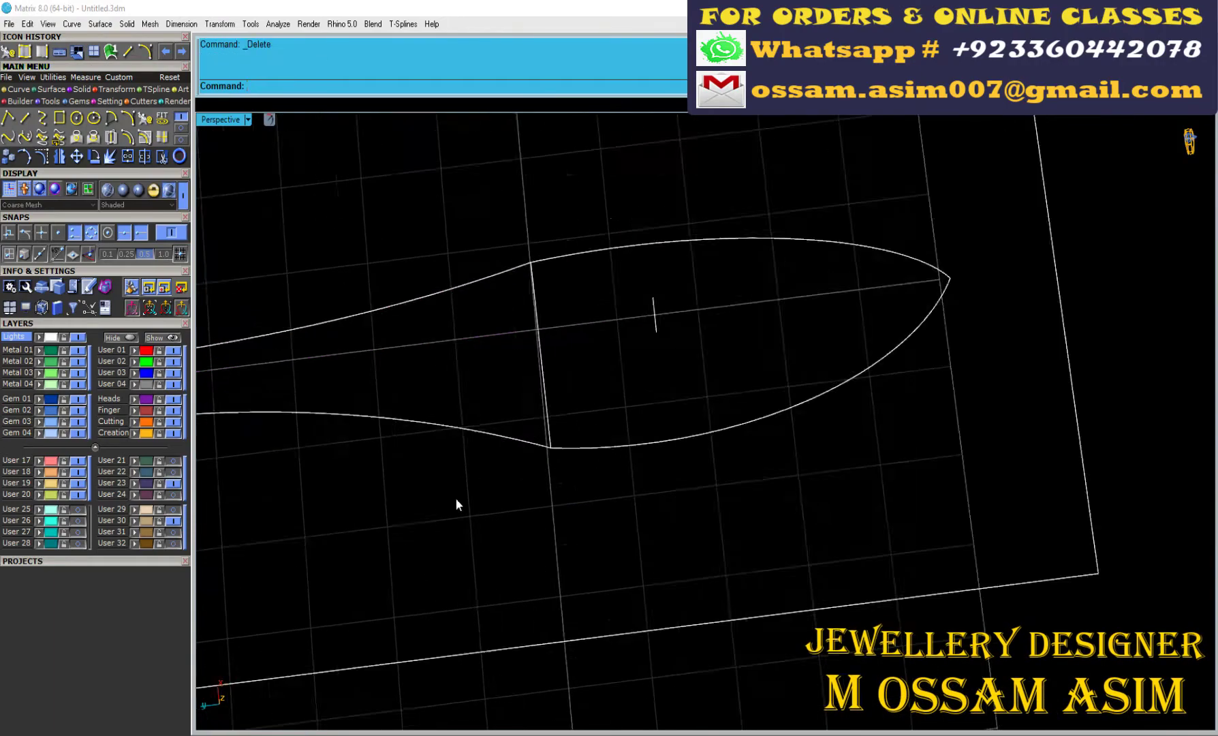
pyautogui.rightClick(502, 268)
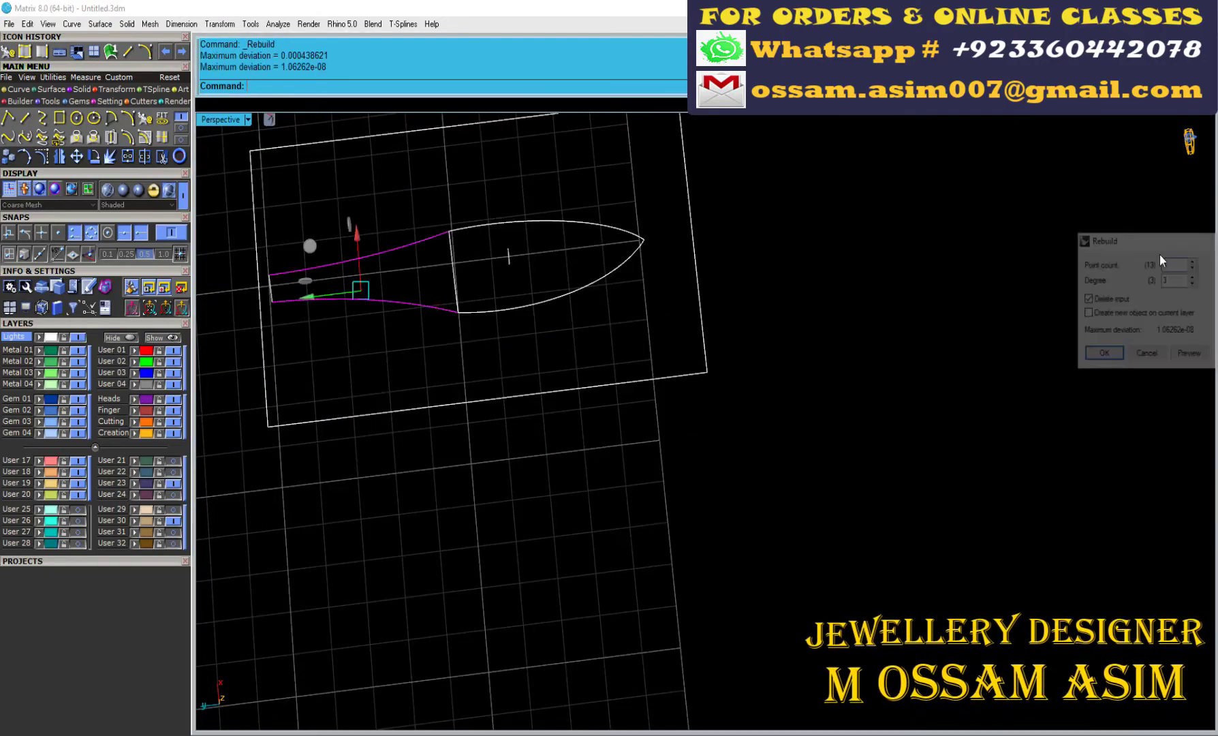
pyautogui.moveTo(383, 326); pyautogui.dragTo(642, 494)
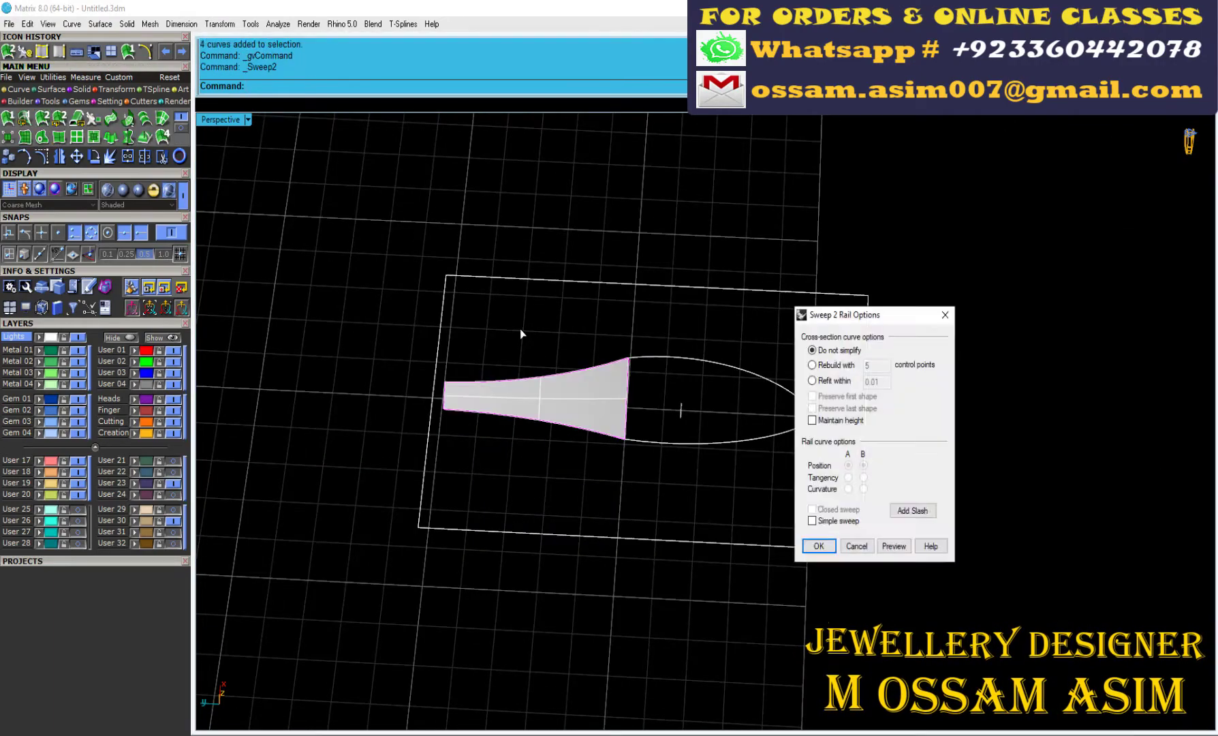
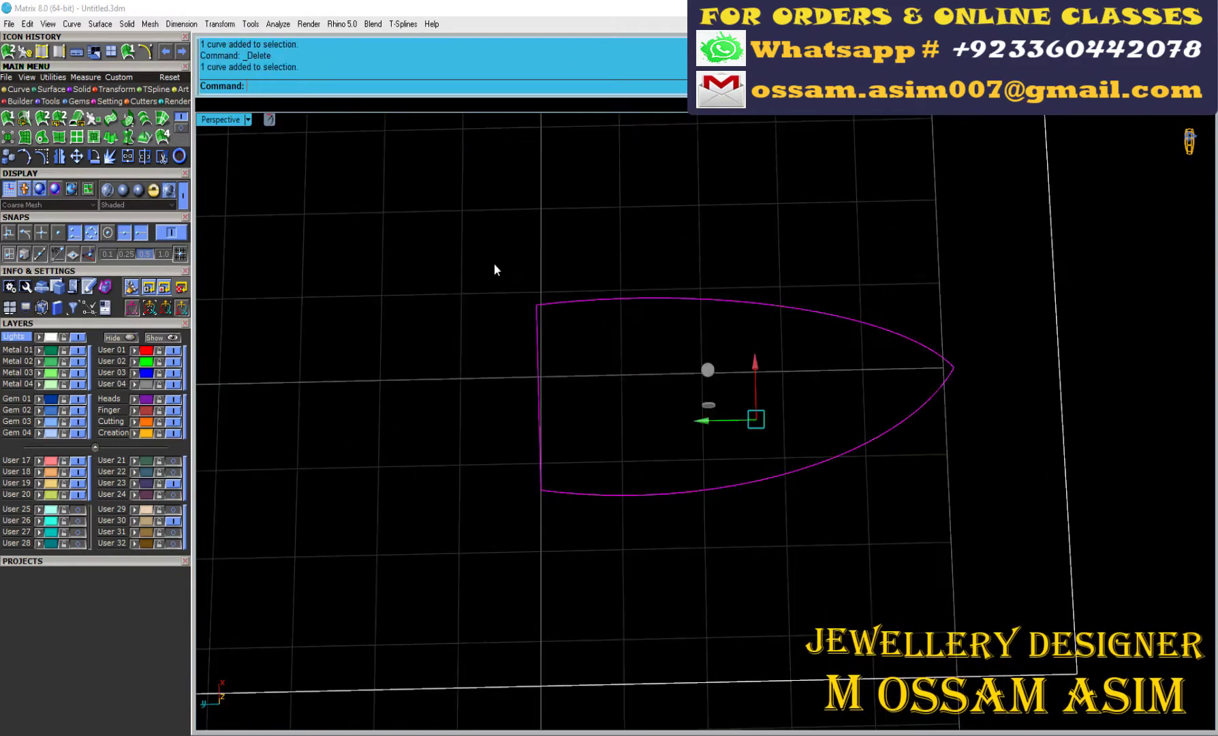
# - Rebuild the outline's straight left edge and top arc with fewer control points
pyautogui.moveTo(461, 177); pyautogui.dragTo(571, 603)
pyautogui.click(25, 53)
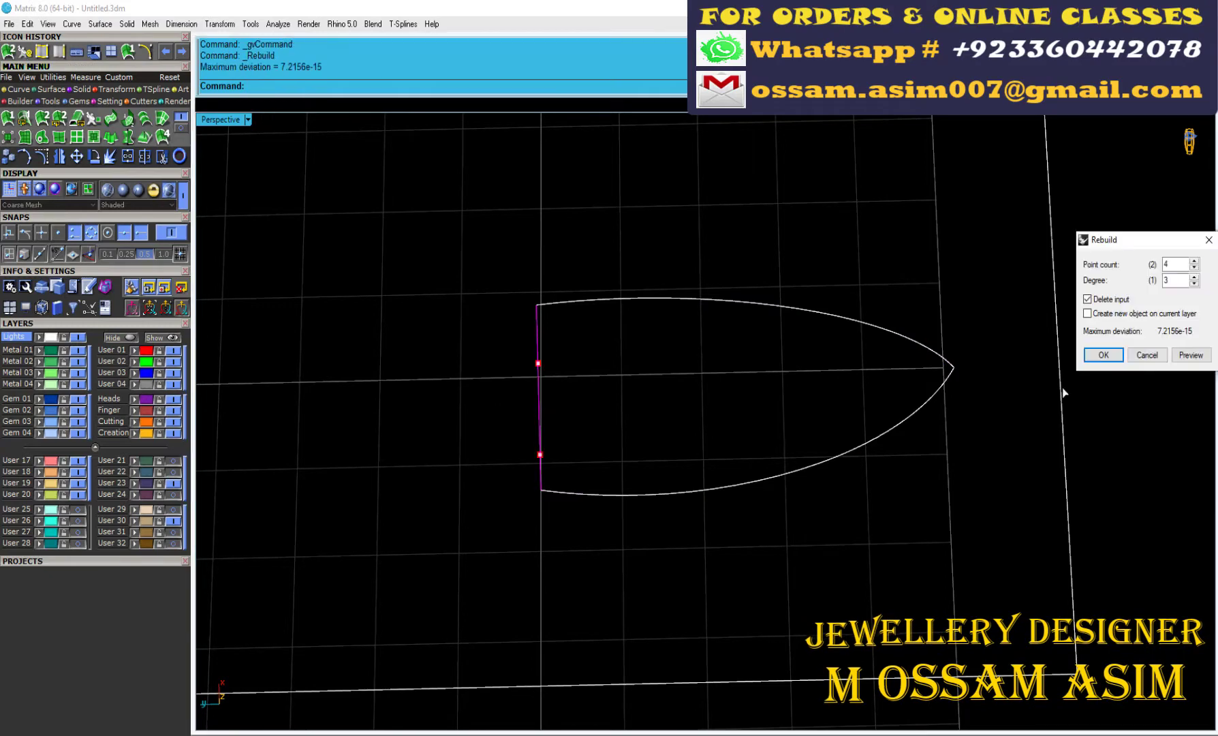
pyautogui.click(1143, 354)
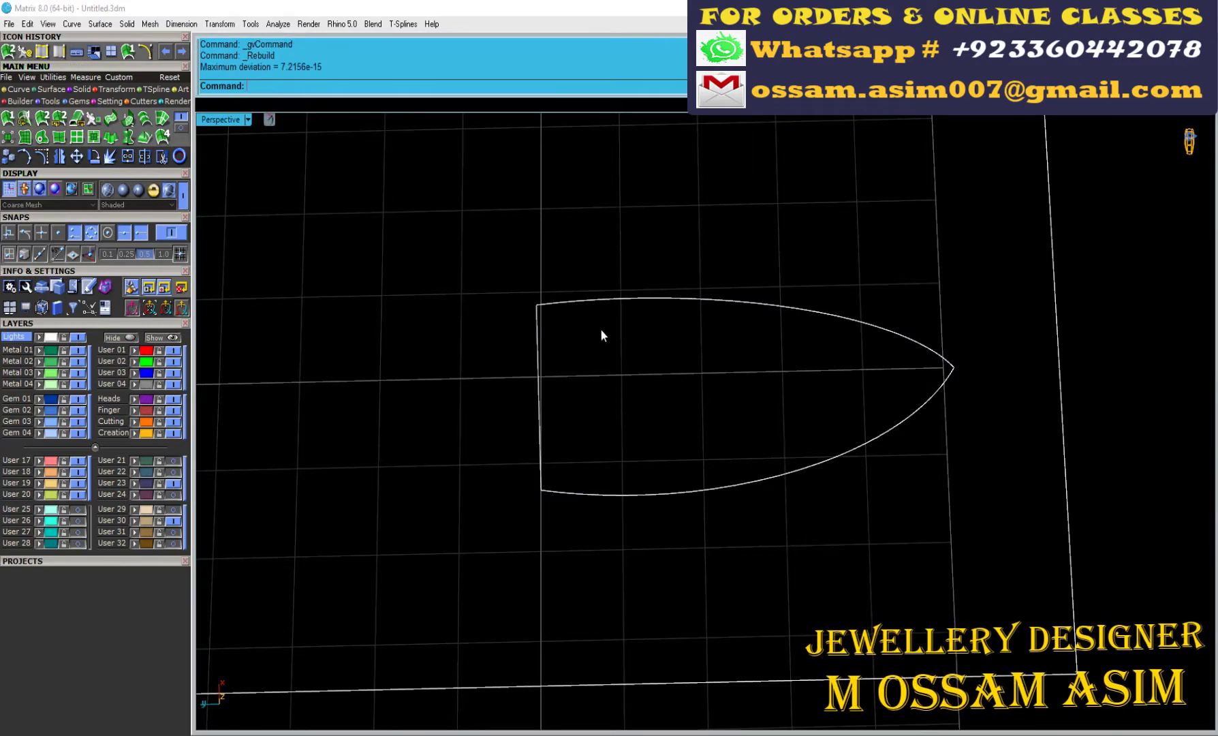
pyautogui.click(41, 53)
pyautogui.press('Return')
pyautogui.click(697, 299)
pyautogui.press('Return')
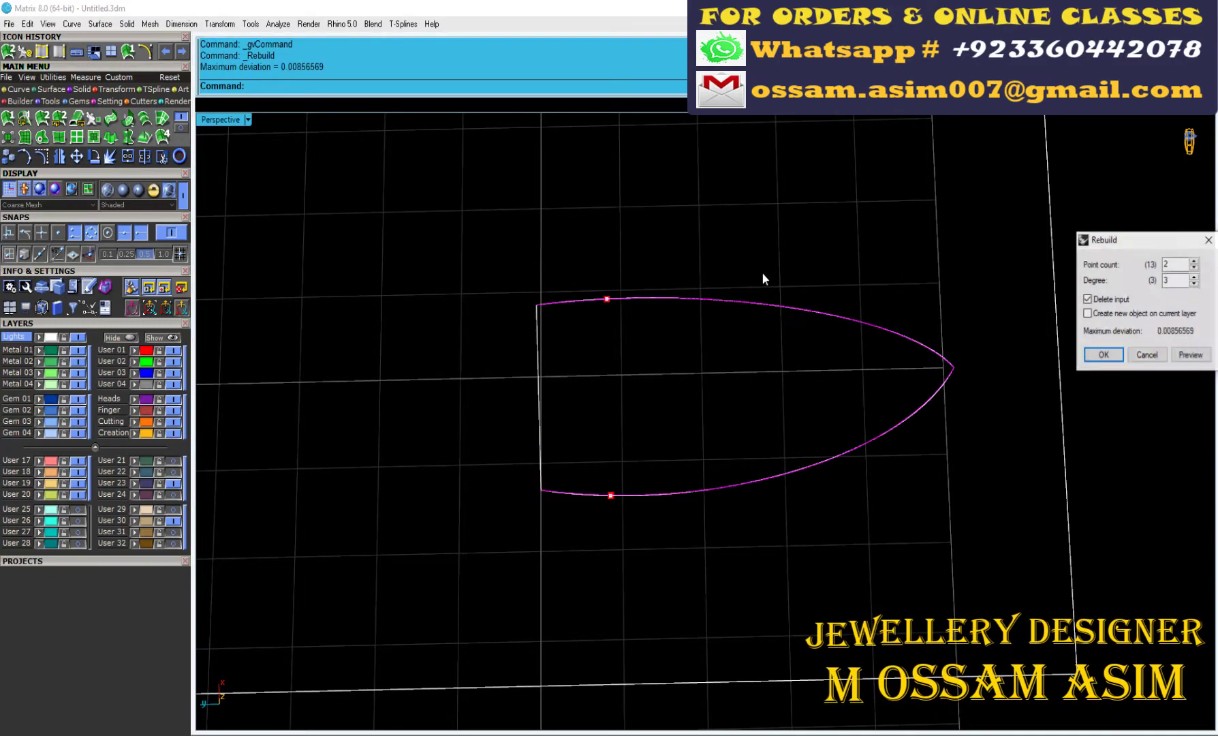
pyautogui.press('Return')
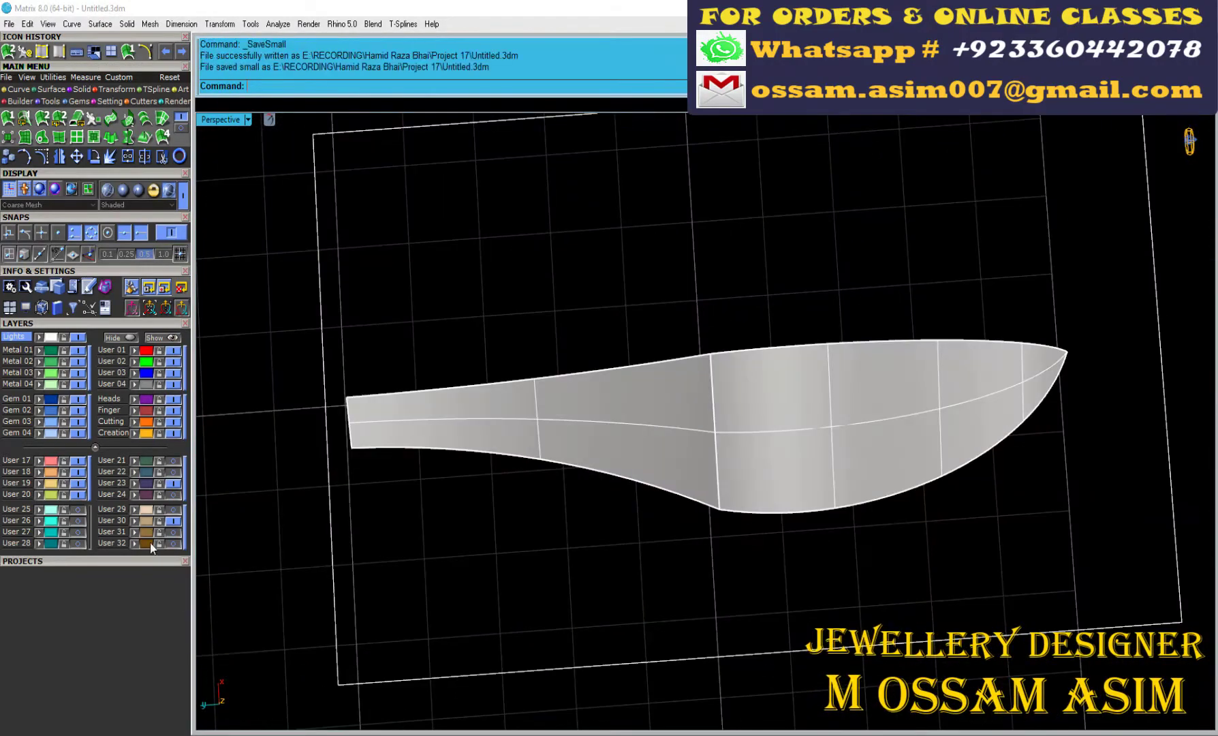
# - Delete the two extra surfaces, then orbit to see the whole reference plate
pyautogui.click(580, 380)
pyautogui.press('Delete')
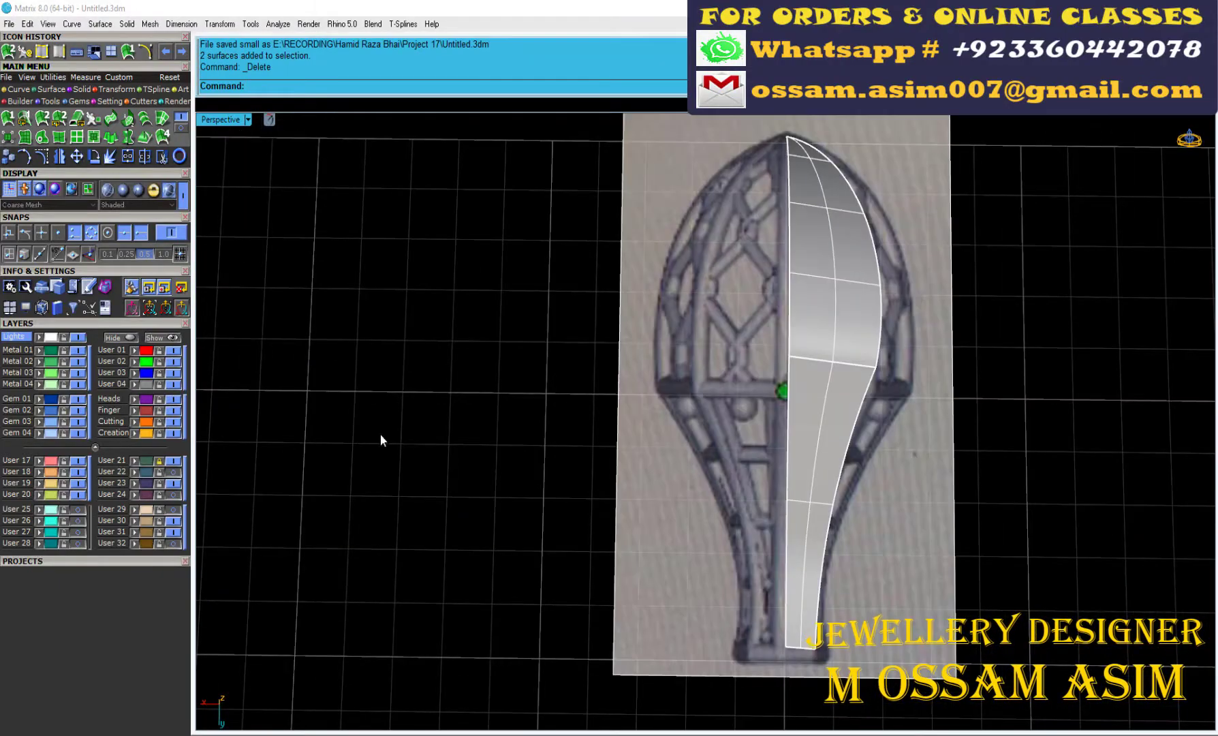
pyautogui.scroll(3, 767, 492)
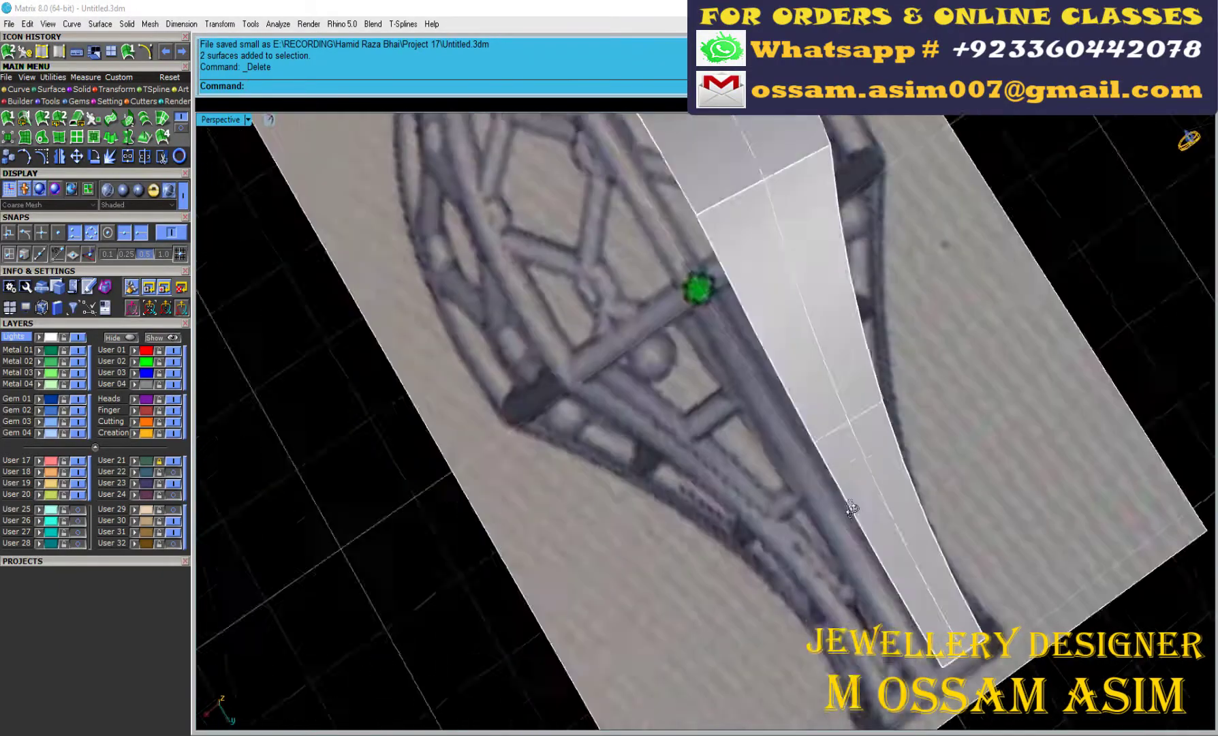
pyautogui.moveTo(746, 443); pyautogui.dragTo(924, 455, button='right')
pyautogui.scroll(3, 692, 463)
pyautogui.scroll(-5, 652, 465)
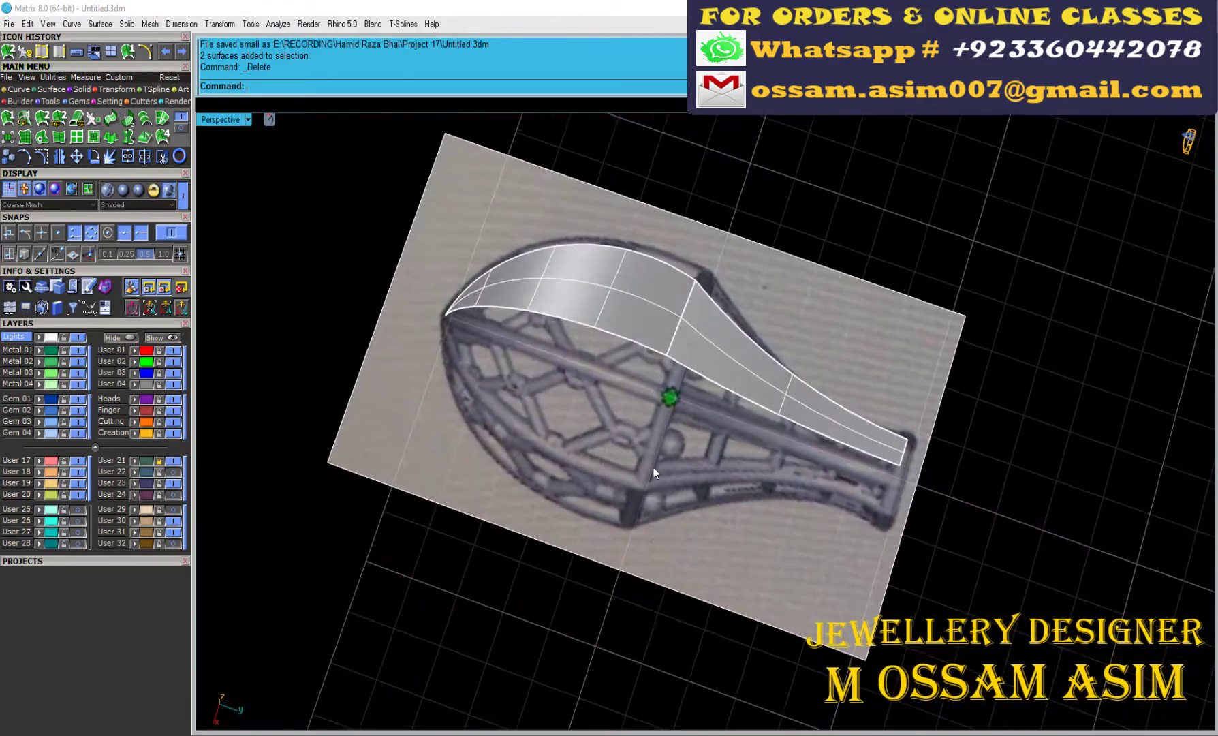
pyautogui.moveTo(652, 465)
pyautogui.mouseDown(button='right')
pyautogui.moveTo(635, 342)
pyautogui.moveTo(599, 320)
pyautogui.mouseUp(button='right')
# - Unroll the curved panel into a flat copy with UnrollSrf and view it from above
pyautogui.click(578, 306)
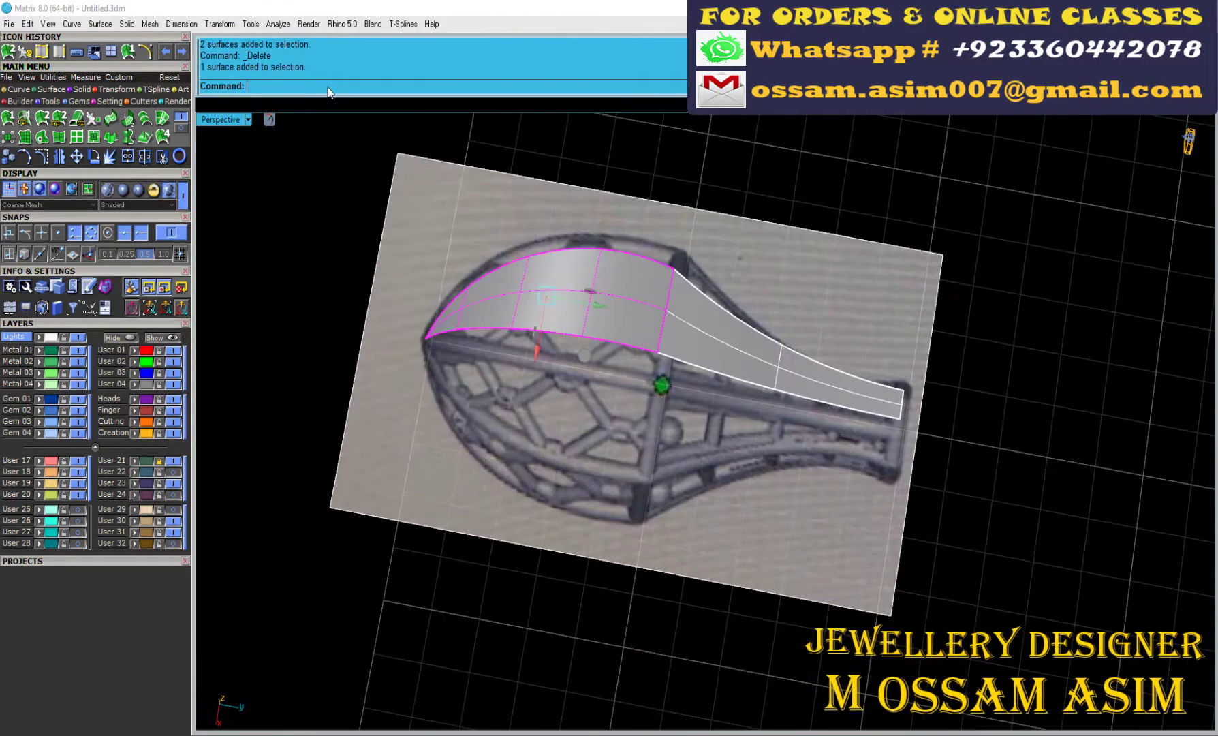
pyautogui.write('UnrollSrf')
pyautogui.press('Return')
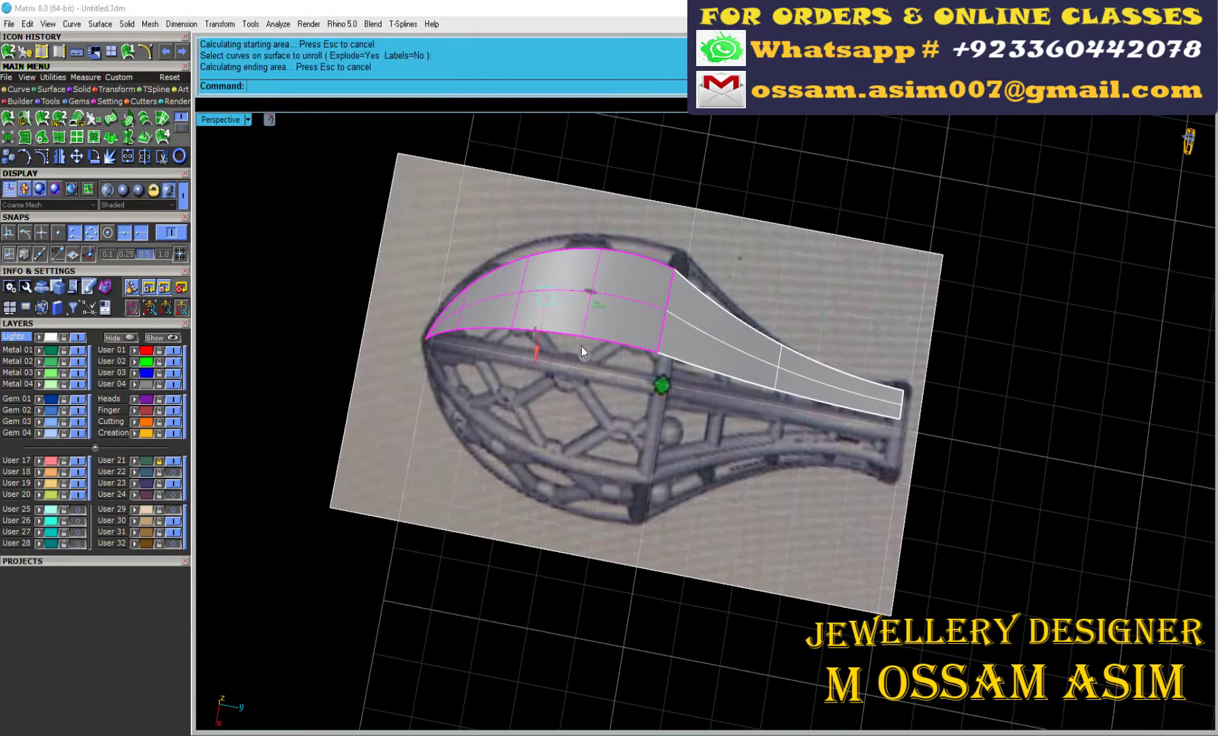
pyautogui.click(238, 121)
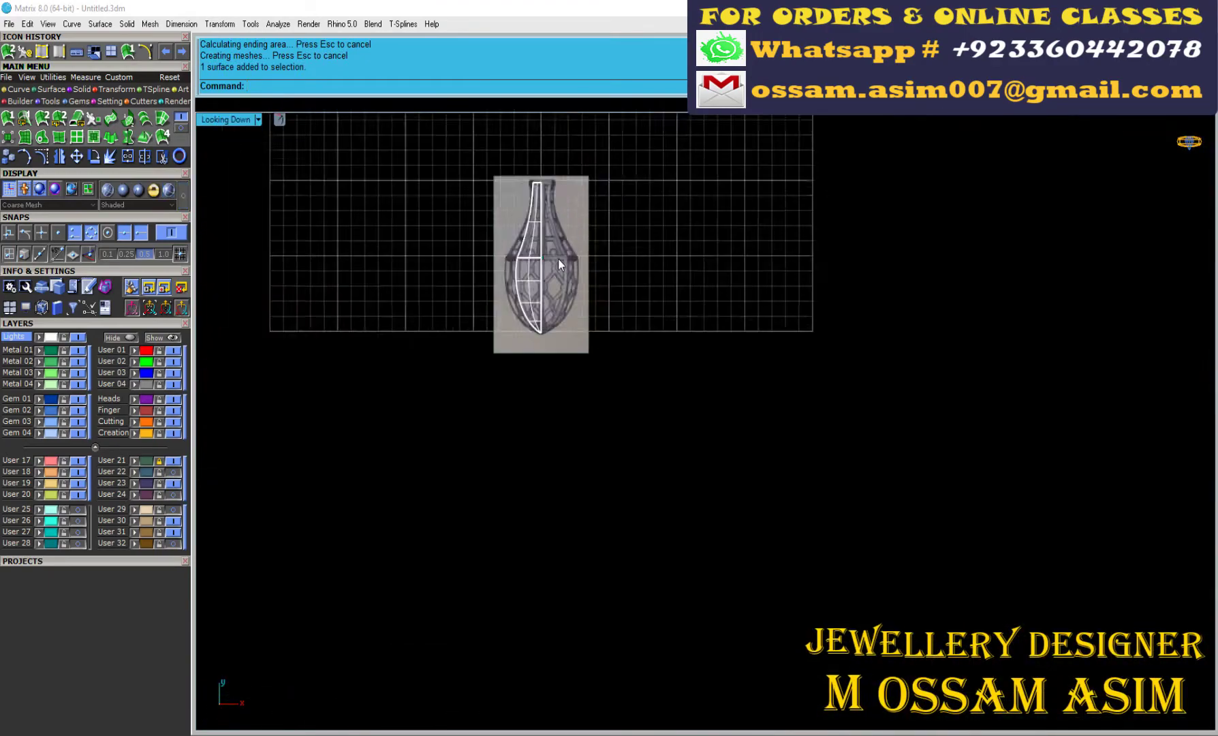
# - Rotate the flattened pointed panel upright about its base
pyautogui.scroll(-5, 670, 649)
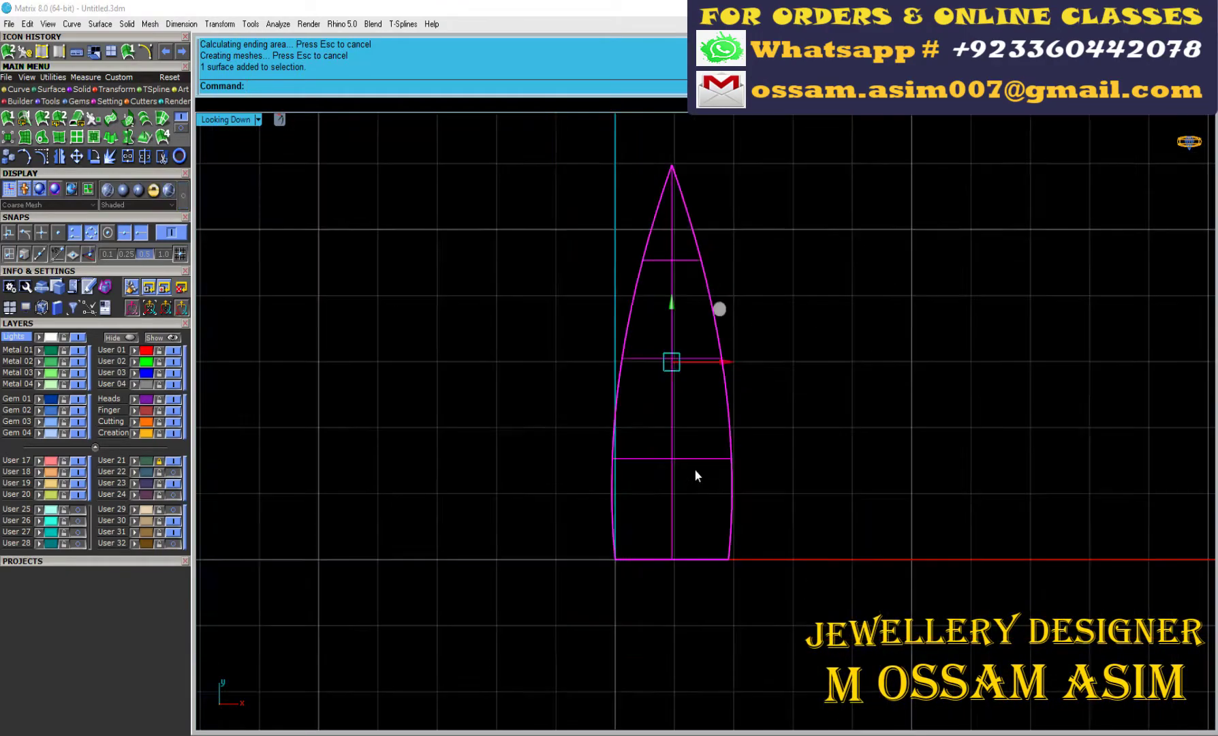
pyautogui.scroll(2, 695, 470)
pyautogui.click(624, 659)
pyautogui.press('Escape')
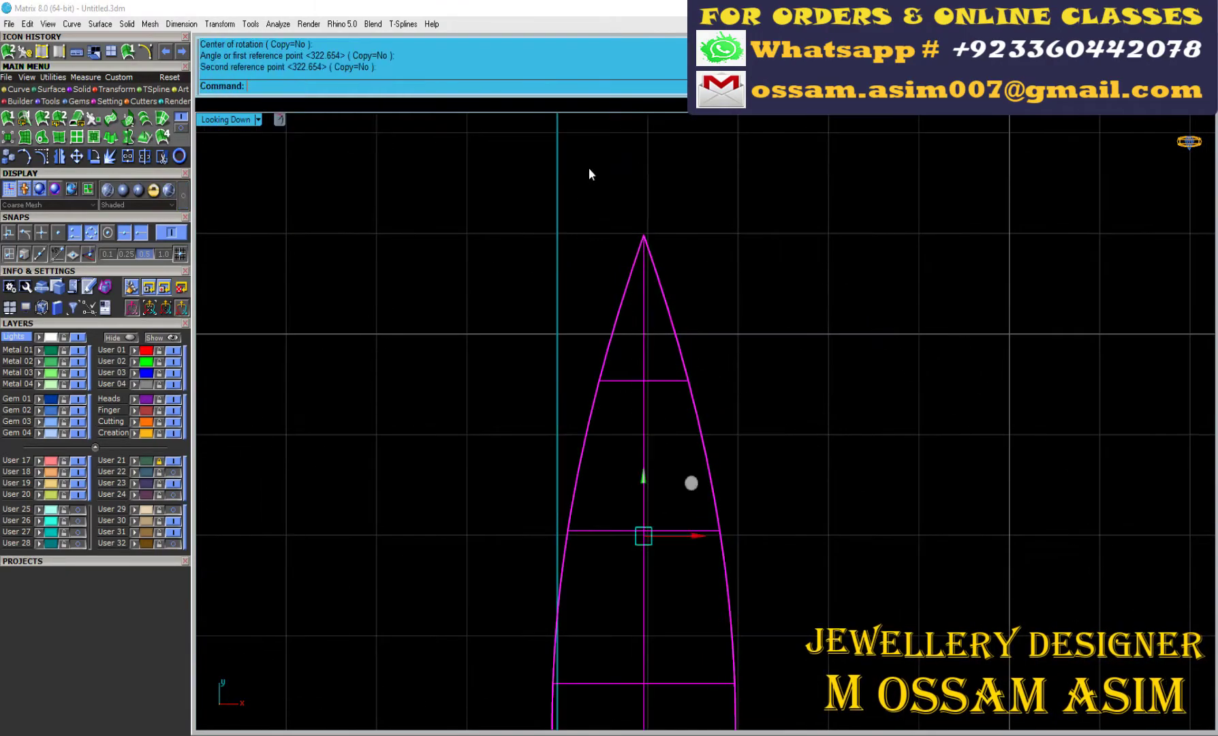
# - Move the panel's base onto the horizontal axis at the origin and deselect it
pyautogui.scroll(5, 583, 479)
pyautogui.moveTo(578, 151); pyautogui.dragTo(558, 539, button='right')
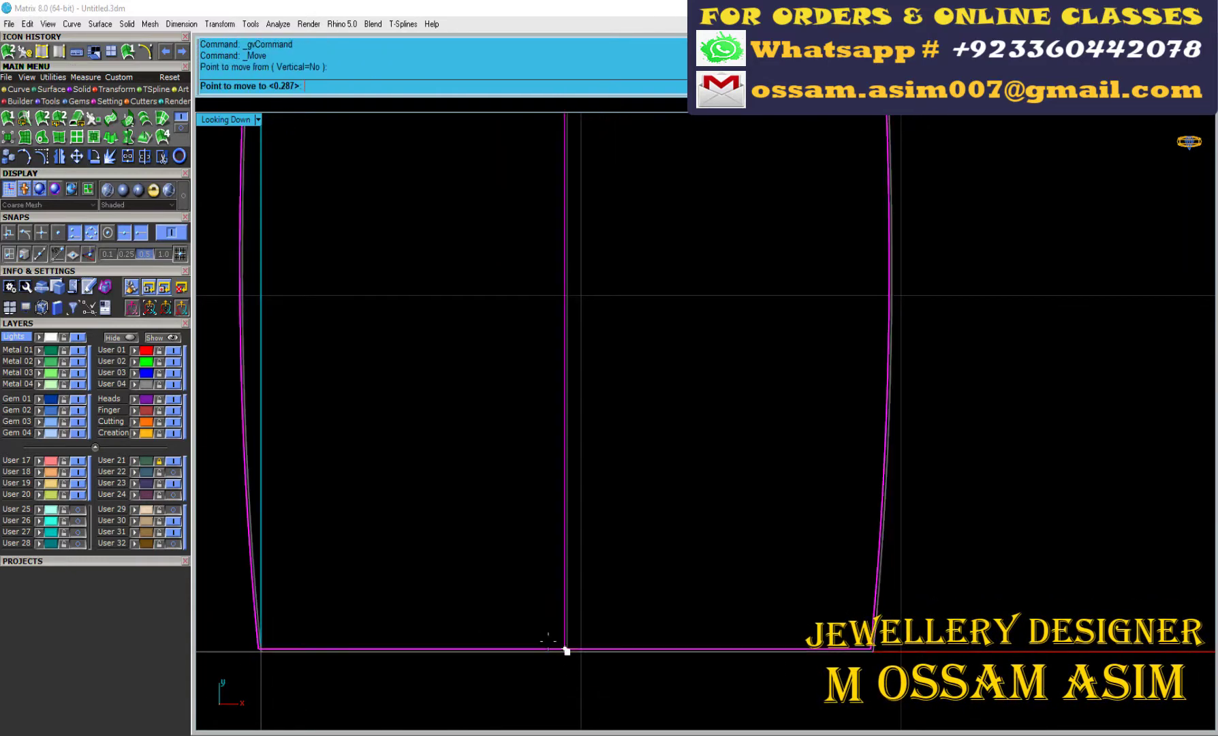
pyautogui.moveTo(565, 647); pyautogui.dragTo(508, 630)
pyautogui.scroll(-4, 427, 327)
pyautogui.press('Escape')
pyautogui.scroll(-4, 516, 320)
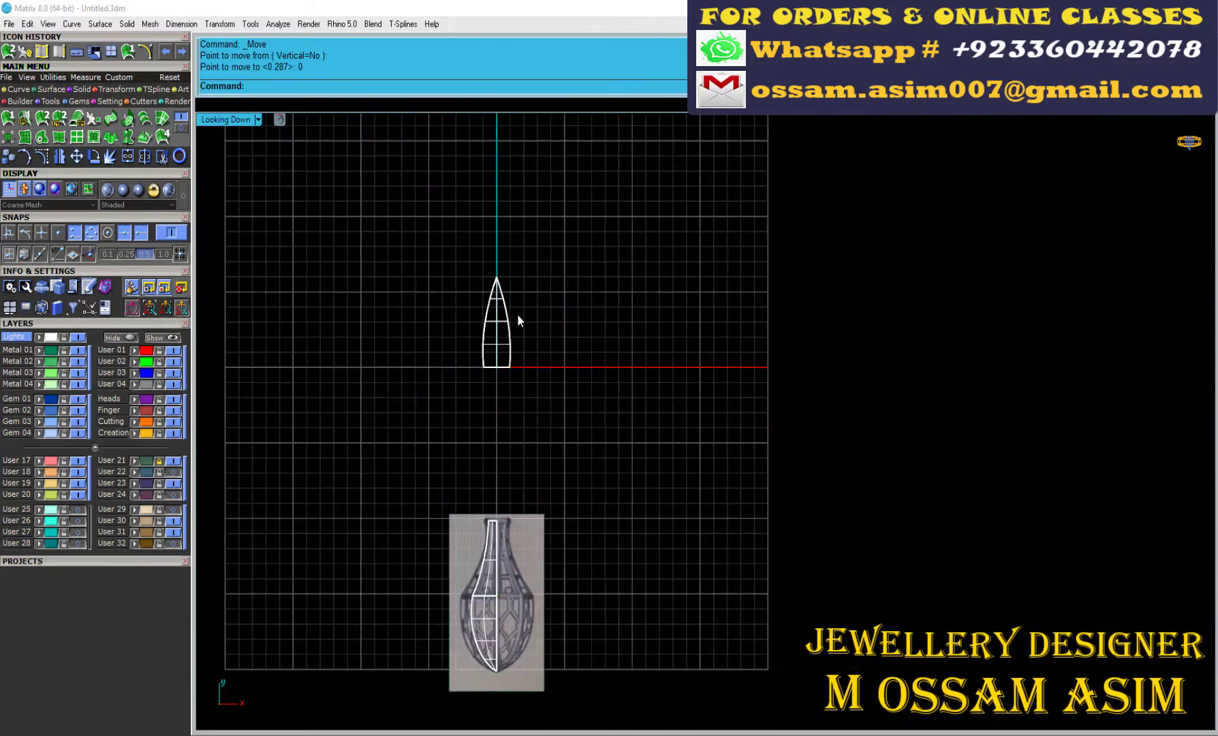
pyautogui.scroll(3, 556, 543)
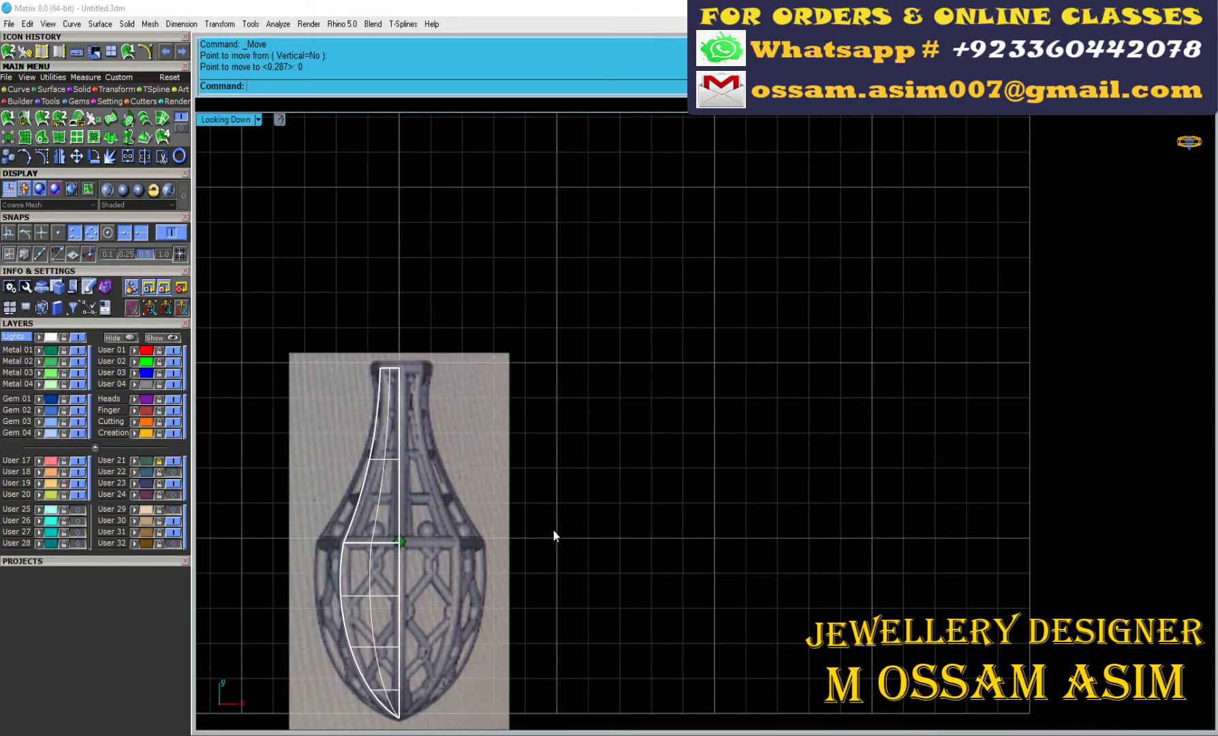
pyautogui.scroll(-3, 420, 333)
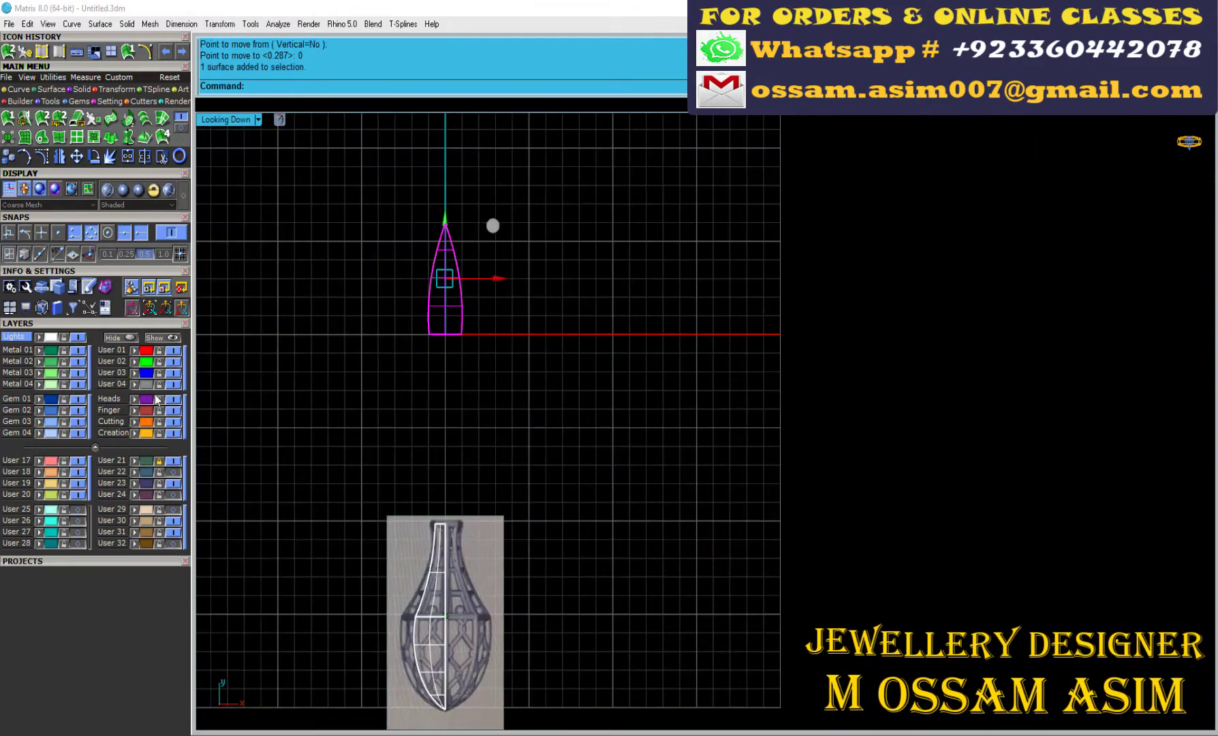
# - Draw a small square, rotate it 45° into a diamond, and place it on the panel's apex
pyautogui.click(21, 91)
pyautogui.click(59, 117)
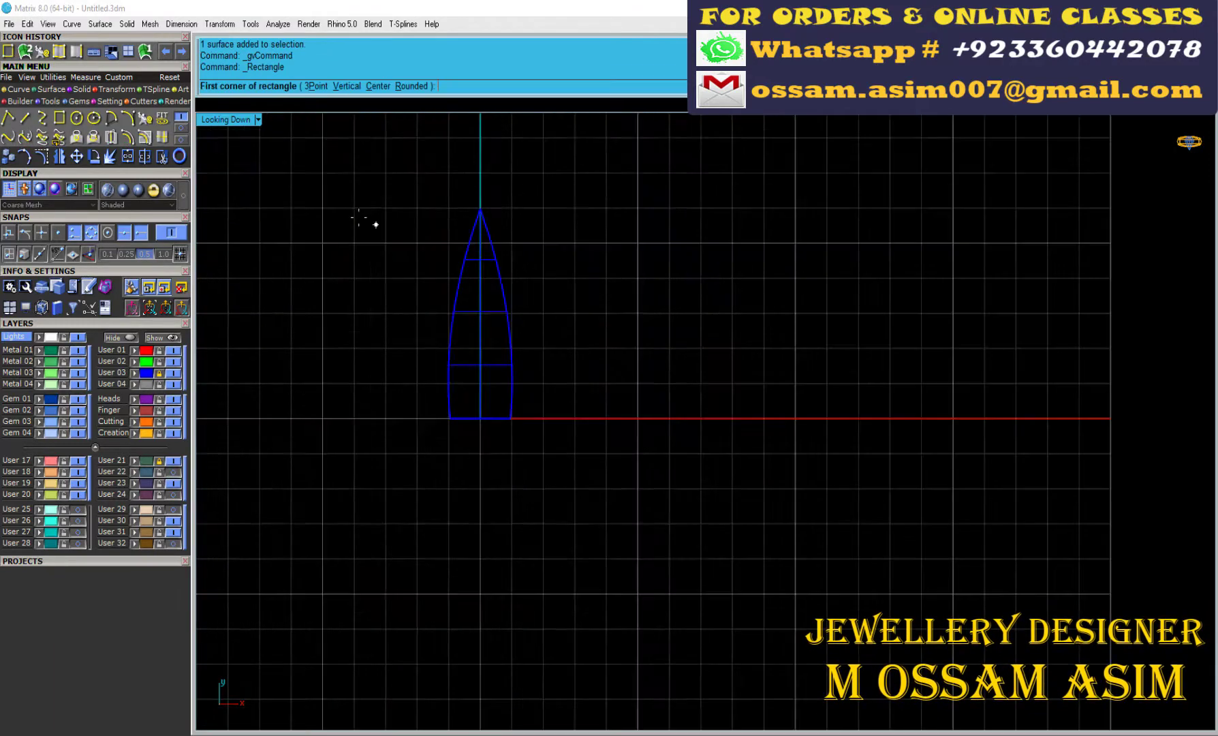
pyautogui.click(403, 252)
pyautogui.scroll(3, 403, 252)
pyautogui.click(387, 195)
pyautogui.click(315, 275)
pyautogui.click(286, 196)
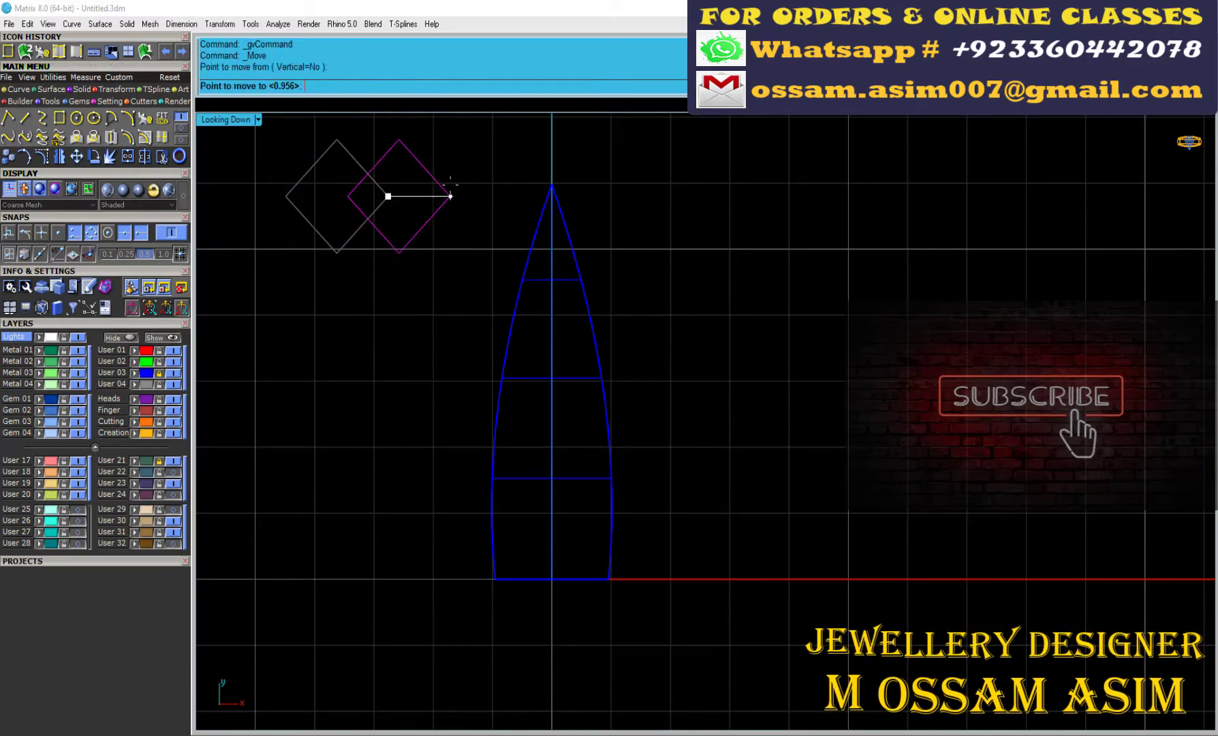
pyautogui.click(552, 185)
# - Copy the diamond beside the apex and mirror a copy below it
pyautogui.scroll(-3, 505, 198)
pyautogui.scroll(5, 523, 352)
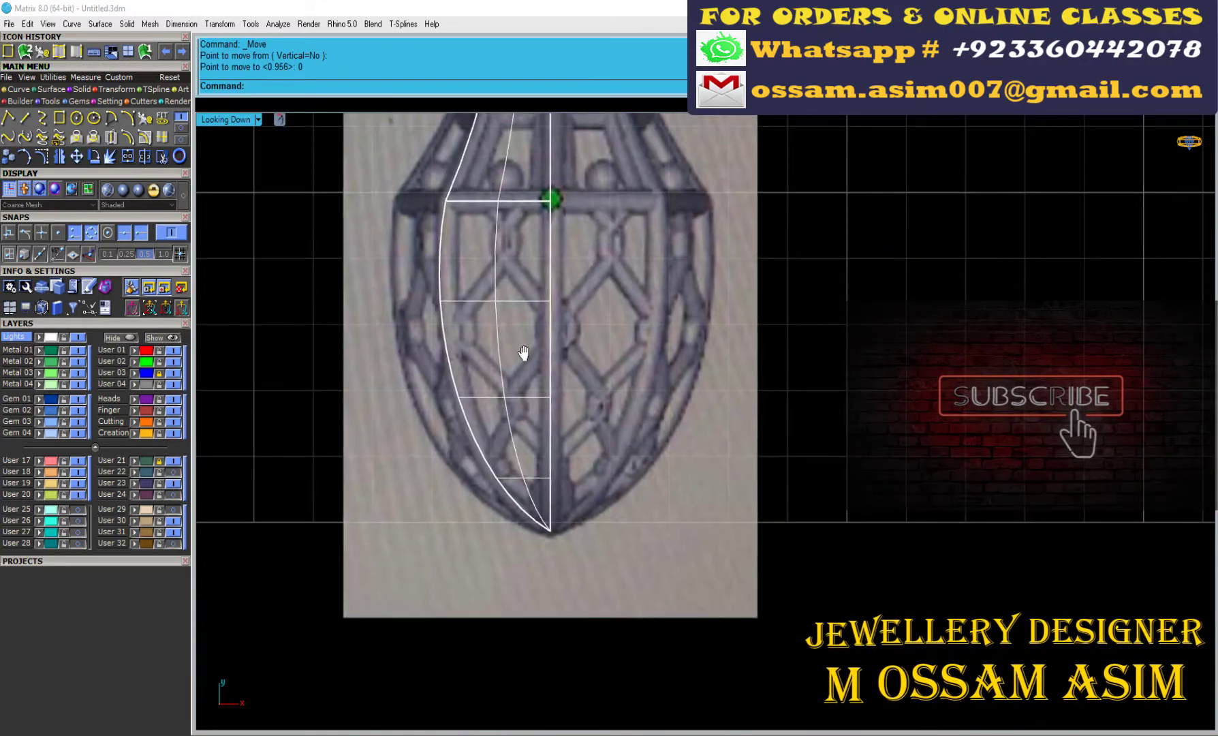
pyautogui.scroll(-3, 523, 352)
pyautogui.scroll(3, 606, 201)
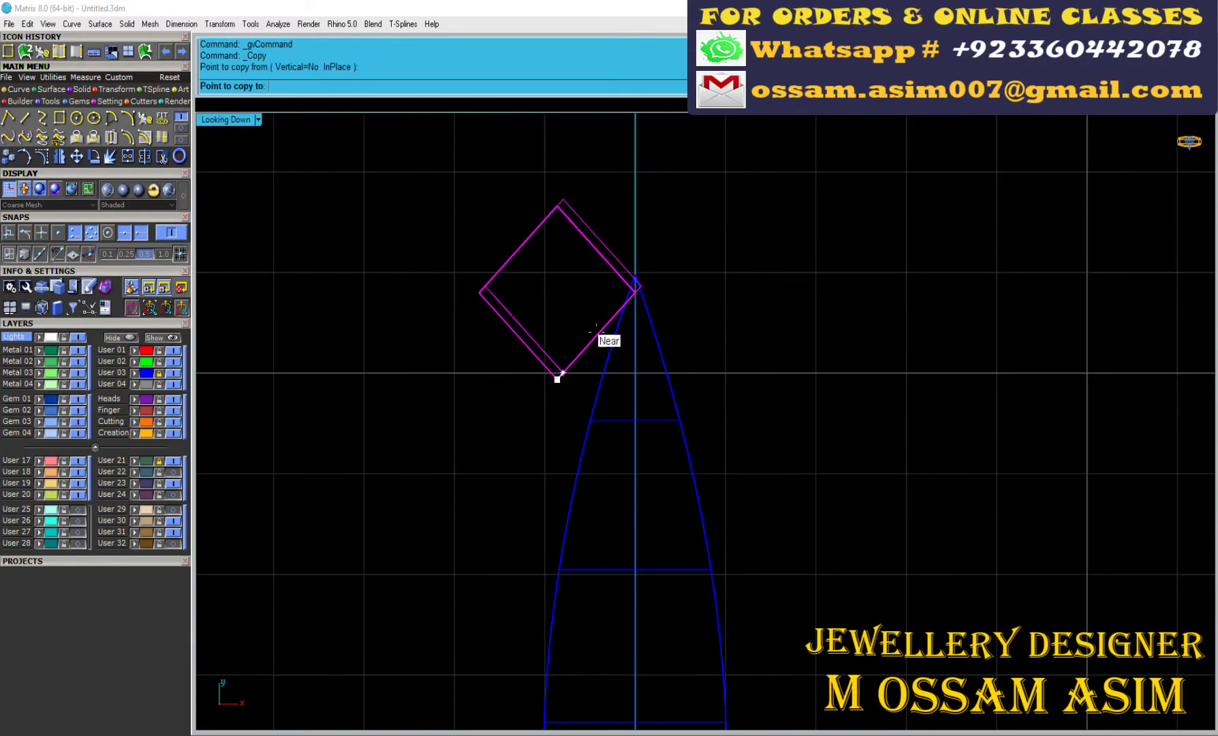
pyautogui.click(636, 286)
pyautogui.click(601, 239)
pyautogui.scroll(1, 606, 280)
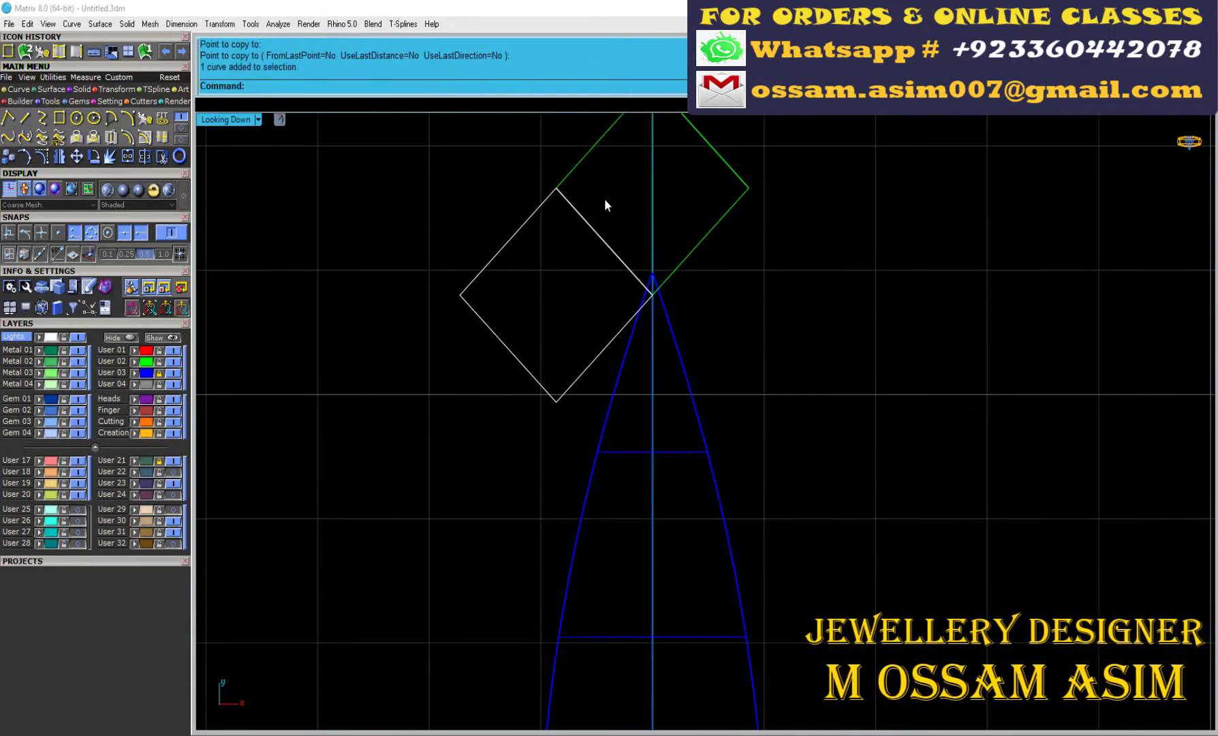
pyautogui.click(466, 303)
pyautogui.click(540, 273)
pyautogui.scroll(-2, 453, 370)
pyautogui.scroll(2, 822, 211)
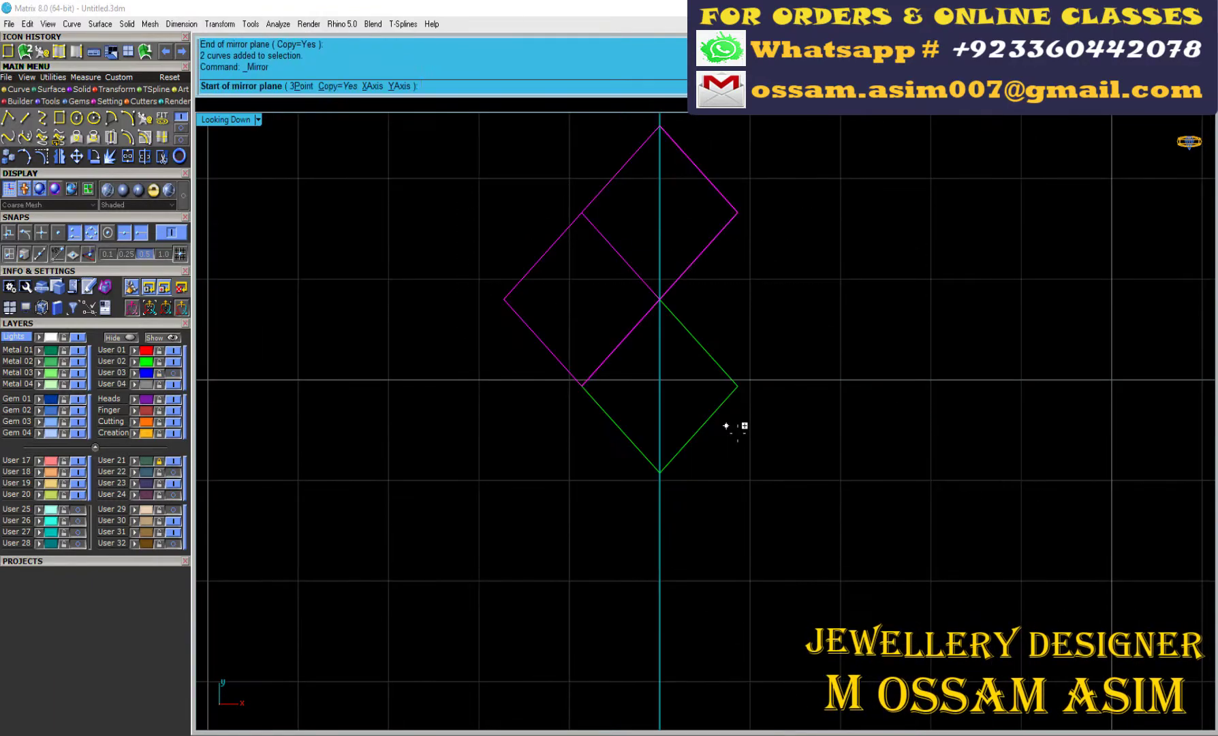
# - Mirror the diamonds further down the centre line, starting a new mirror line at the origin
pyautogui.click(738, 386)
pyautogui.click(878, 404)
pyautogui.moveTo(468, 393); pyautogui.dragTo(468, 393)
pyautogui.press('Return')
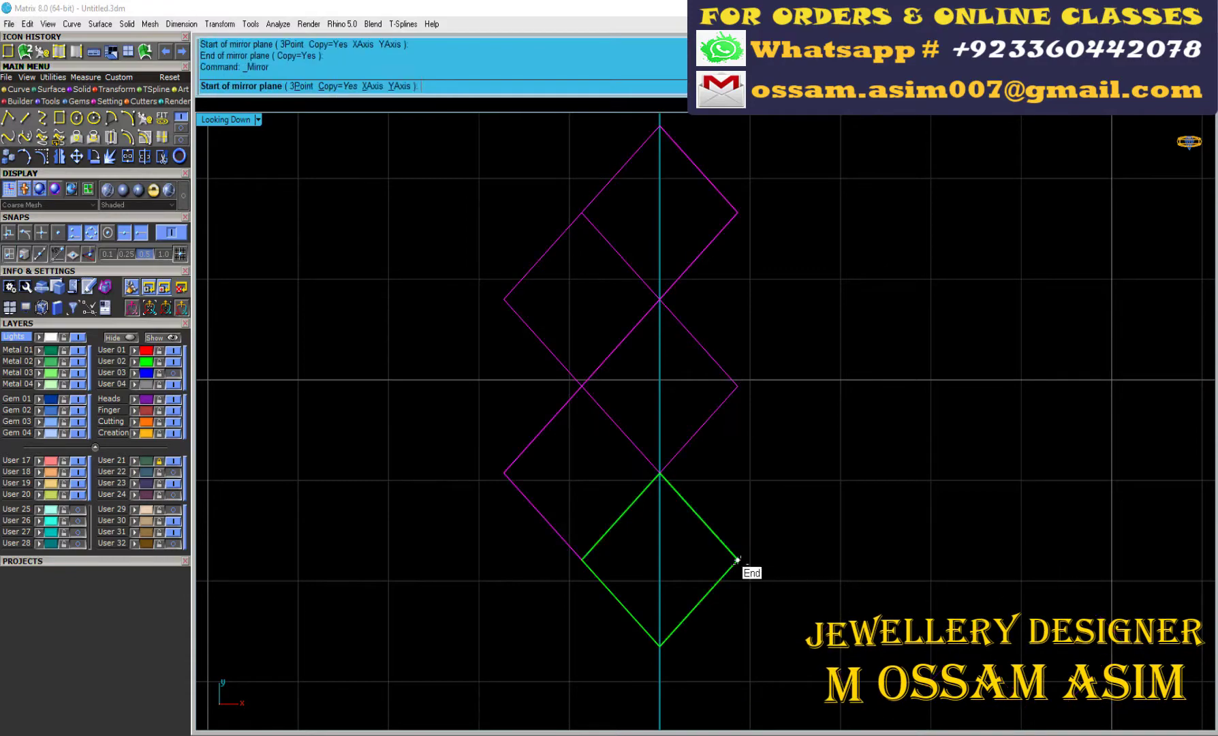
pyautogui.scroll(-2, 797, 503)
pyautogui.write('0')
pyautogui.press('Return')
# - Mirror the diamond column across the vertical axis to both sides
pyautogui.click(745, 673)
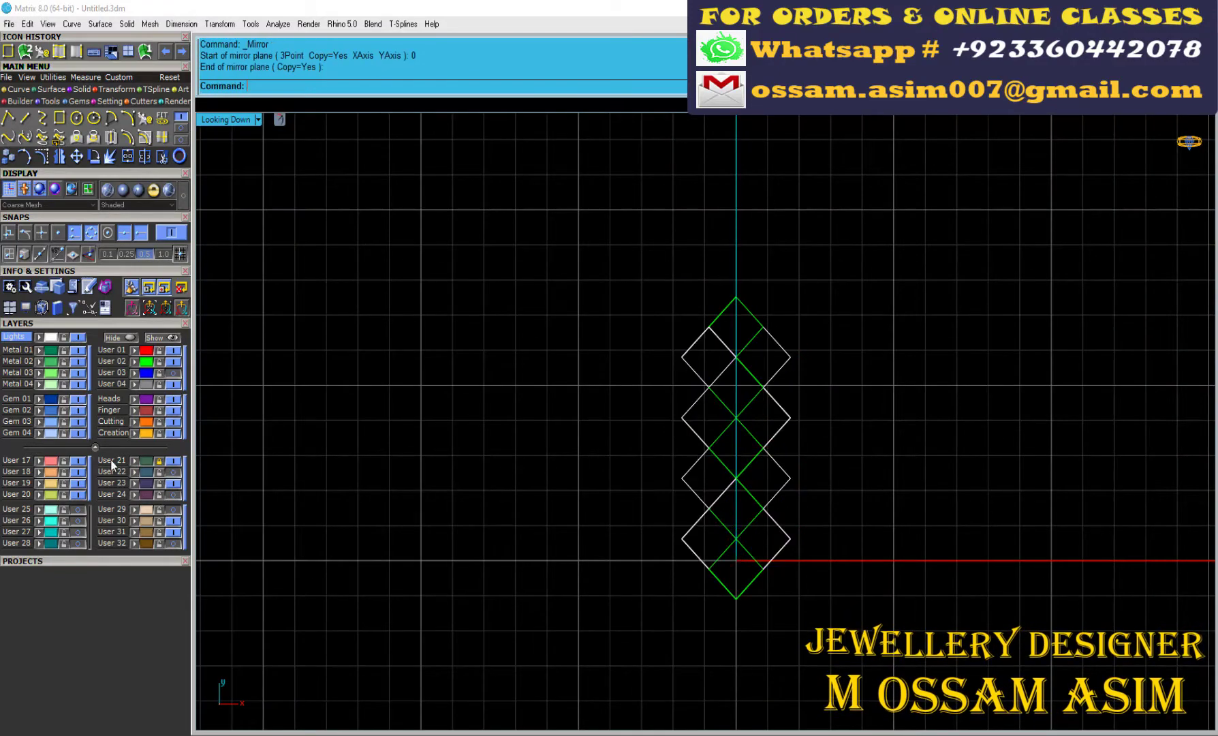
pyautogui.scroll(3, 728, 537)
pyautogui.scroll(-3, 741, 449)
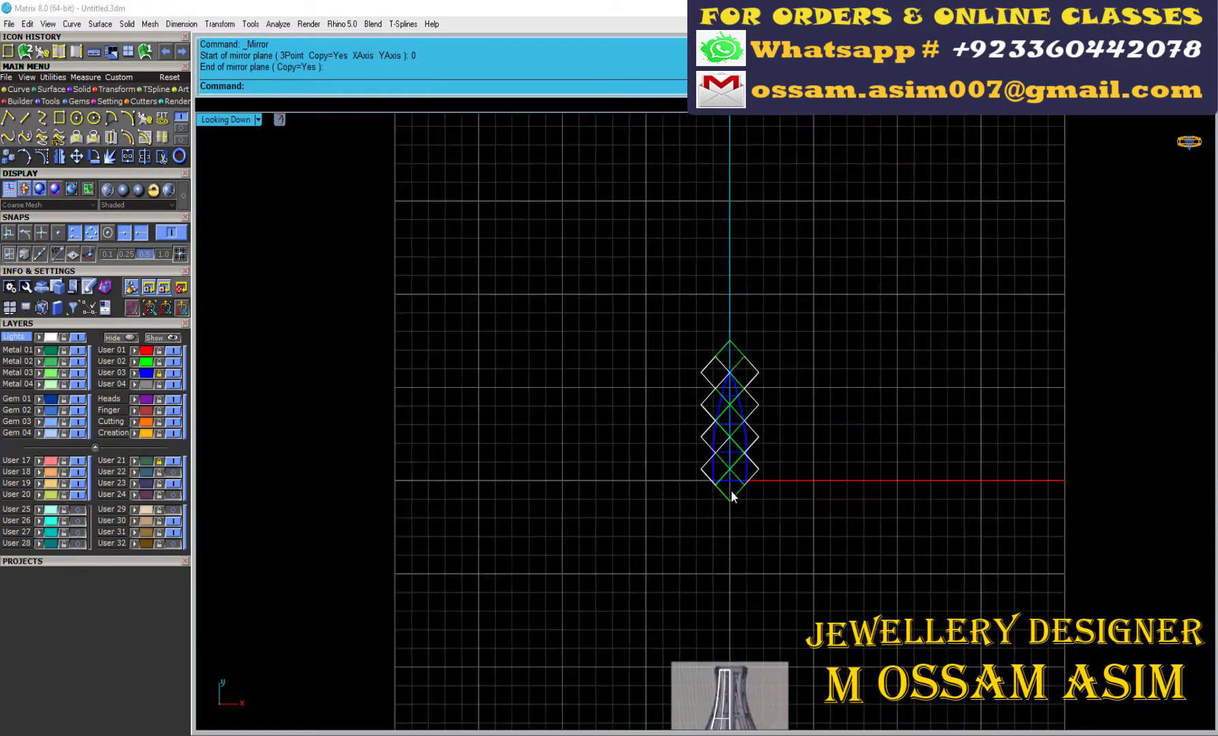
pyautogui.scroll(3, 729, 379)
pyautogui.scroll(1, 563, 516)
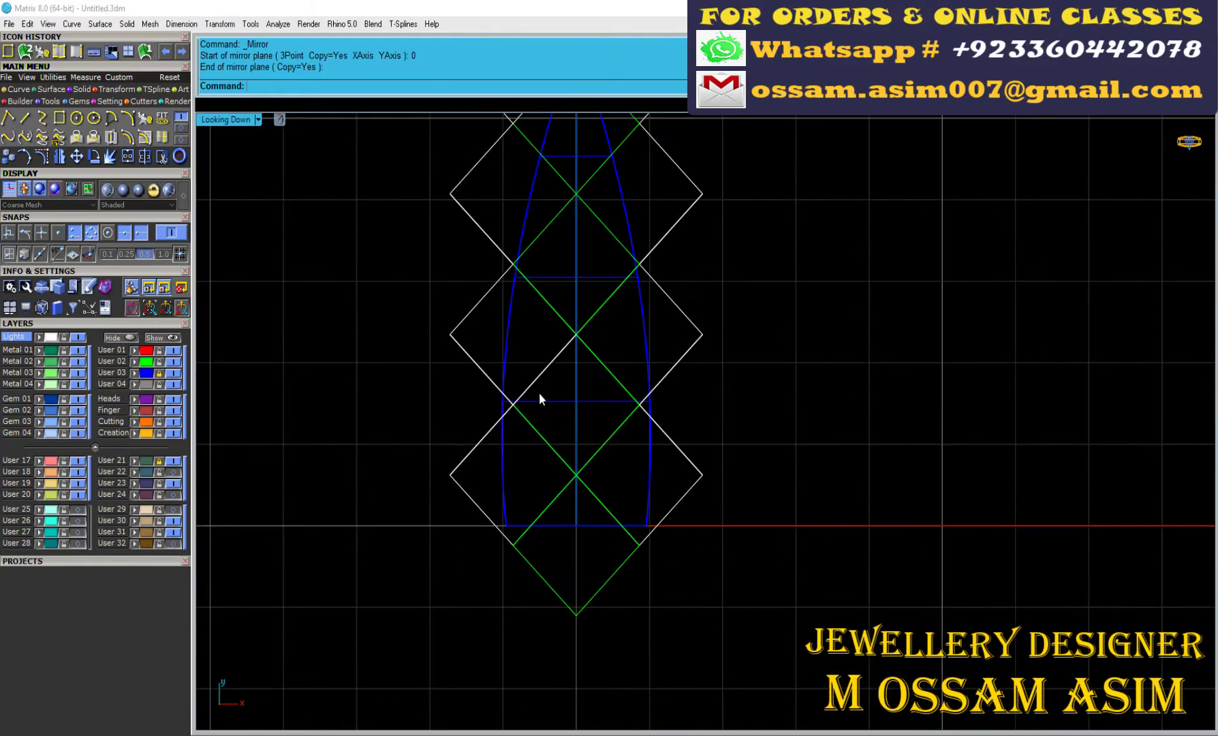
pyautogui.scroll(5, 499, 498)
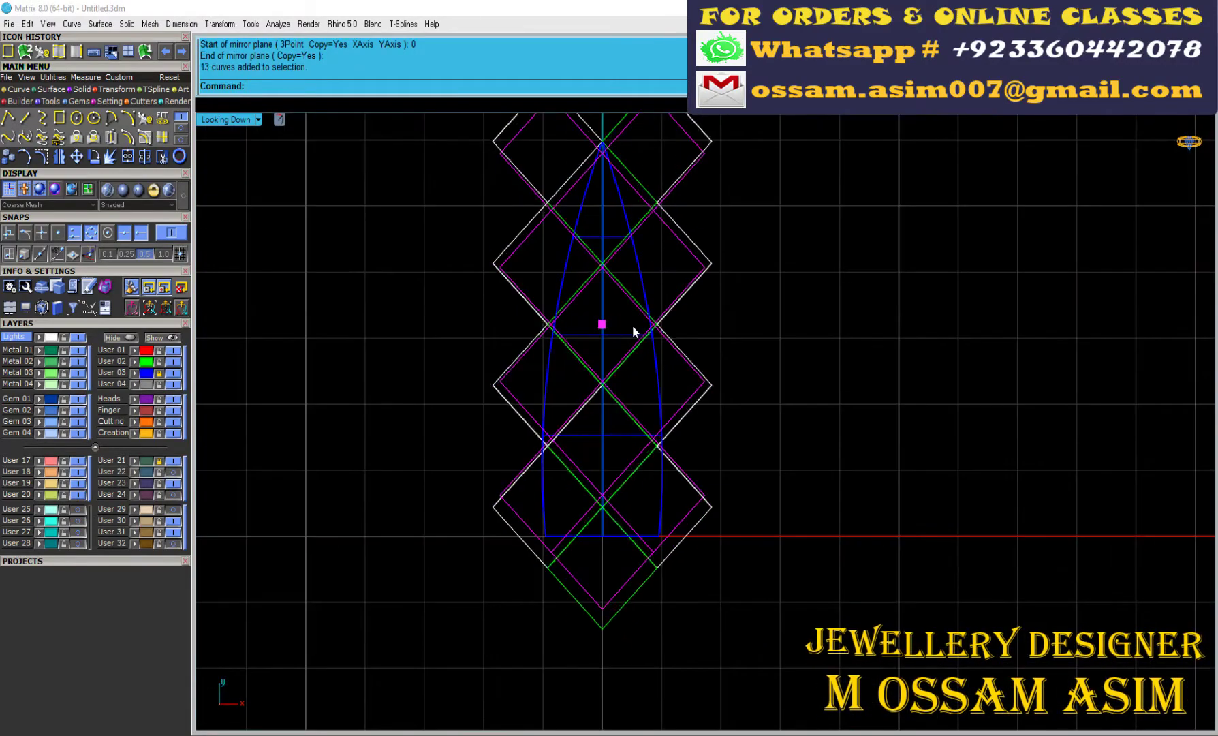
pyautogui.scroll(5, 562, 226)
pyautogui.scroll(-3, 532, 360)
pyautogui.scroll(-2, 541, 325)
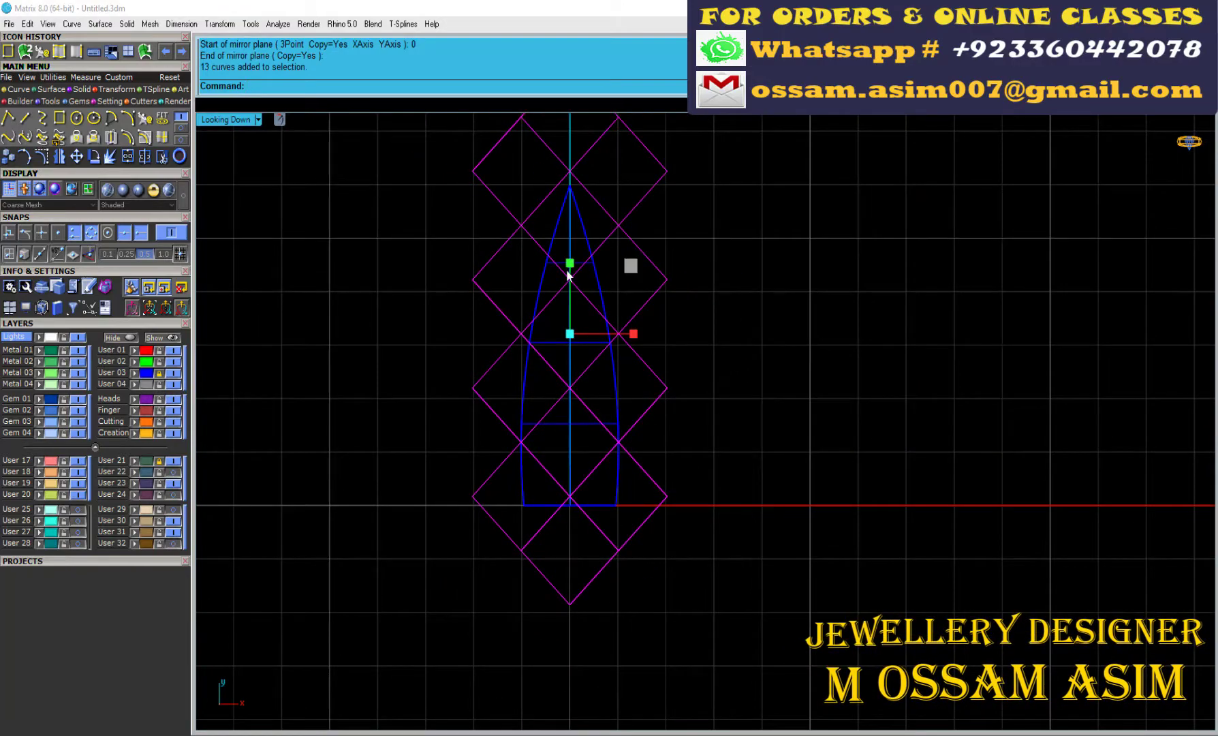
pyautogui.scroll(2, 549, 297)
pyautogui.scroll(-3, 545, 402)
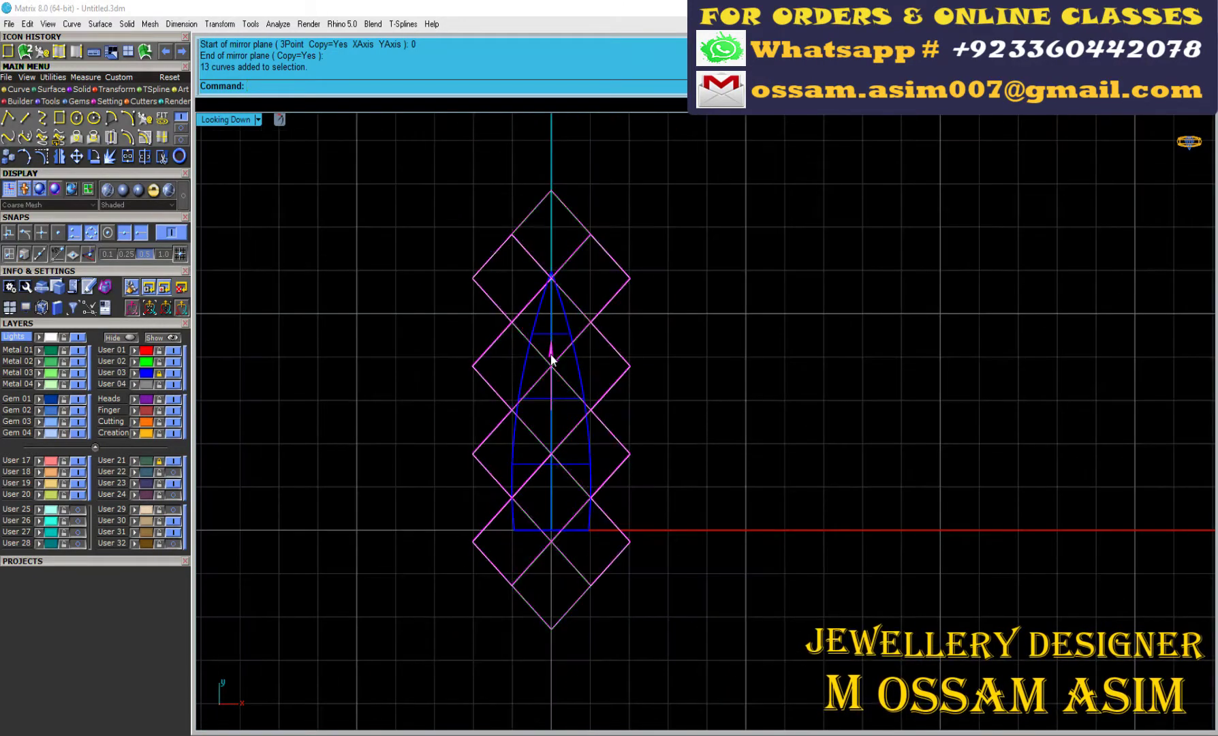
# - Window-select the diamond lattice curves, pick the diamond group, and lock it
pyautogui.click(702, 402)
pyautogui.scroll(-3, 701, 402)
pyautogui.moveTo(512, 222); pyautogui.dragTo(720, 628)
pyautogui.scroll(3, 613, 476)
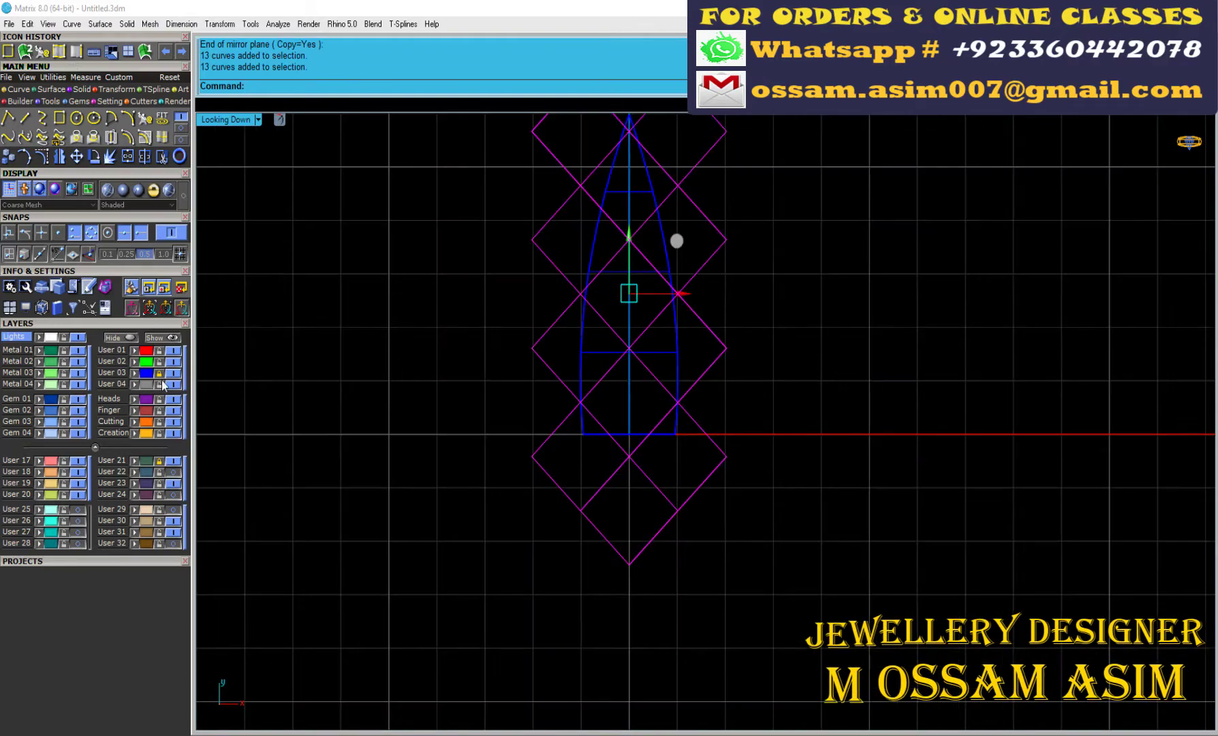
pyautogui.scroll(2, 736, 370)
pyautogui.scroll(3, 736, 370)
pyautogui.scroll(2, 361, 329)
pyautogui.scroll(-5, 261, 243)
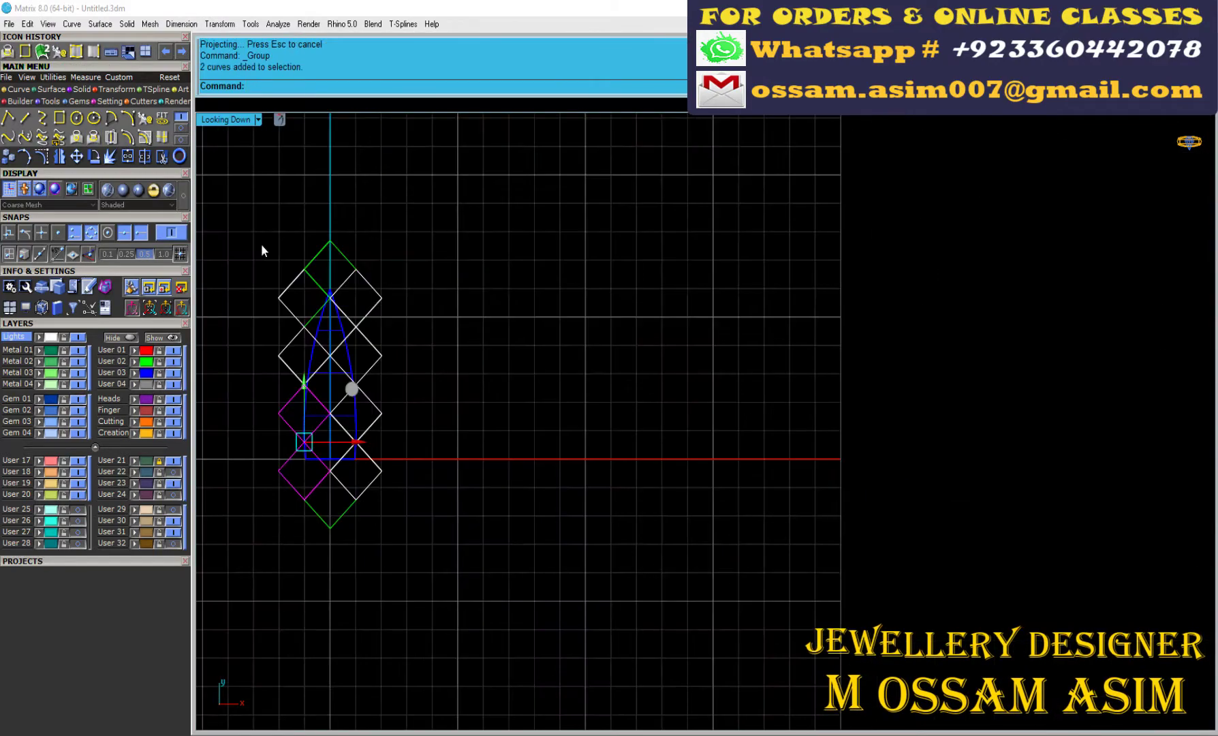
pyautogui.moveTo(261, 244); pyautogui.dragTo(330, 480)
pyautogui.scroll(4, 329, 480)
pyautogui.press('Escape')
pyautogui.click(395, 538)
pyautogui.click(411, 584)
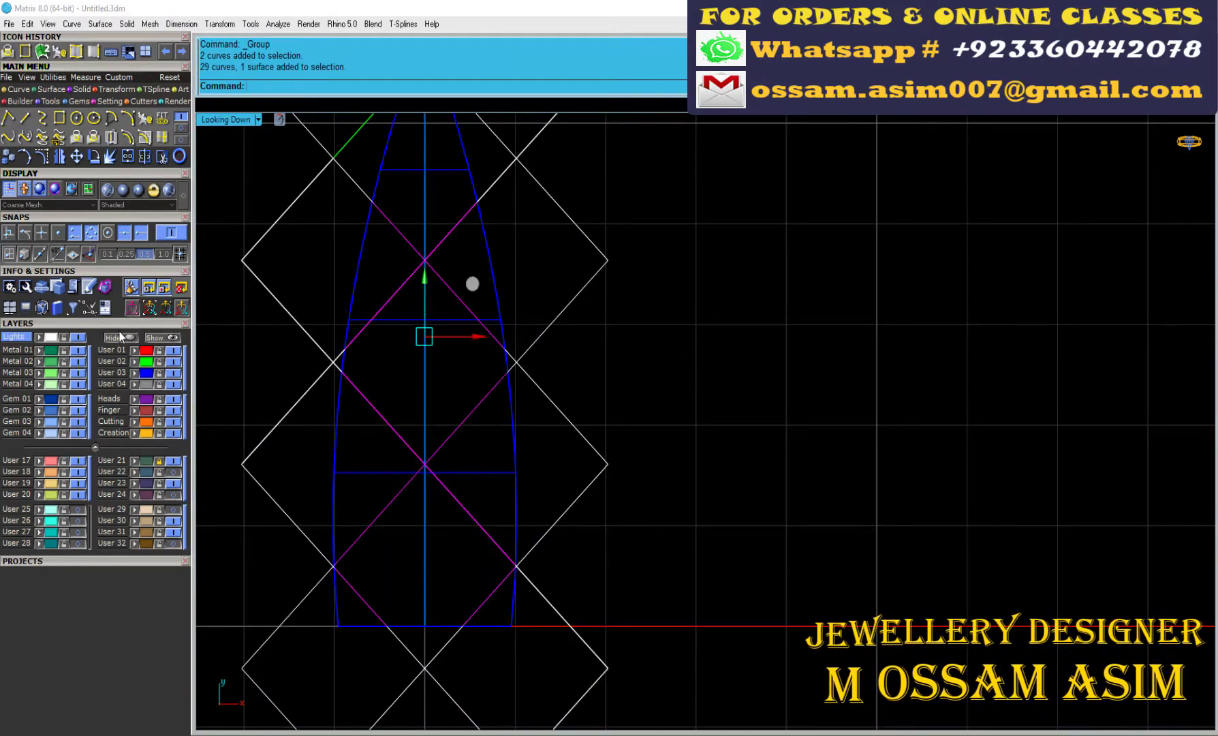
pyautogui.press('Escape')
pyautogui.scroll(-3, 305, 353)
pyautogui.scroll(2, 437, 522)
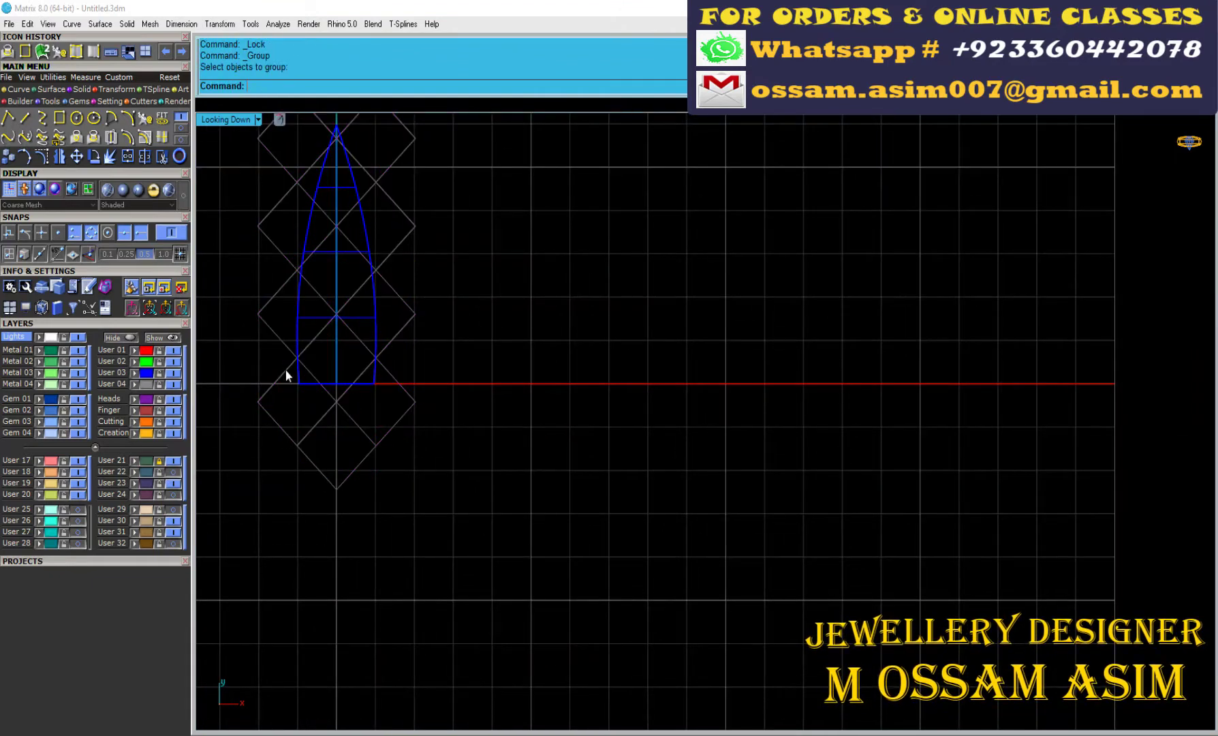
# - Unlock the diamonds, group them, then hide and show the lattice and reference image
pyautogui.hotkey('ctrl', 'alt', 'shift', 'l')
pyautogui.scroll(-2, 285, 373)
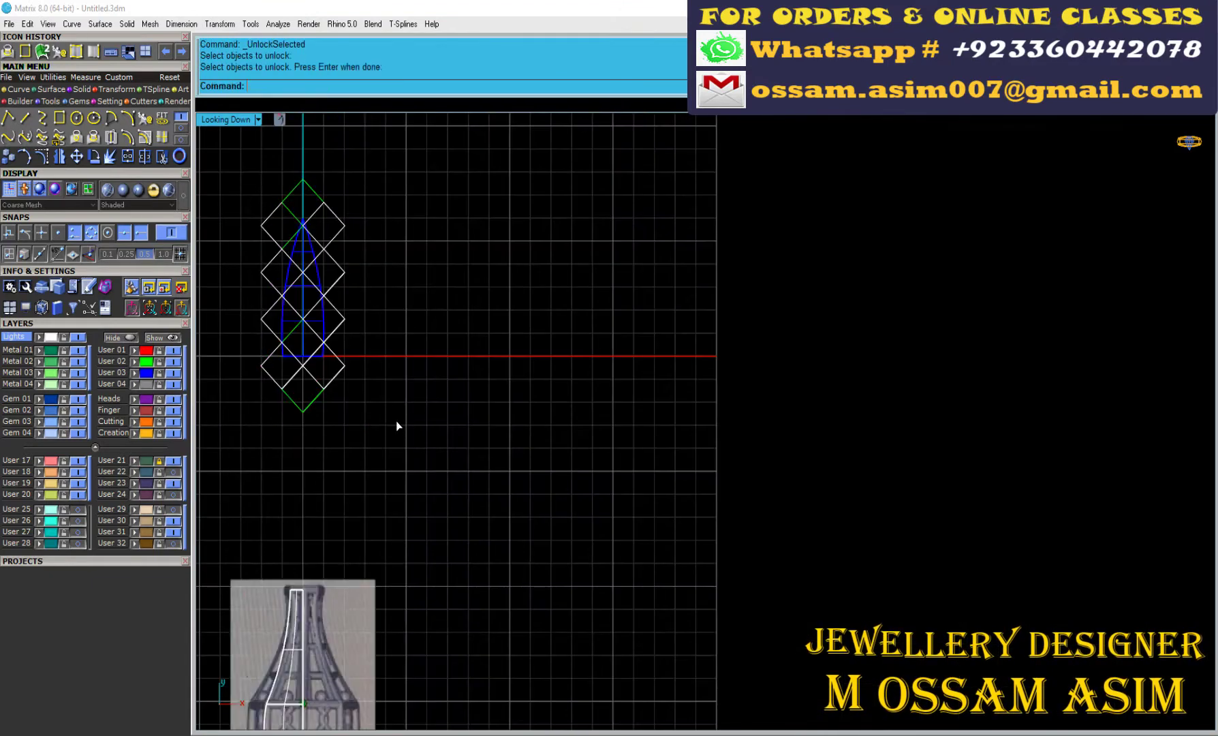
pyautogui.moveTo(226, 146); pyautogui.dragTo(412, 367)
pyautogui.scroll(2, 275, 328)
pyautogui.keyDown('ctrl'); pyautogui.click(283, 424); pyautogui.keyUp('ctrl')
pyautogui.hotkey('ctrl', 'g')
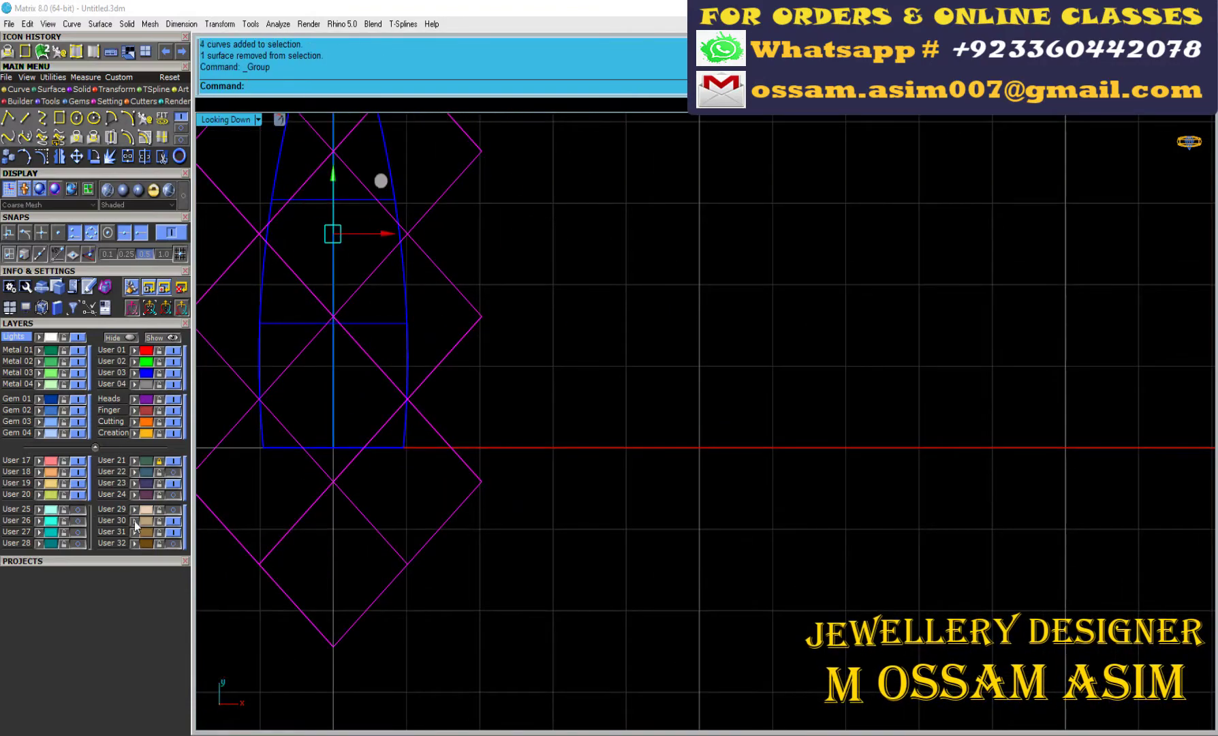
pyautogui.hotkey('ctrl', 'h')
pyautogui.scroll(-1, 244, 337)
pyautogui.hotkey('ctrl', 'alt', 'h')
# - Undo the show and grouping, then select the new flat rectangle outline of the pendant surface
pyautogui.scroll(3, 381, 306)
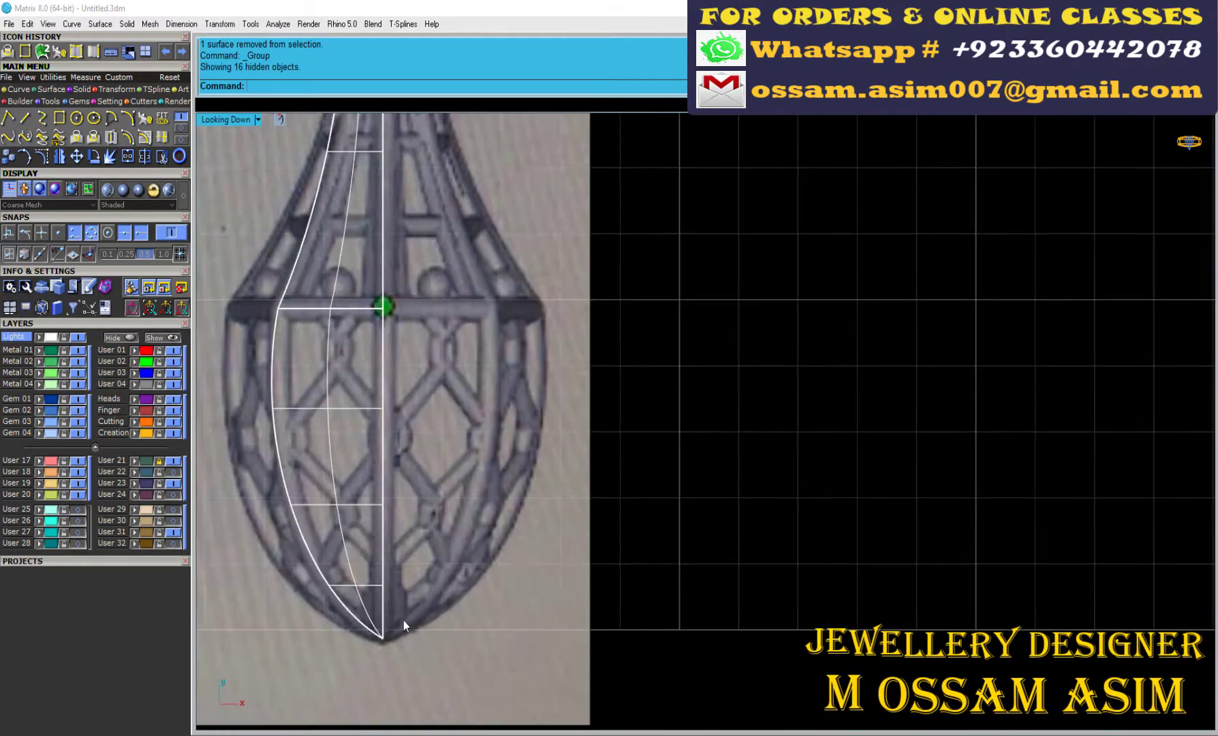
pyautogui.scroll(-2, 403, 318)
pyautogui.scroll(3, 447, 503)
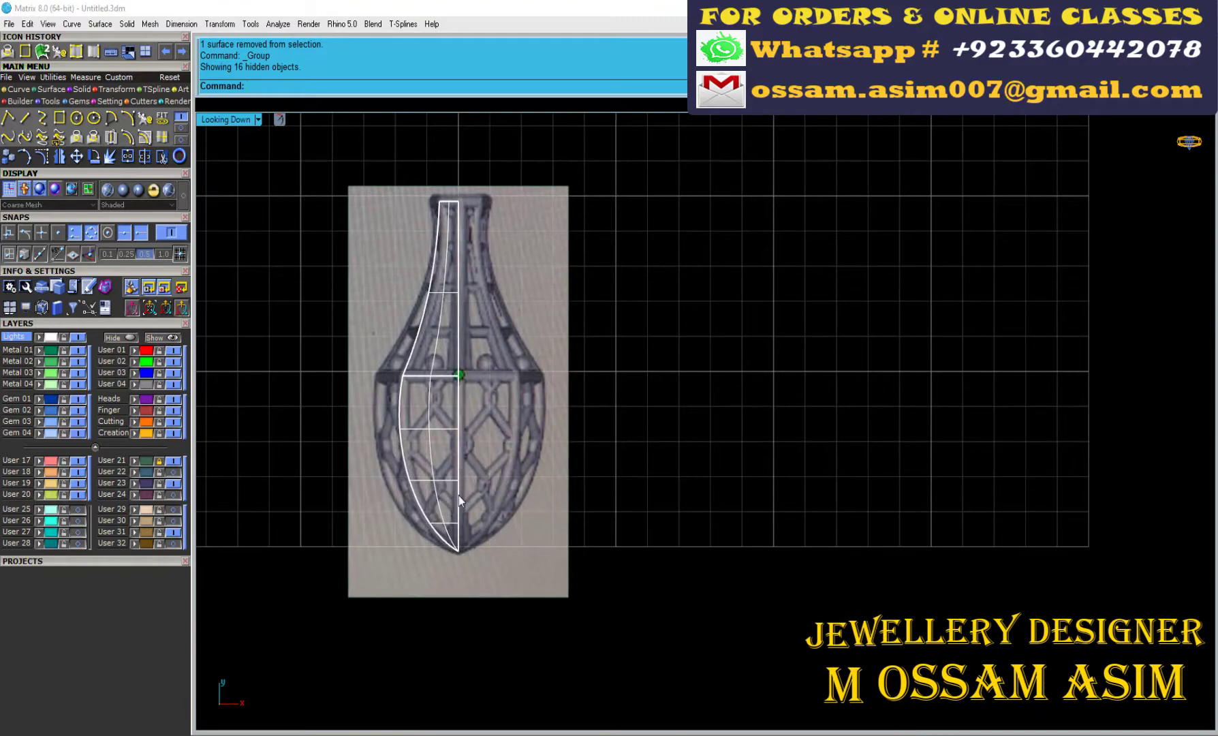
pyautogui.scroll(3, 459, 495)
pyautogui.scroll(-10, 489, 492)
pyautogui.scroll(4, 473, 269)
pyautogui.scroll(2, 480, 391)
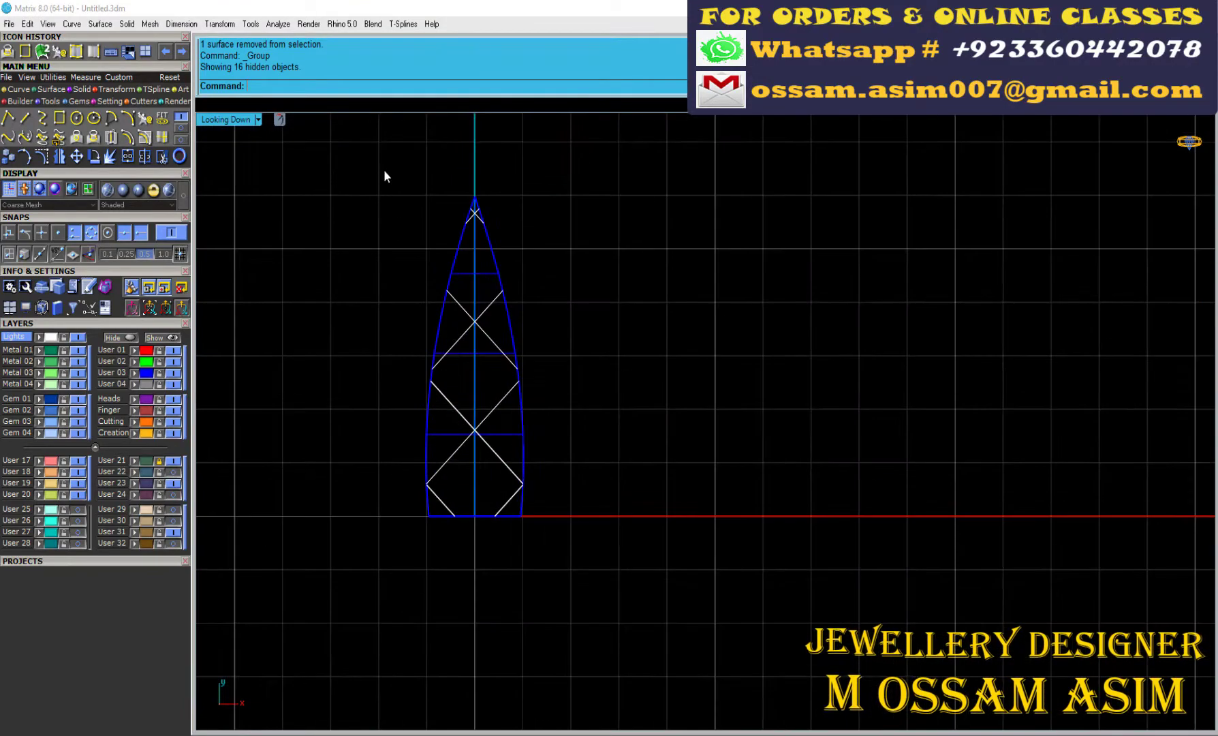
pyautogui.hotkey('ctrl', 'z')
pyautogui.hotkey('ctrl', 'z')
pyautogui.scroll(-3, 417, 440)
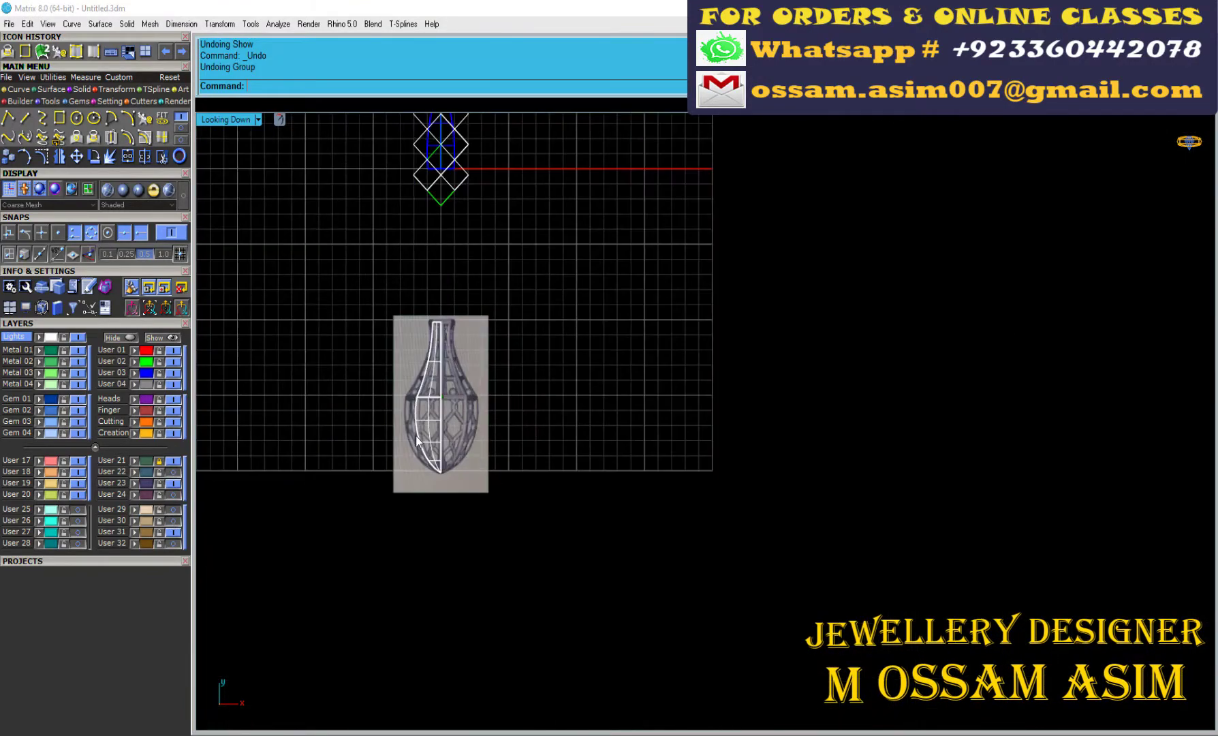
pyautogui.click(57, 122)
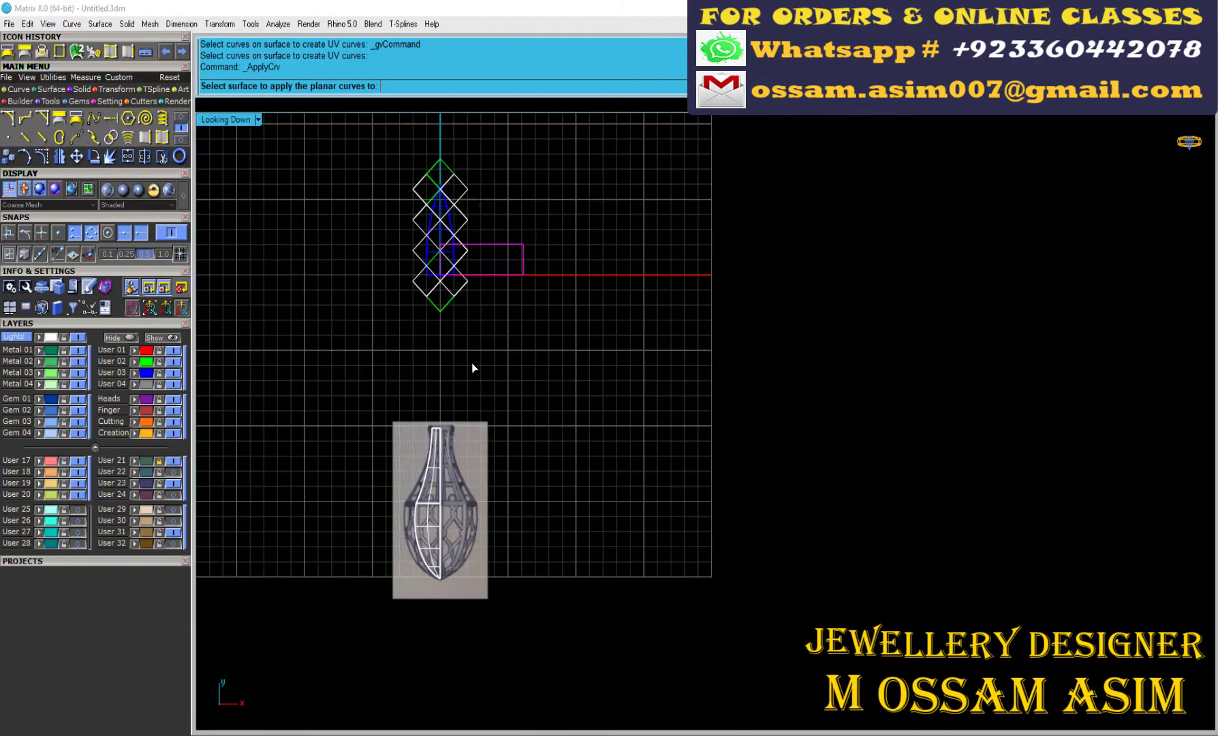
pyautogui.scroll(2, 470, 362)
# - Rotate the rectangle upright and move it onto the lattice axis
pyautogui.click(526, 270)
pyautogui.click(526, 130)
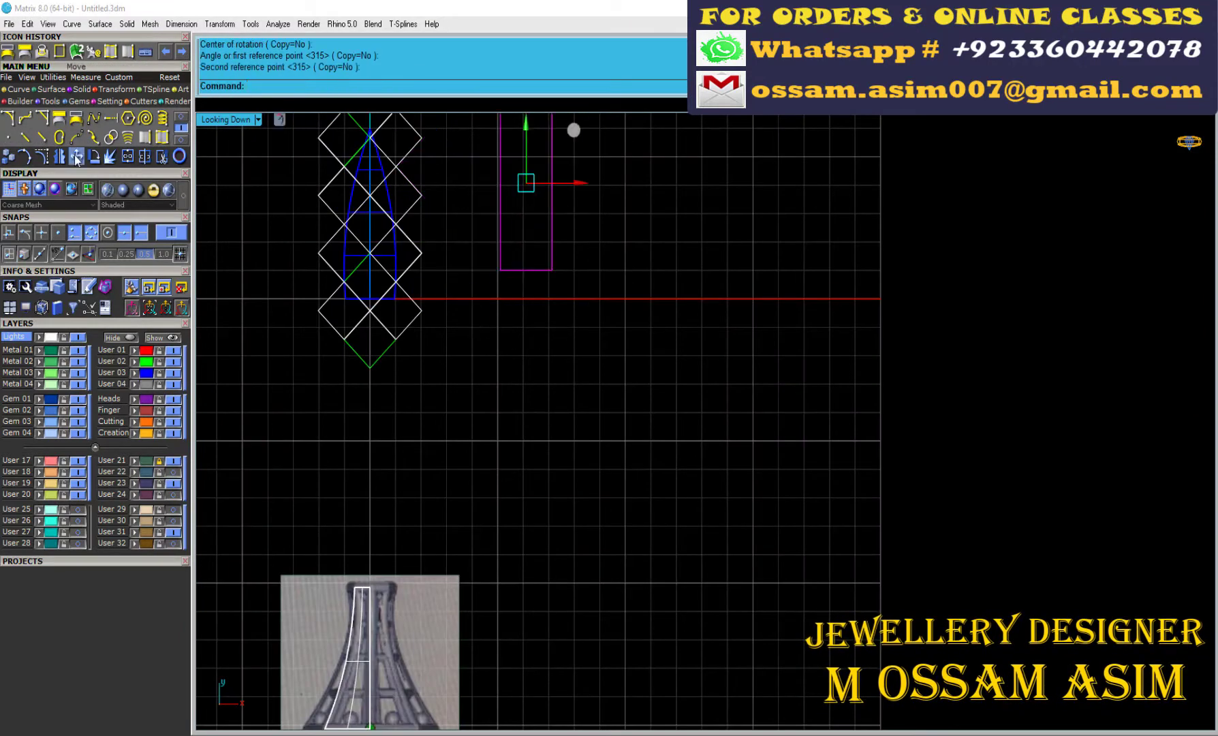
pyautogui.click(526, 270)
pyautogui.click(371, 300)
pyautogui.scroll(2, 435, 272)
pyautogui.scroll(2, 430, 282)
# - Delete the rectangle's surface and join its four edges into one closed rectangle
pyautogui.press('Delete')
pyautogui.scroll(2, 429, 275)
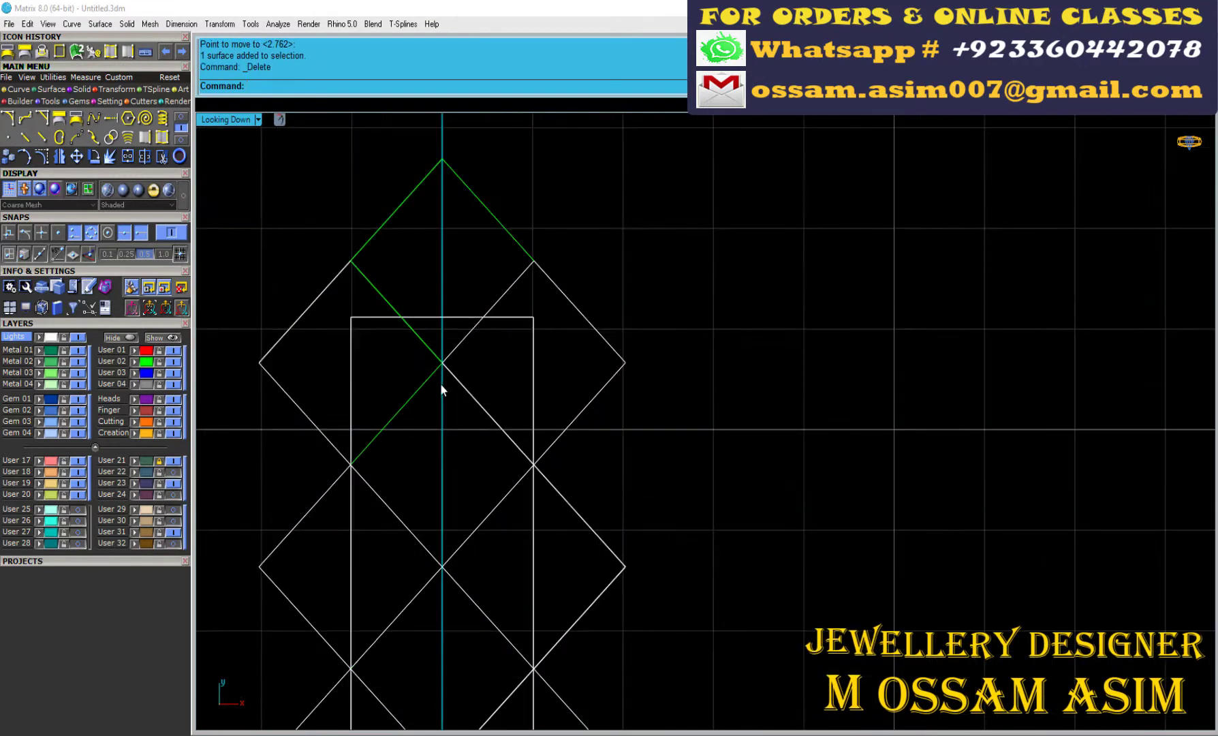
pyautogui.click(412, 371)
pyautogui.click(113, 162)
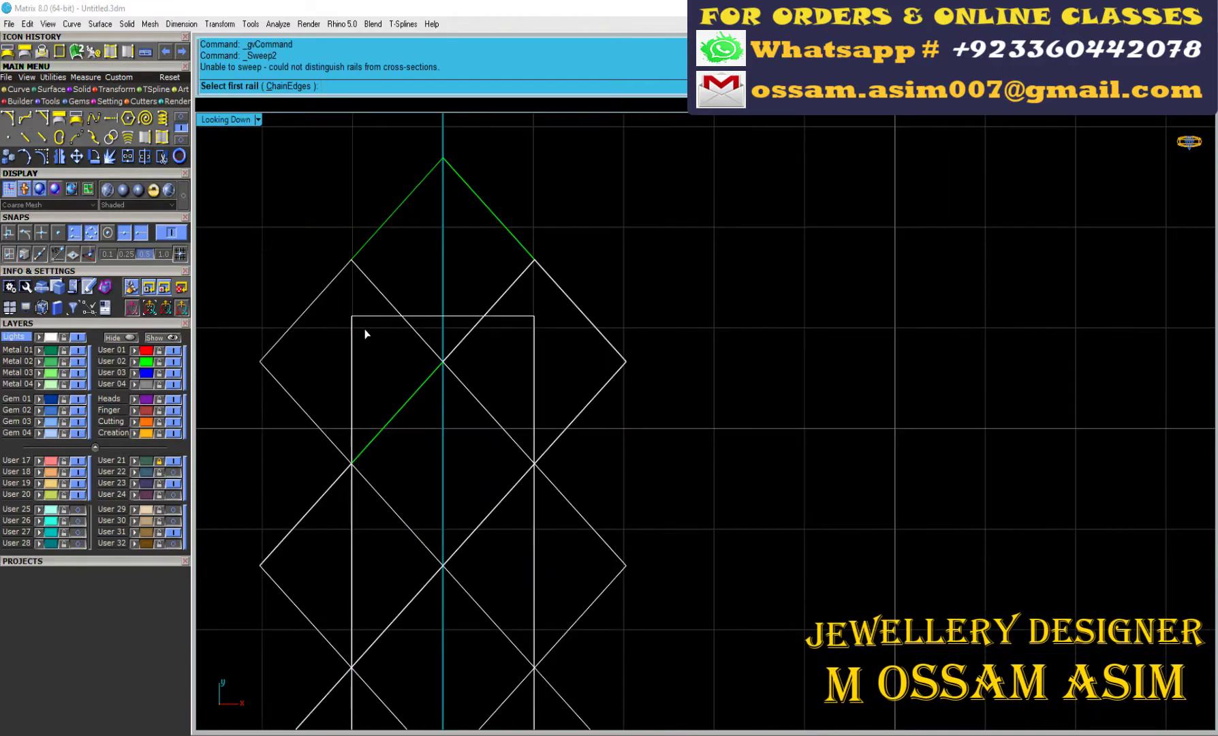
pyautogui.click(364, 319)
pyautogui.hotkey('ctrl', 'z')
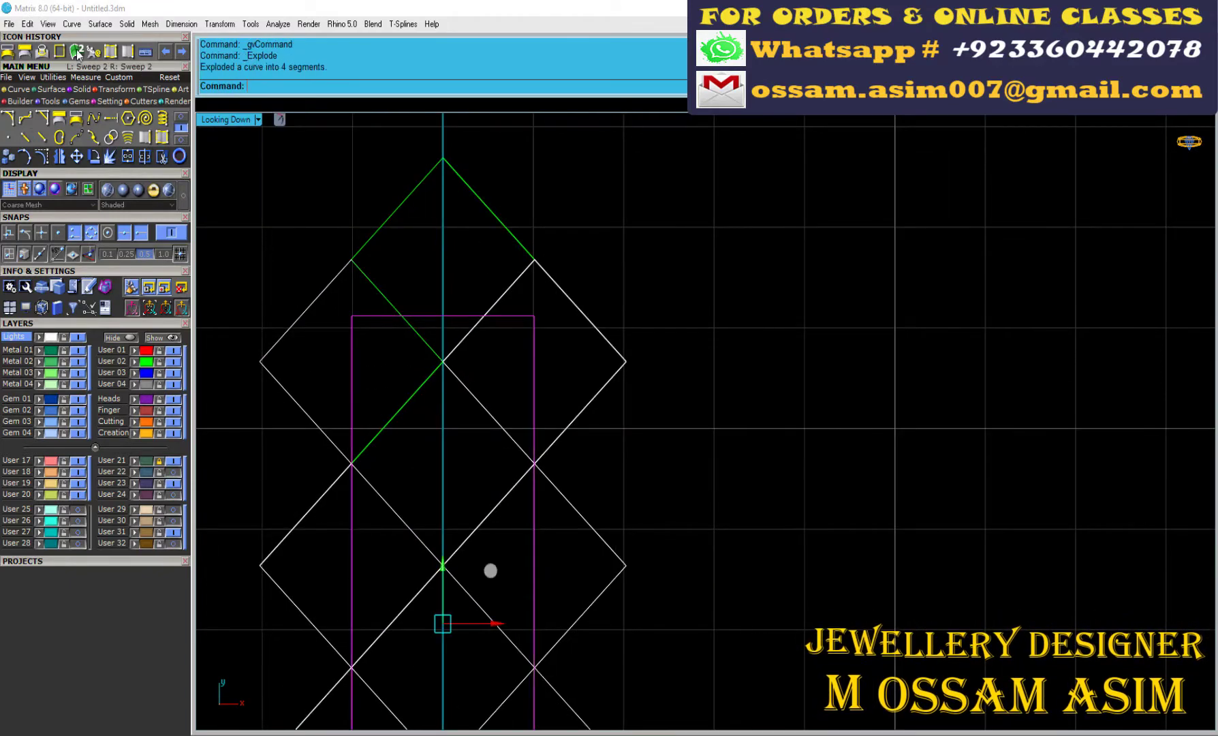
pyautogui.click(77, 53)
pyautogui.scroll(2, 457, 239)
pyautogui.scroll(2, 506, 318)
pyautogui.scroll(1, 506, 318)
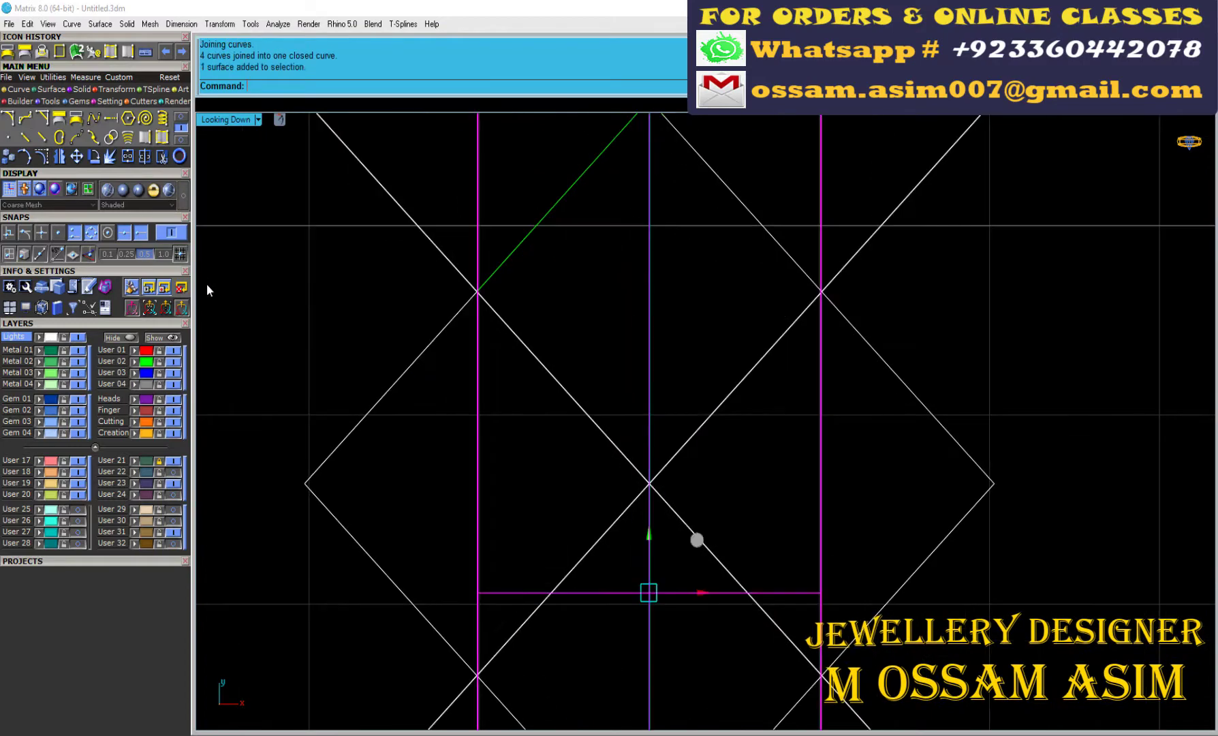
pyautogui.scroll(-2, 438, 318)
pyautogui.scroll(-2, 430, 273)
# - Trim all the diamond curves to the rectangle boundary
pyautogui.hotkey('ctrl', 'a')
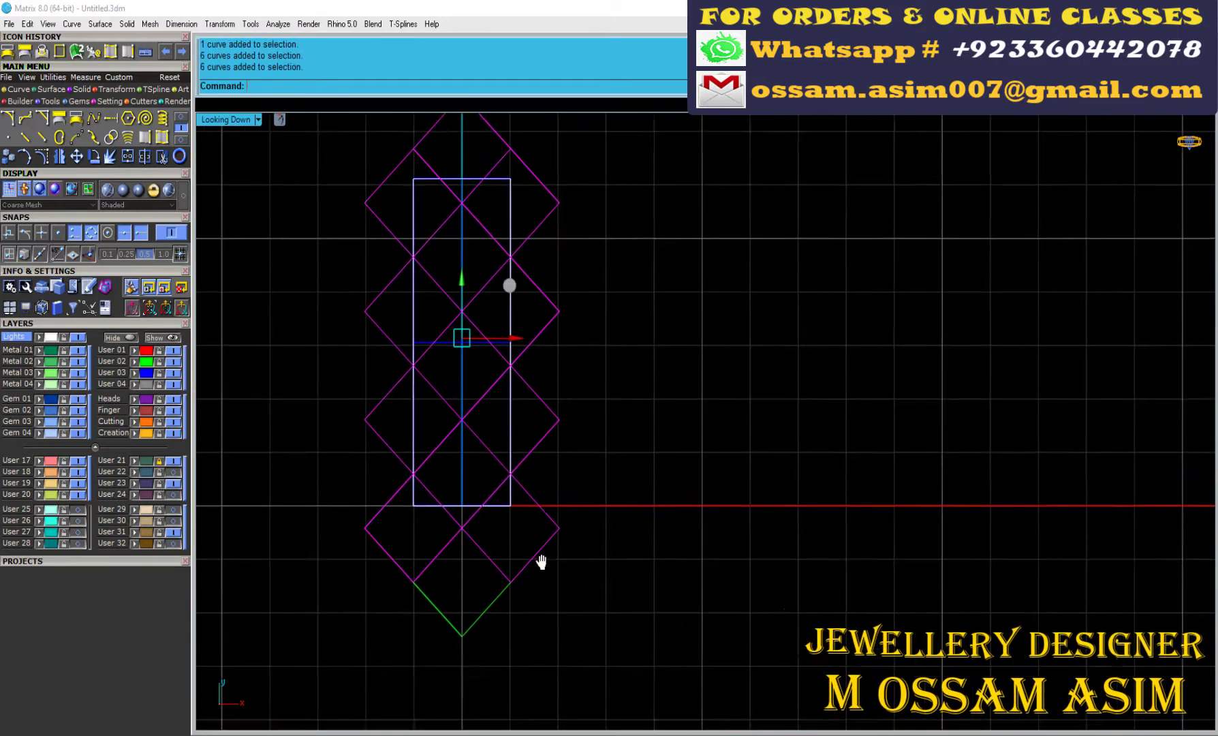
pyautogui.scroll(1, 487, 619)
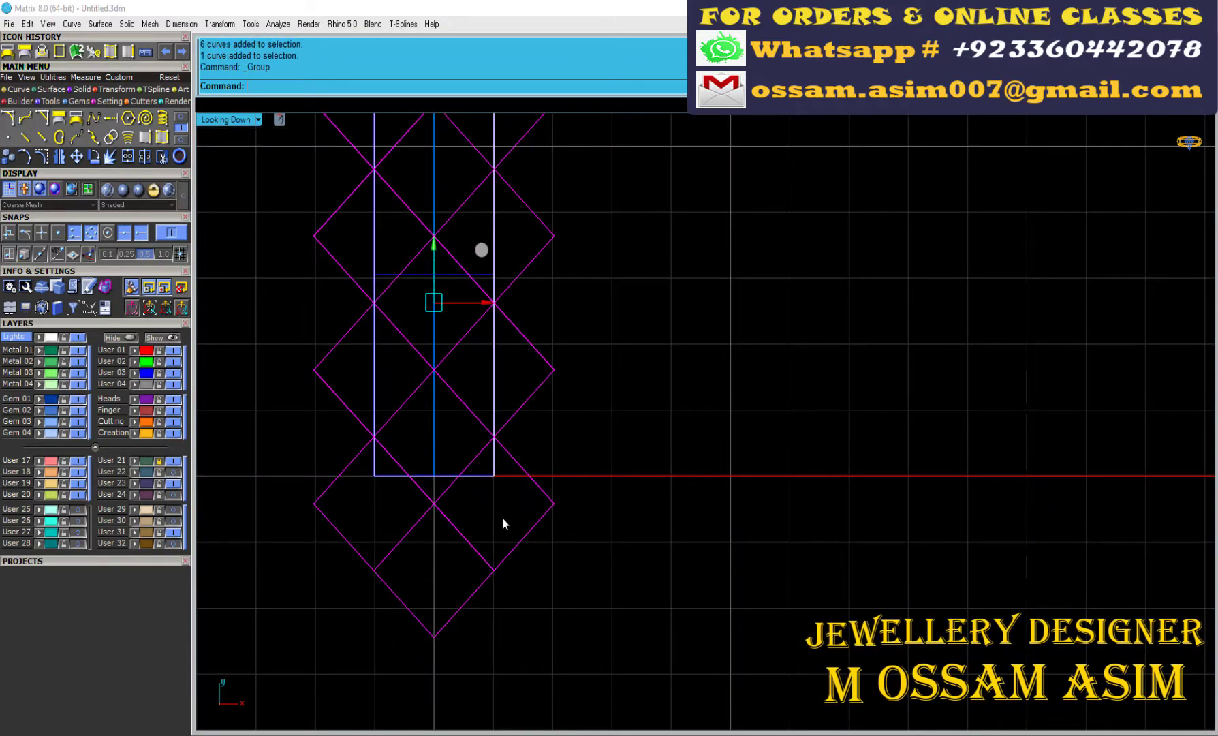
pyautogui.click(110, 118)
pyautogui.click(455, 180)
pyautogui.press('Return')
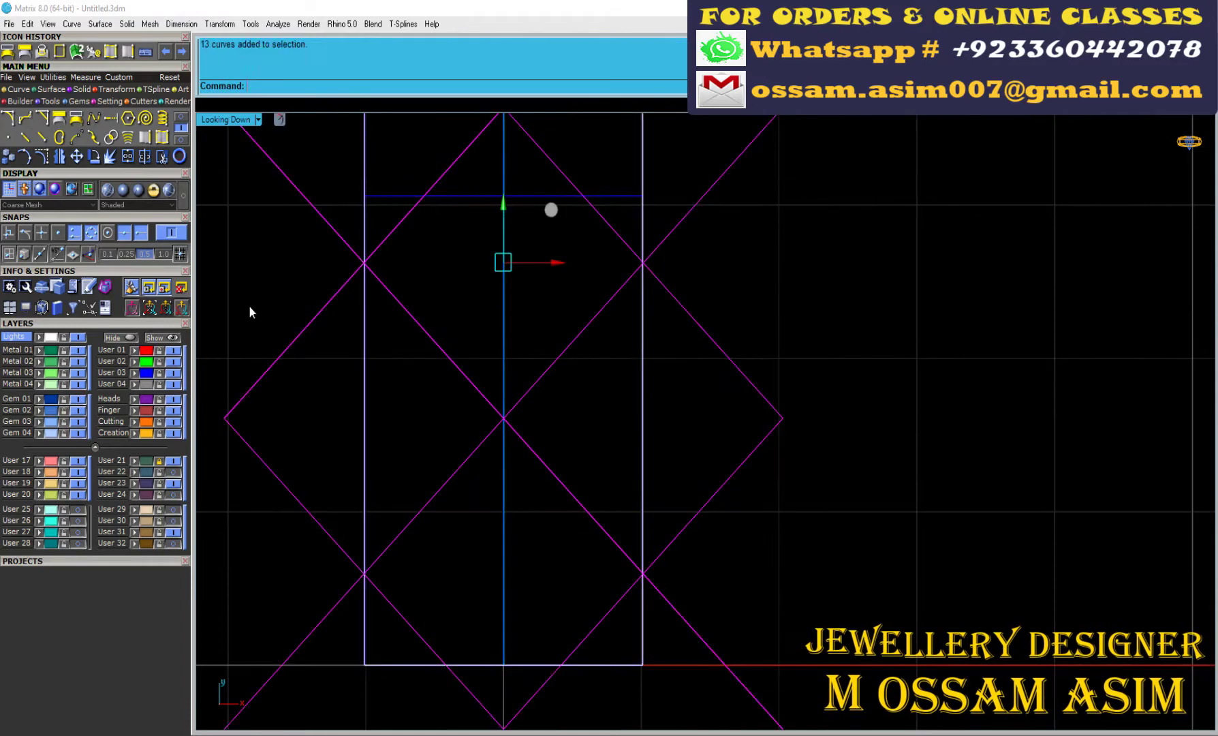
pyautogui.scroll(-2, 450, 346)
pyautogui.scroll(1, 436, 280)
pyautogui.scroll(1, 455, 311)
# - Delete duplicate lattice curves and fill the rectangle as a flat planar surface
pyautogui.hotkey('ctrl', 'a')
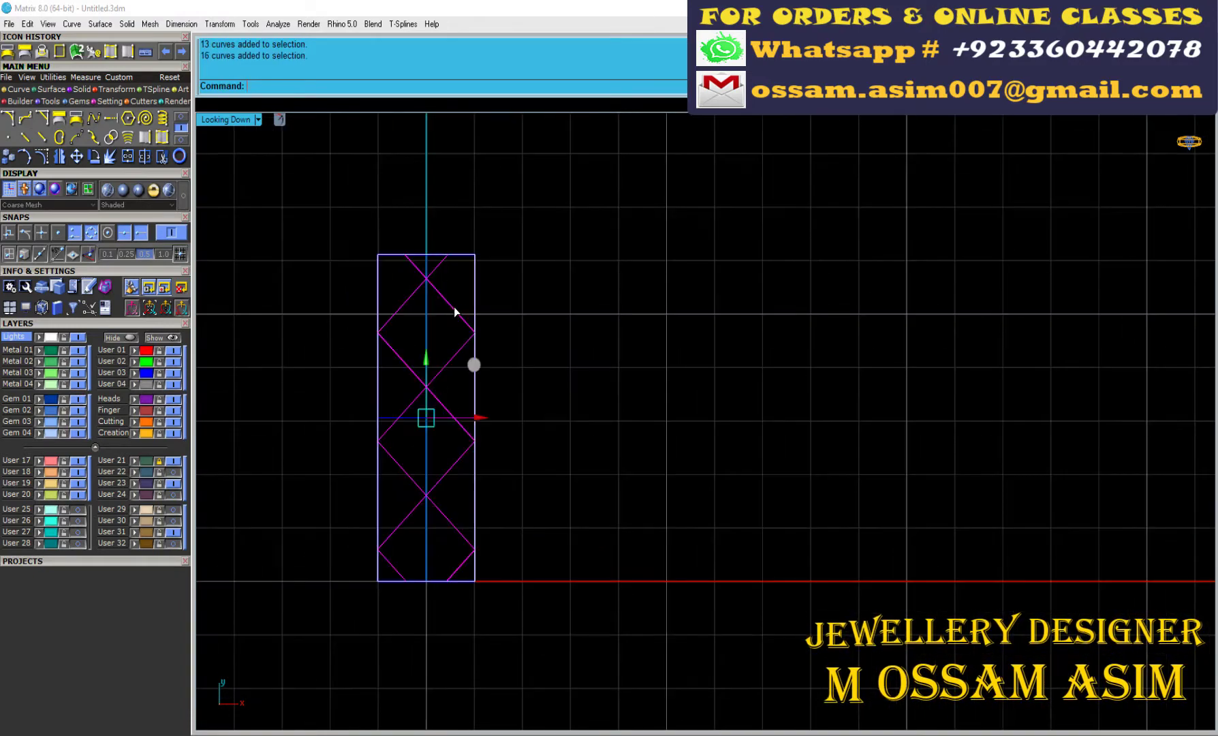
pyautogui.click(106, 286)
pyautogui.click(188, 519)
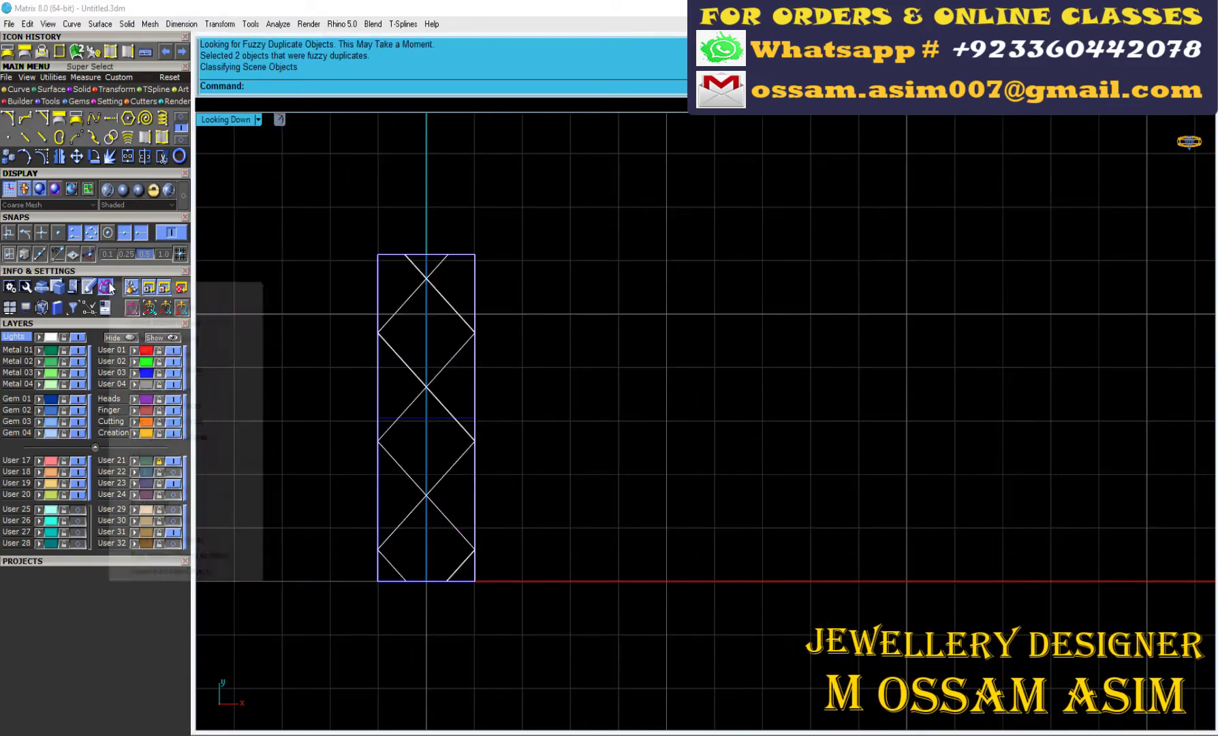
pyautogui.press('Delete')
pyautogui.scroll(1, 463, 491)
pyautogui.hotkey('ctrl', 'a')
pyautogui.scroll(-3, 428, 399)
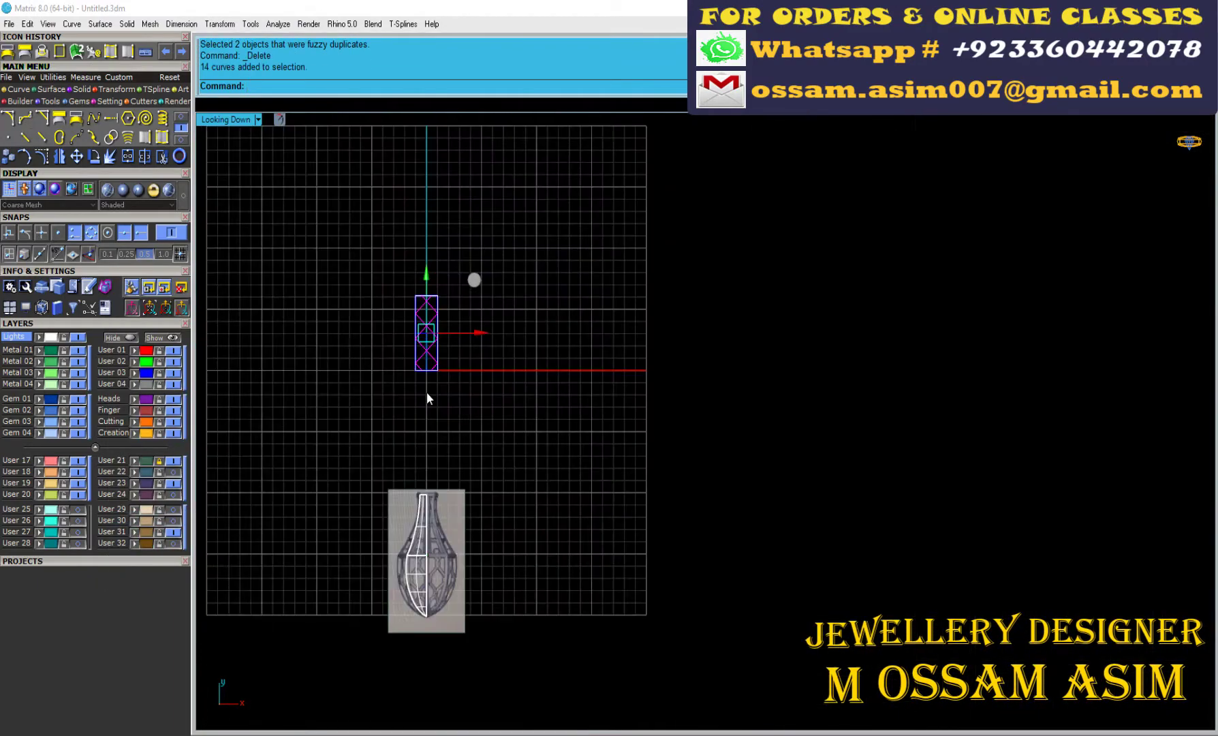
pyautogui.click(153, 190)
pyautogui.click(128, 156)
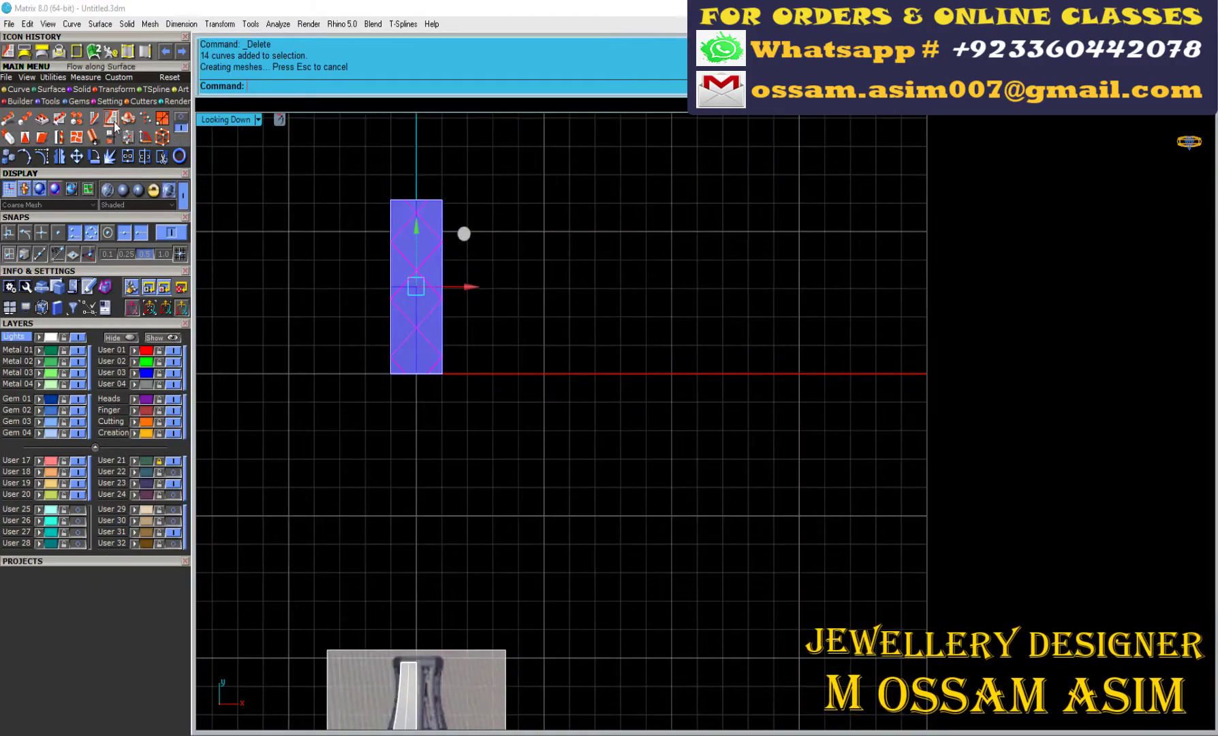
# - Pick the pendant surface as the flow target for the rectangle surface
pyautogui.scroll(2, 438, 222)
pyautogui.click(438, 222)
pyautogui.scroll(-1, 489, 410)
pyautogui.scroll(-2, 458, 286)
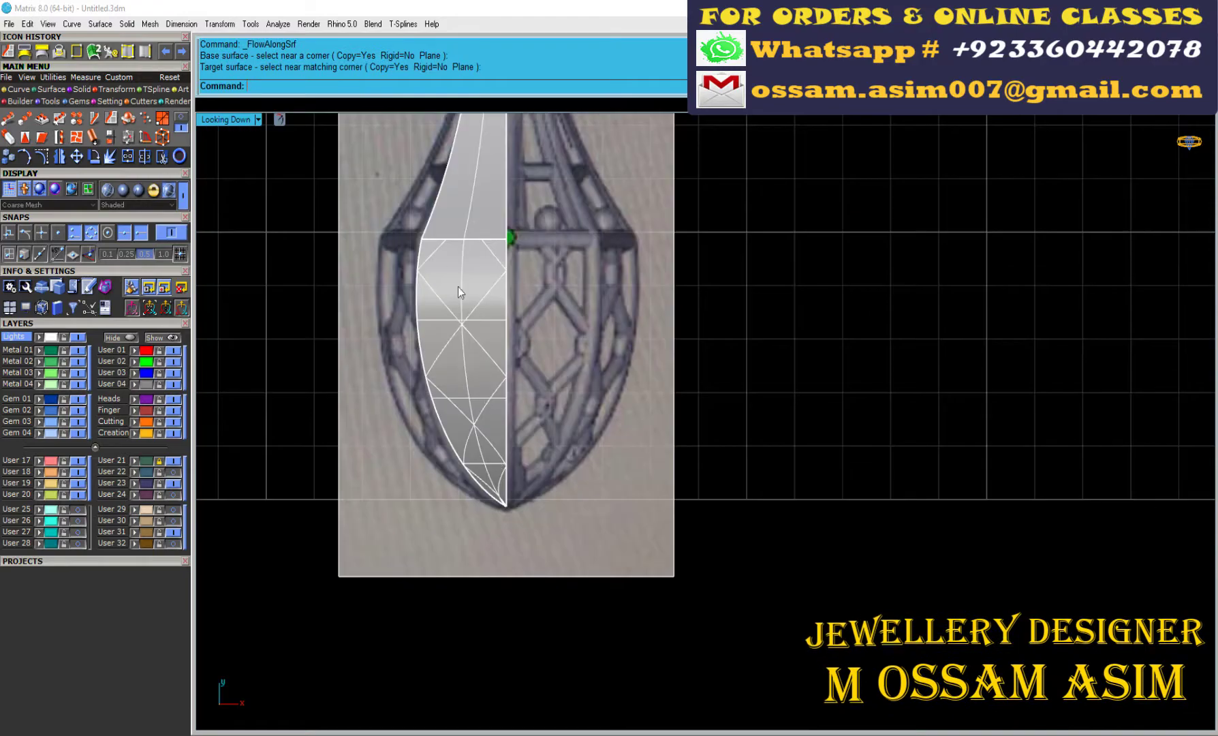
pyautogui.scroll(-1, 440, 353)
pyautogui.scroll(1, 471, 410)
pyautogui.scroll(2, 481, 363)
pyautogui.scroll(-1, 484, 437)
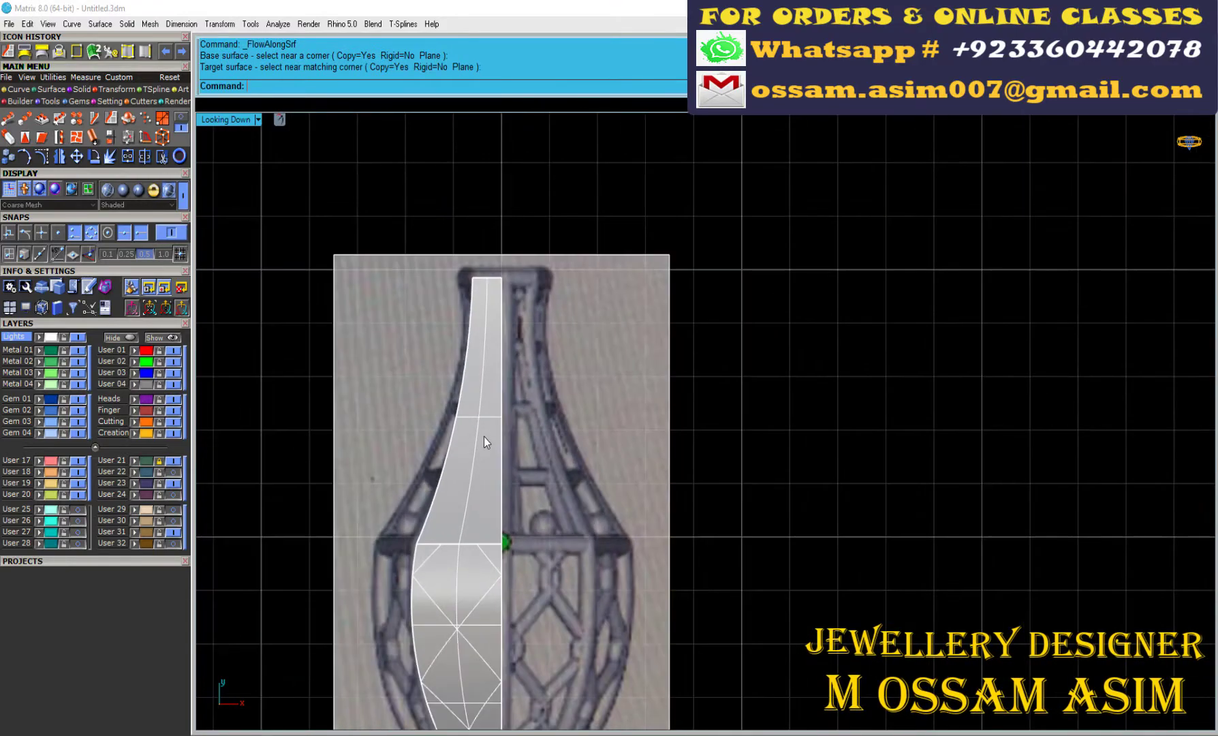
pyautogui.scroll(2, 480, 456)
pyautogui.scroll(1, 470, 394)
# - Select the pendant's upper side surface and start Extract Isocurve on it
pyautogui.click(470, 392)
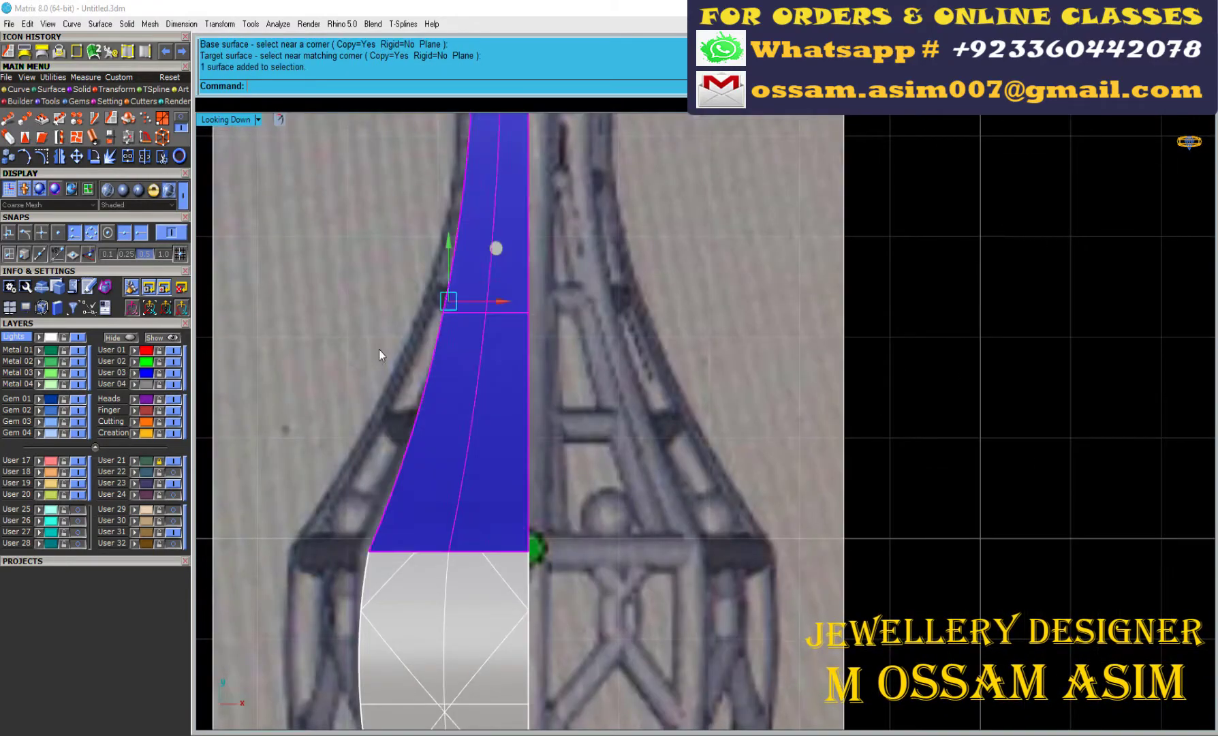
pyautogui.scroll(-2, 379, 350)
pyautogui.click(18, 89)
pyautogui.click(165, 138)
pyautogui.scroll(2, 549, 264)
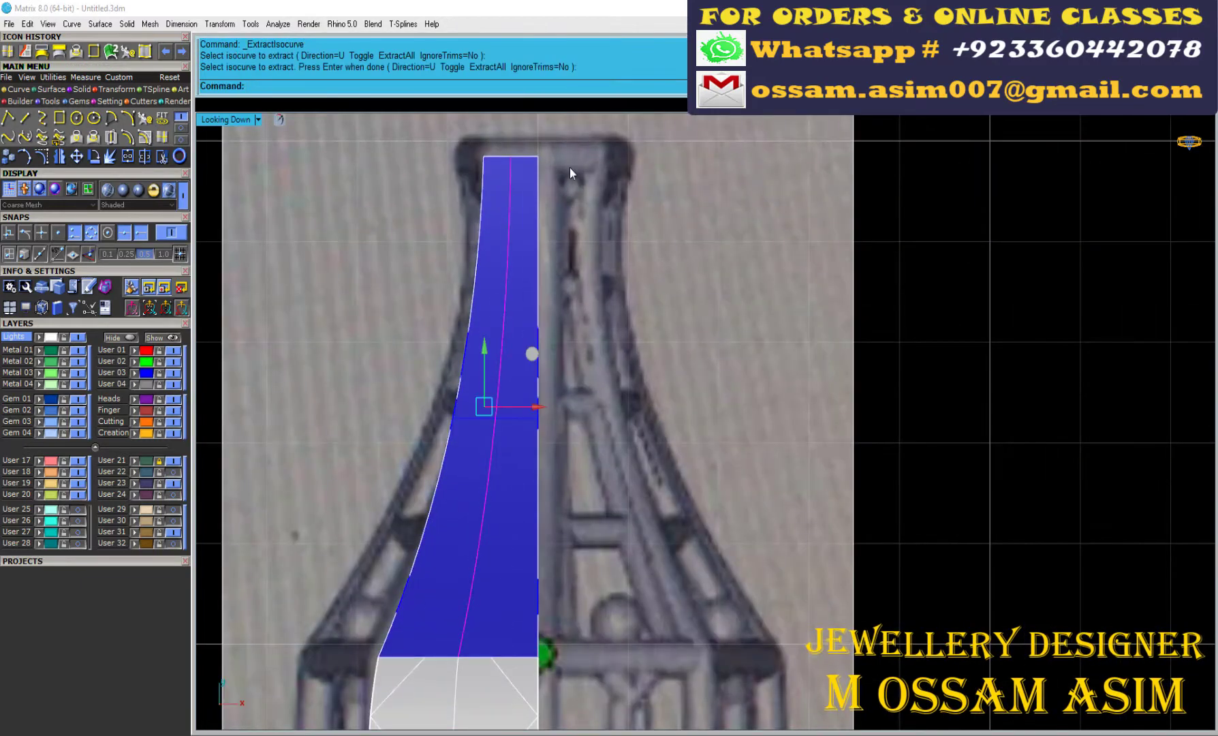
# - Divide the strip's centre isocurve into 4 equal segments
pyautogui.scroll(-1, 126, 142)
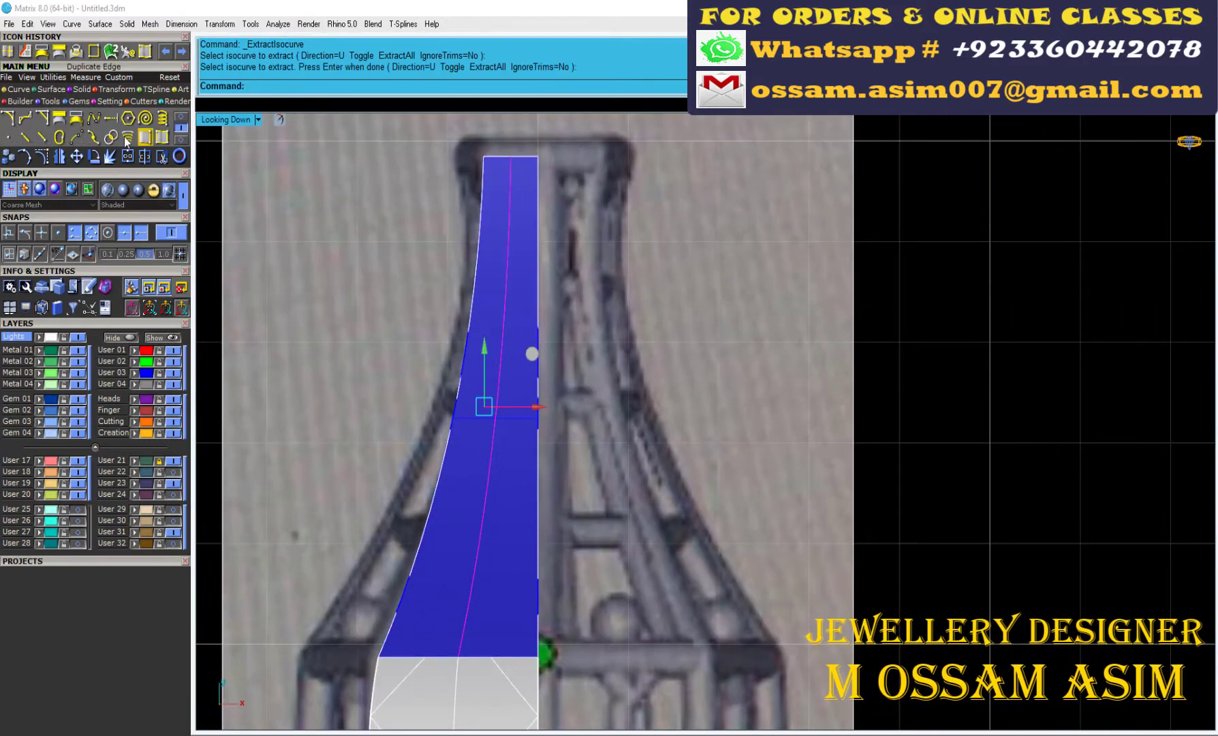
pyautogui.click(23, 138)
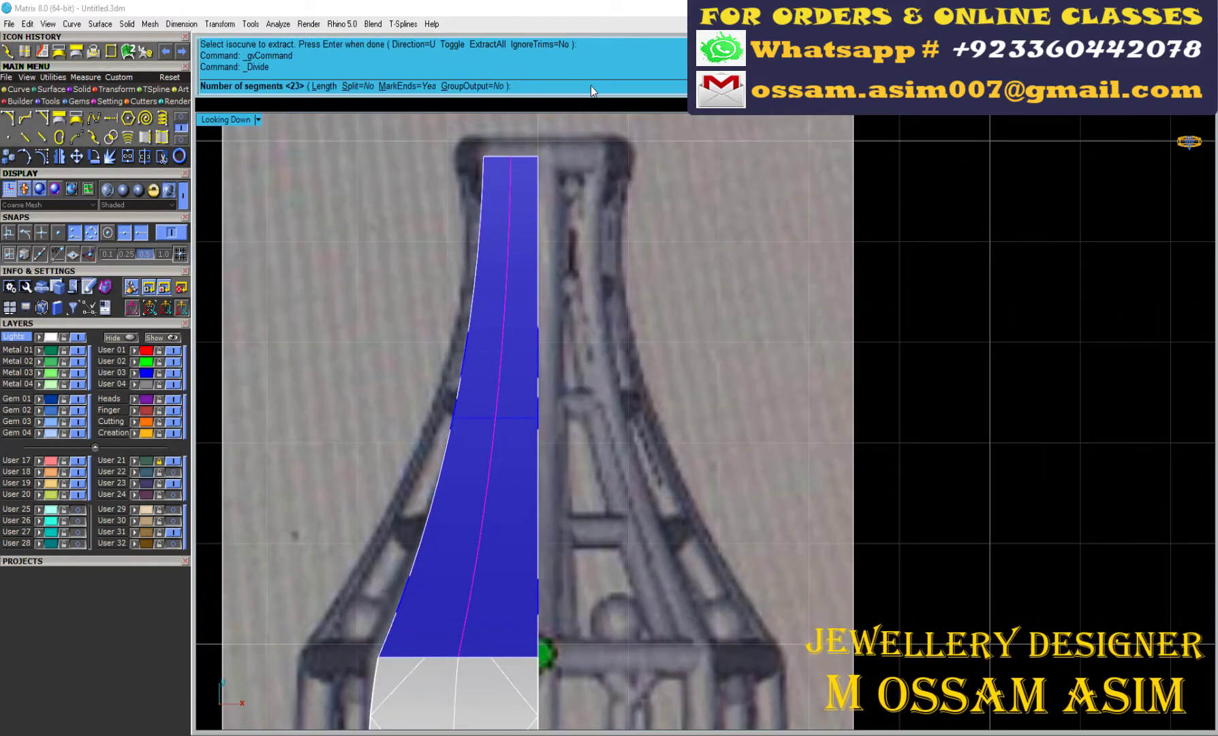
pyautogui.write('4')
pyautogui.press('Return')
pyautogui.scroll(-2, 570, 186)
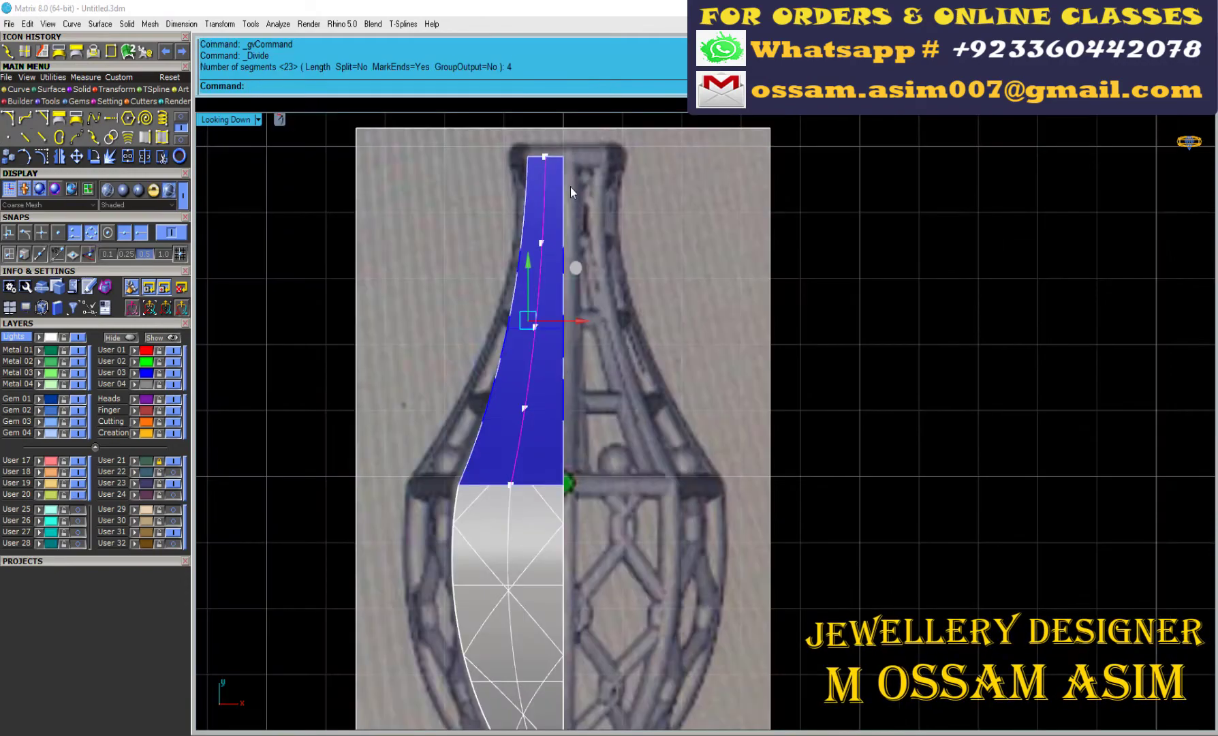
pyautogui.scroll(4, 535, 362)
pyautogui.scroll(1, 594, 323)
pyautogui.scroll(-3, 594, 323)
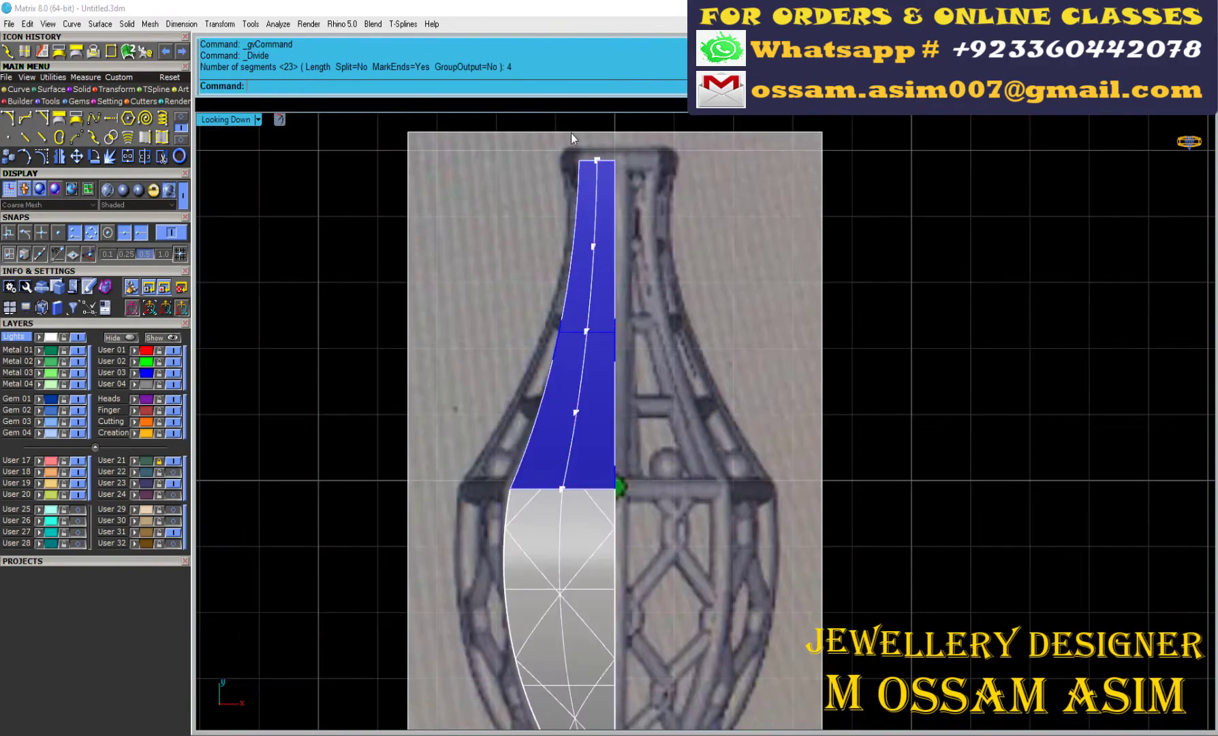
pyautogui.scroll(2, 572, 143)
pyautogui.scroll(2, 584, 289)
# - Extract V-direction cross curves at the midpoint and another division point
pyautogui.click(584, 288)
pyautogui.click(360, 86)
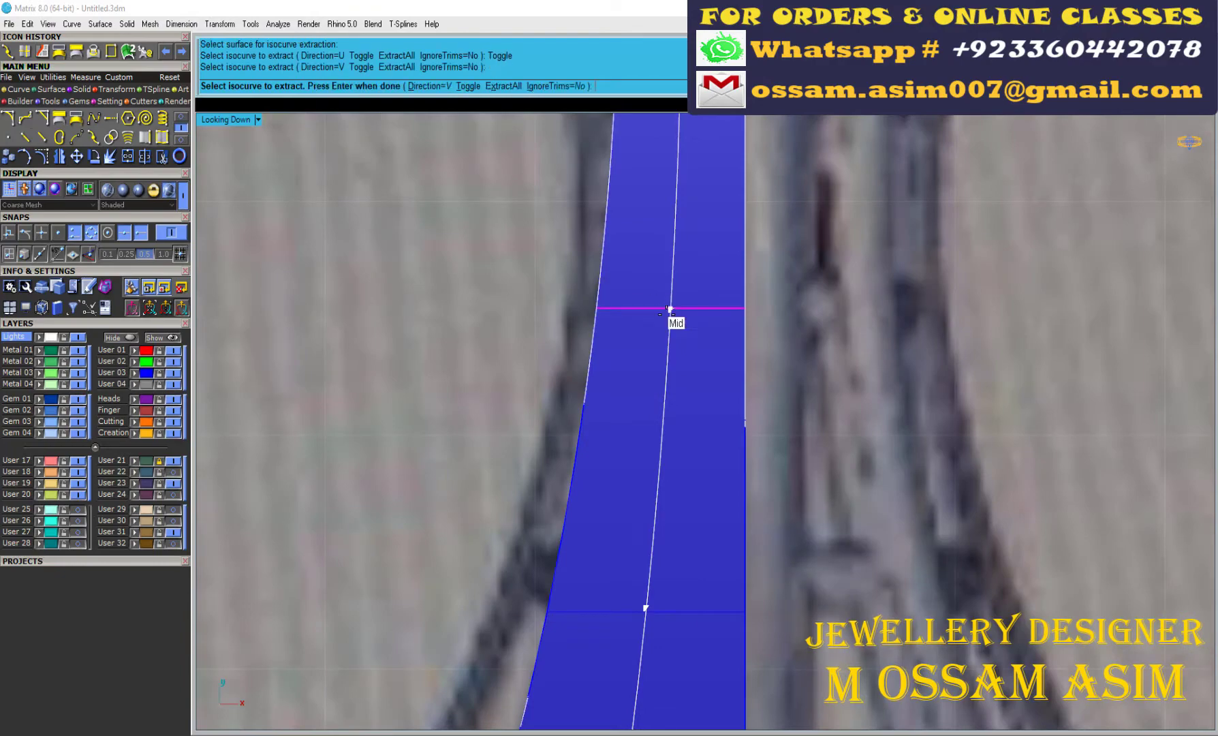
pyautogui.click(670, 309)
pyautogui.scroll(-1, 610, 542)
pyautogui.click(654, 510)
pyautogui.press('Return')
# - Extract one more cross curve near the top of the strip and finish extraction
pyautogui.scroll(-3, 654, 510)
pyautogui.scroll(2, 620, 496)
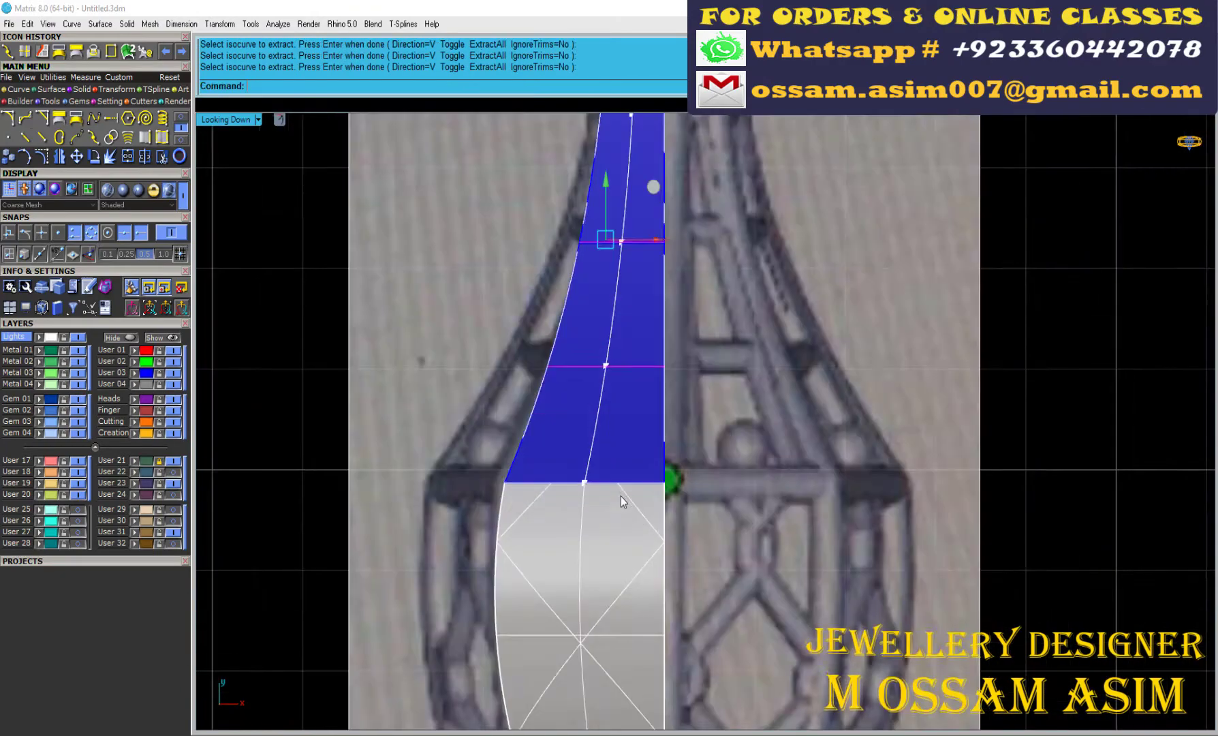
pyautogui.scroll(-2, 613, 489)
pyautogui.scroll(1, 594, 309)
pyautogui.scroll(1, 595, 310)
pyautogui.keyDown('ctrl'); pyautogui.click(599, 293); pyautogui.keyUp('ctrl')
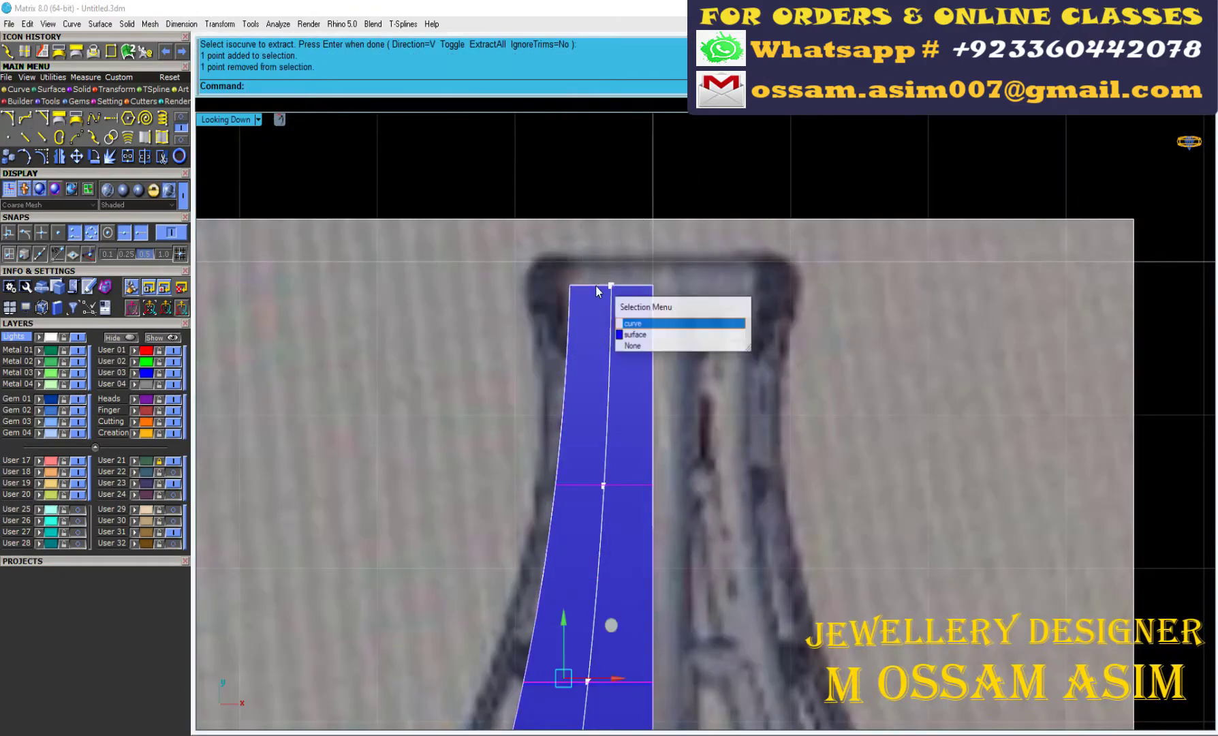
pyautogui.press('Escape')
pyautogui.scroll(-2, 553, 331)
pyautogui.moveTo(553, 331)
pyautogui.mouseDown(button='right')
pyautogui.moveTo(629, 400)
pyautogui.moveTo(521, 441)
pyautogui.mouseUp(button='right')
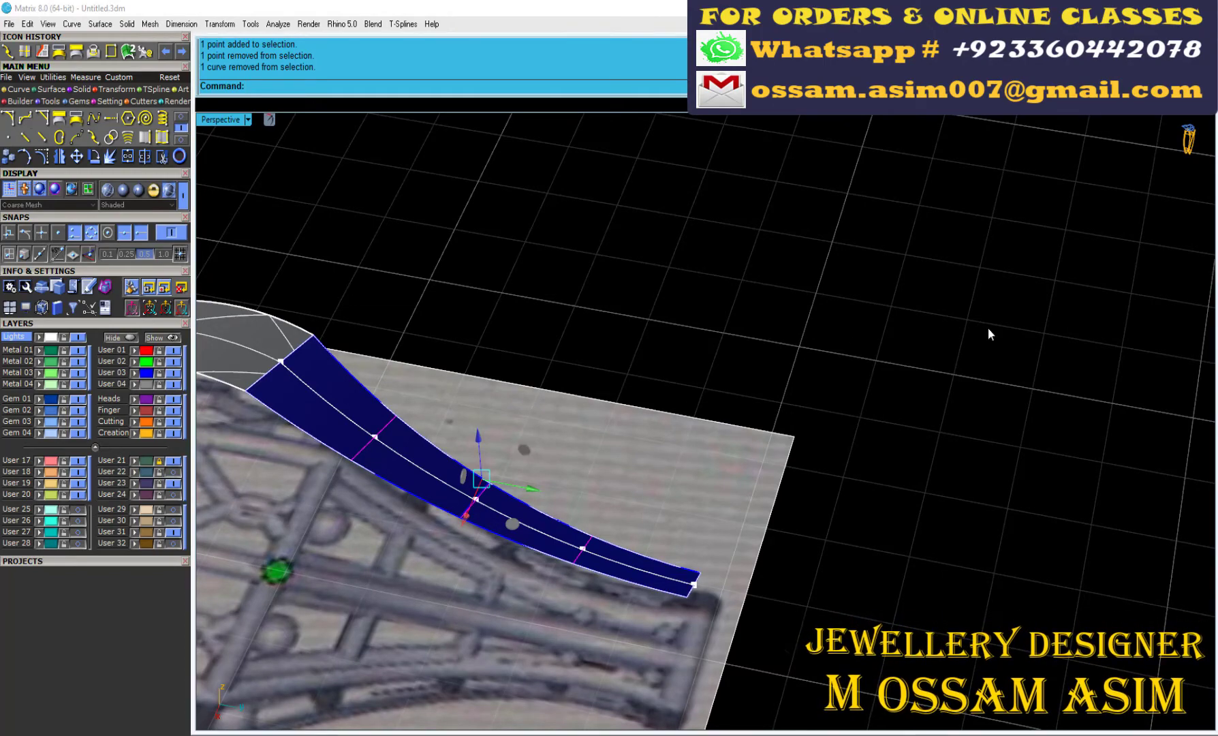
# - Pipe the strip's cross curves into round crossbar tubes of diameter 0.35
pyautogui.moveTo(987, 334); pyautogui.dragTo(528, 250, button='right')
pyautogui.rightClick(506, 160)
pyautogui.write('.35')
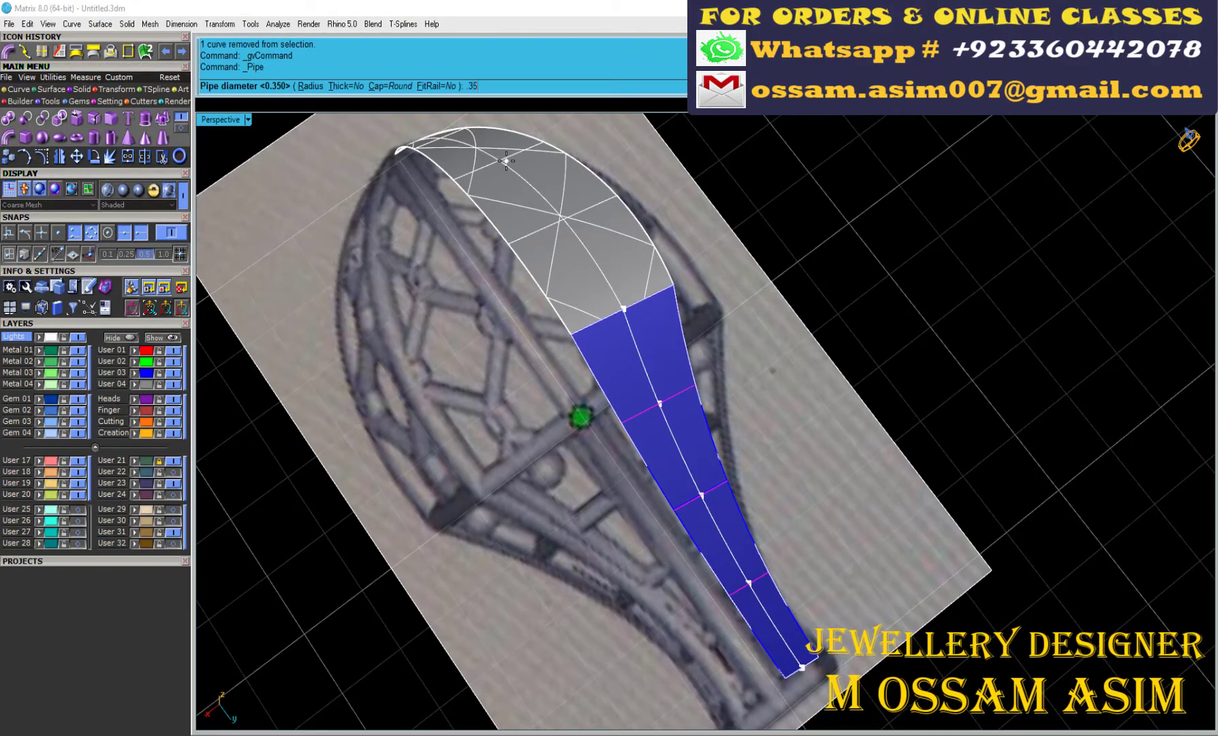
pyautogui.press('Return')
pyautogui.moveTo(549, 375); pyautogui.dragTo(730, 313, button='right')
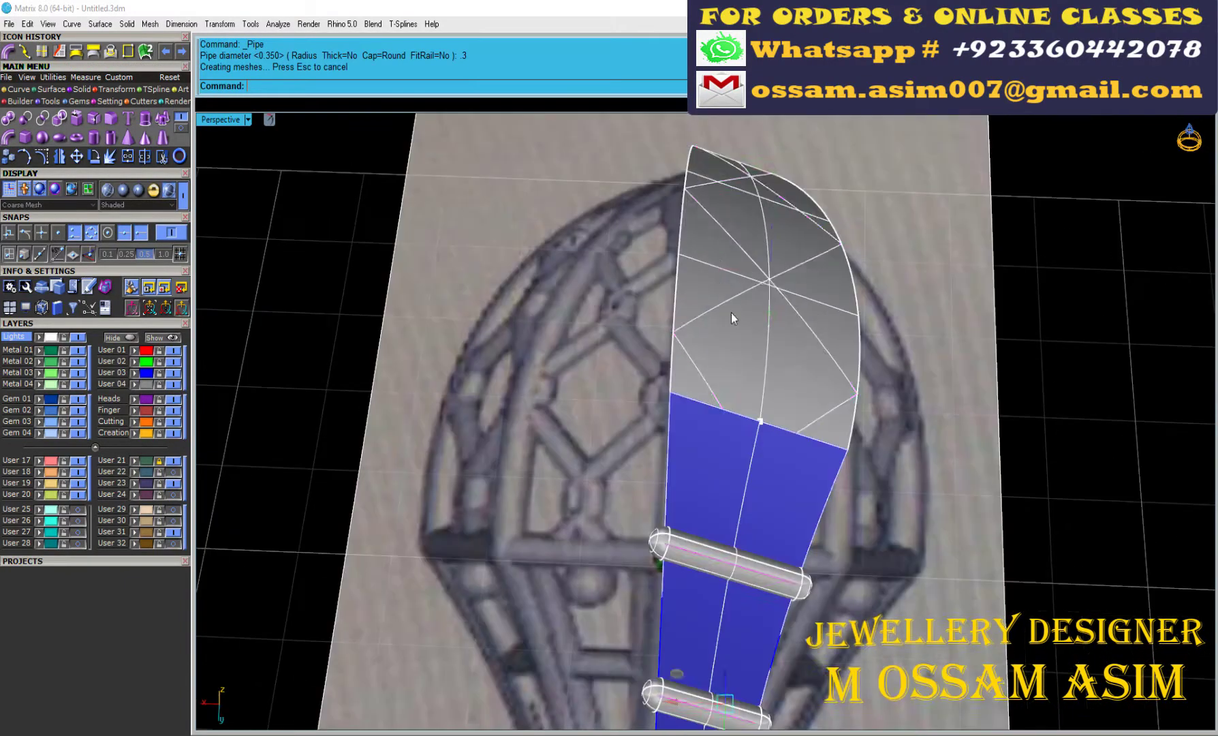
# - Break the diamond curves apart and turn them into tubes
pyautogui.hotkey('ctrl', 'z')
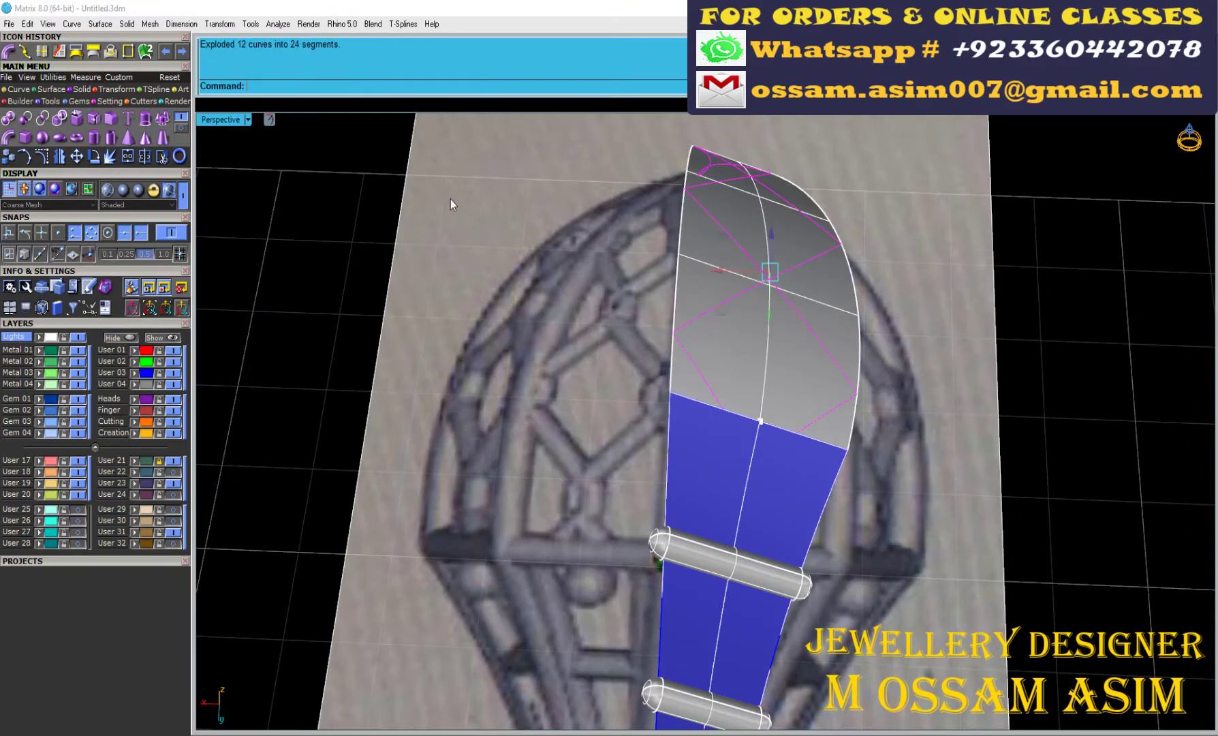
pyautogui.press('Return')
pyautogui.moveTo(481, 174); pyautogui.dragTo(753, 439, button='right')
pyautogui.click(472, 514)
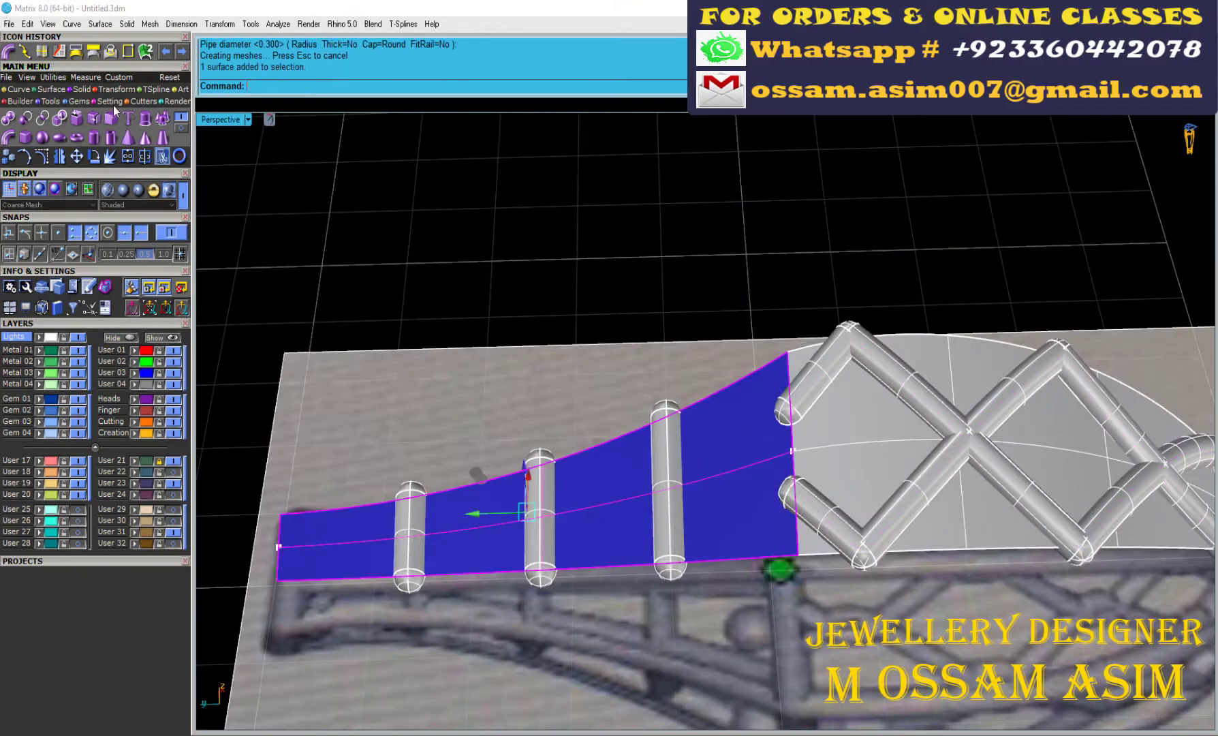
pyautogui.scroll(-2, 812, 346)
pyautogui.moveTo(812, 345)
pyautogui.mouseDown(button='right')
pyautogui.moveTo(623, 310)
pyautogui.moveTo(642, 332)
pyautogui.mouseUp(button='right')
# - Undo the lattice tubes and explode, then break the leaf-surface curves into segments
pyautogui.hotkey('ctrl', 'z')
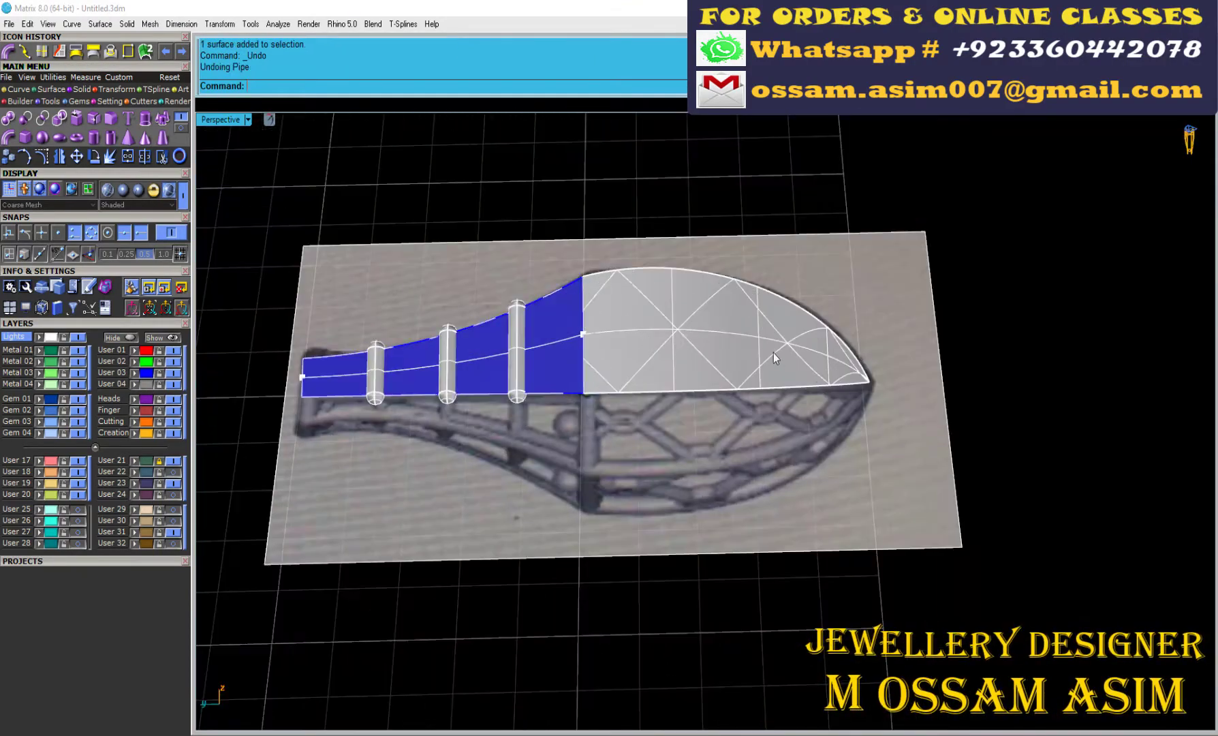
pyautogui.scroll(4, 794, 361)
pyautogui.hotkey('ctrl', 'z')
pyautogui.click(531, 283)
pyautogui.press('Escape')
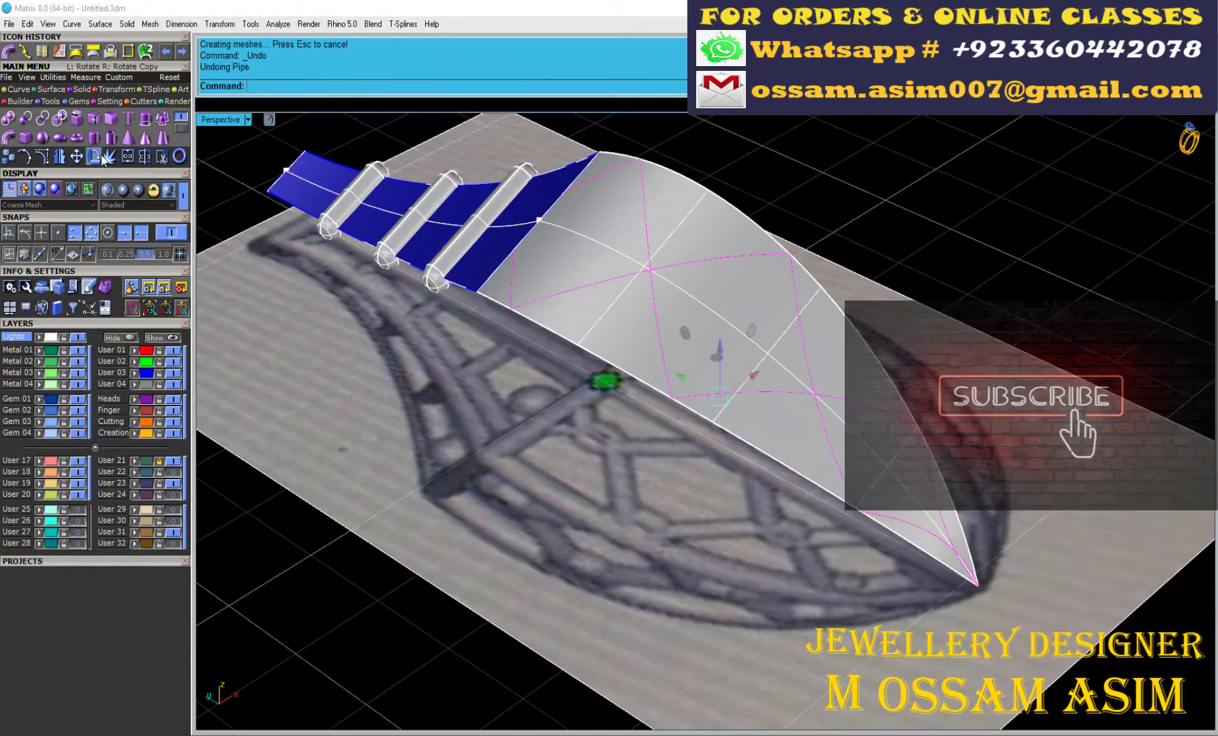
# - Delete the duplicate overlapping curves and pipe the diamond lattice curves at 0.3
pyautogui.click(107, 290)
pyautogui.middleClick(221, 73)
pyautogui.press('Delete')
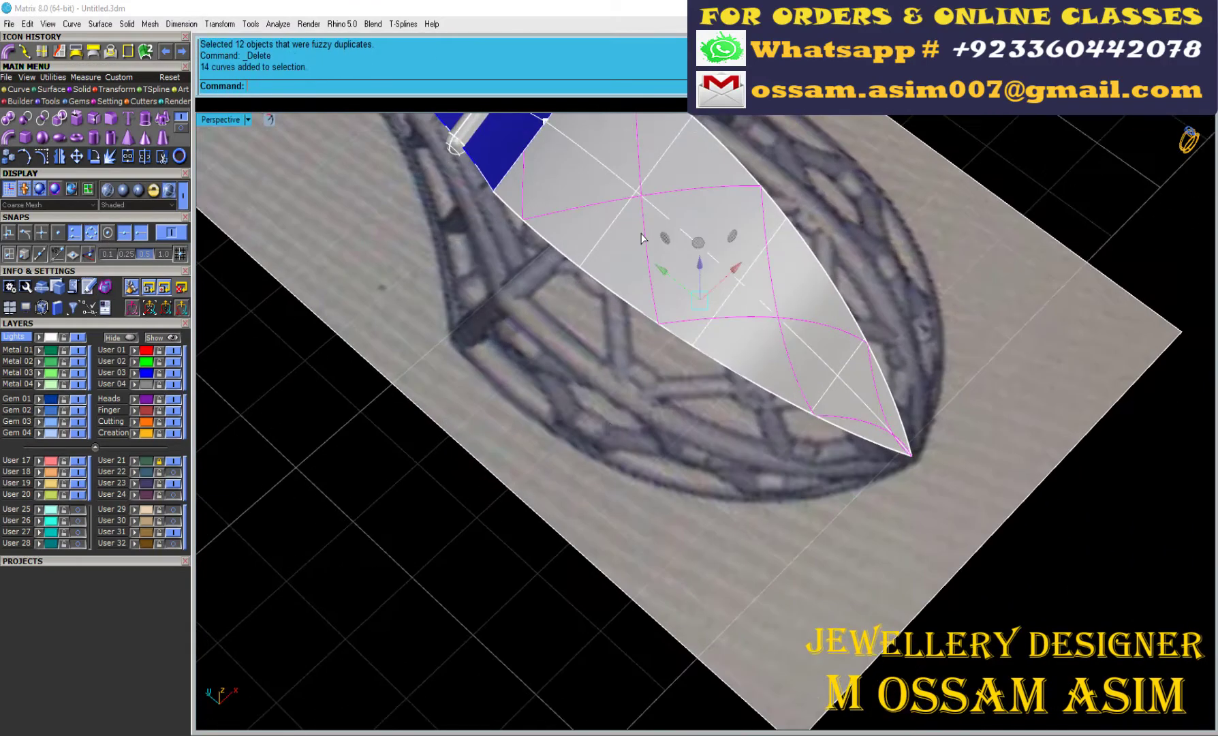
pyautogui.press('Return')
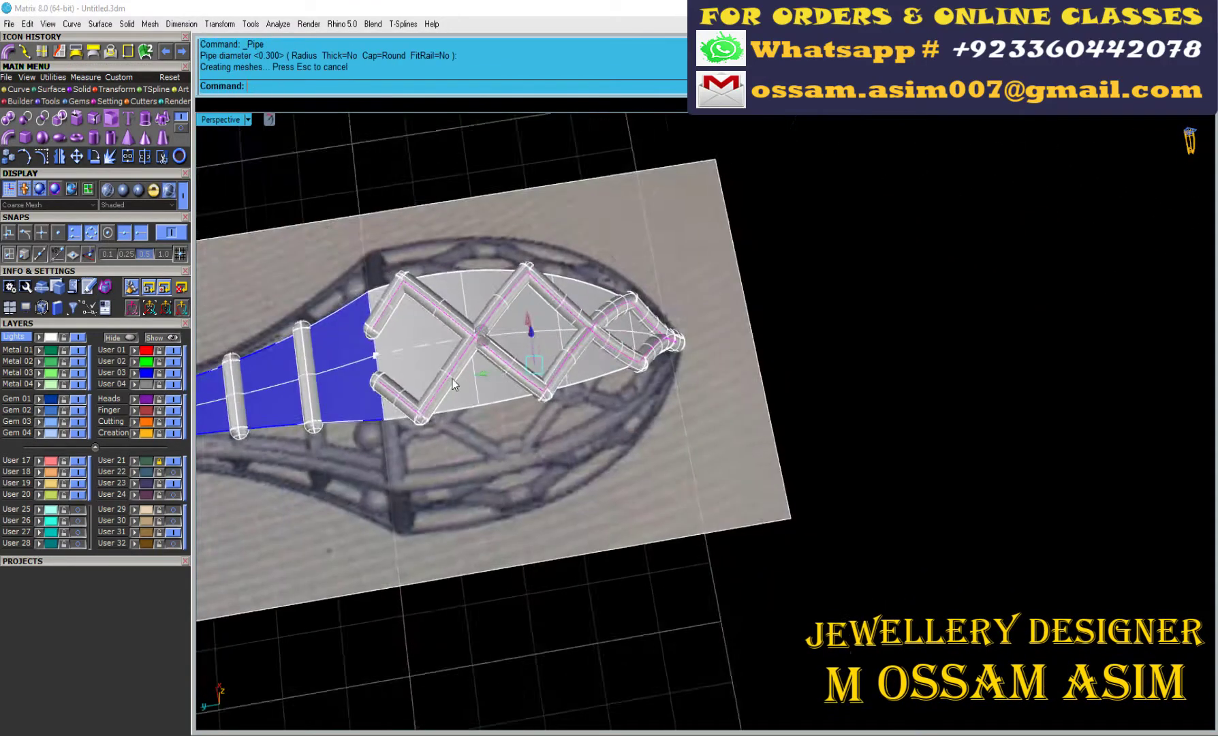
pyautogui.press('Return')
# - Pipe a curve at the strip's end, undoing the unwanted tube and repicking
pyautogui.click(443, 294)
pyautogui.click(503, 337)
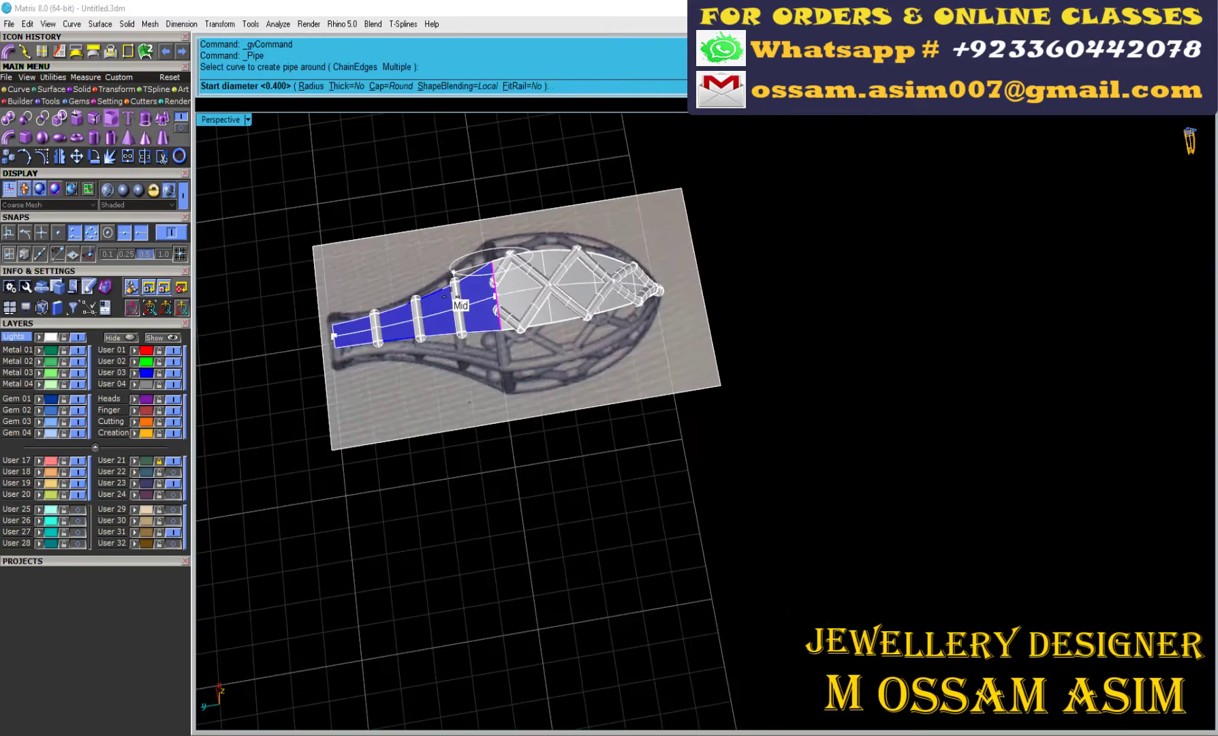
pyautogui.write('.4')
pyautogui.press('Return')
pyautogui.scroll(3, 457, 297)
pyautogui.hotkey('ctrl', 'z')
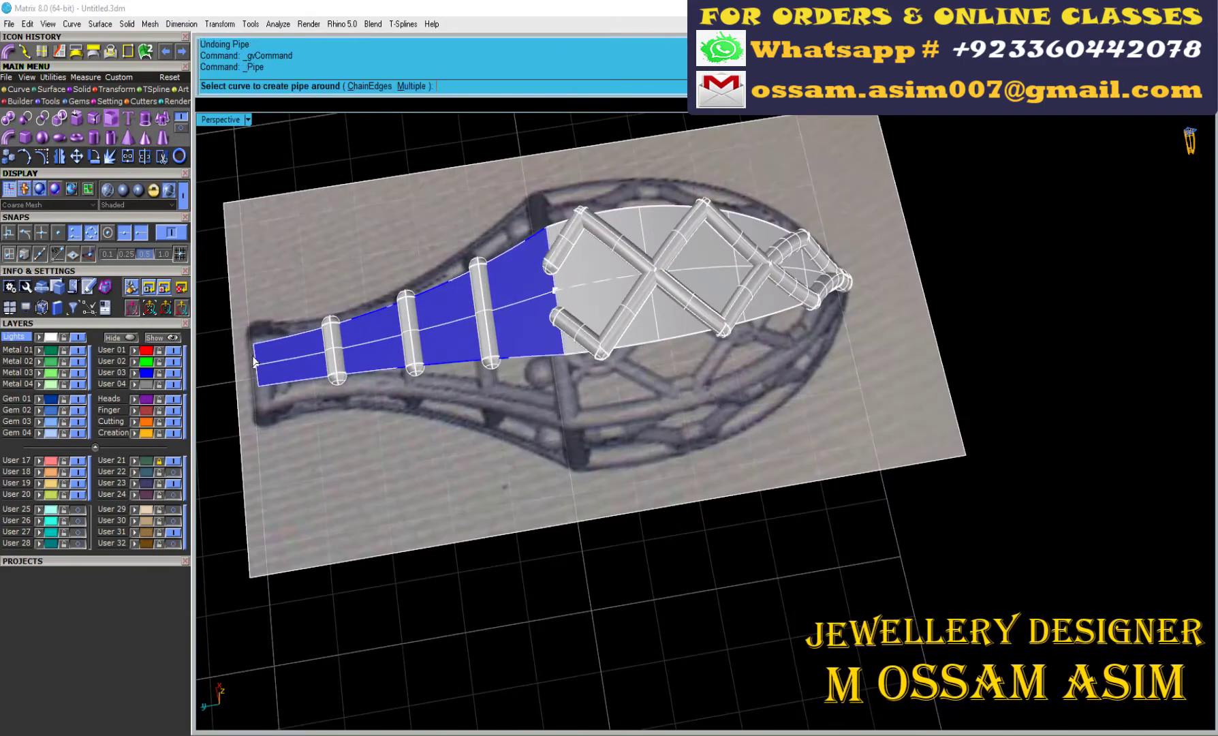
pyautogui.click(254, 361)
pyautogui.click(320, 403)
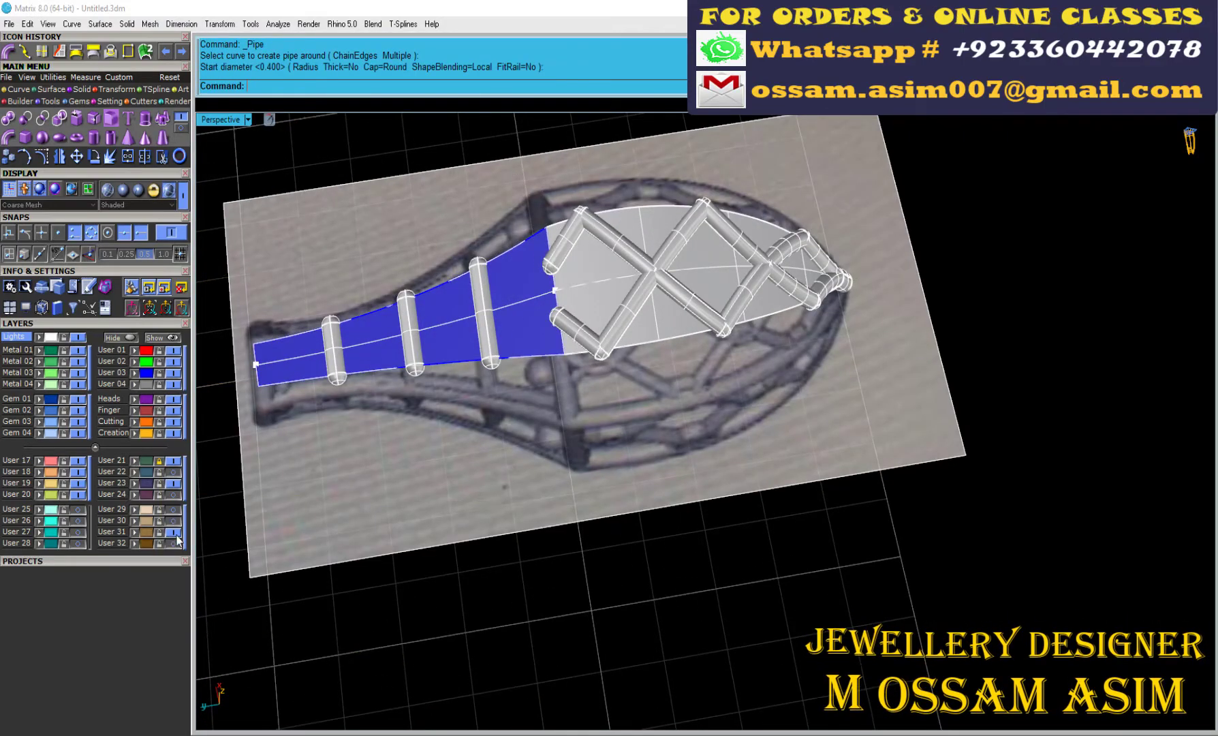
# - Select the pendant's outline curves
pyautogui.moveTo(409, 442); pyautogui.dragTo(568, 375, button='right')
pyautogui.click(513, 550)
pyautogui.moveTo(508, 534)
pyautogui.mouseDown(button='right')
pyautogui.moveTo(448, 538)
pyautogui.moveTo(429, 443)
pyautogui.mouseUp(button='right')
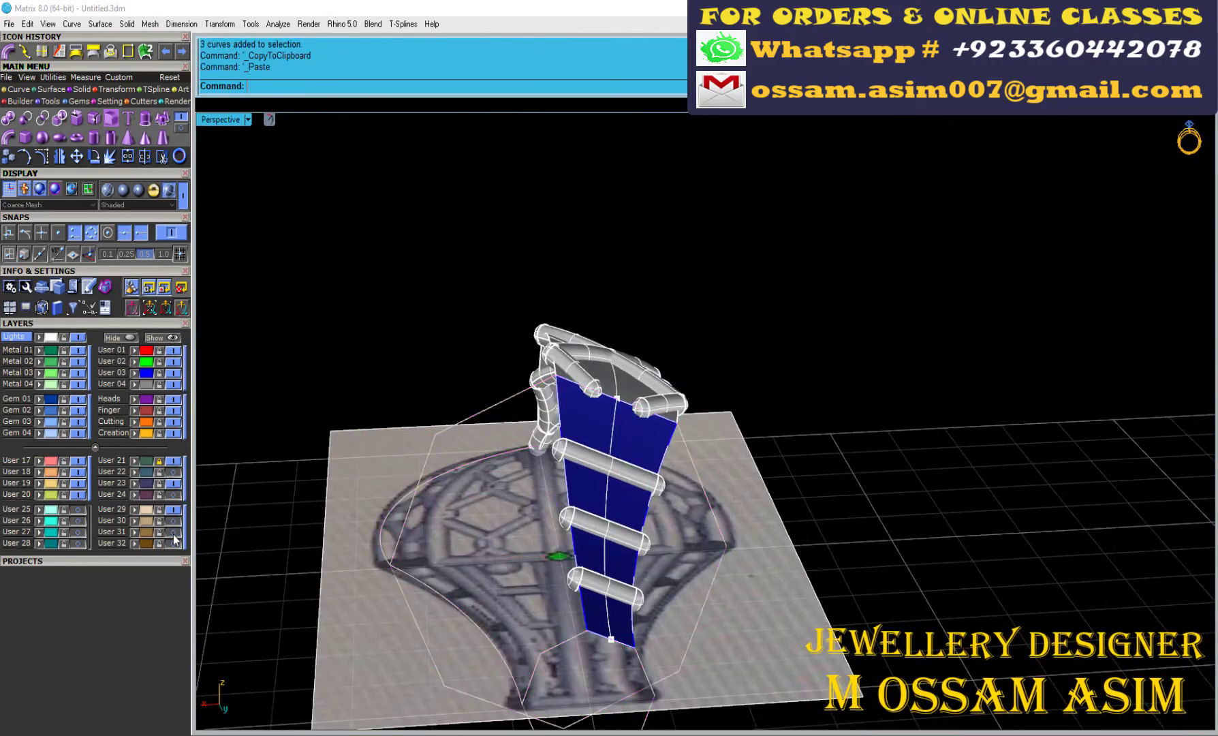
# - Explode the outline curves and pipe the outline into a tube
pyautogui.scroll(-3, 449, 379)
pyautogui.moveTo(449, 378); pyautogui.dragTo(426, 487, button='right')
pyautogui.moveTo(308, 329); pyautogui.dragTo(259, 204, button='right')
pyautogui.hotkey('ctrl', 'shift', 'g')
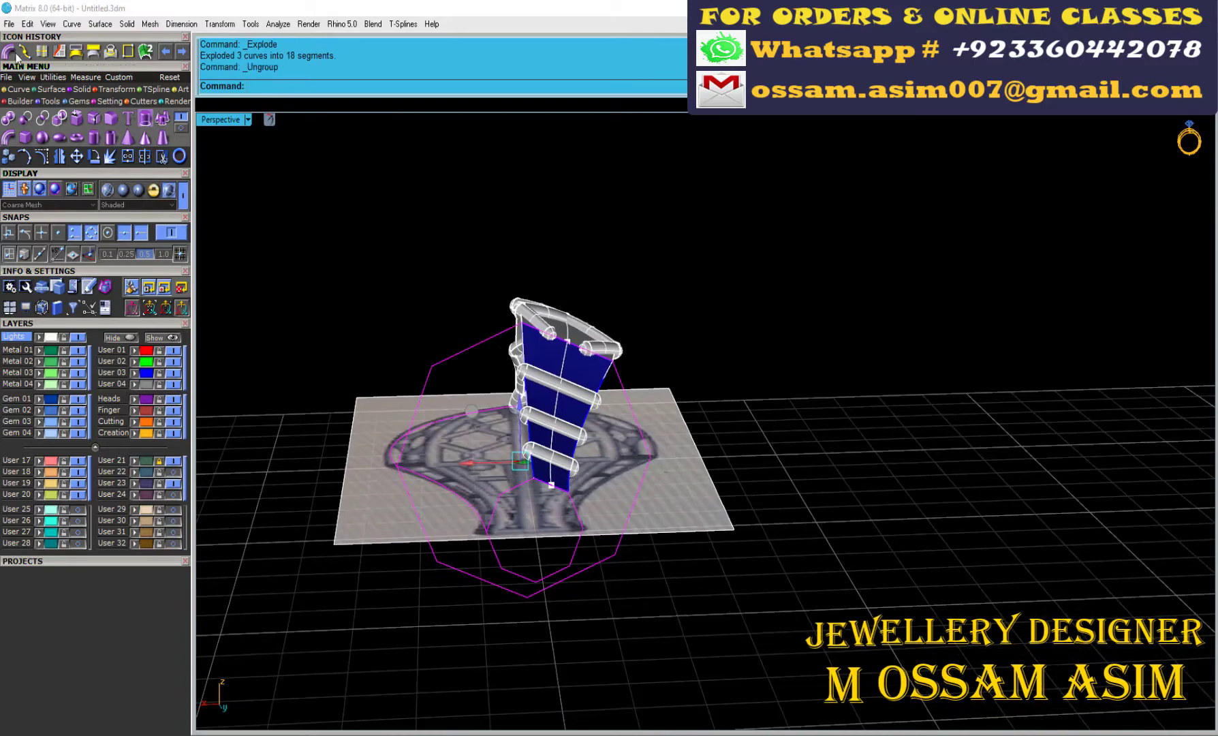
pyautogui.press('Return')
pyautogui.moveTo(325, 176); pyautogui.dragTo(342, 469, button='right')
pyautogui.scroll(3, 343, 470)
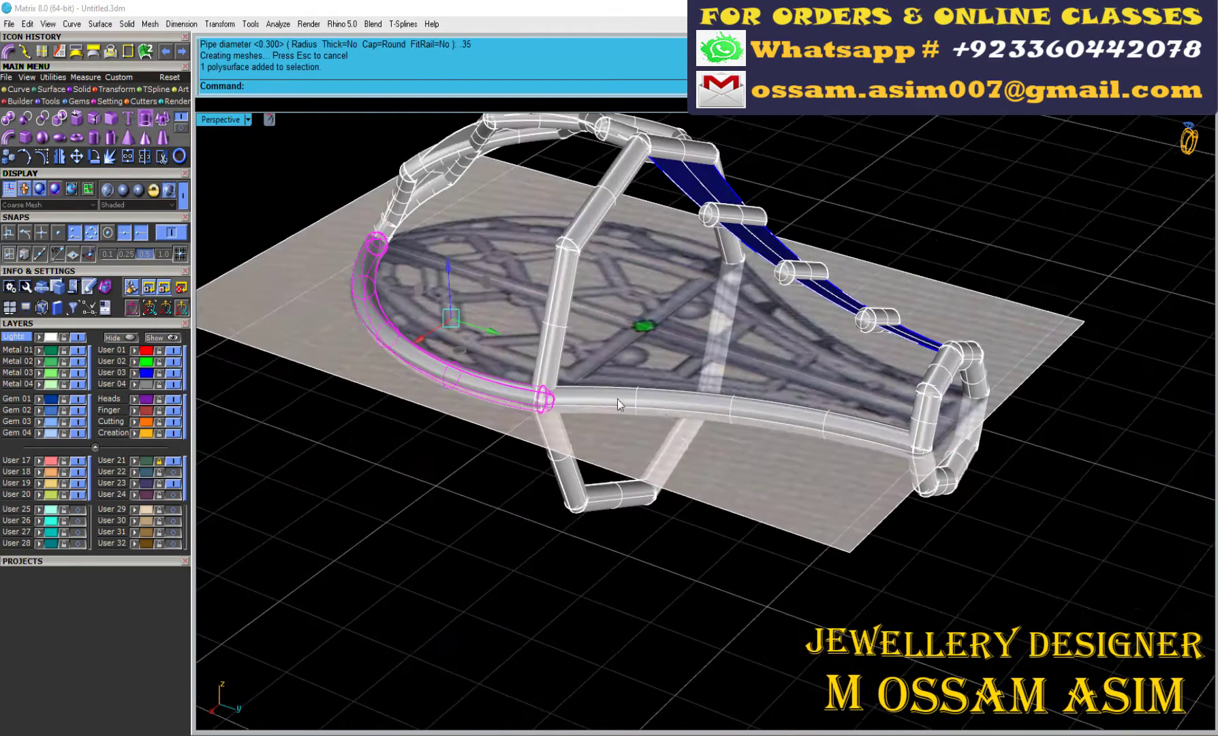
# - Polar-array the frame 8 times around the origin through 360 degrees
pyautogui.doubleClick(238, 121)
pyautogui.click(118, 89)
pyautogui.click(145, 117)
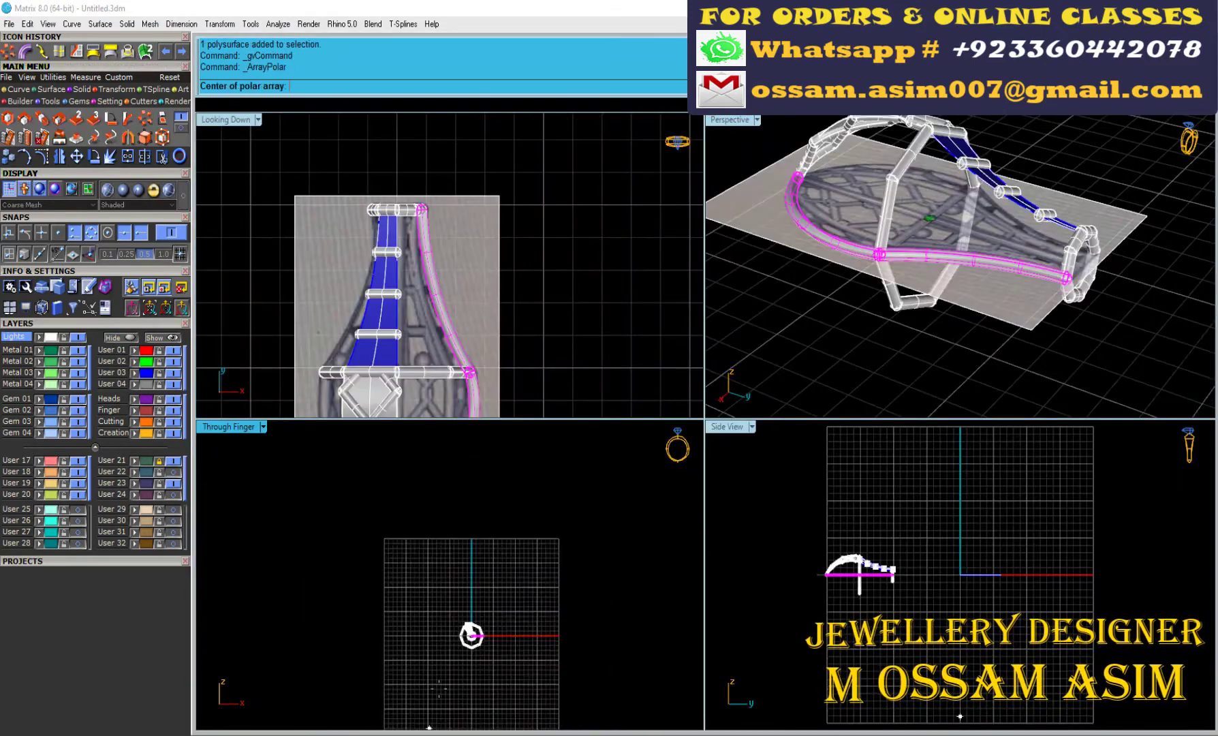
pyautogui.write('0')
pyautogui.press('Return')
pyautogui.write('8')
pyautogui.press('Return')
pyautogui.press('Return')
pyautogui.press('Return')
pyautogui.scroll(1, 375, 293)
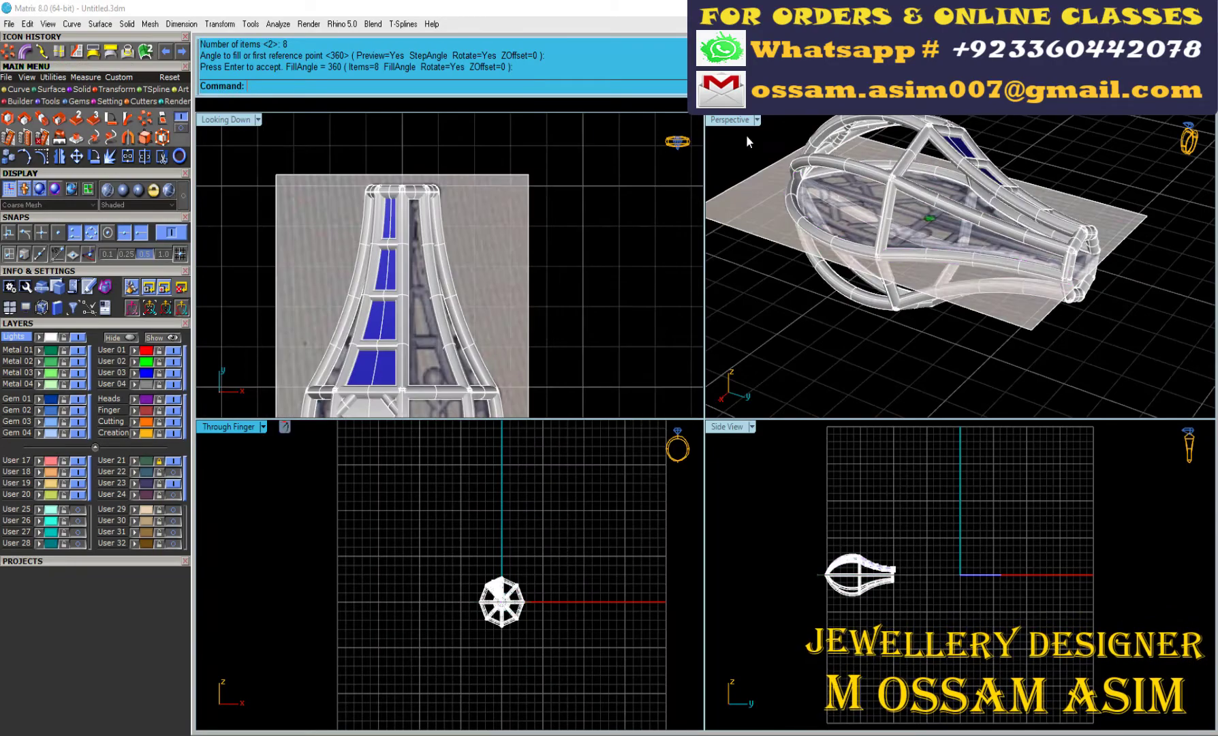
# - Place a 0.6 sphere on the lattice joint
pyautogui.doubleClick(729, 120)
pyautogui.scroll(3, 681, 375)
pyautogui.click(82, 89)
pyautogui.click(9, 117)
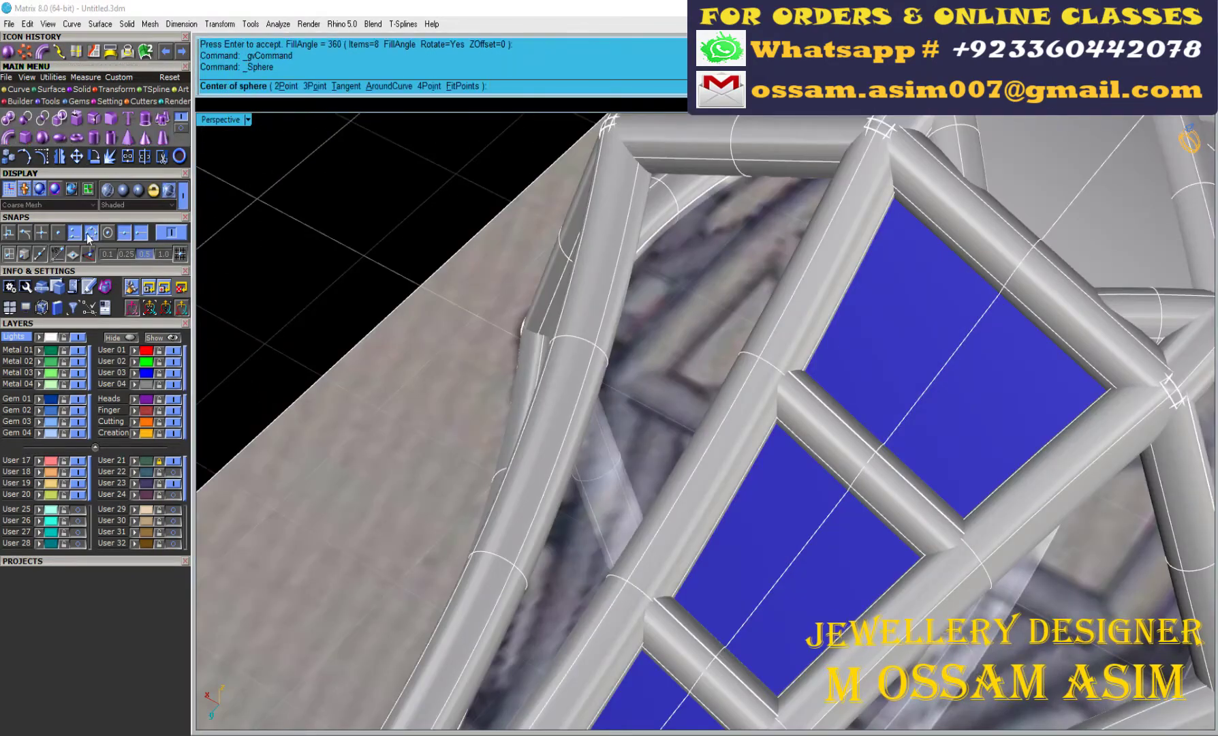
pyautogui.moveTo(681, 409); pyautogui.dragTo(1001, 362, button='right')
pyautogui.click(996, 365)
pyautogui.write('.6')
pyautogui.press('Return')
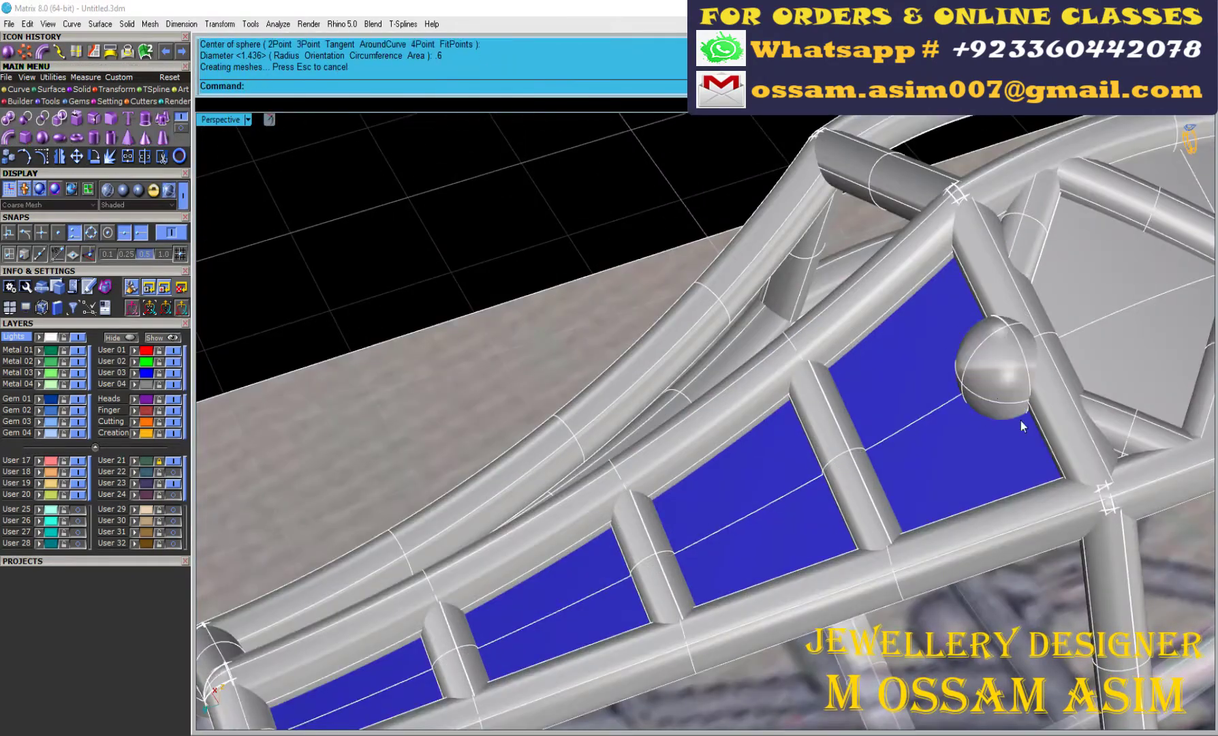
# - Move the new sphere onto the green User 02 layer
pyautogui.click(1020, 420)
pyautogui.scroll(-2, 1020, 420)
pyautogui.moveTo(933, 276); pyautogui.dragTo(868, 359, button='right')
pyautogui.scroll(4, 868, 359)
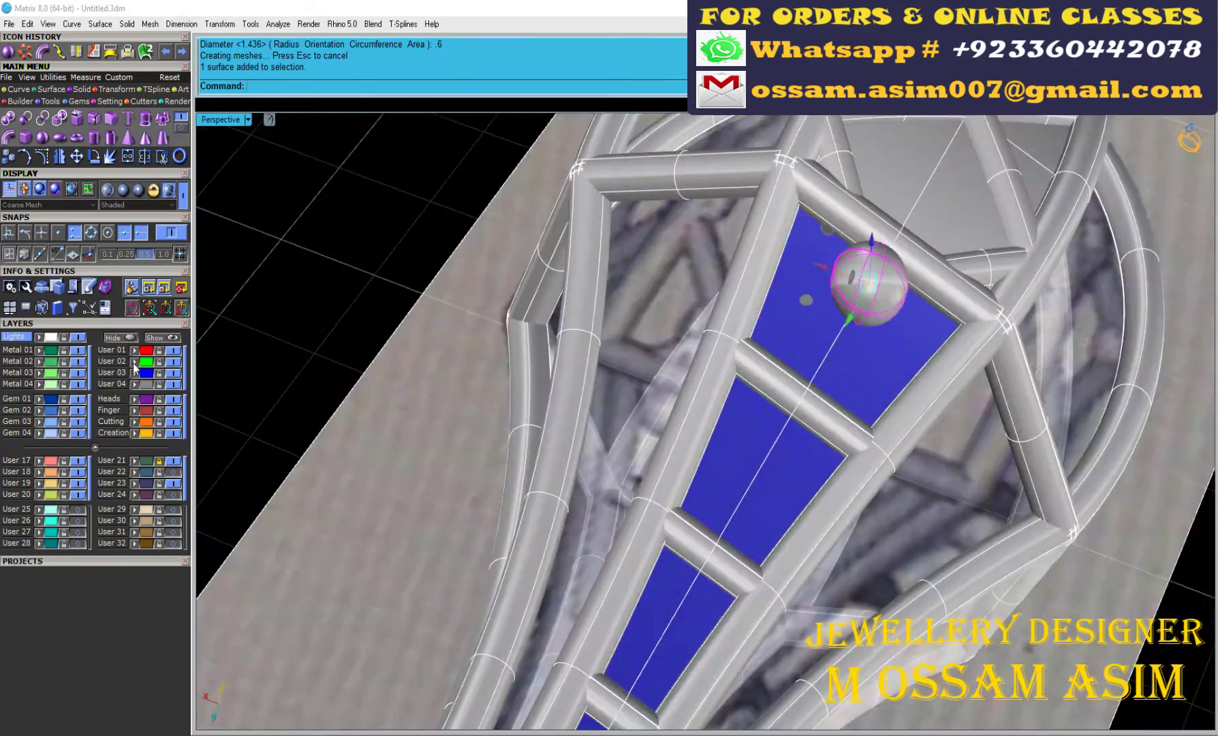
pyautogui.click(134, 363)
pyautogui.scroll(-3, 764, 384)
pyautogui.scroll(3, 758, 228)
pyautogui.click(758, 227)
pyautogui.scroll(-3, 758, 227)
pyautogui.scroll(3, 652, 396)
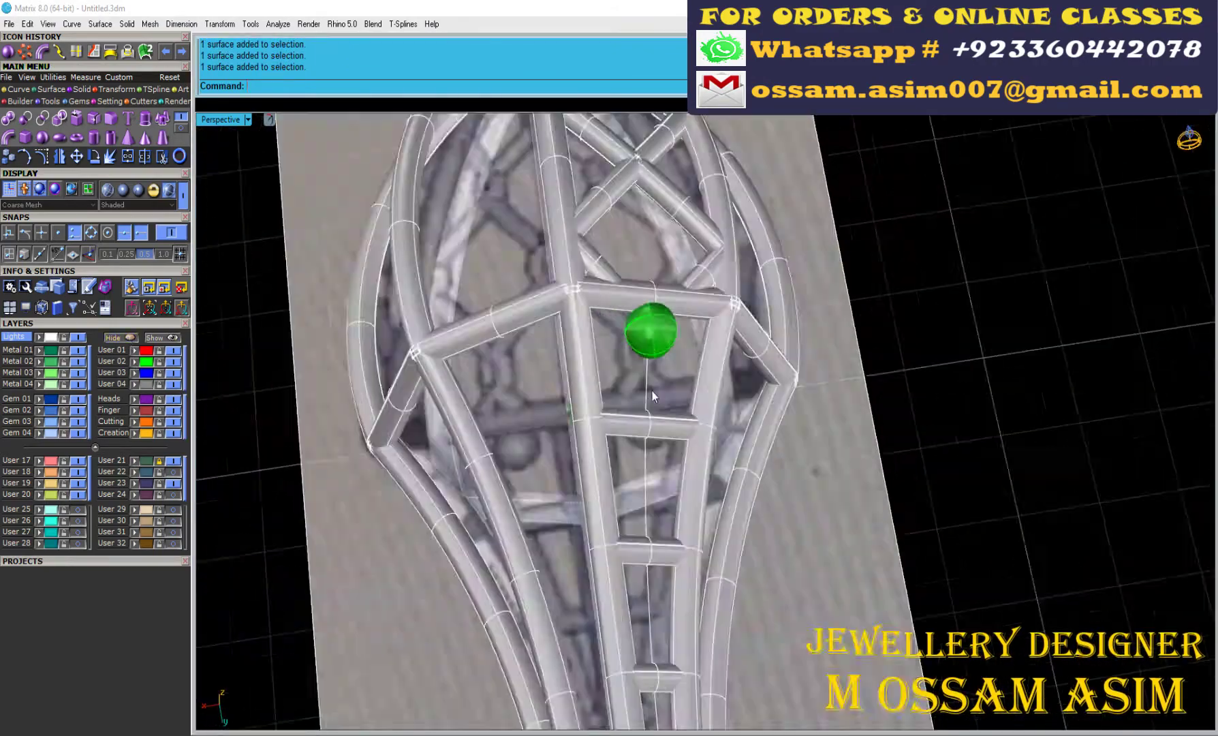
pyautogui.scroll(-3, 652, 396)
# - Window-select the cross-bar lattice pieces, deselecting three unwanted parts
pyautogui.moveTo(639, 371)
pyautogui.mouseDown(button='right')
pyautogui.moveTo(581, 369)
pyautogui.moveTo(612, 425)
pyautogui.moveTo(605, 326)
pyautogui.mouseUp(button='right')
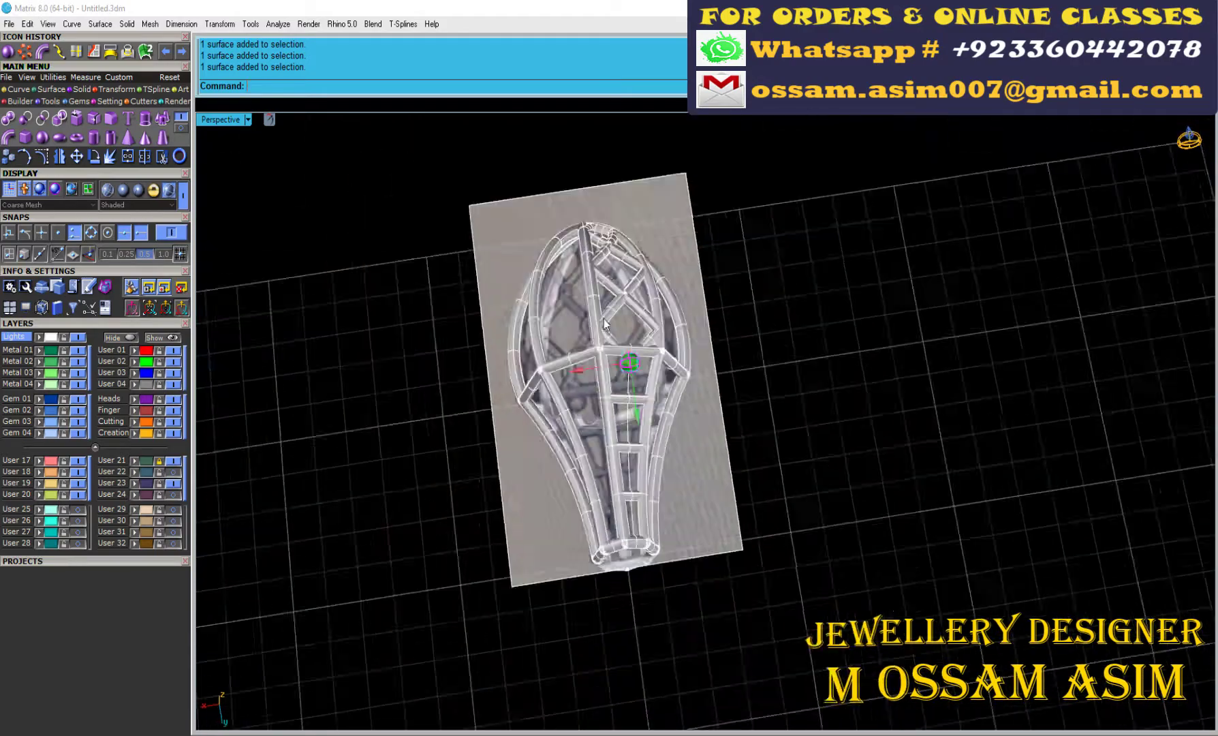
pyautogui.scroll(3, 586, 232)
pyautogui.click(525, 185)
pyautogui.moveTo(489, 137); pyautogui.dragTo(763, 516)
pyautogui.scroll(3, 623, 469)
pyautogui.keyDown('ctrl'); pyautogui.click(624, 469); pyautogui.keyUp('ctrl')
pyautogui.keyDown('ctrl'); pyautogui.click(477, 286); pyautogui.keyUp('ctrl')
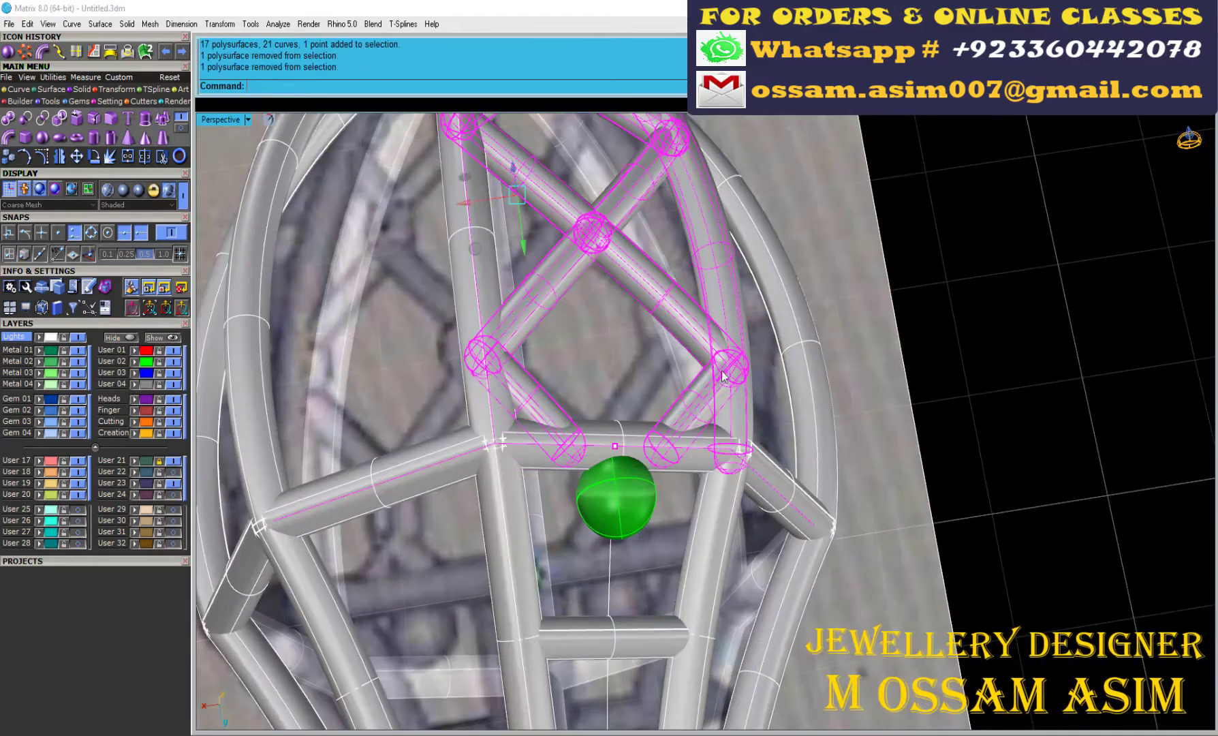
pyautogui.keyDown('ctrl'); pyautogui.click(742, 306); pyautogui.keyUp('ctrl')
pyautogui.moveTo(742, 306)
pyautogui.mouseDown(button='right')
pyautogui.moveTo(560, 427)
pyautogui.moveTo(557, 317)
pyautogui.moveTo(556, 383)
pyautogui.mouseUp(button='right')
# - Switch the display to Machine and move the selected lattice pieces to User 02
pyautogui.click(123, 191)
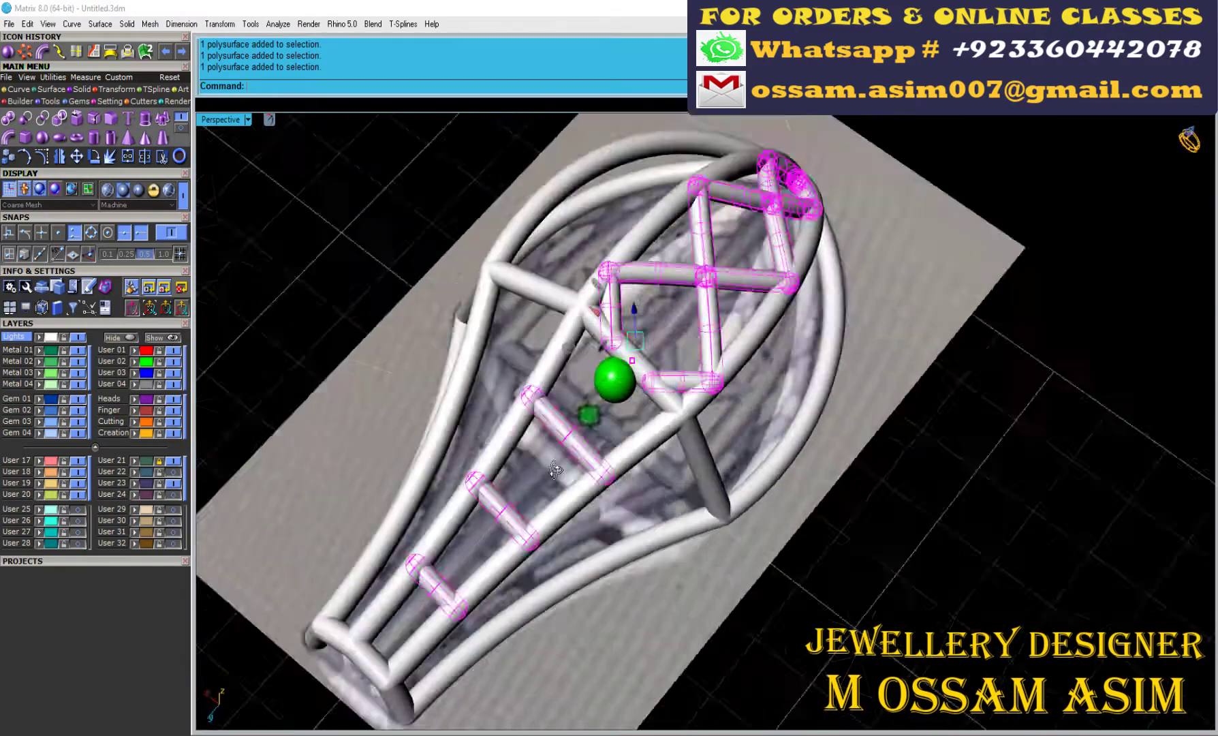
pyautogui.scroll(-5, 556, 384)
pyautogui.click(135, 361)
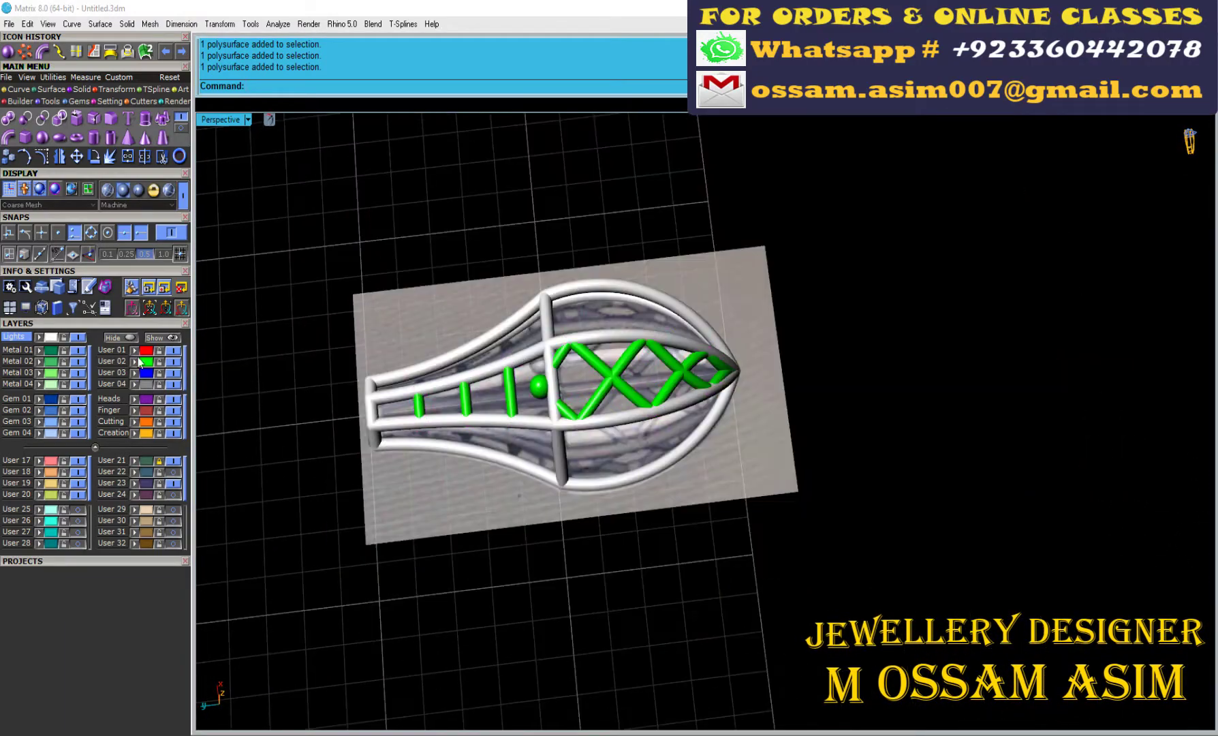
# - Polar-array the green lattice pieces around the origin across the whole cage
pyautogui.hotkey('ctrl', 'a')
pyautogui.moveTo(449, 379); pyautogui.dragTo(602, 318, button='right')
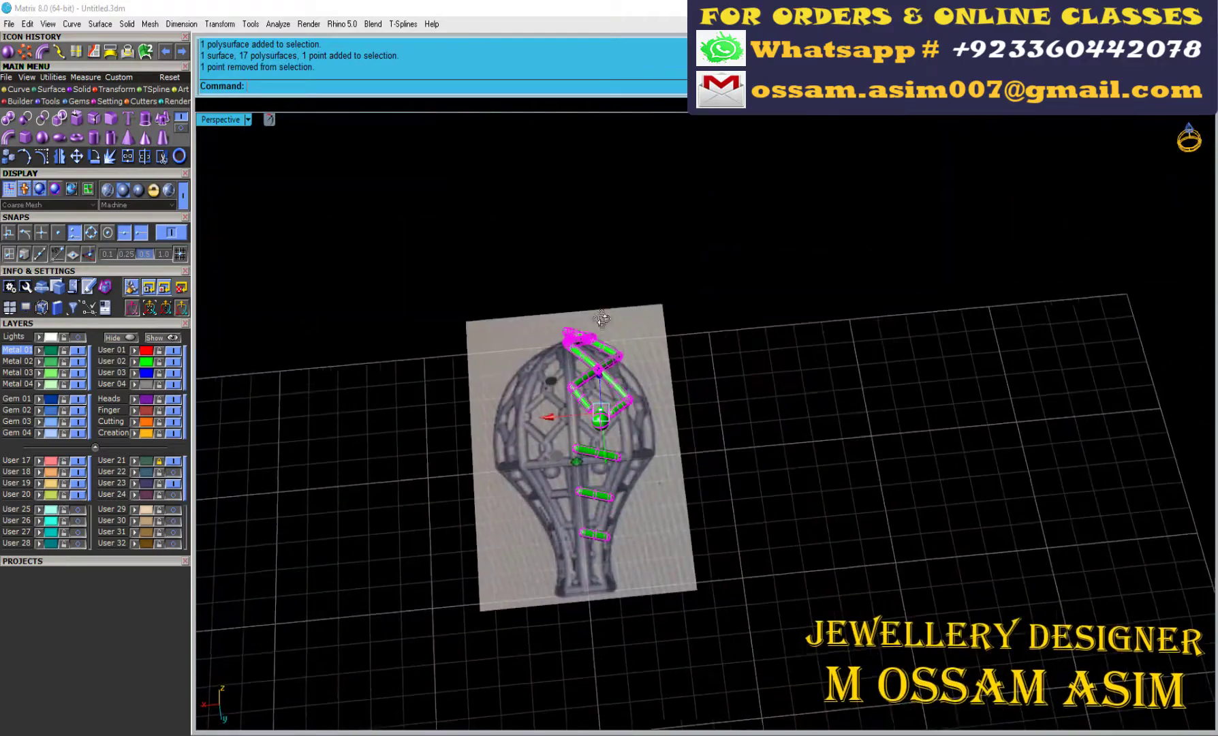
pyautogui.doubleClick(220, 120)
pyautogui.click(110, 51)
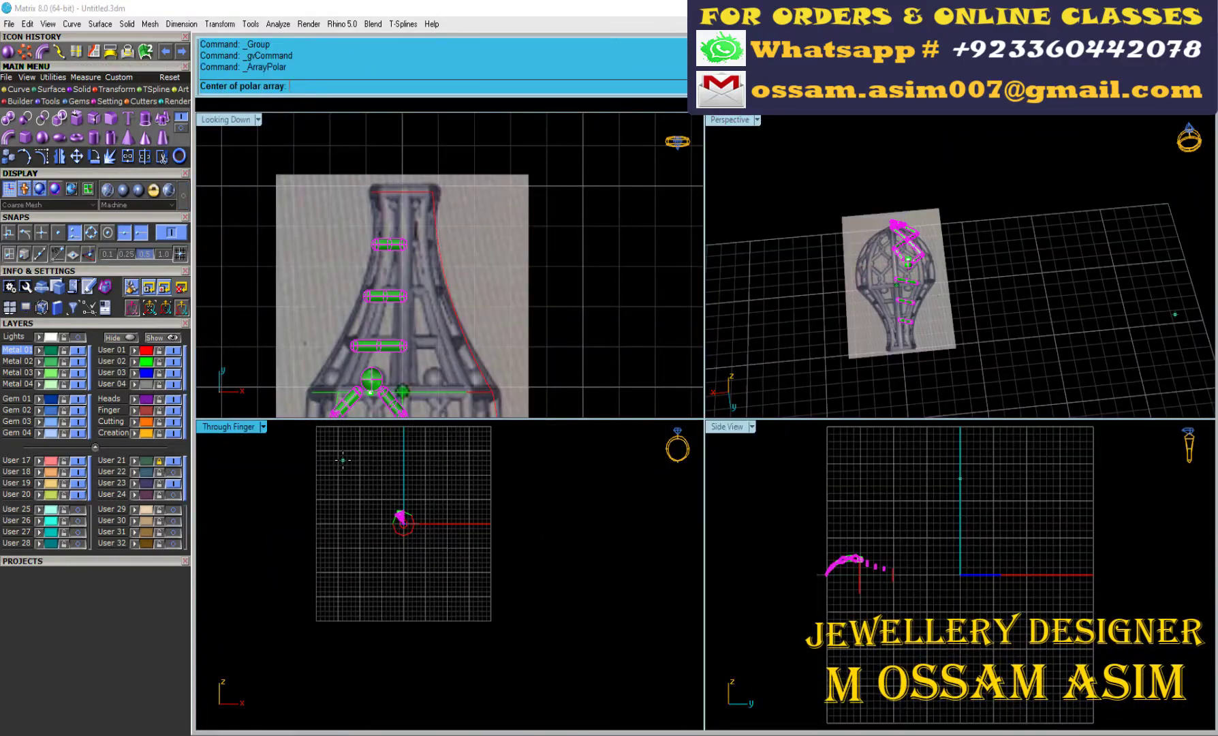
pyautogui.write('0')
pyautogui.press('Return')
pyautogui.press('Return')
pyautogui.press('Return')
pyautogui.hotkey('ctrl', 'm')
pyautogui.scroll(5, 319, 384)
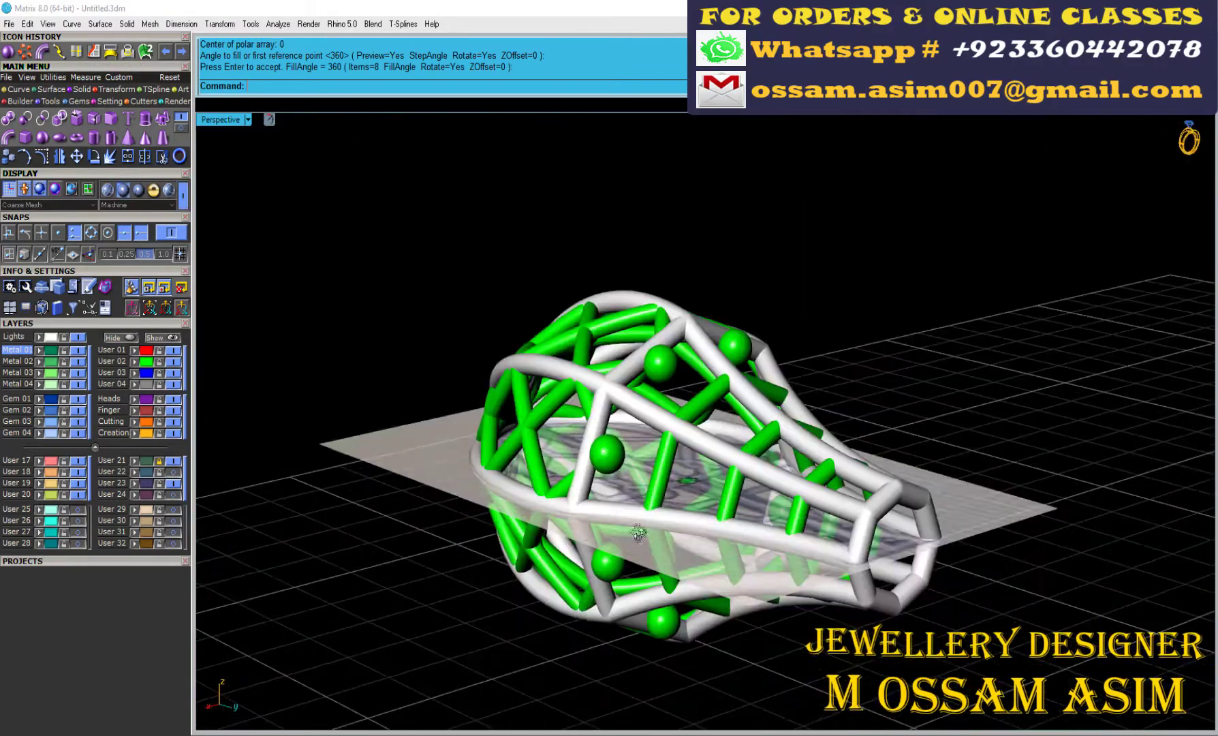
# - Group the drop pendant and move it up toward the teal flower pendant
pyautogui.moveTo(318, 384)
pyautogui.mouseDown(button='right')
pyautogui.moveTo(649, 664)
pyautogui.moveTo(674, 122)
pyautogui.mouseUp(button='right')
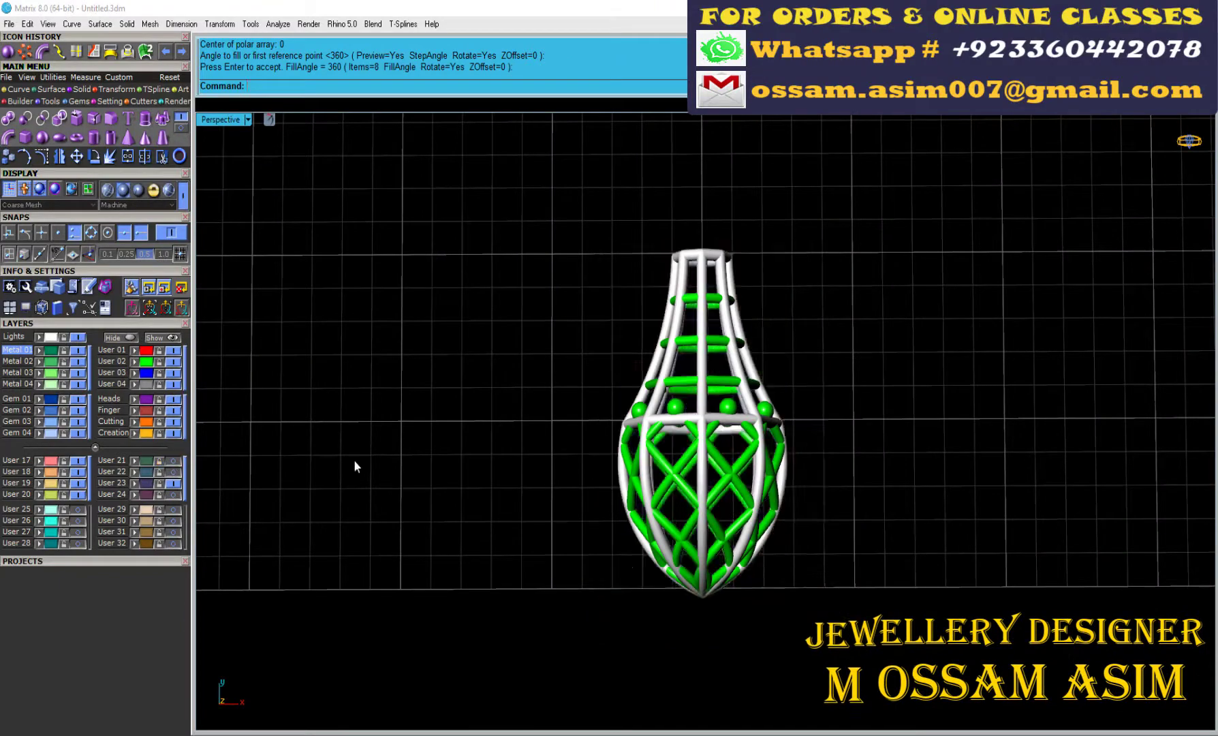
pyautogui.scroll(-3, 721, 408)
pyautogui.hotkey('ctrl', 'g')
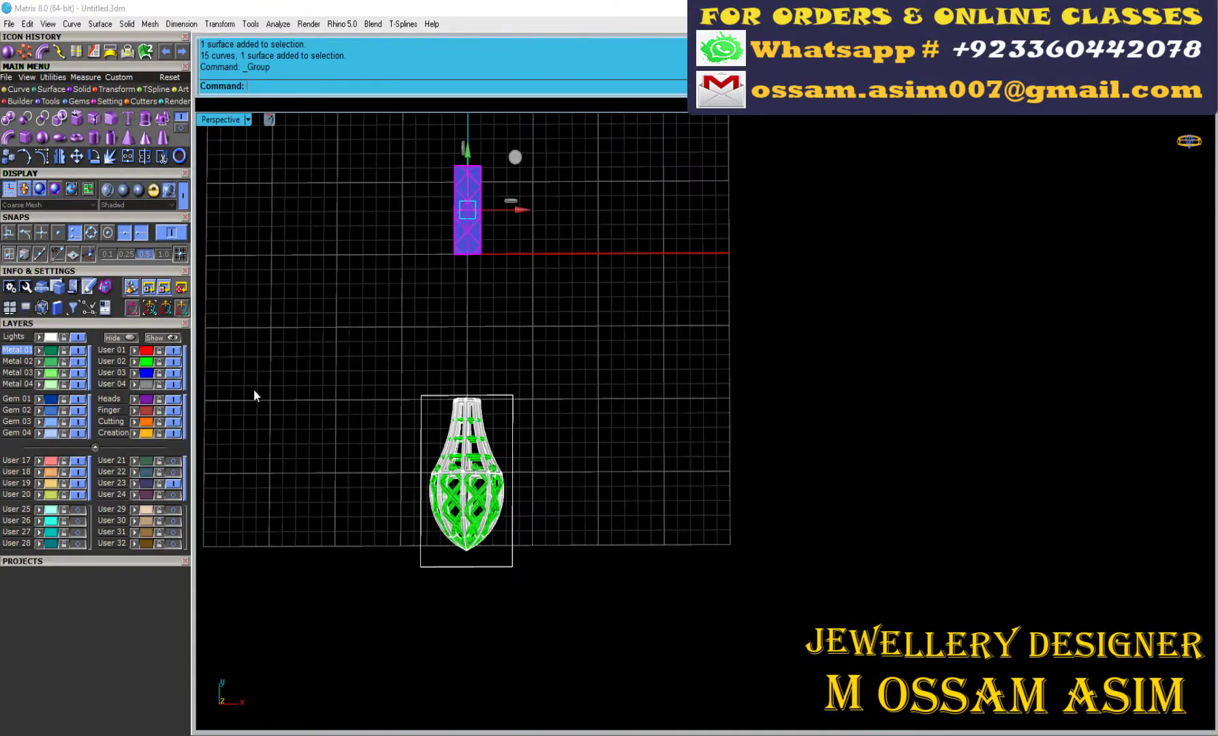
pyautogui.scroll(4, 472, 648)
pyautogui.moveTo(472, 648); pyautogui.dragTo(569, 446, button='right')
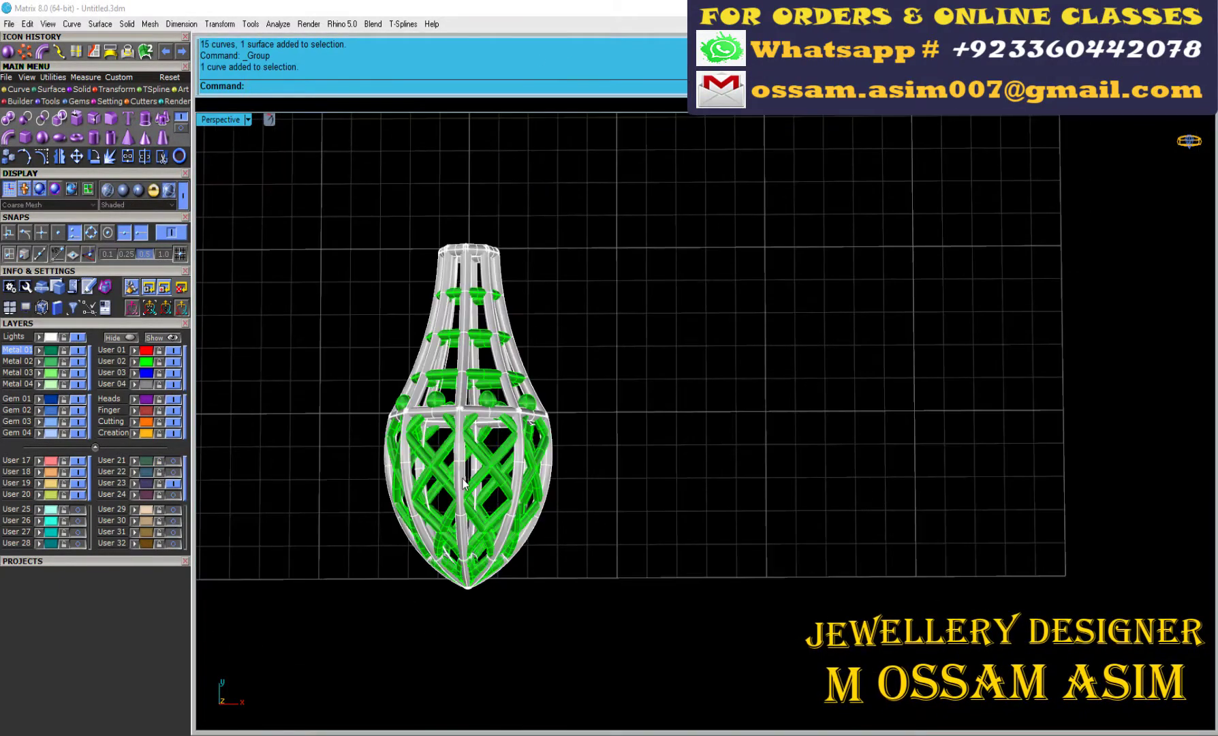
pyautogui.scroll(-4, 407, 599)
pyautogui.moveTo(588, 352)
pyautogui.mouseDown(button='right')
pyautogui.moveTo(784, 317)
pyautogui.moveTo(695, 430)
pyautogui.mouseUp(button='right')
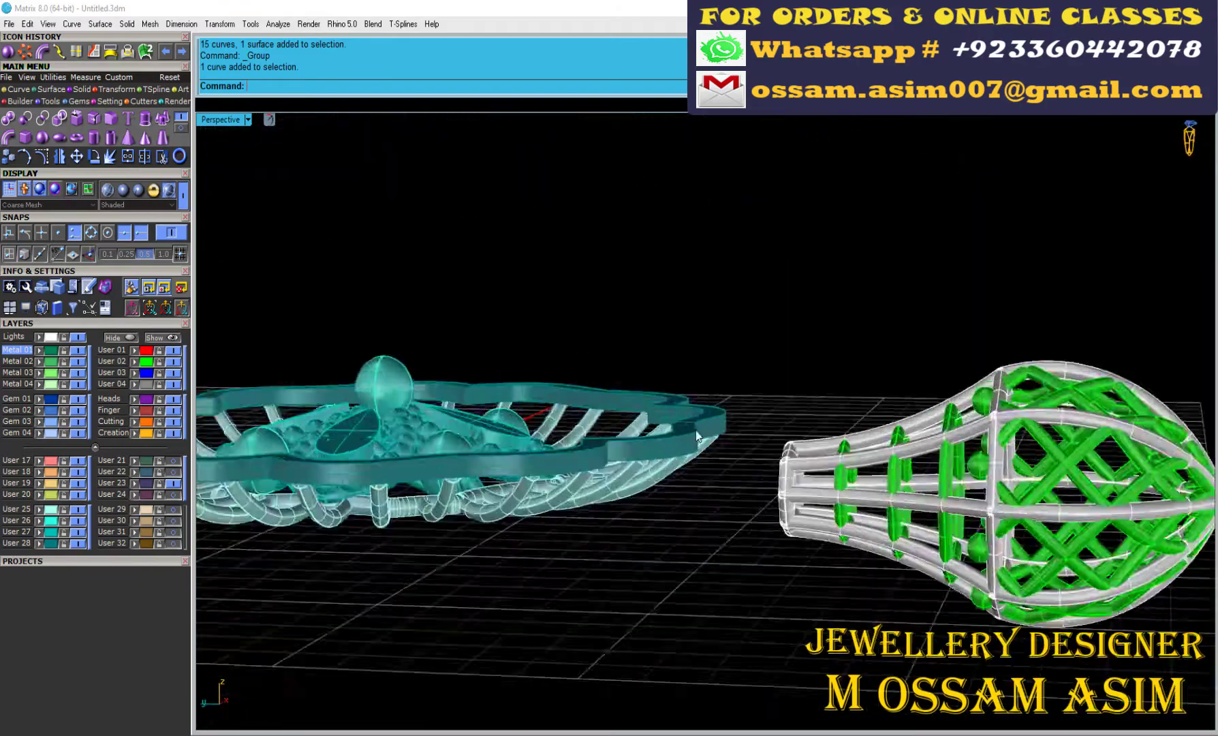
# - Select the entire drop pendant and group it
pyautogui.moveTo(838, 354); pyautogui.dragTo(695, 518)
pyautogui.moveTo(696, 524)
pyautogui.mouseDown(button='right')
pyautogui.moveTo(640, 439)
pyautogui.moveTo(665, 401)
pyautogui.mouseUp(button='right')
pyautogui.press('Return')
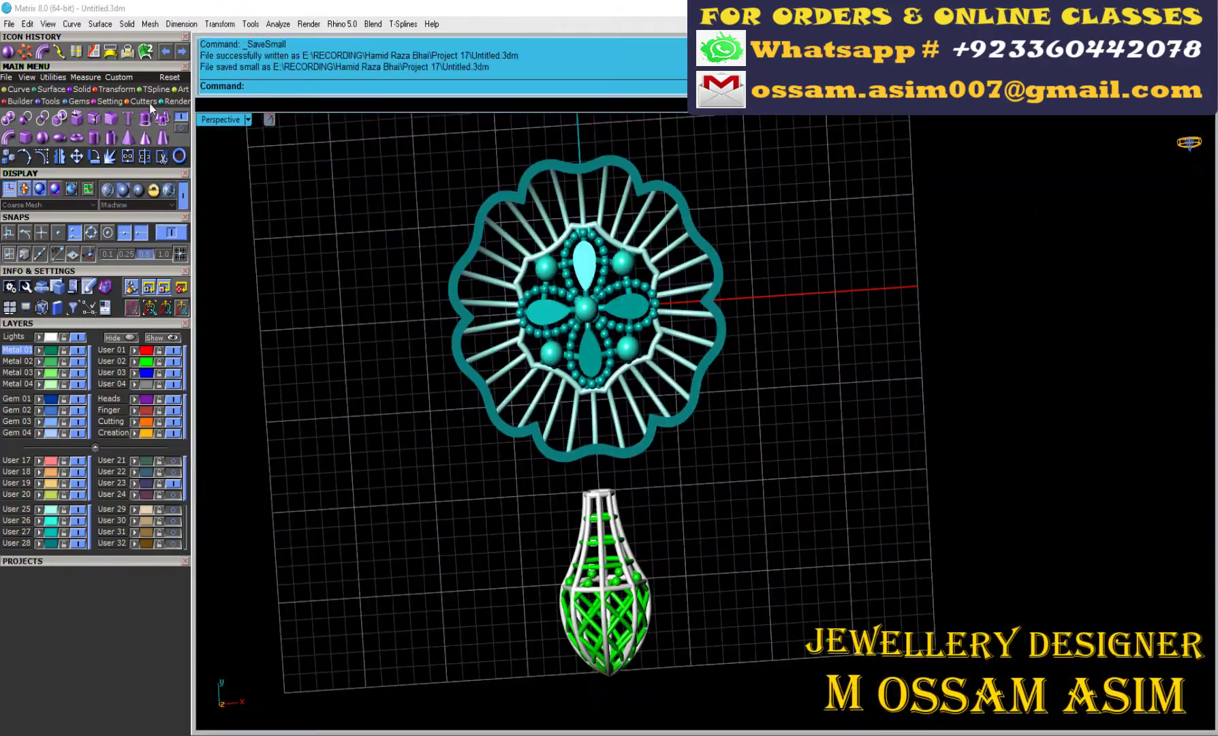
# - In the metal library, select the flower's centre and its 30 radial spokes
pyautogui.click(176, 100)
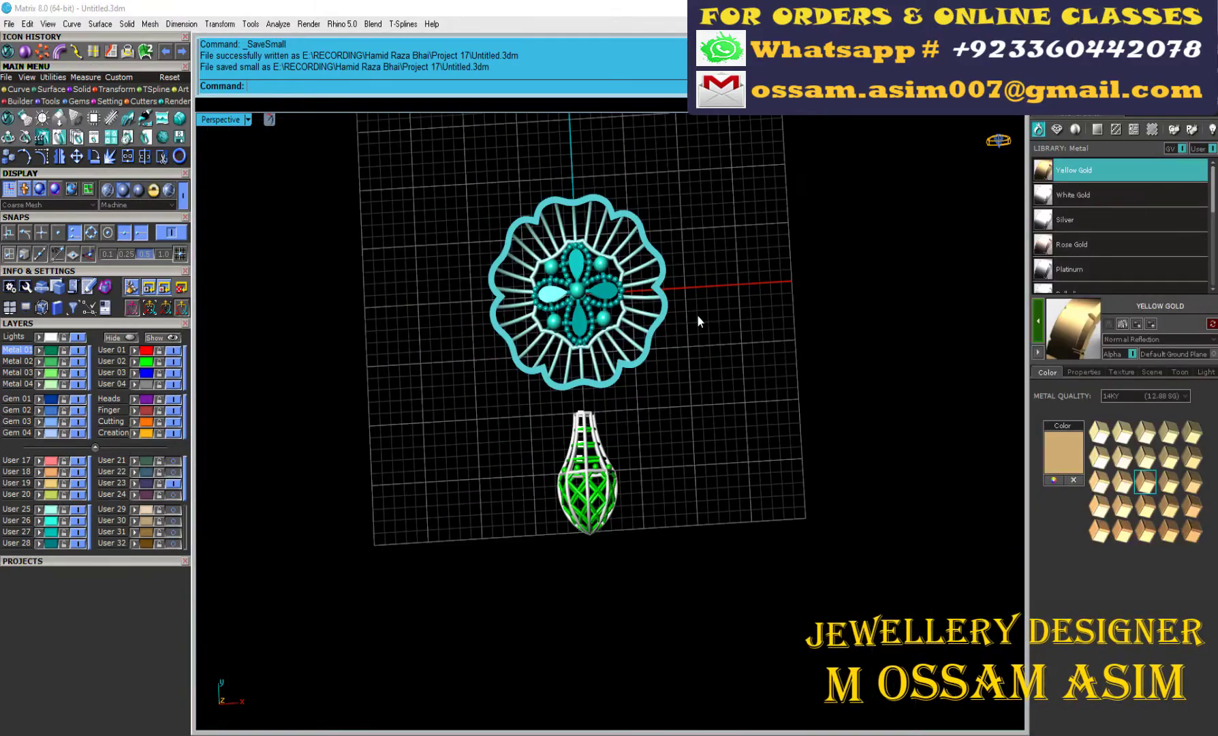
pyautogui.click(579, 289)
pyautogui.scroll(5, 579, 289)
pyautogui.keyDown('ctrl'); pyautogui.click(559, 286); pyautogui.keyUp('ctrl')
pyautogui.scroll(2, 480, 207)
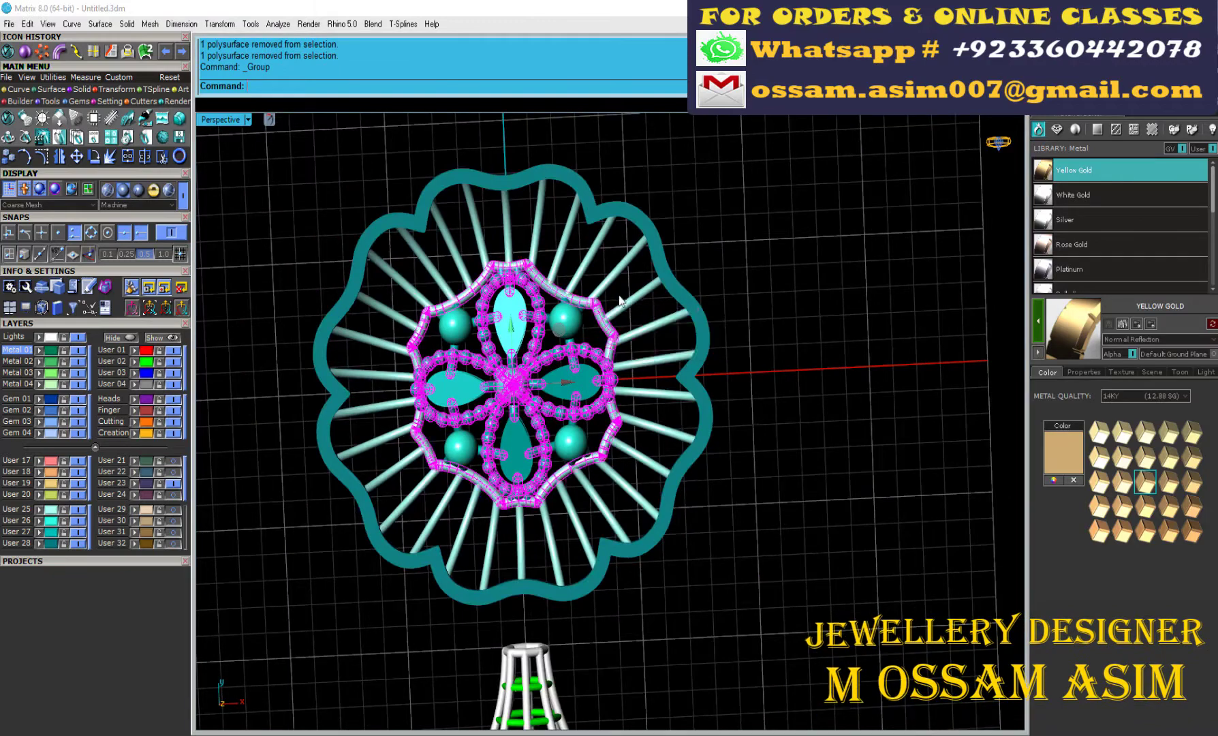
pyautogui.click(591, 303)
# - Assign White Gold to the flower's outline and heads
pyautogui.hotkey('ctrl', 'a')
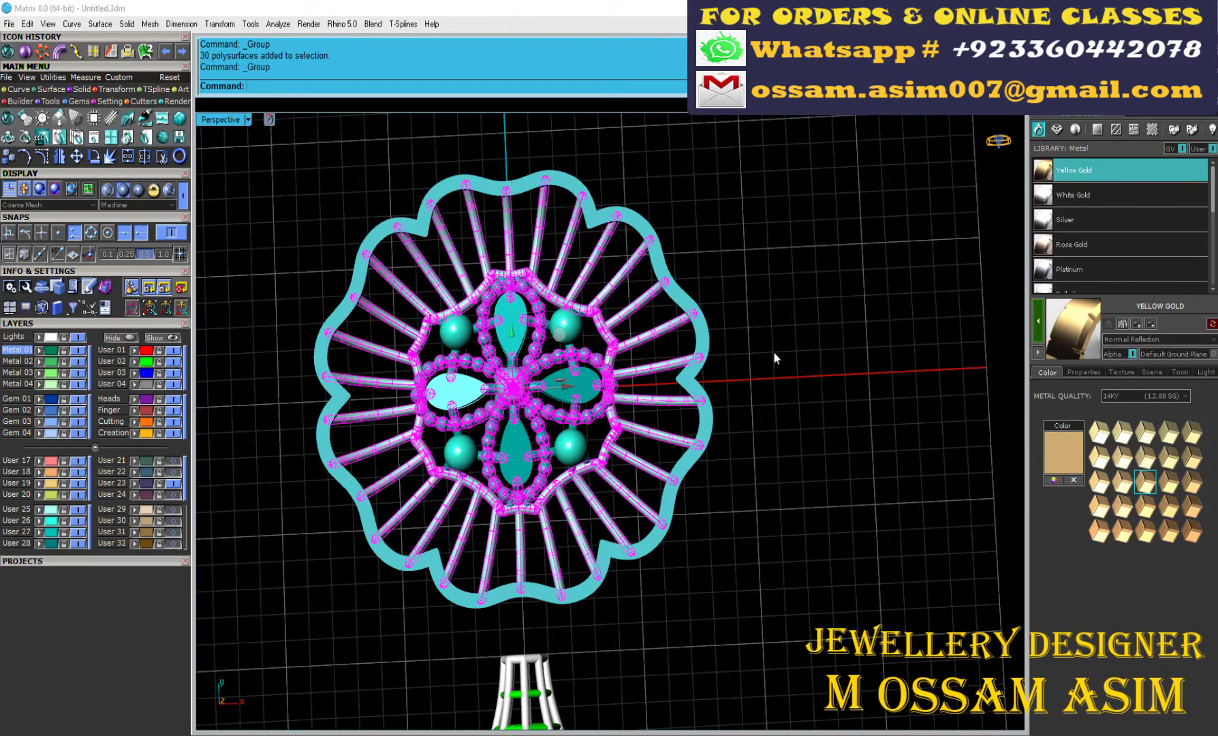
pyautogui.scroll(-5, 774, 351)
pyautogui.keyDown('ctrl'); pyautogui.moveTo(381, 195); pyautogui.dragTo(747, 530); pyautogui.keyUp('ctrl')
pyautogui.scroll(6, 542, 361)
pyautogui.scroll(-5, 542, 361)
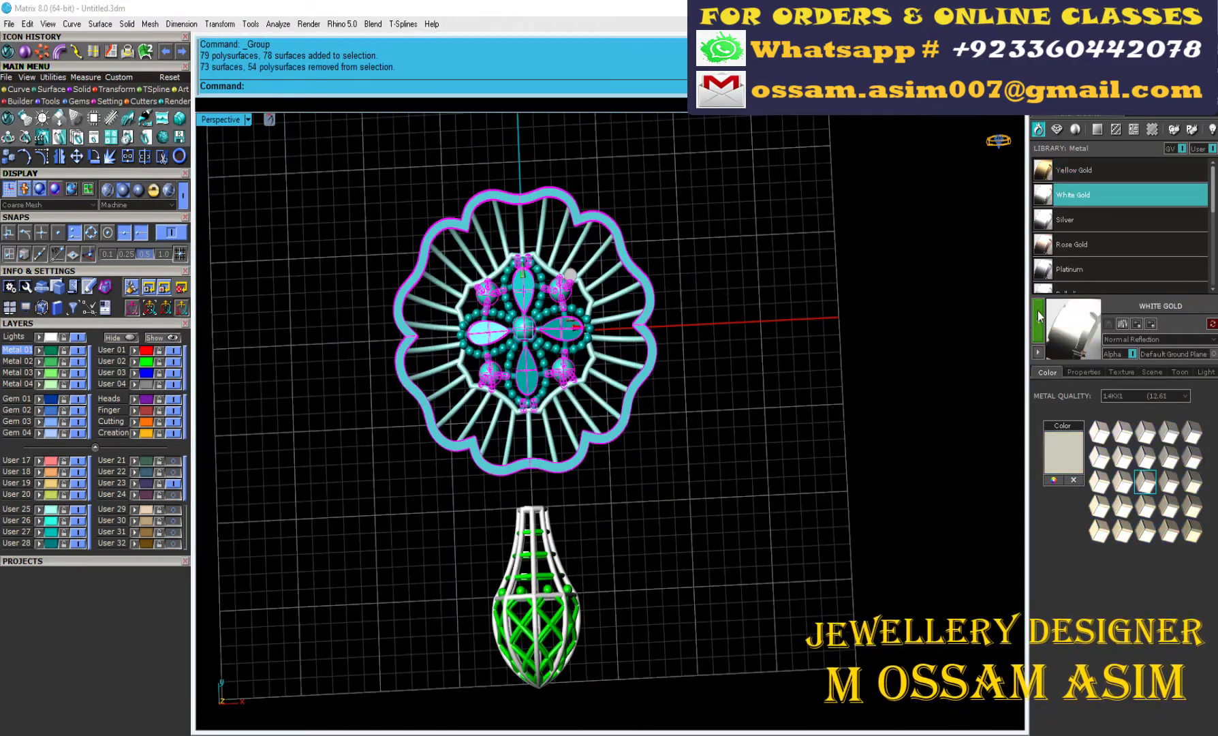
pyautogui.scroll(4, 400, 427)
pyautogui.click(53, 345)
# - Group the drop pendant's outer frame and assign Yellow Gold to the lattice group
pyautogui.click(359, 327)
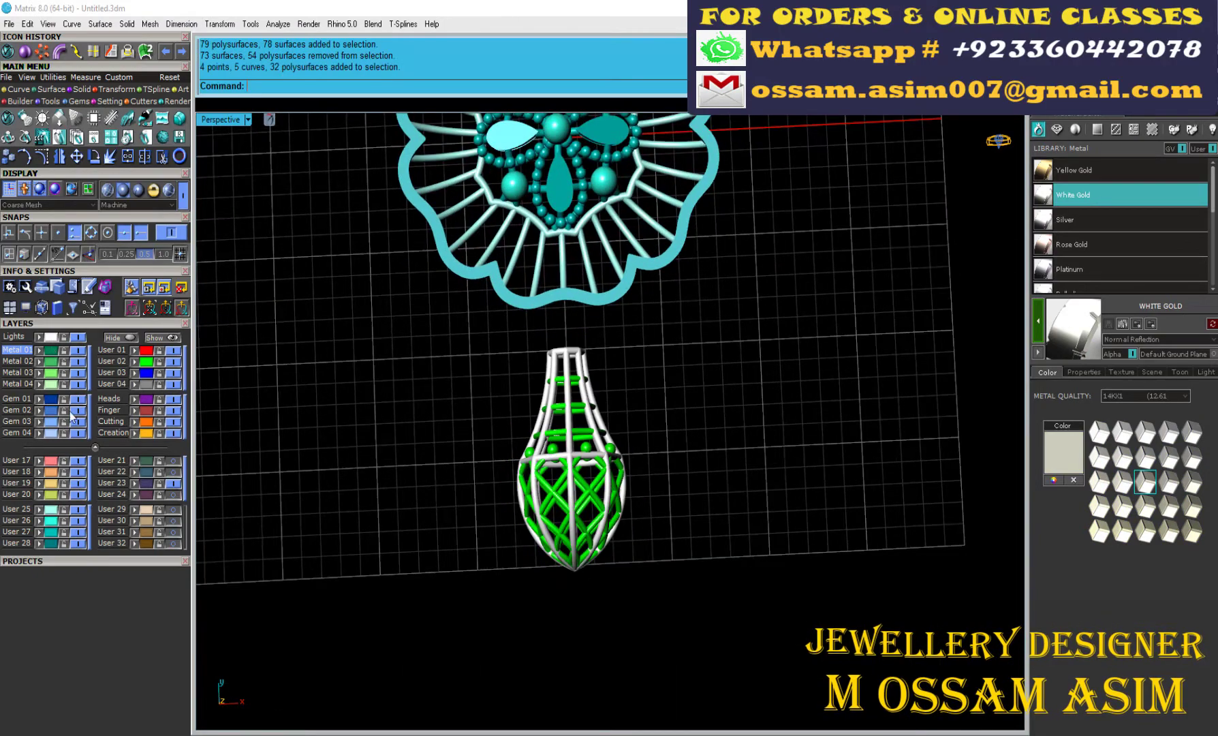
pyautogui.click(563, 436)
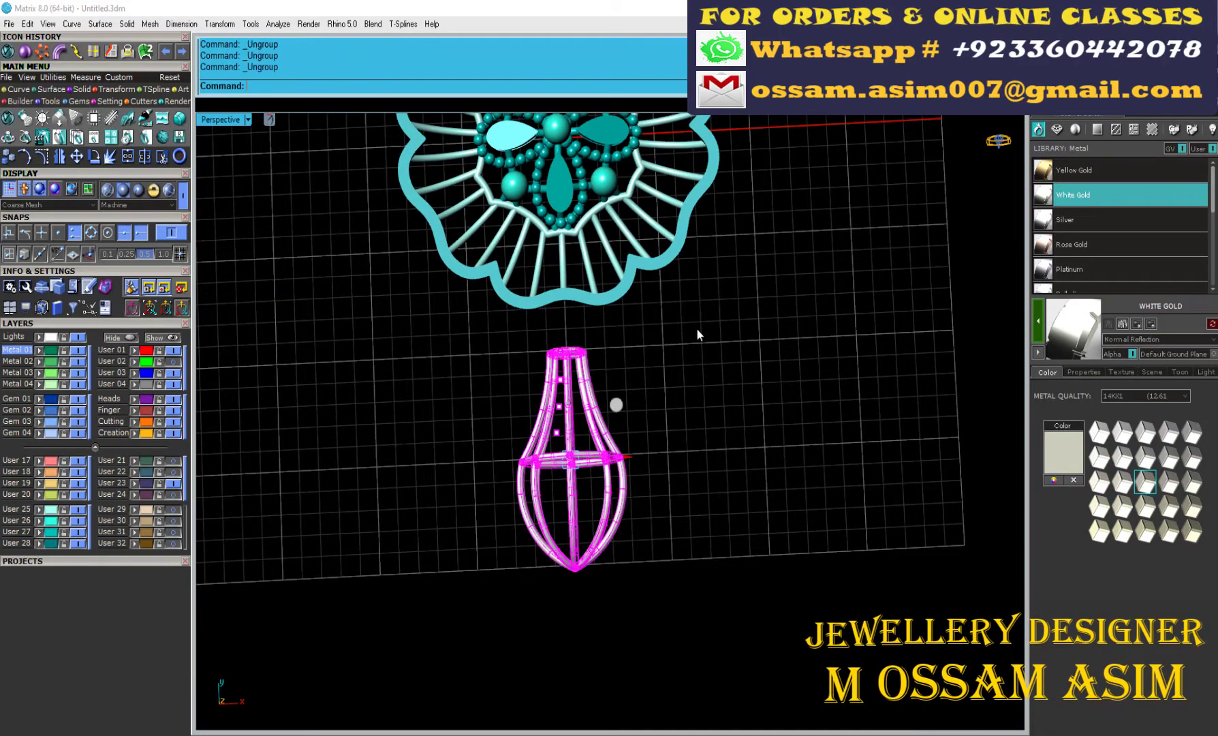
pyautogui.scroll(4, 421, 347)
pyautogui.scroll(-4, 454, 492)
pyautogui.hotkey('ctrl', 'g')
pyautogui.scroll(4, 454, 492)
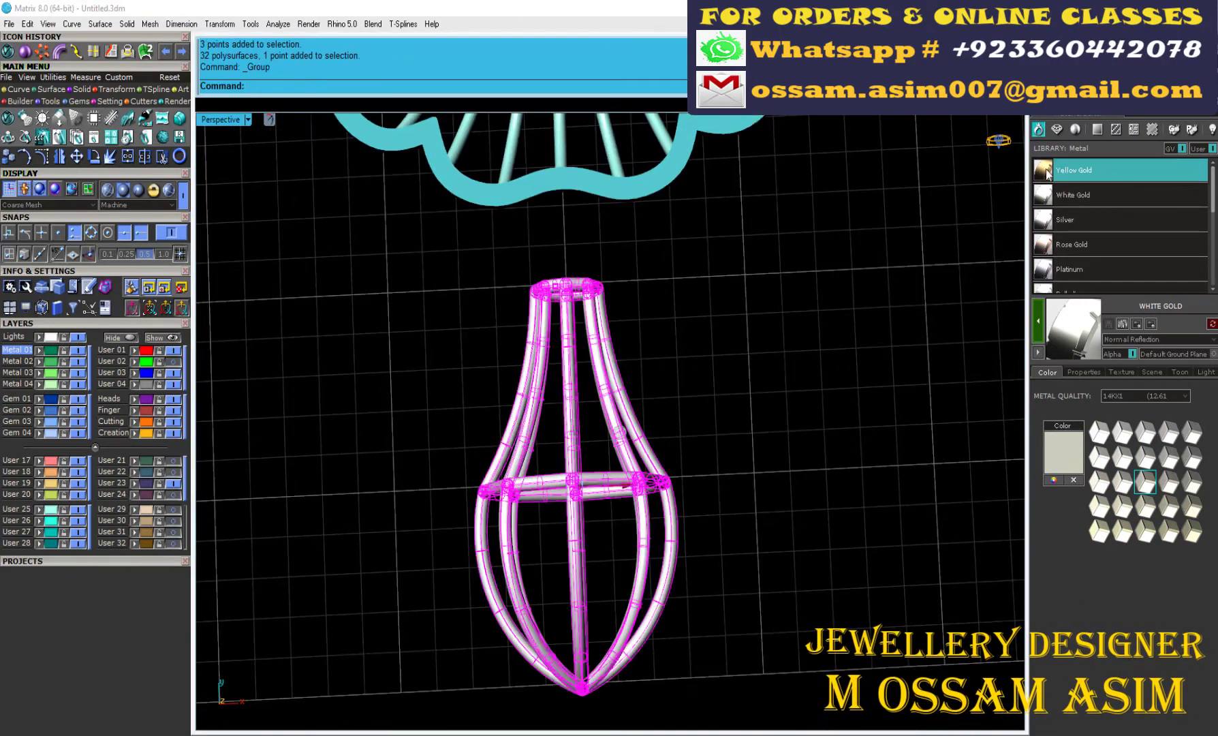
pyautogui.click(1047, 173)
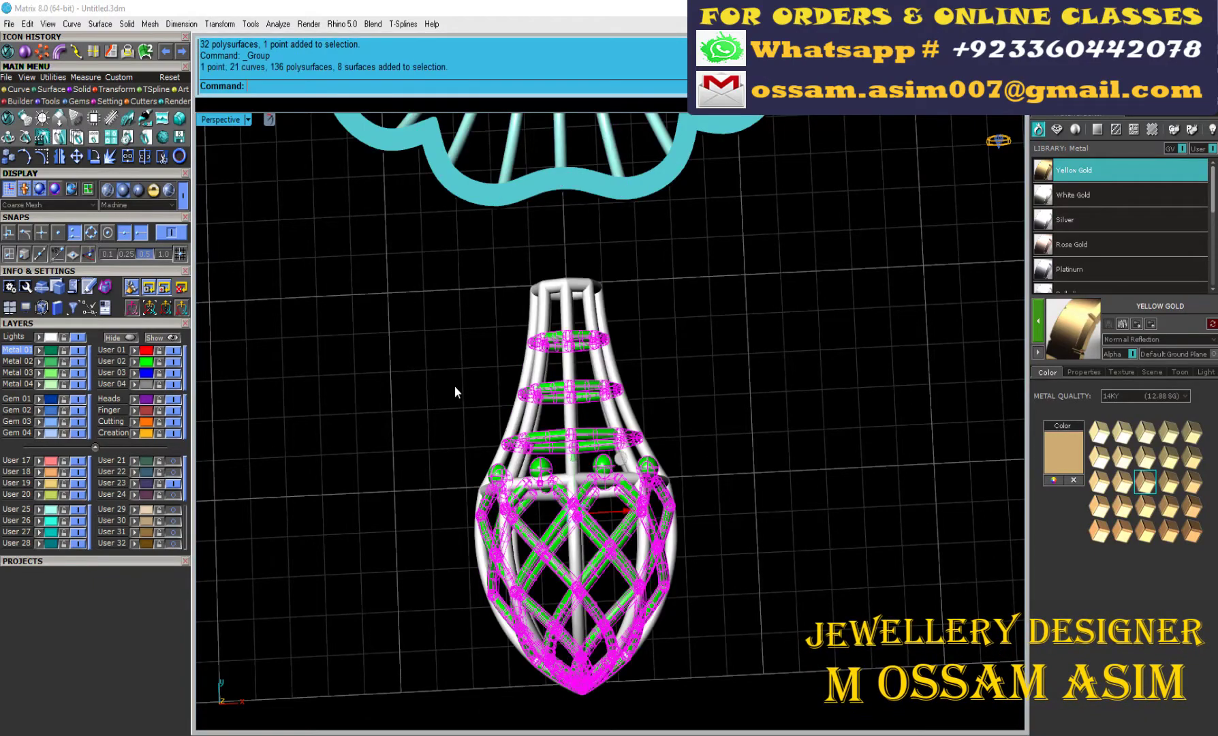
# - Select the whole pendant and zoom in to preview both pendants together
pyautogui.press('Escape')
pyautogui.scroll(-2, 428, 310)
pyautogui.hotkey('ctrl', 'a')
pyautogui.scroll(2, 393, 333)
pyautogui.scroll(5, 544, 566)
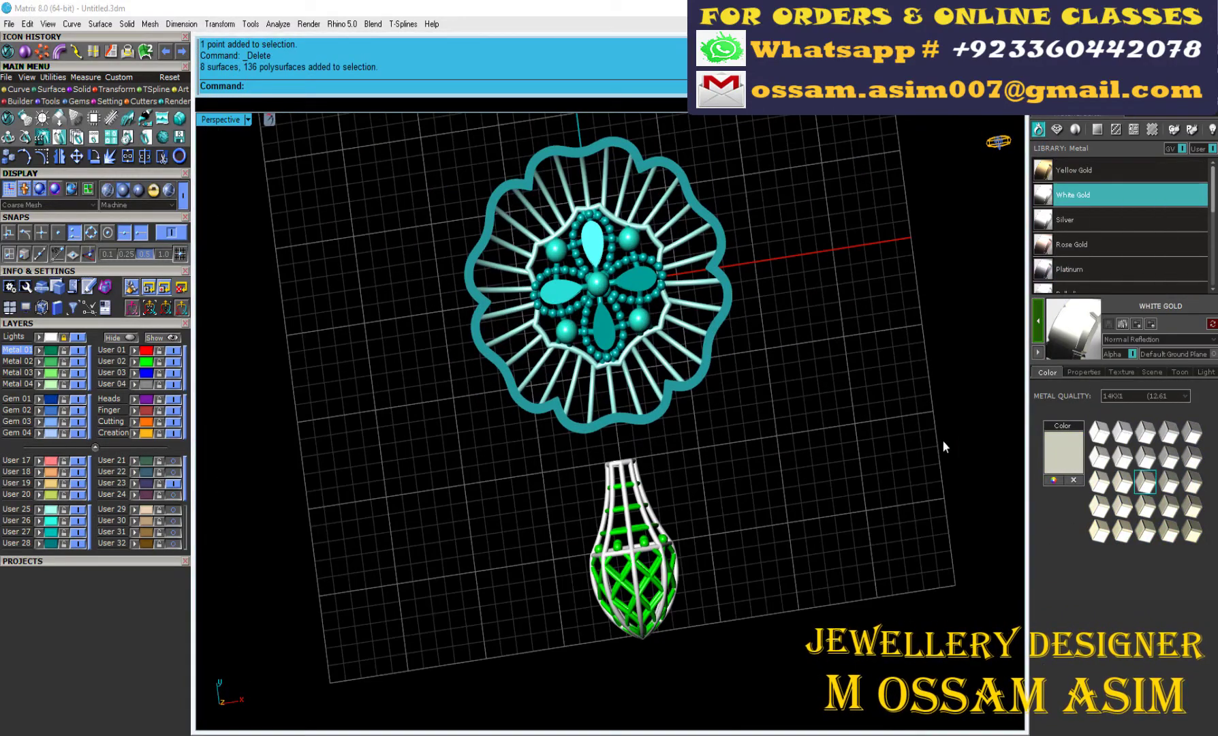
pyautogui.scroll(3, 790, 373)
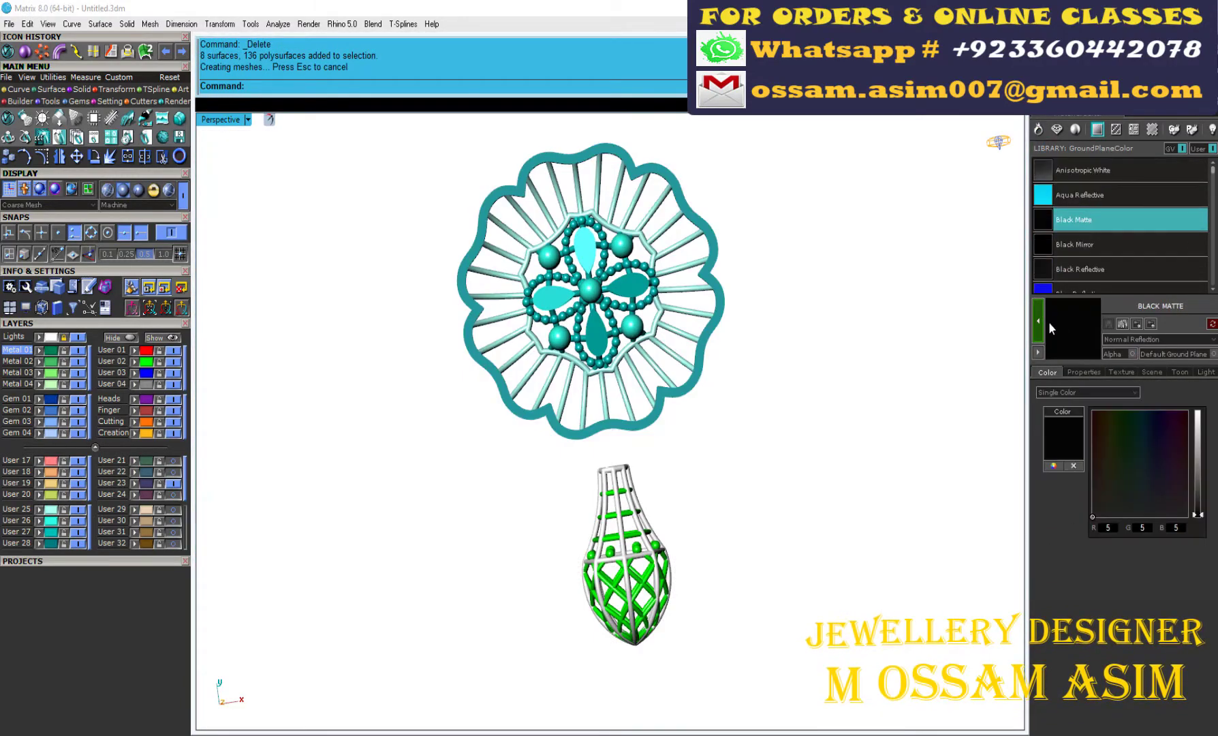
pyautogui.scroll(2, 739, 277)
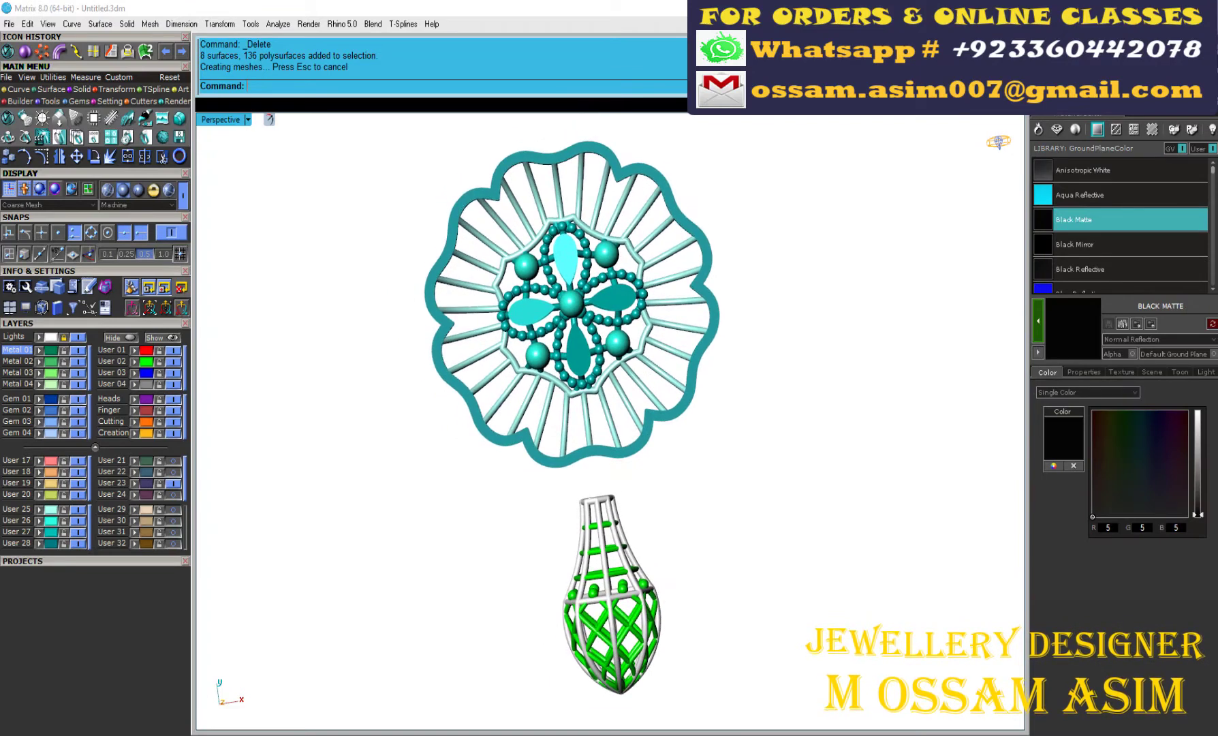